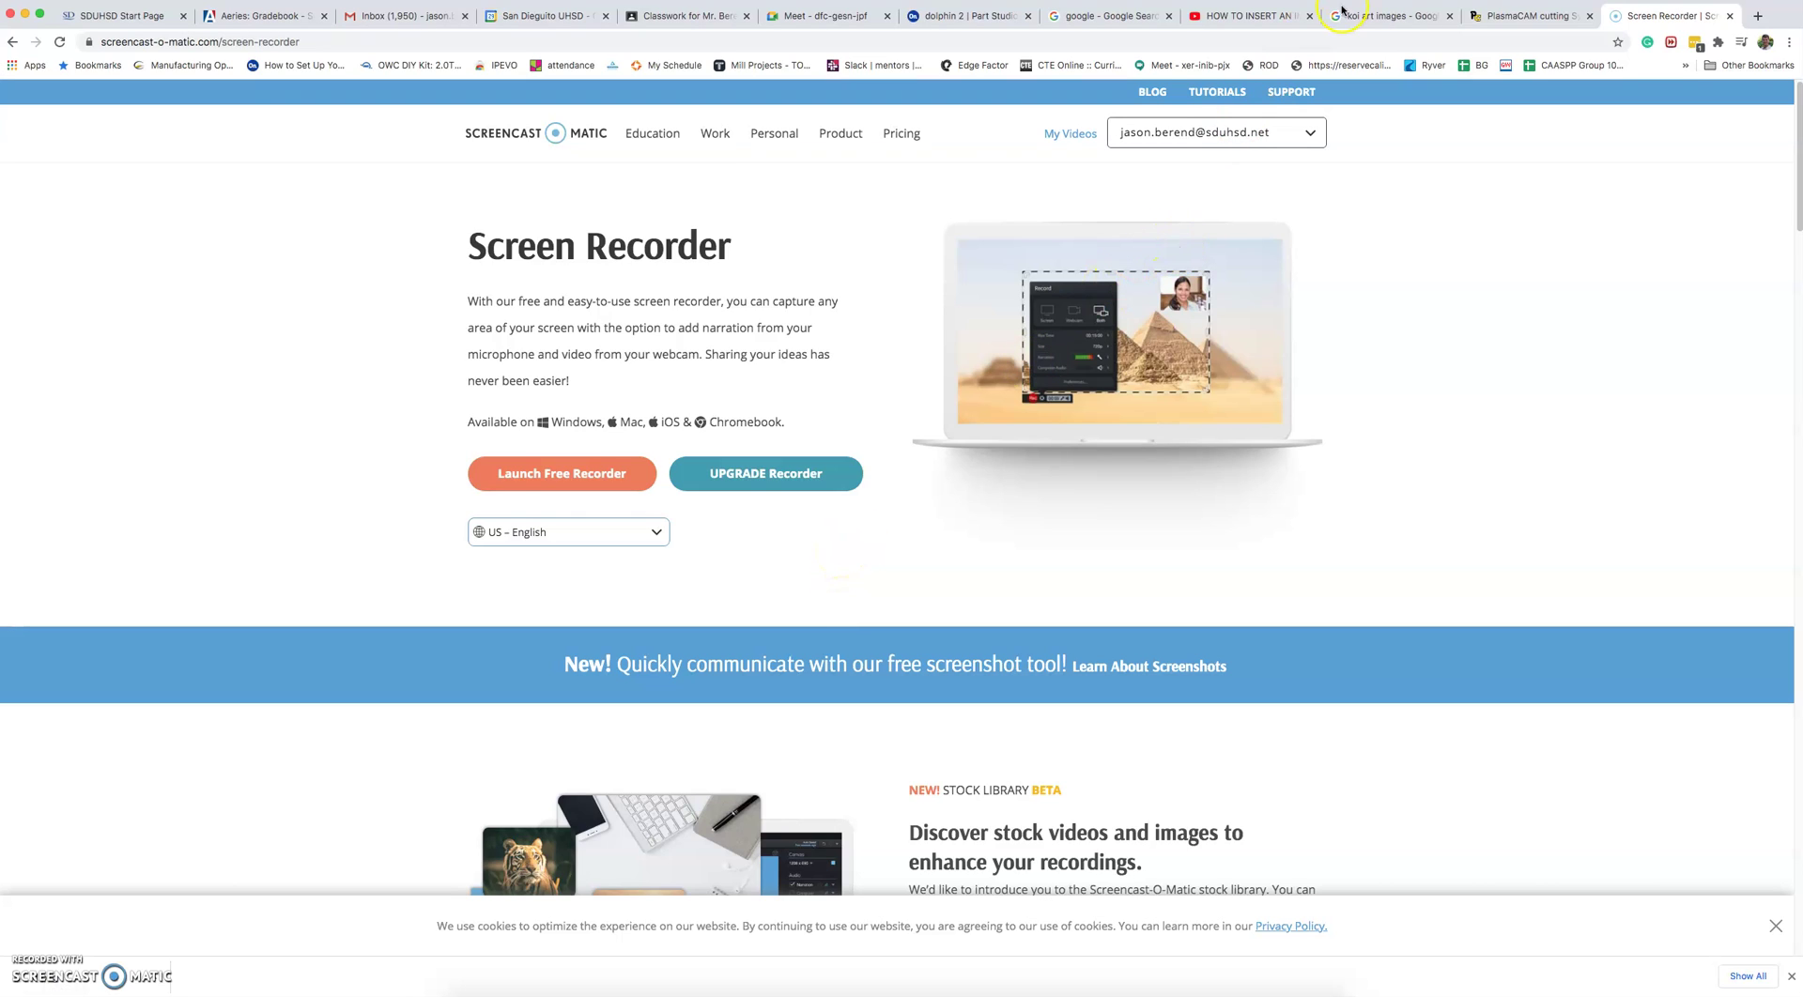
Step: Open the PlasmaCAM uses index and browse the Signs and Lettering examples
left_click(1503, 20)
scroll(1241, 330, "down", 1)
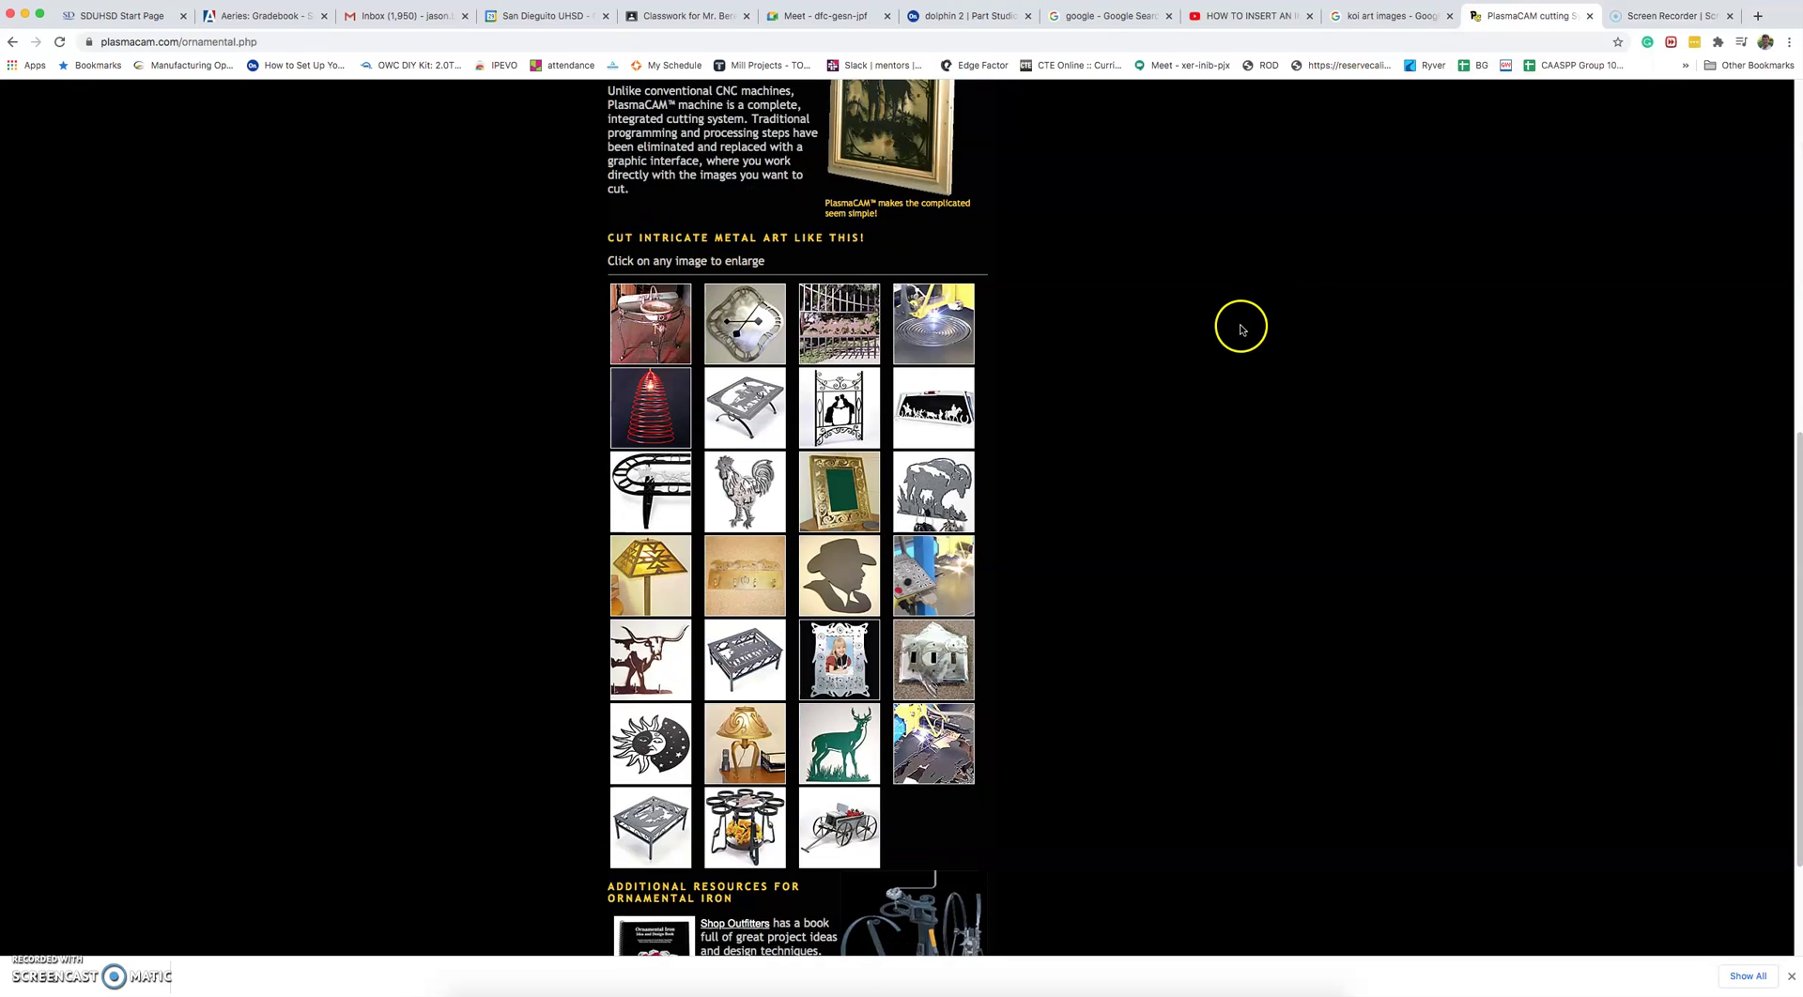
scroll(1241, 330, "up", 7)
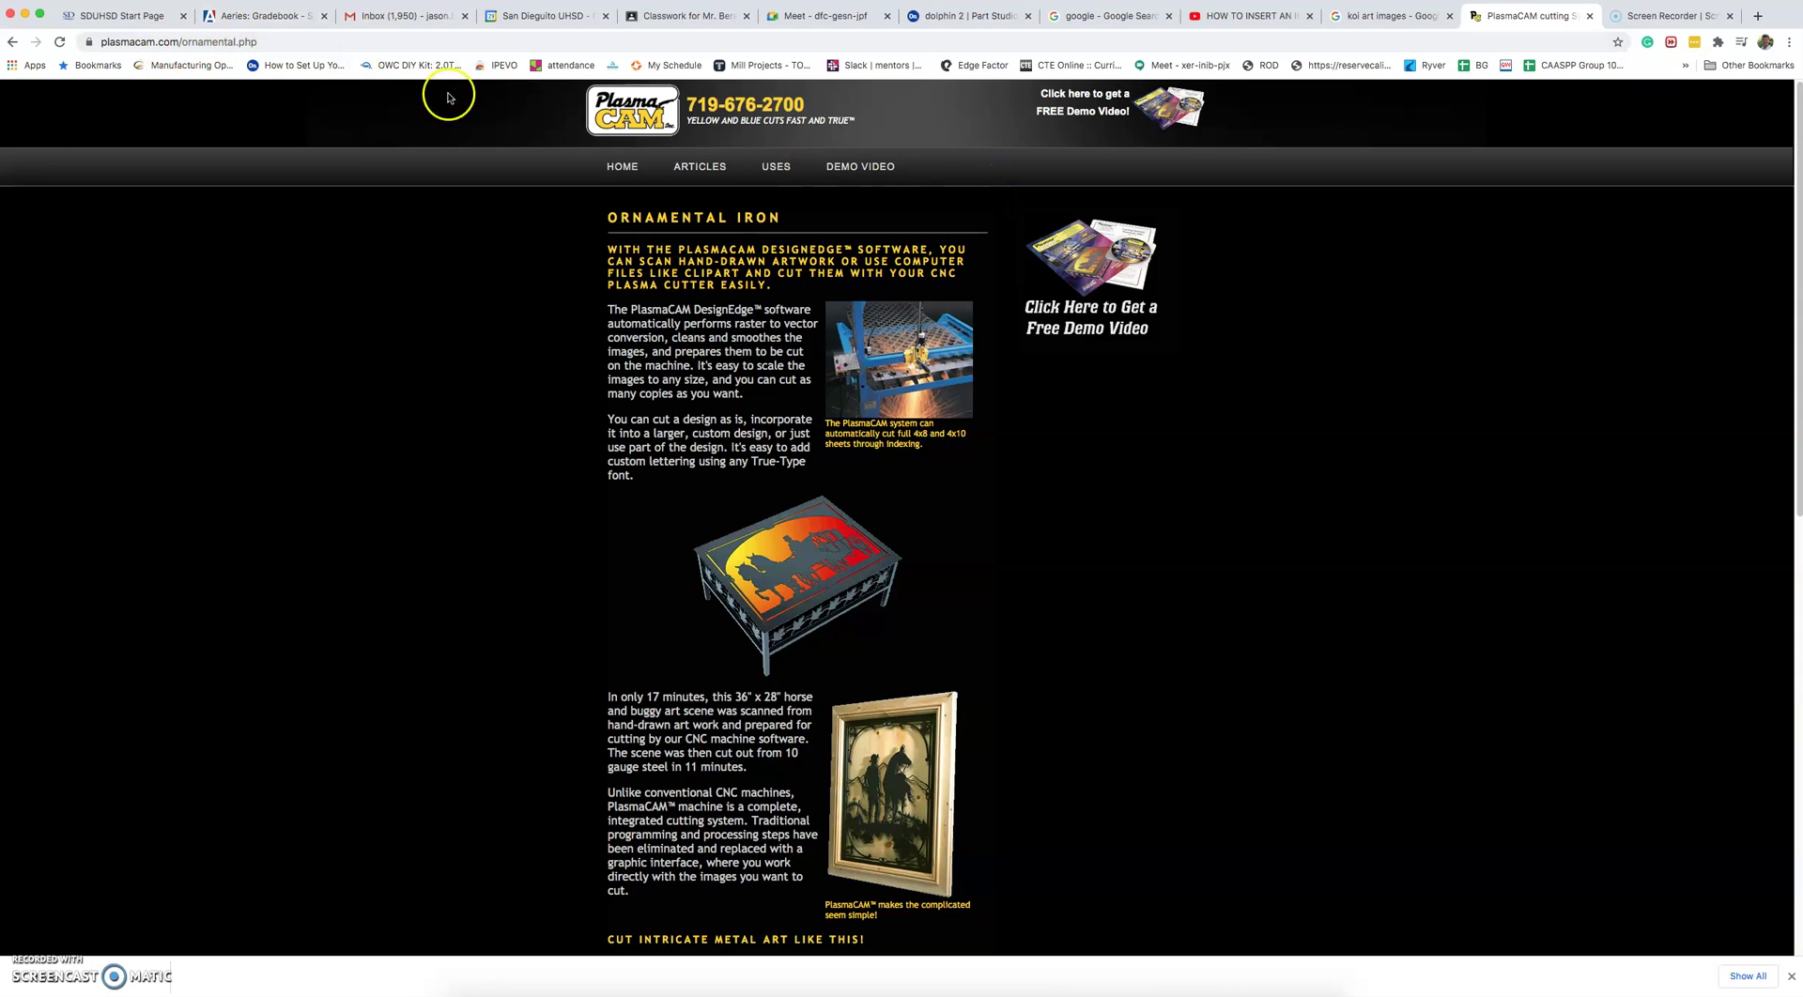
left_click(766, 172)
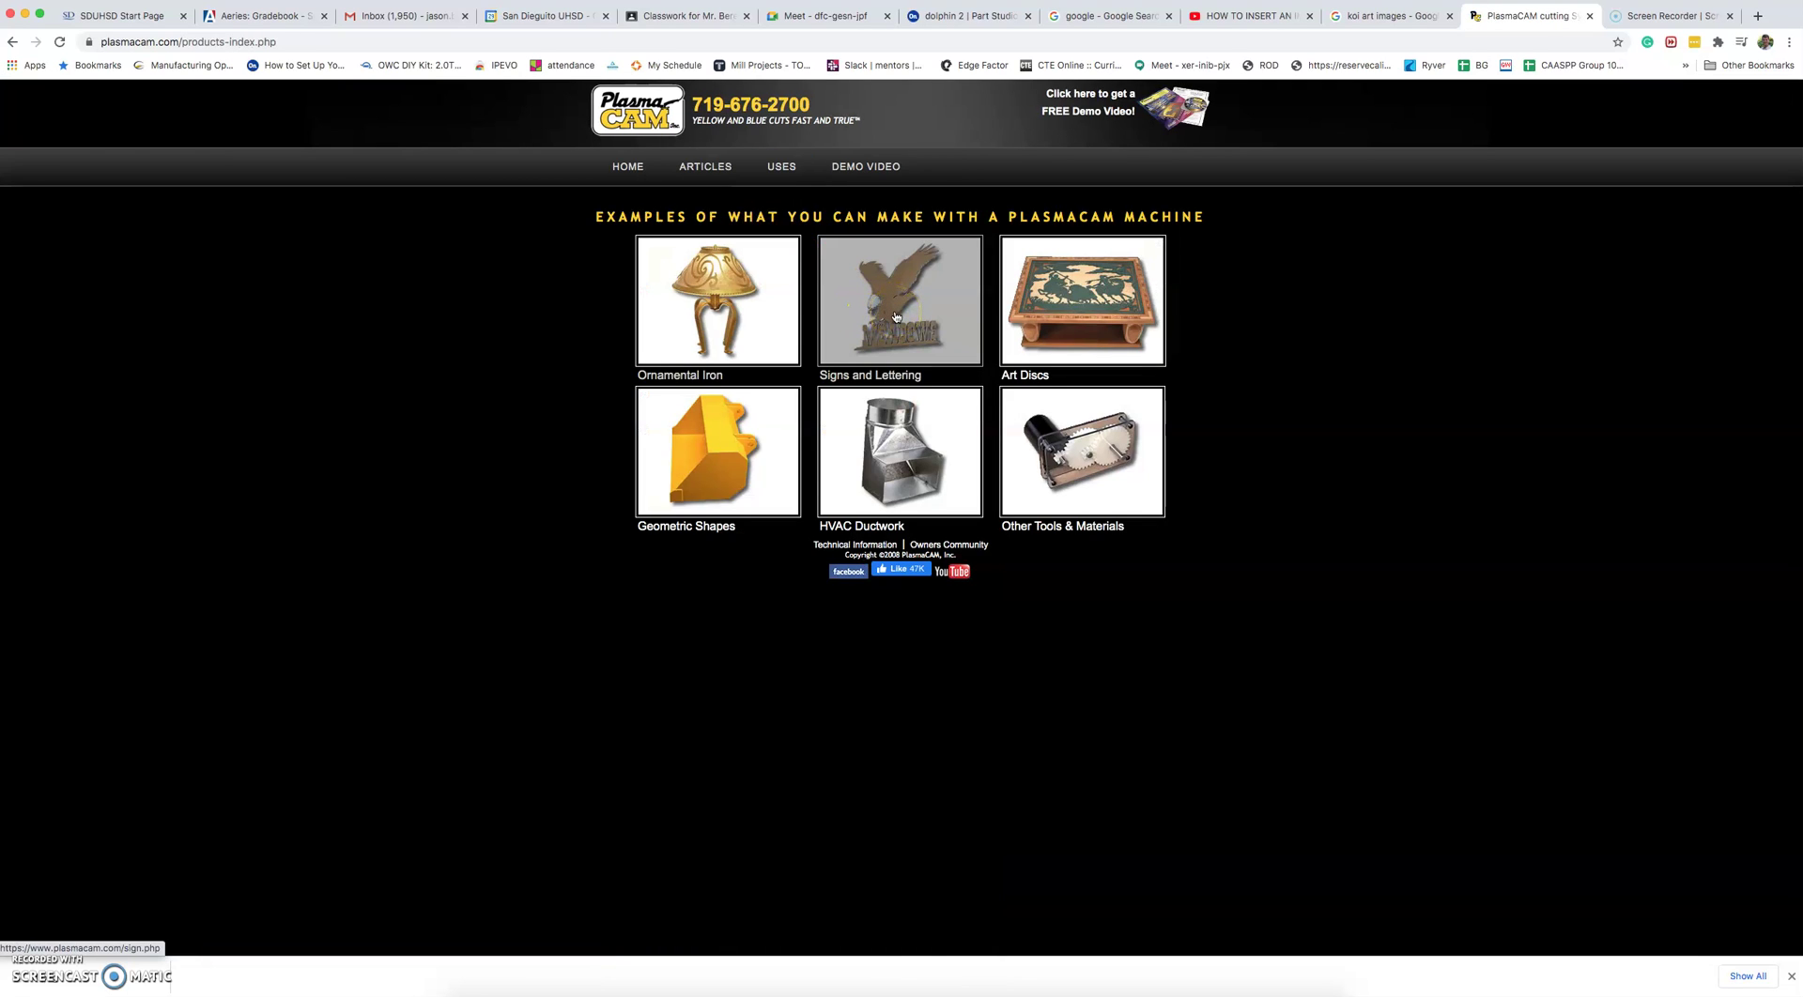
left_click(895, 316)
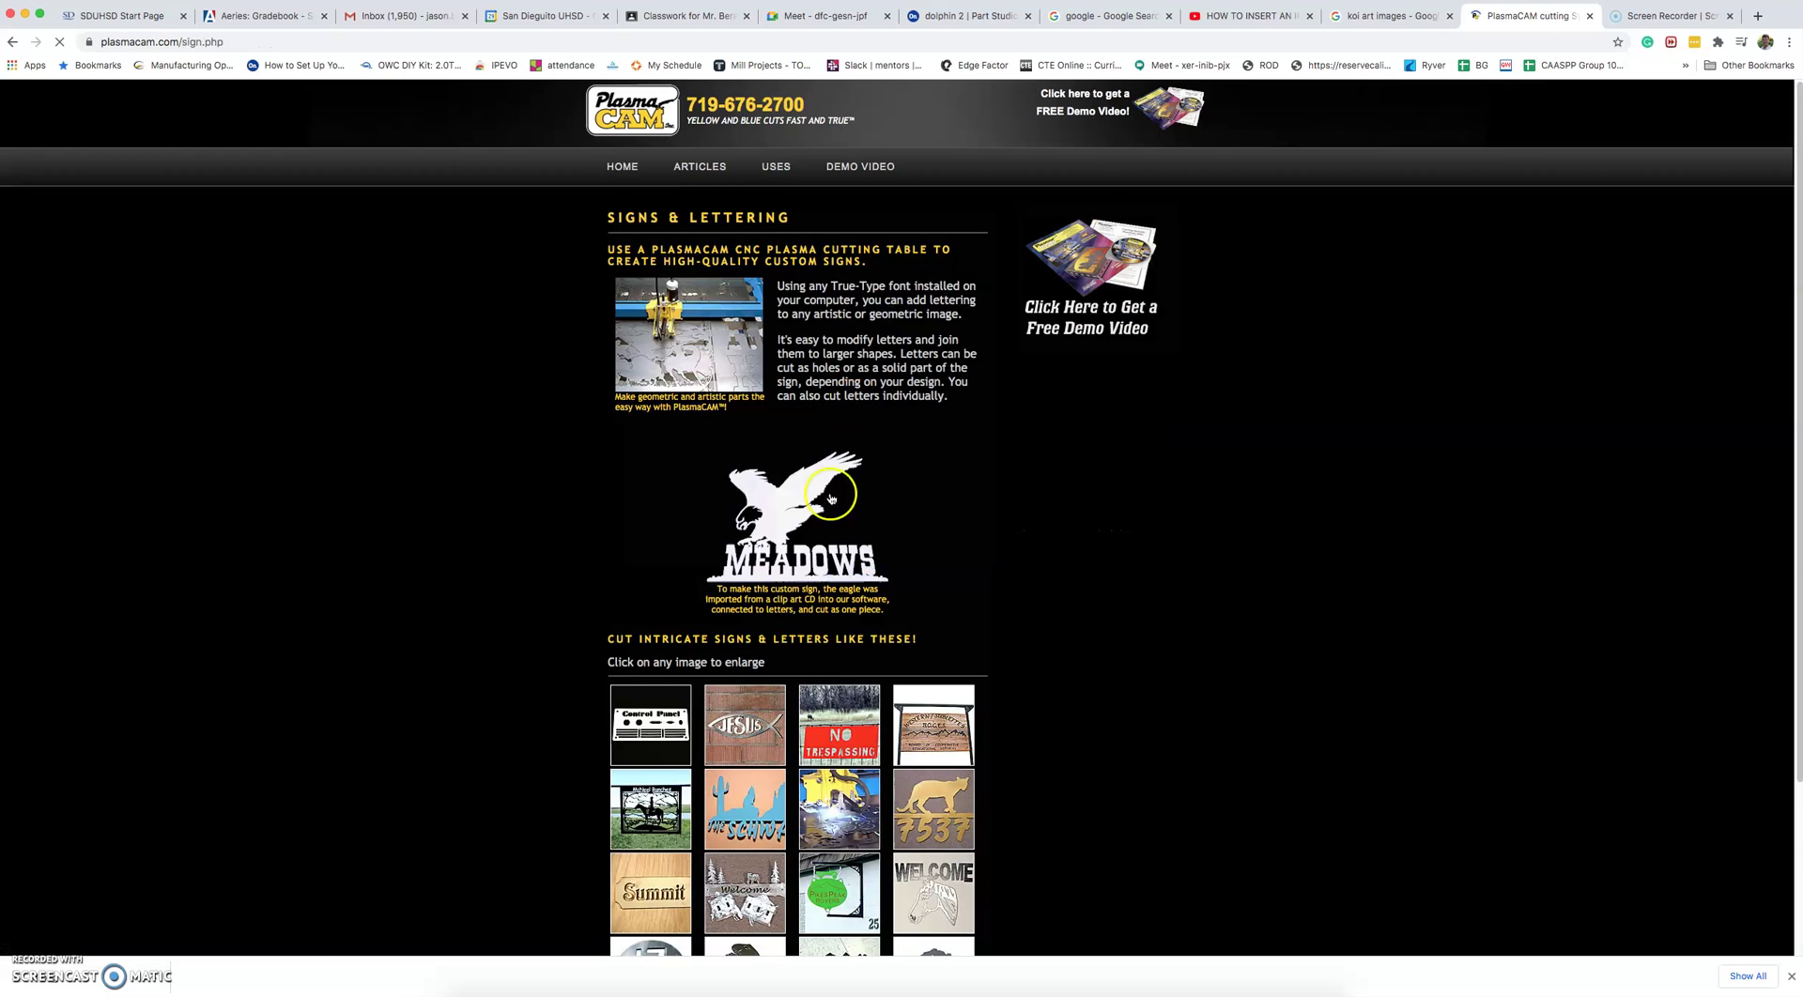
scroll(814, 667, "down", 3)
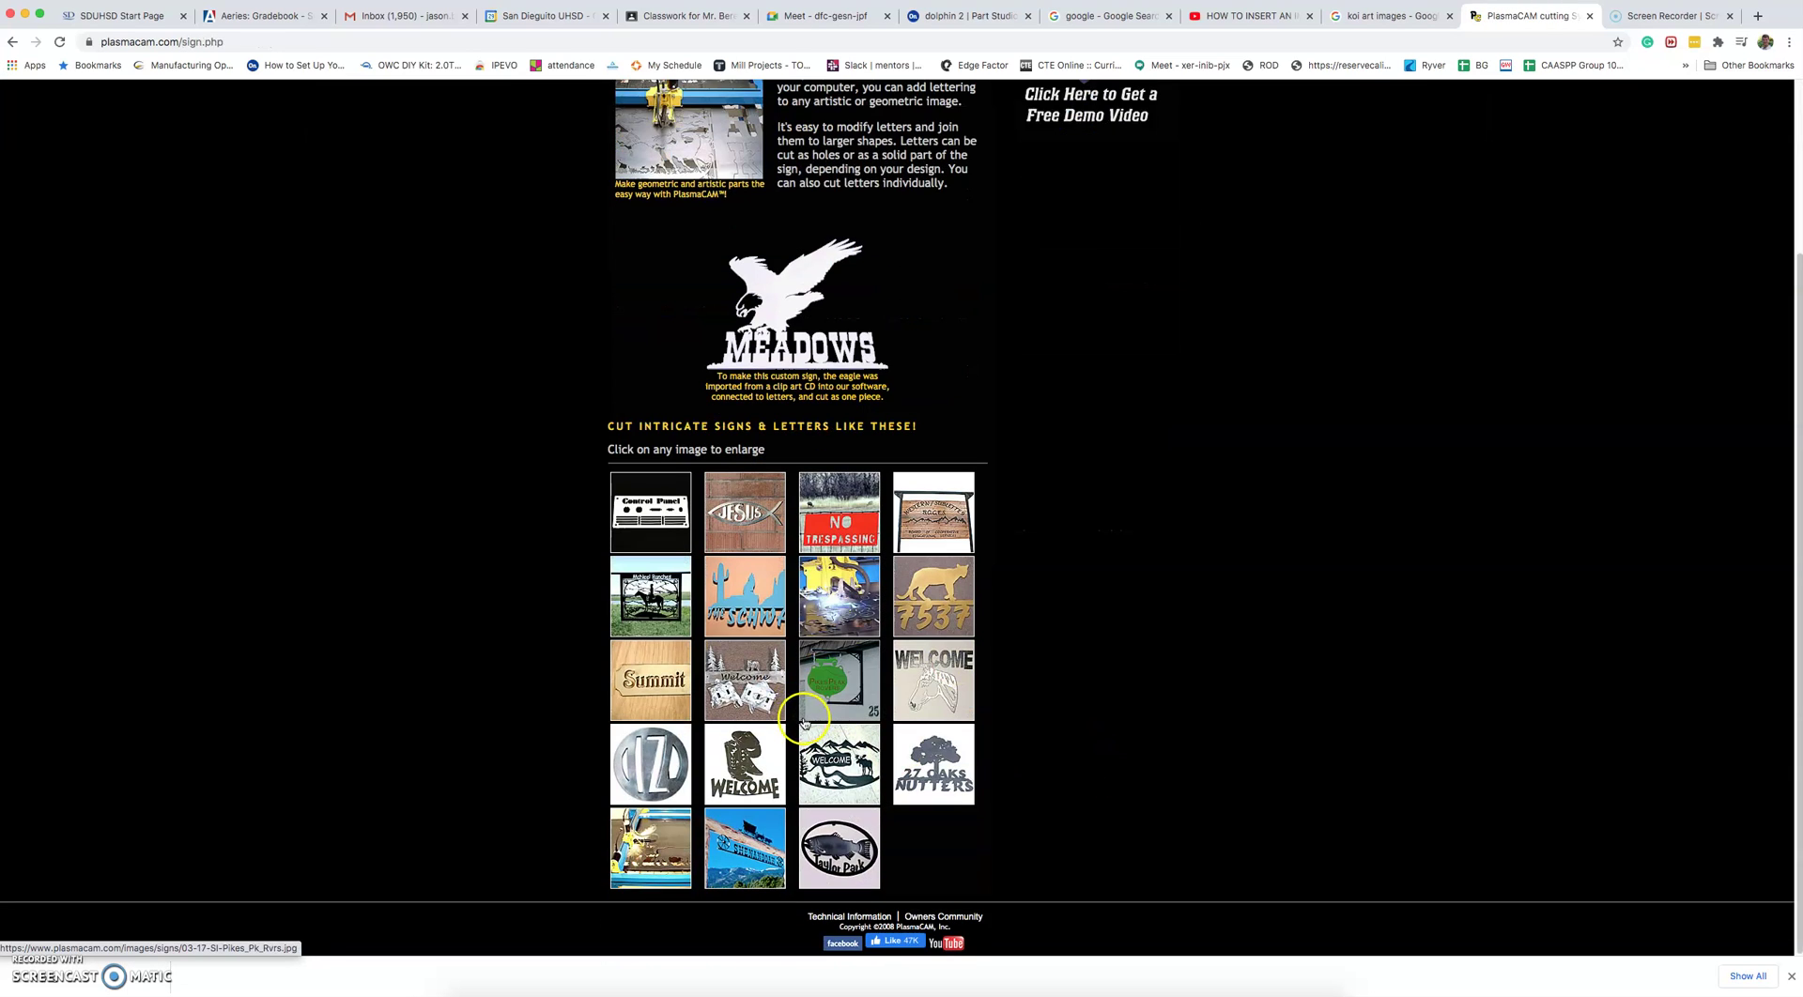
scroll(747, 514, "up", 3)
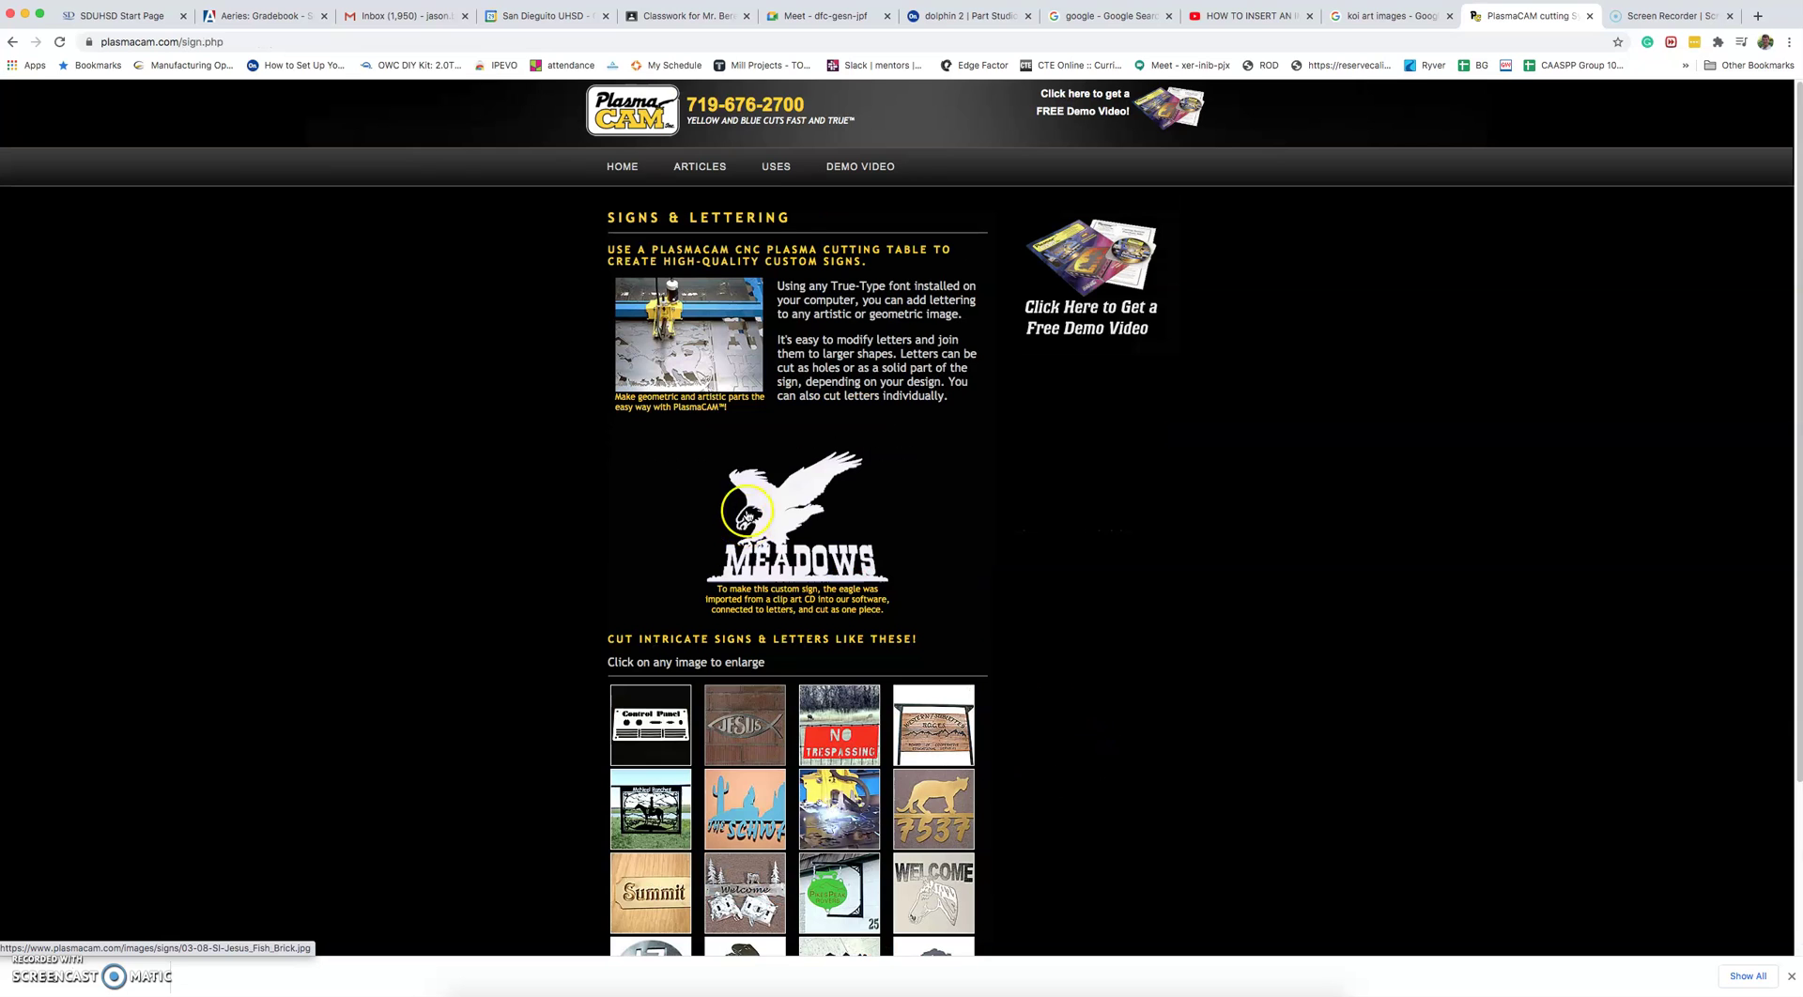
Step: Return to the example categories, browse the Ornamental Iron page, and go back to the index
left_click(776, 167)
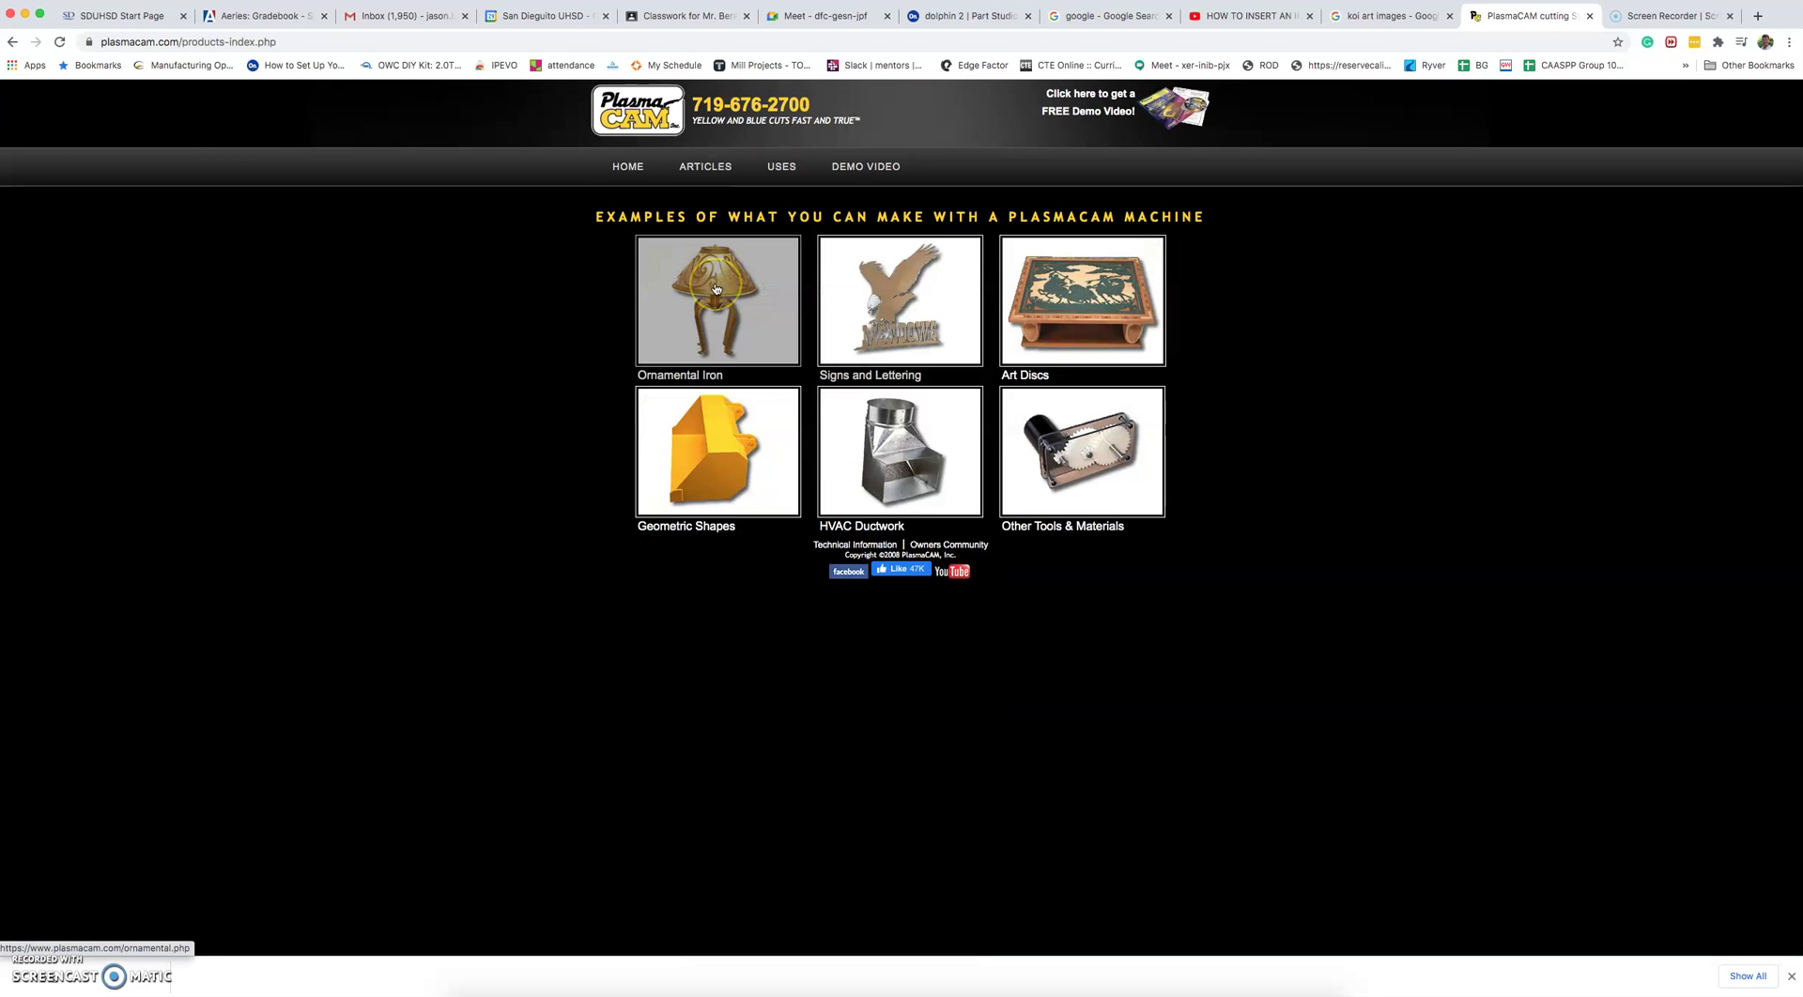
scroll(752, 535, "down", 7)
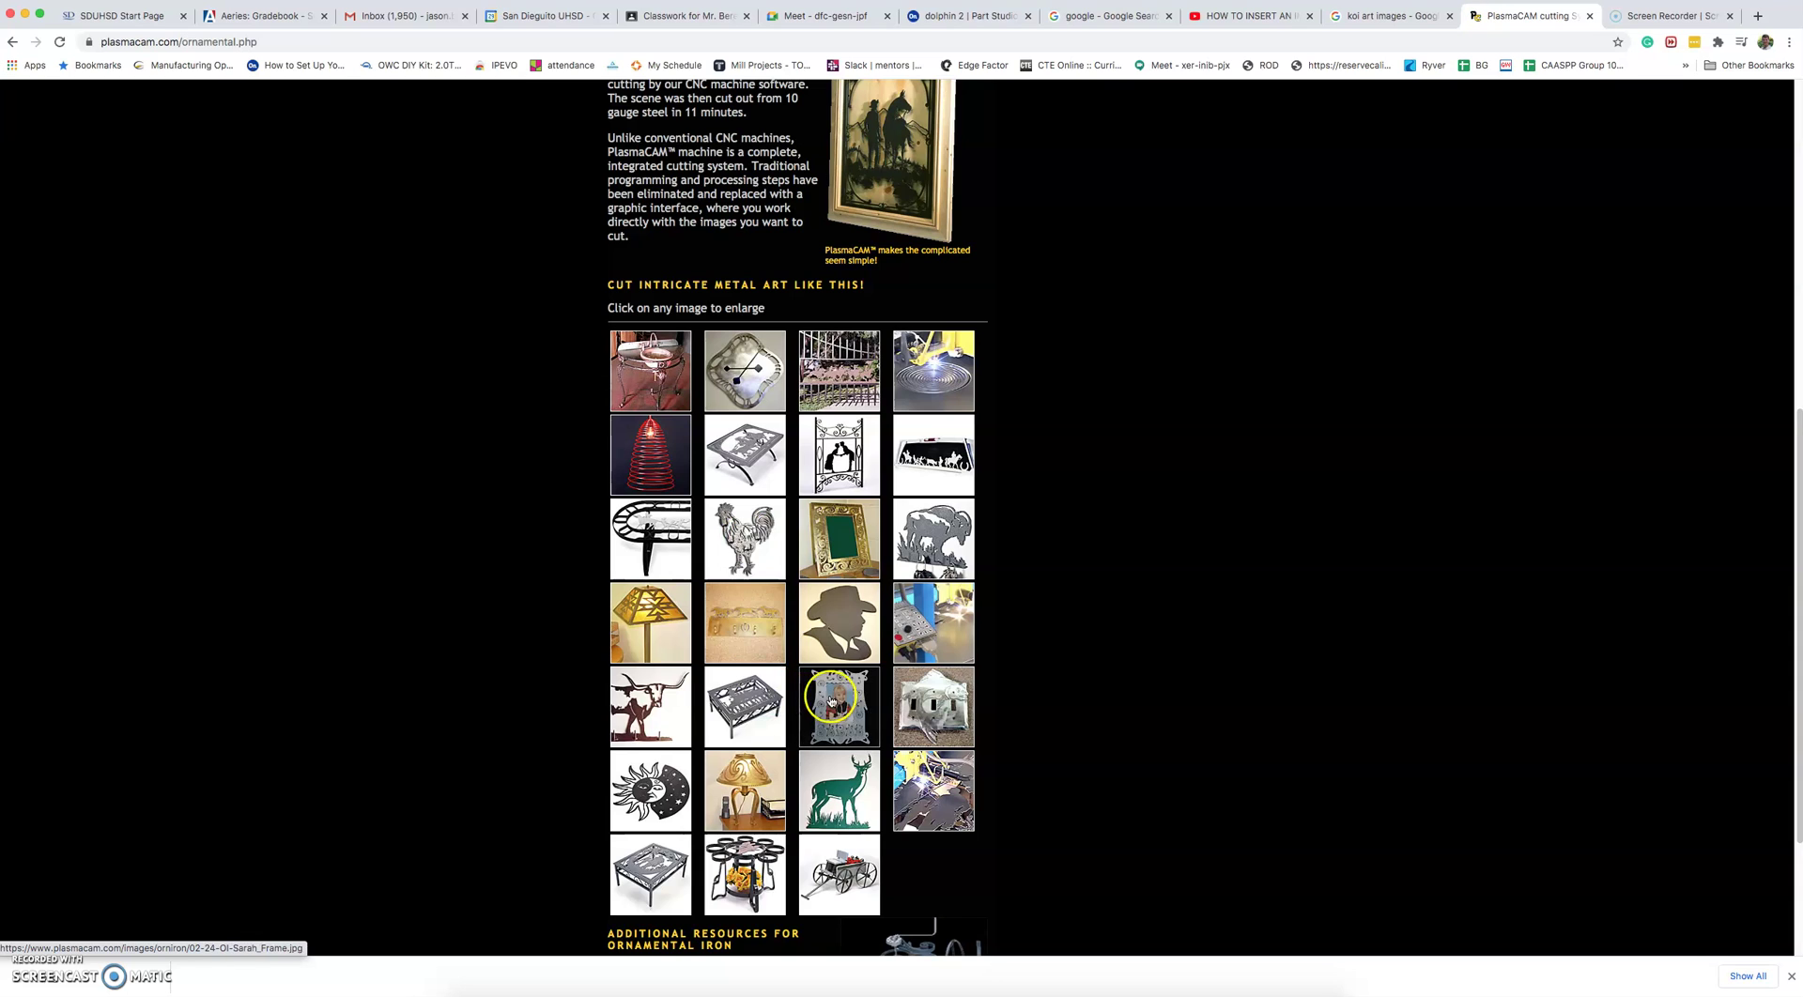
scroll(852, 316, "up", 7)
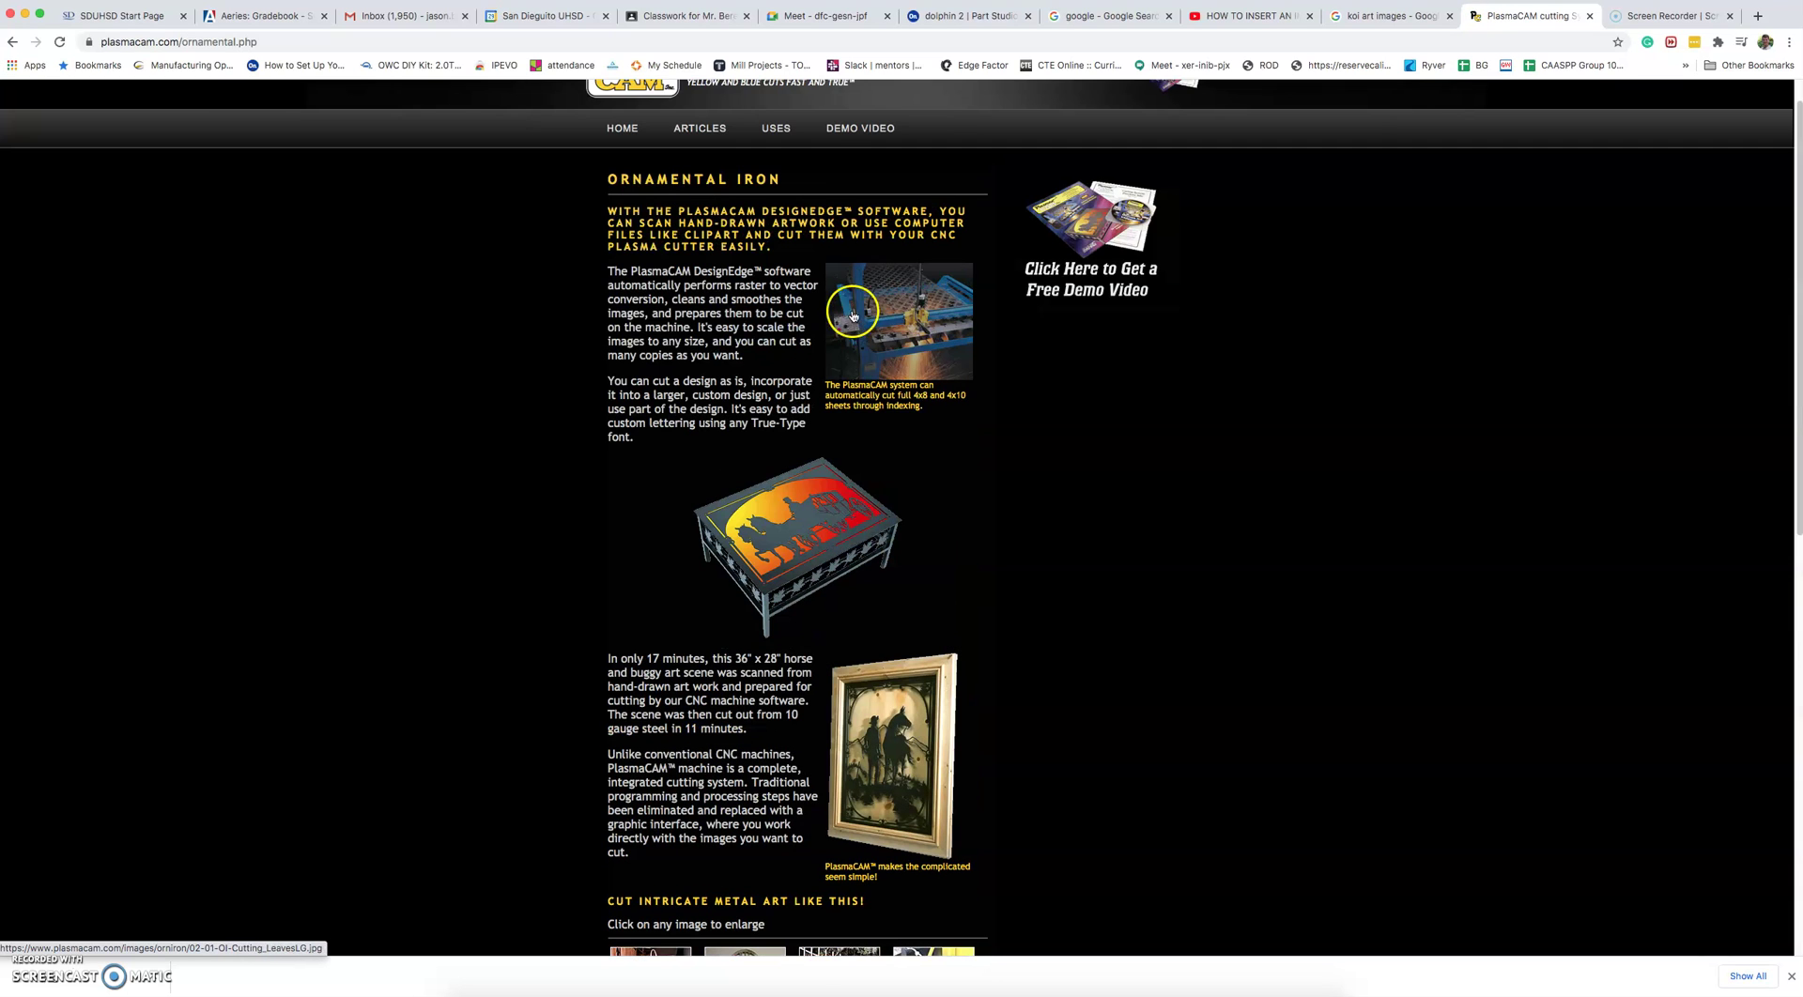
left_click(779, 130)
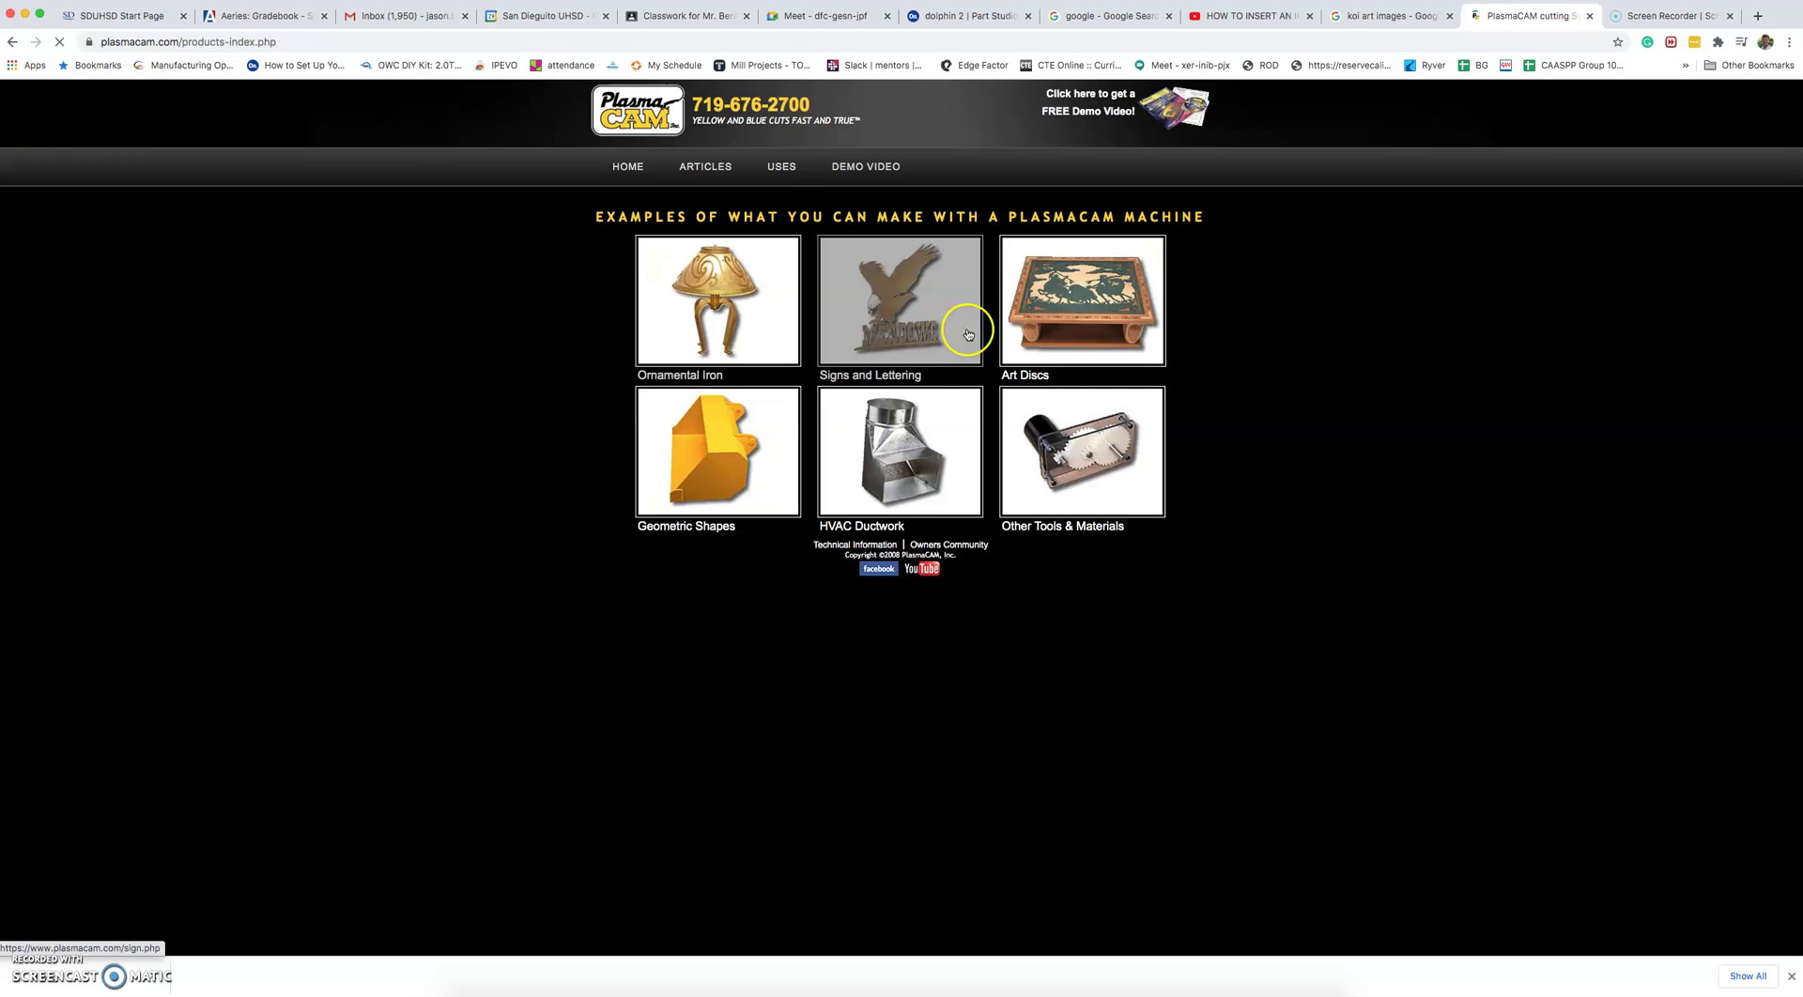
left_click(1074, 300)
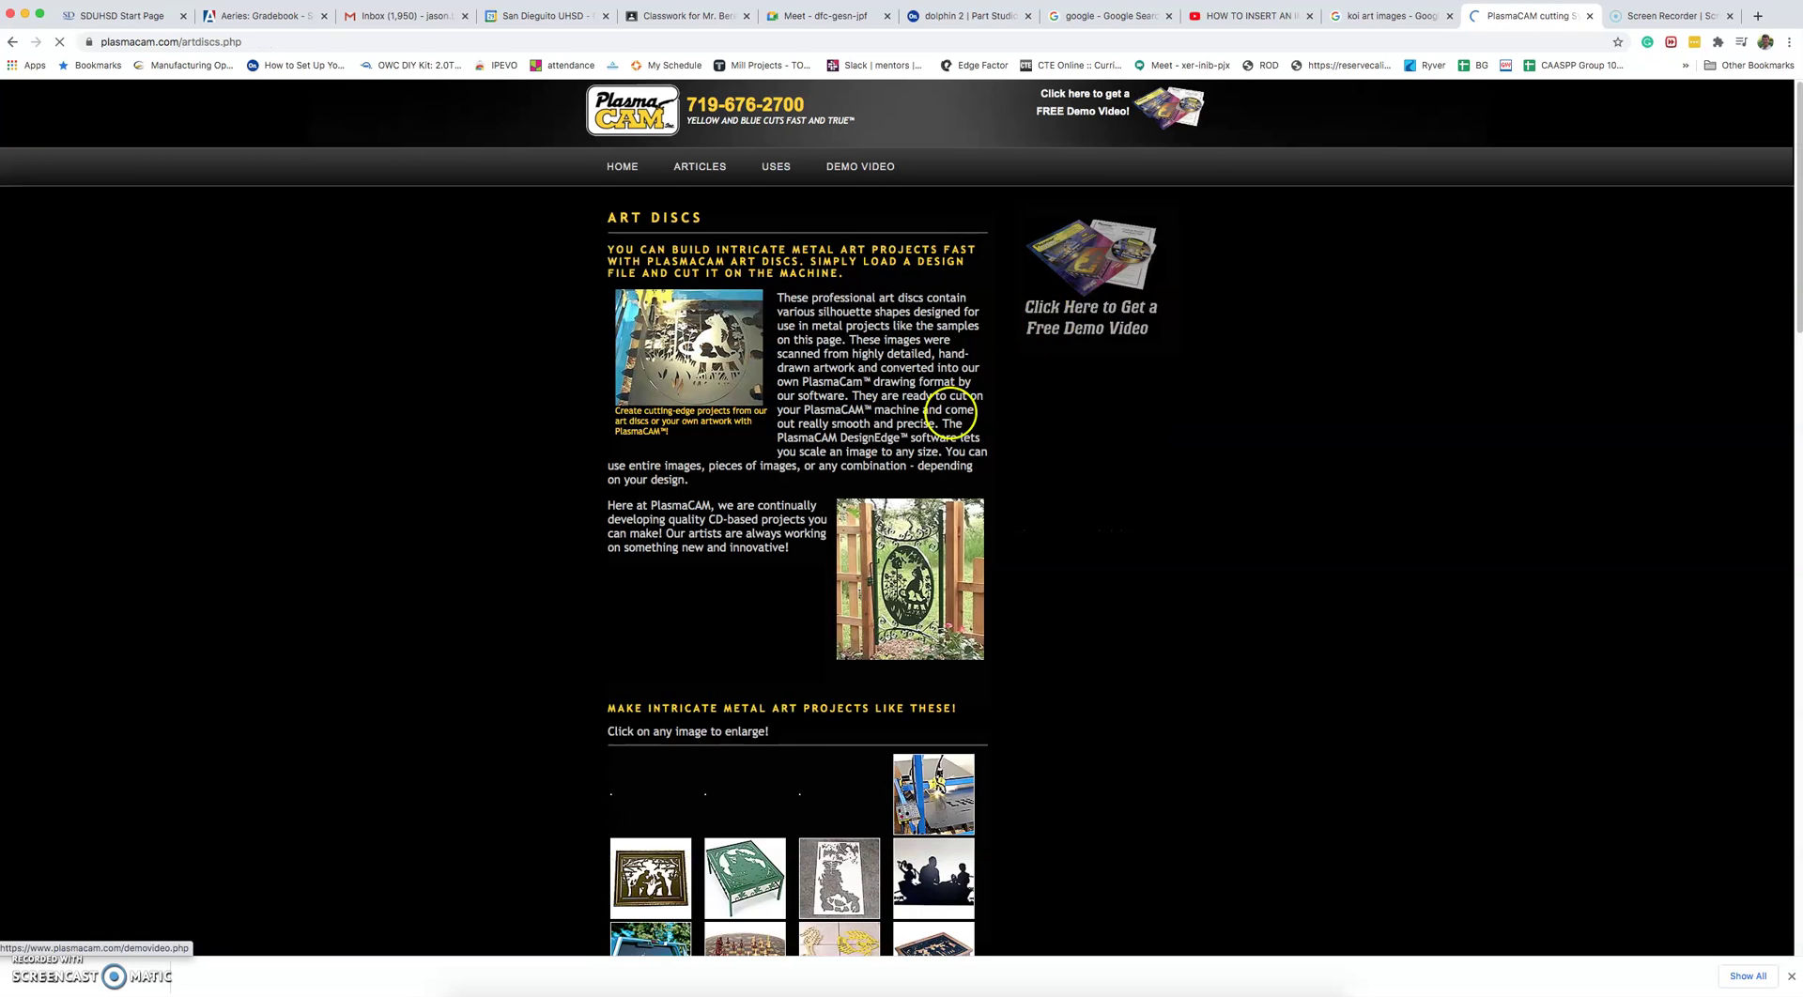
scroll(940, 433, "down", 4)
scroll(940, 433, "down", 1)
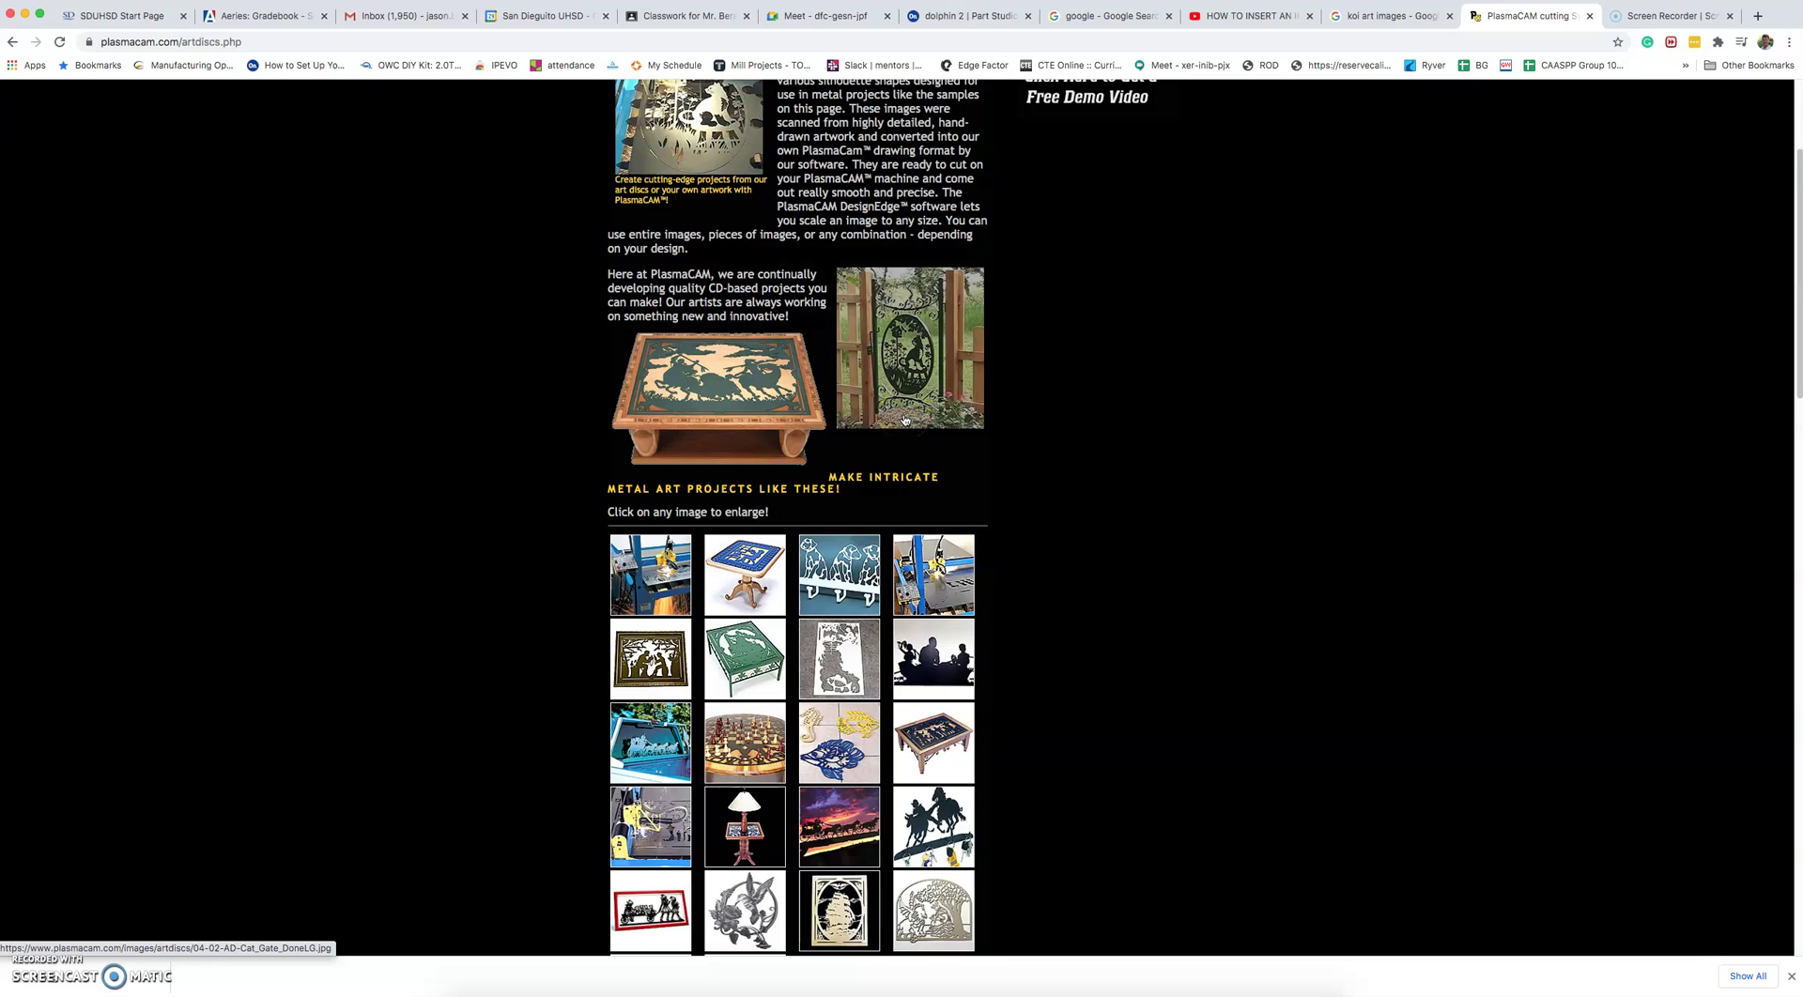
left_click(852, 731)
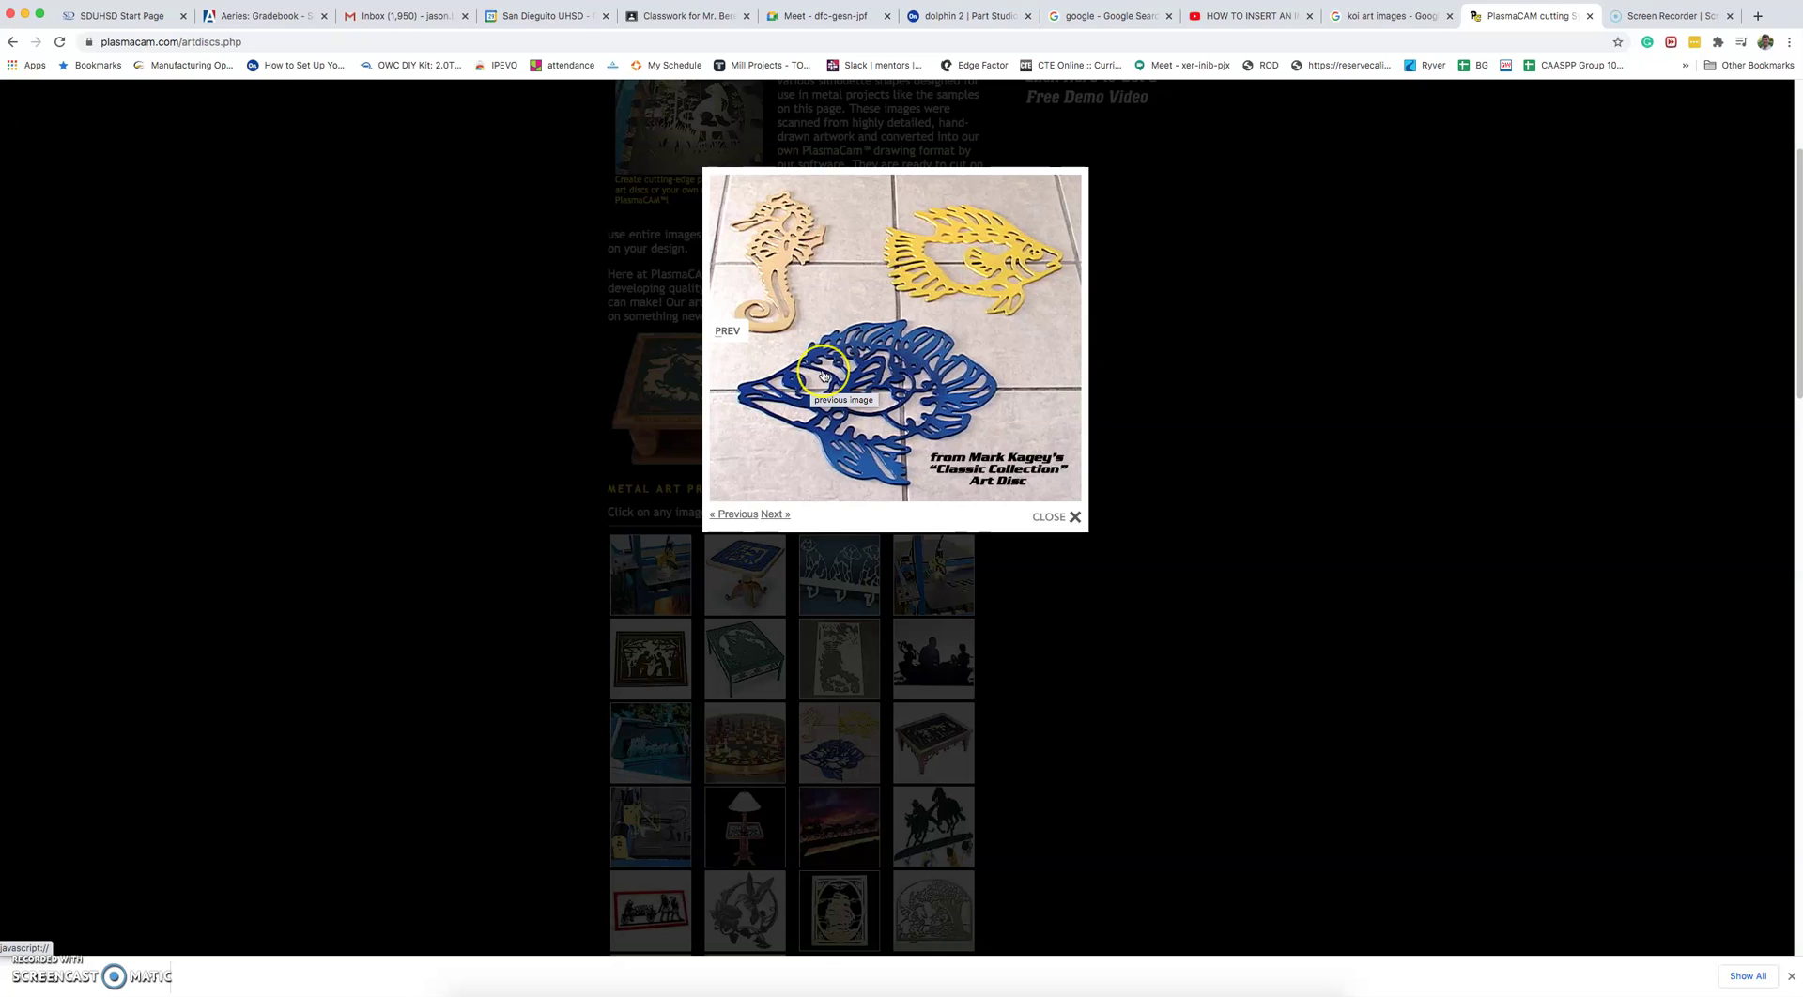
left_click(930, 382)
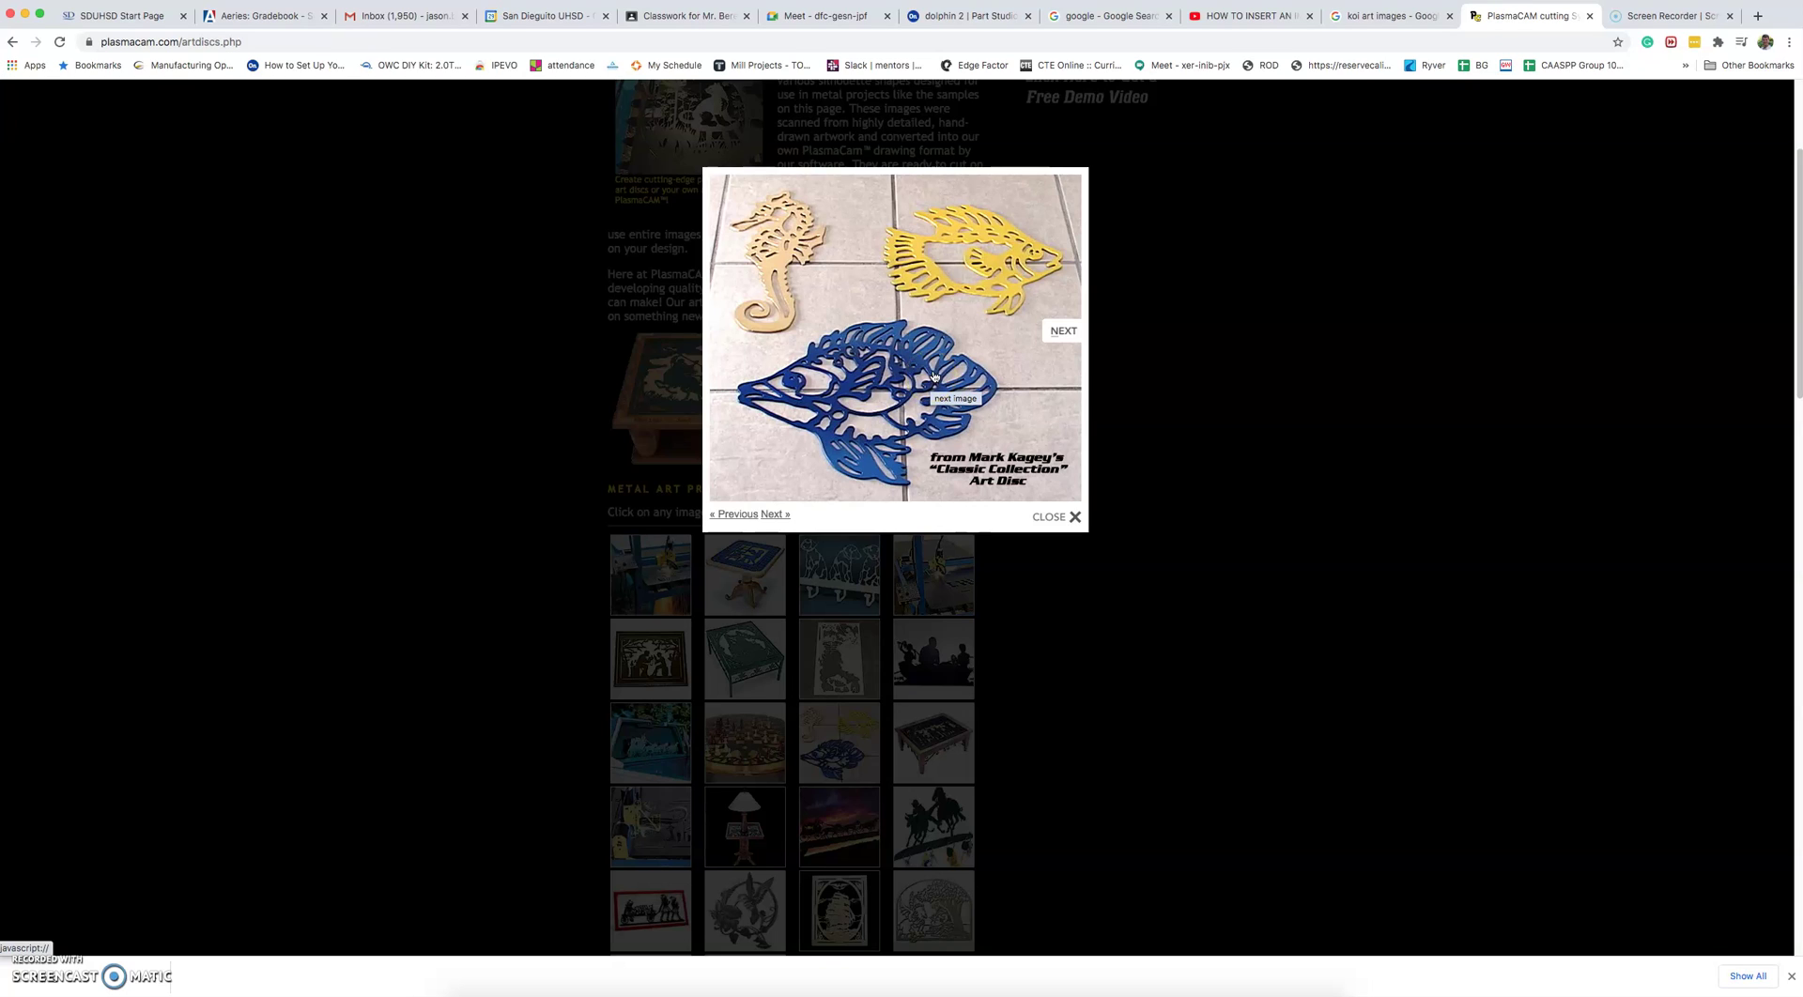
left_click(889, 382)
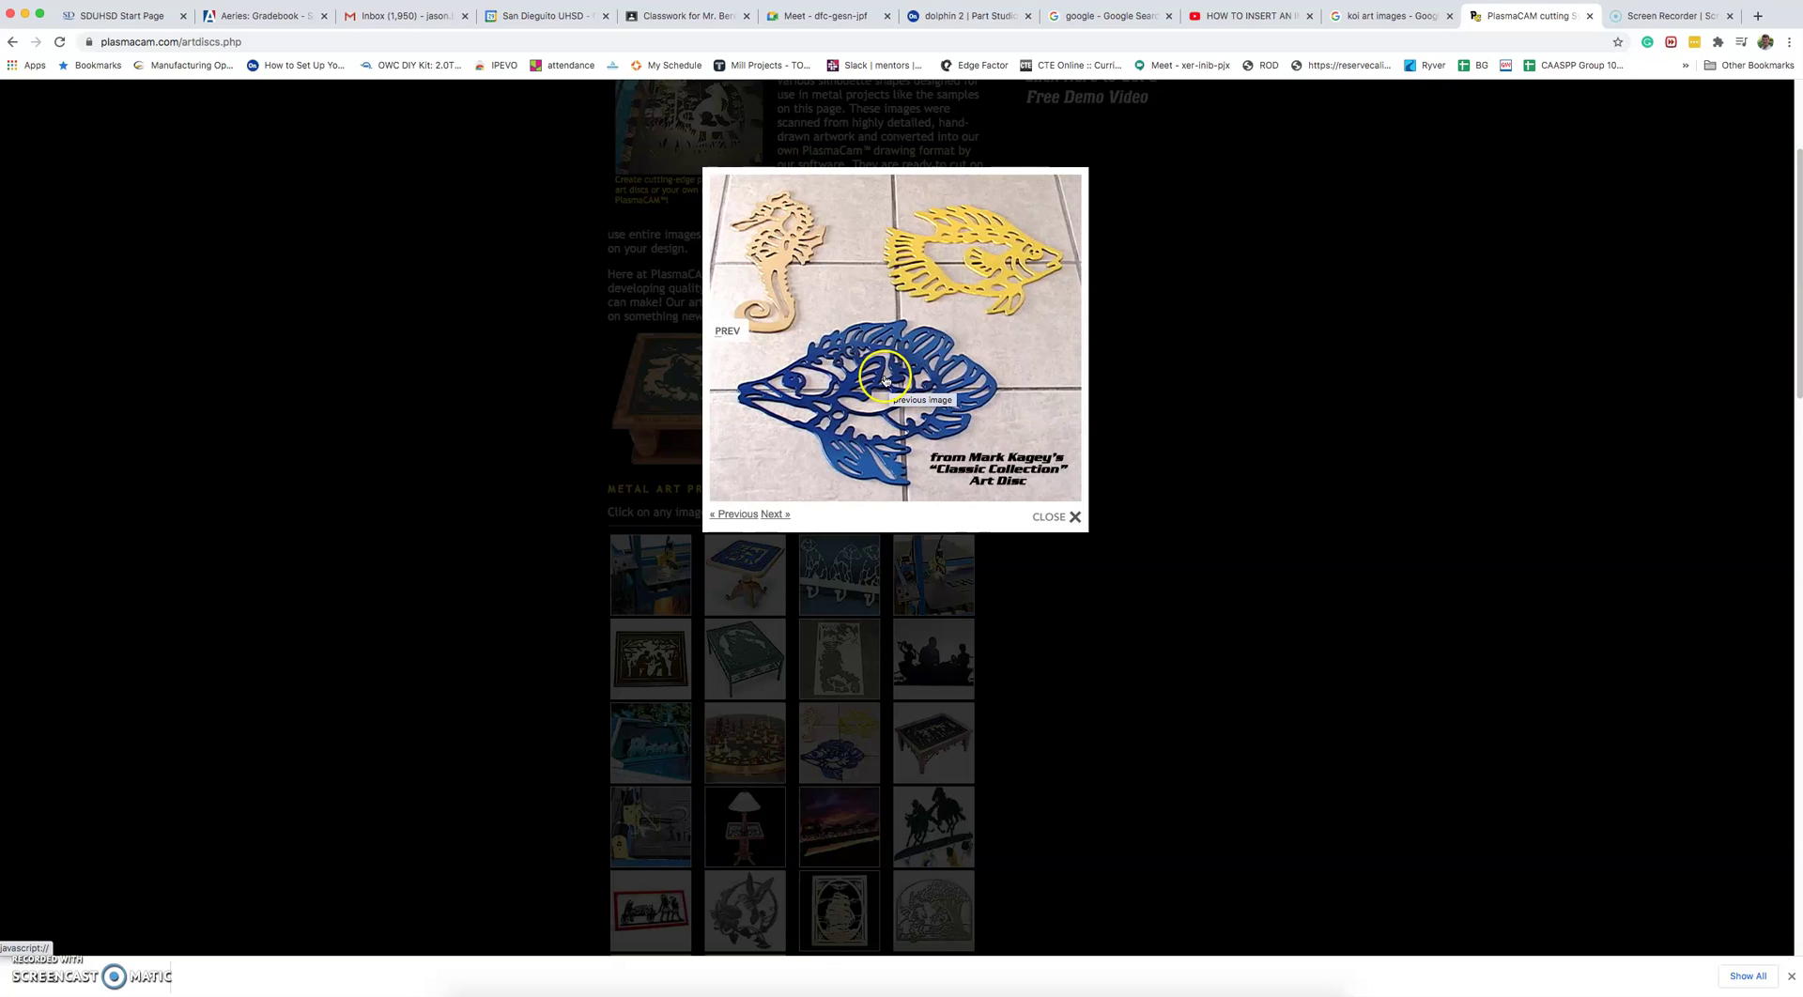
left_click(884, 381)
left_click(1050, 516)
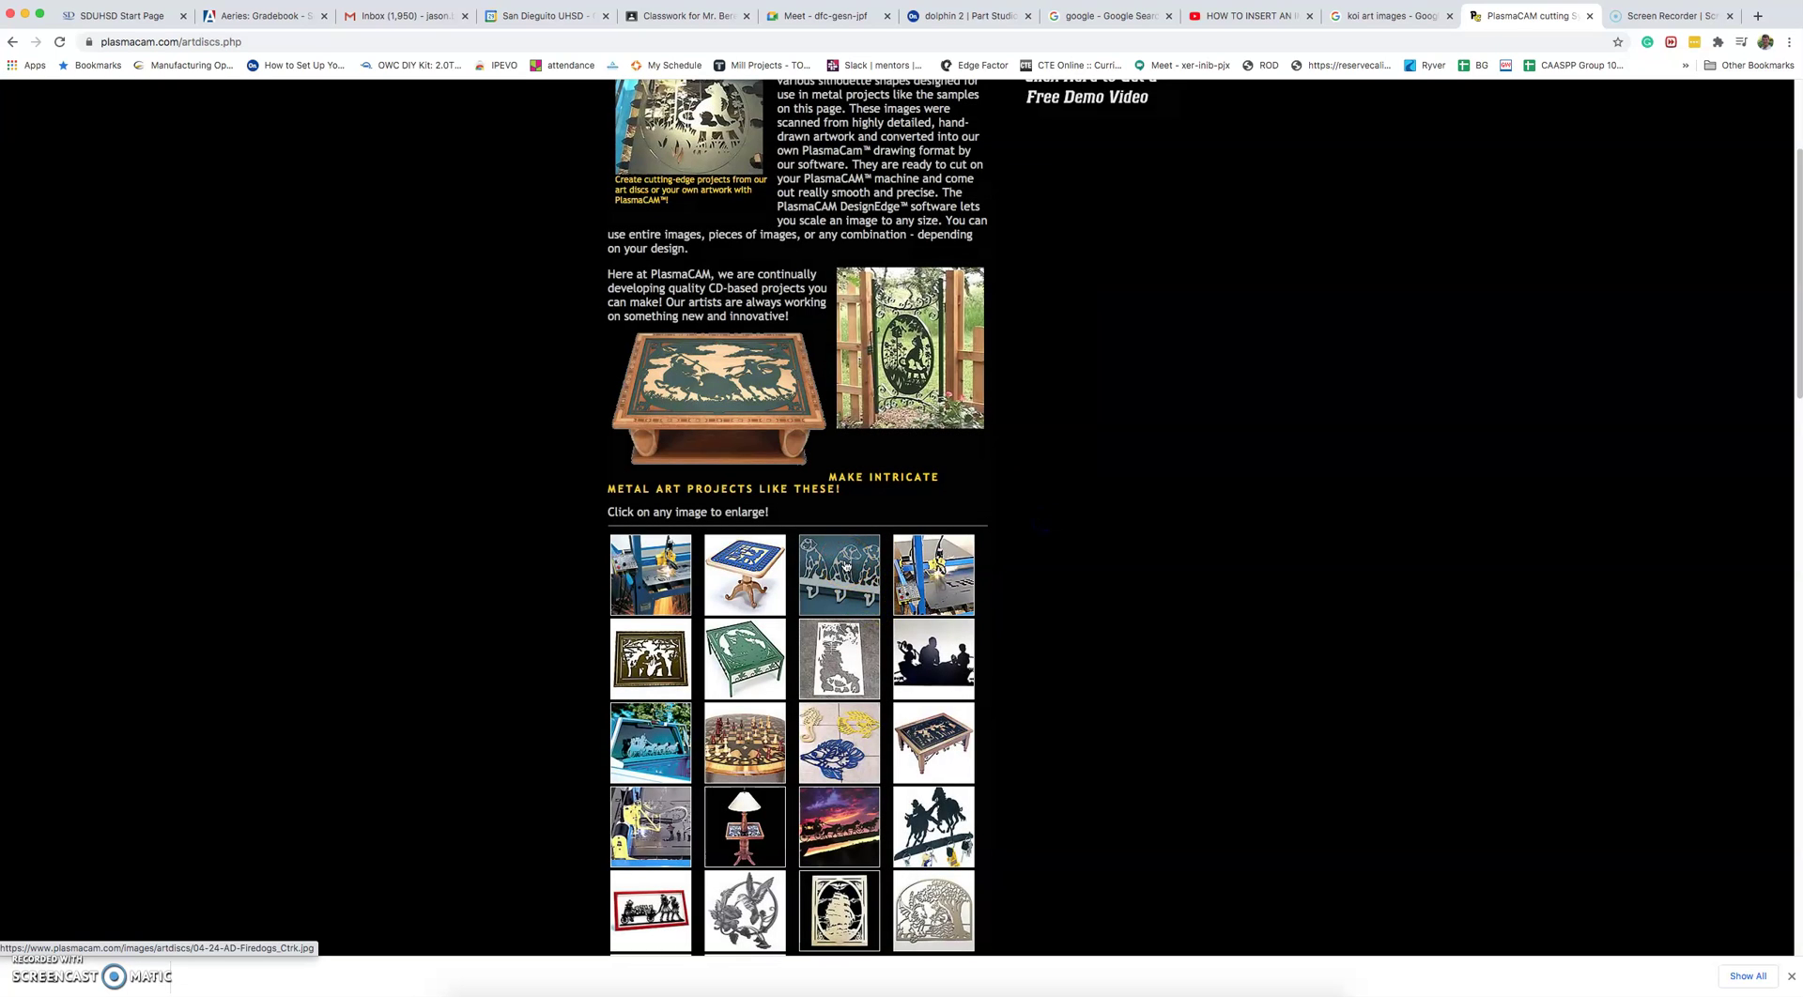
left_click(845, 566)
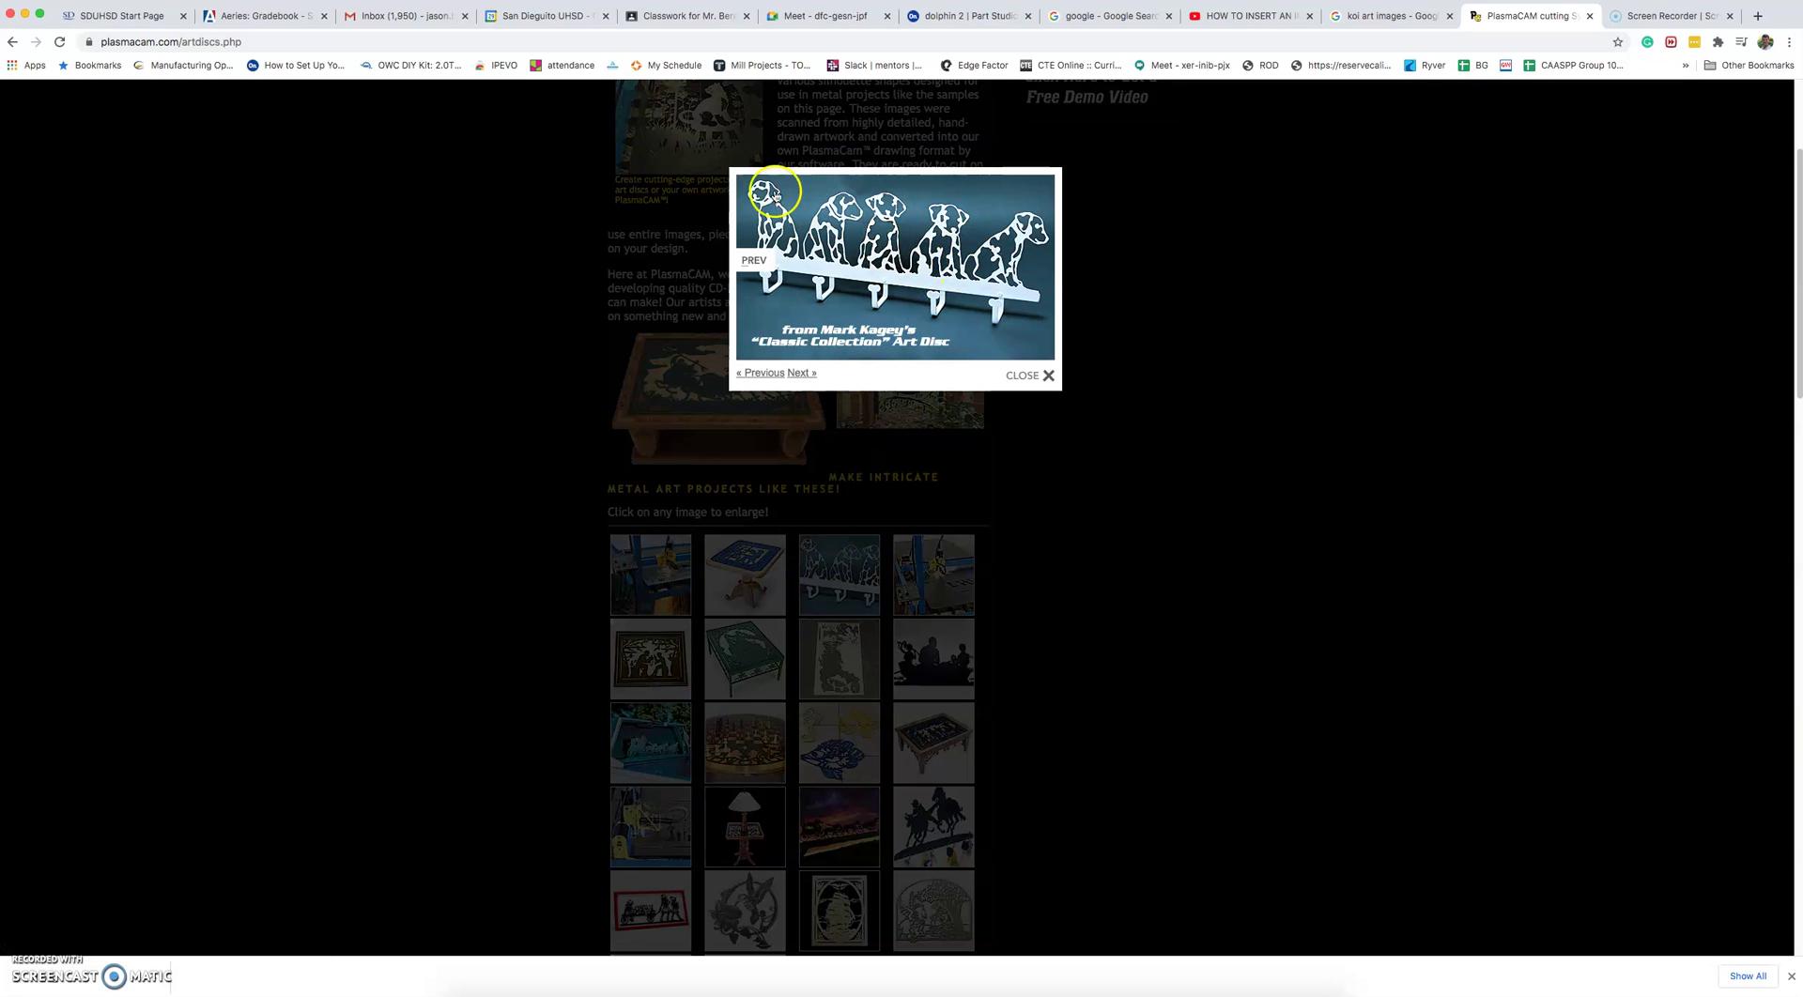
left_click(1033, 374)
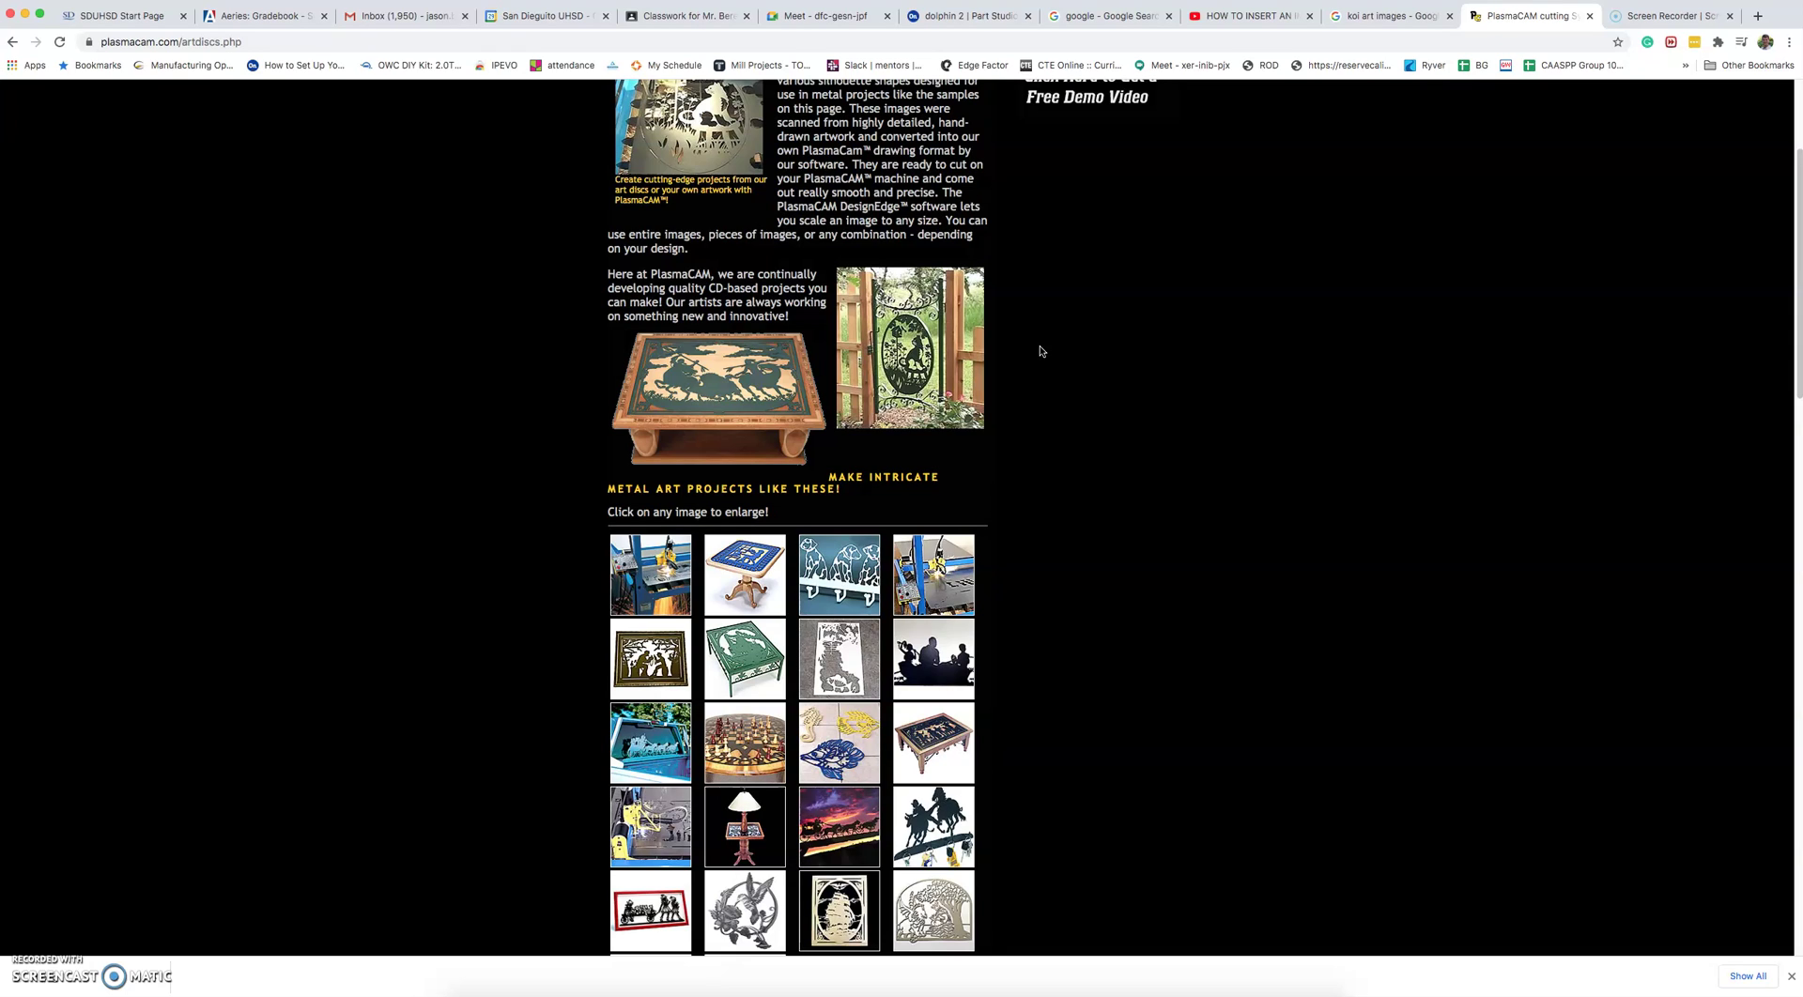
left_click(893, 353)
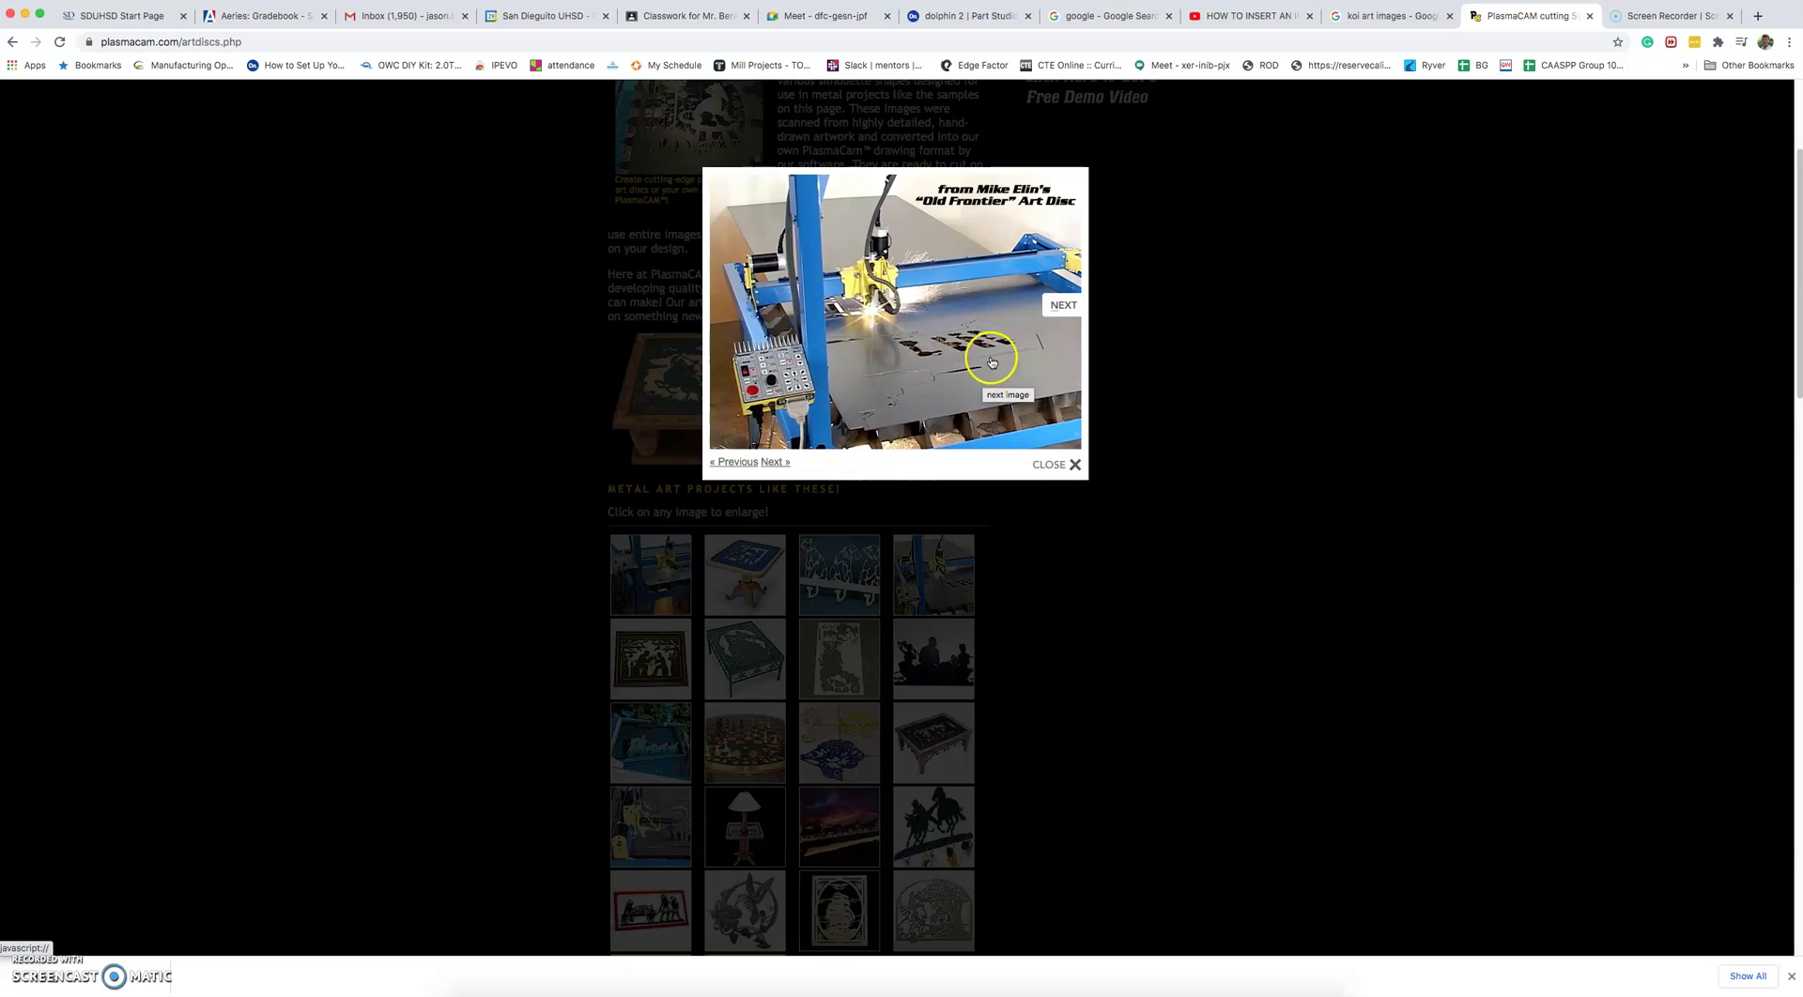
left_click(1057, 466)
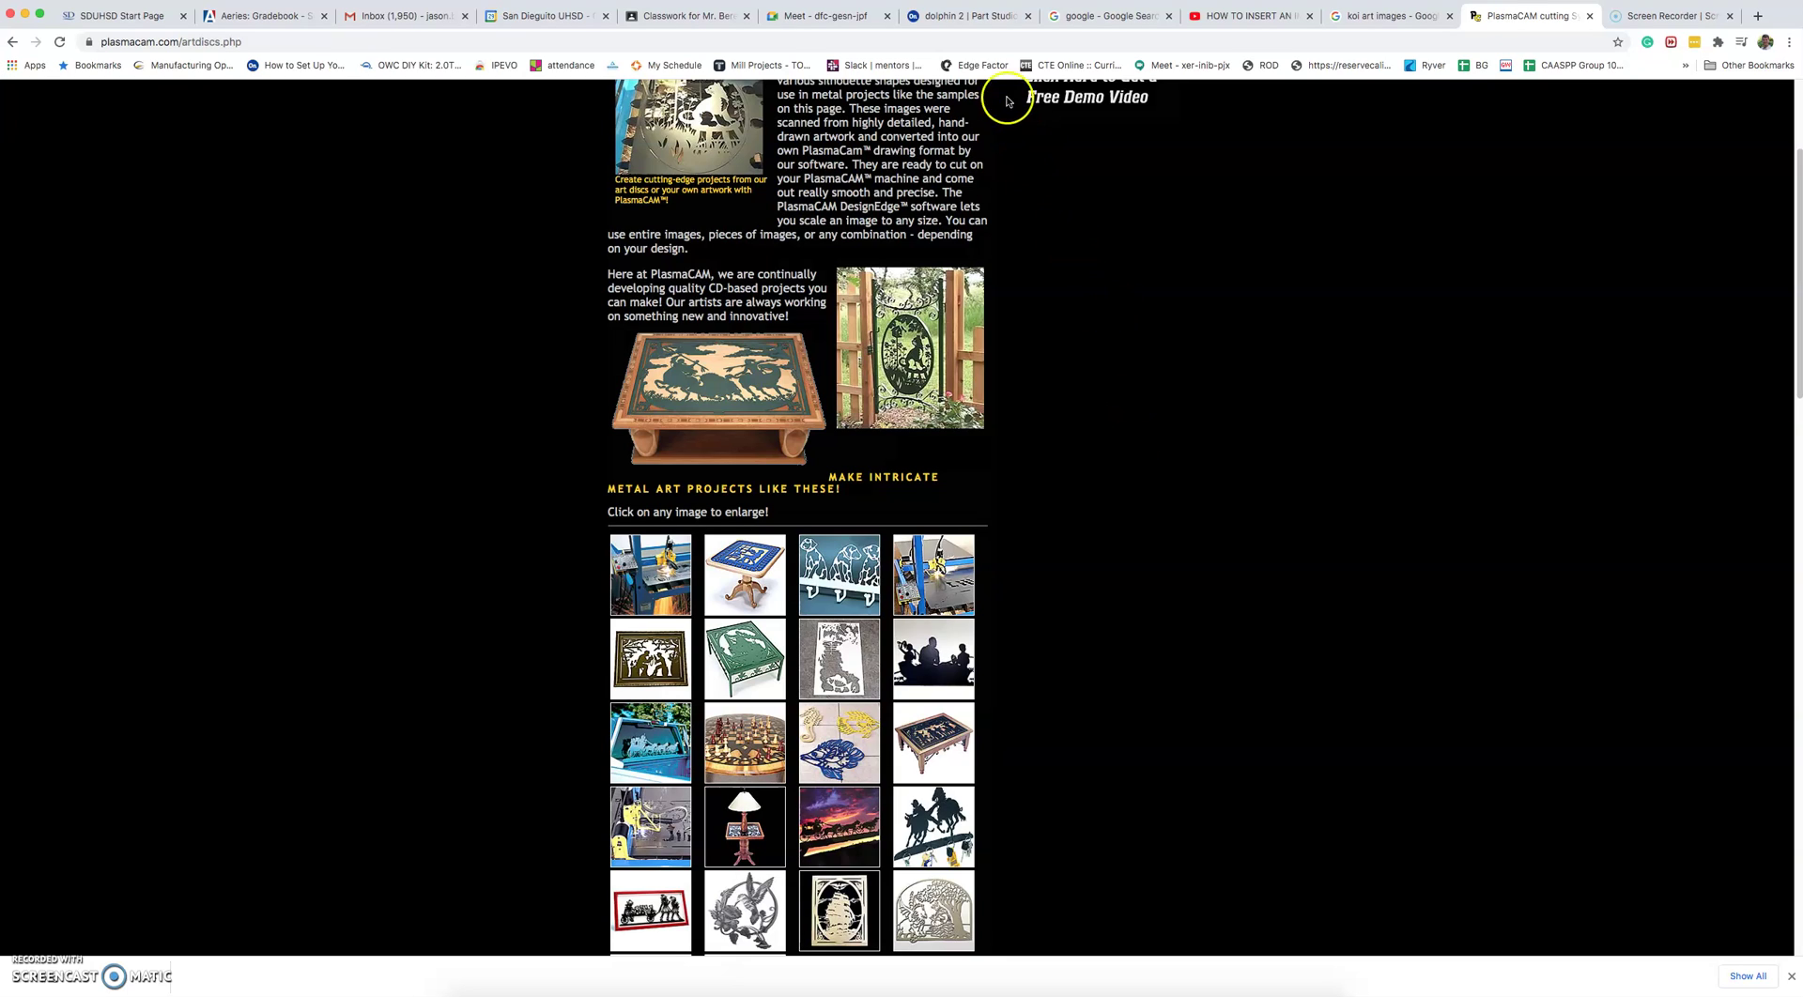
Step: Replace the old Google query with 'dolphin' and run the search
left_click(955, 18)
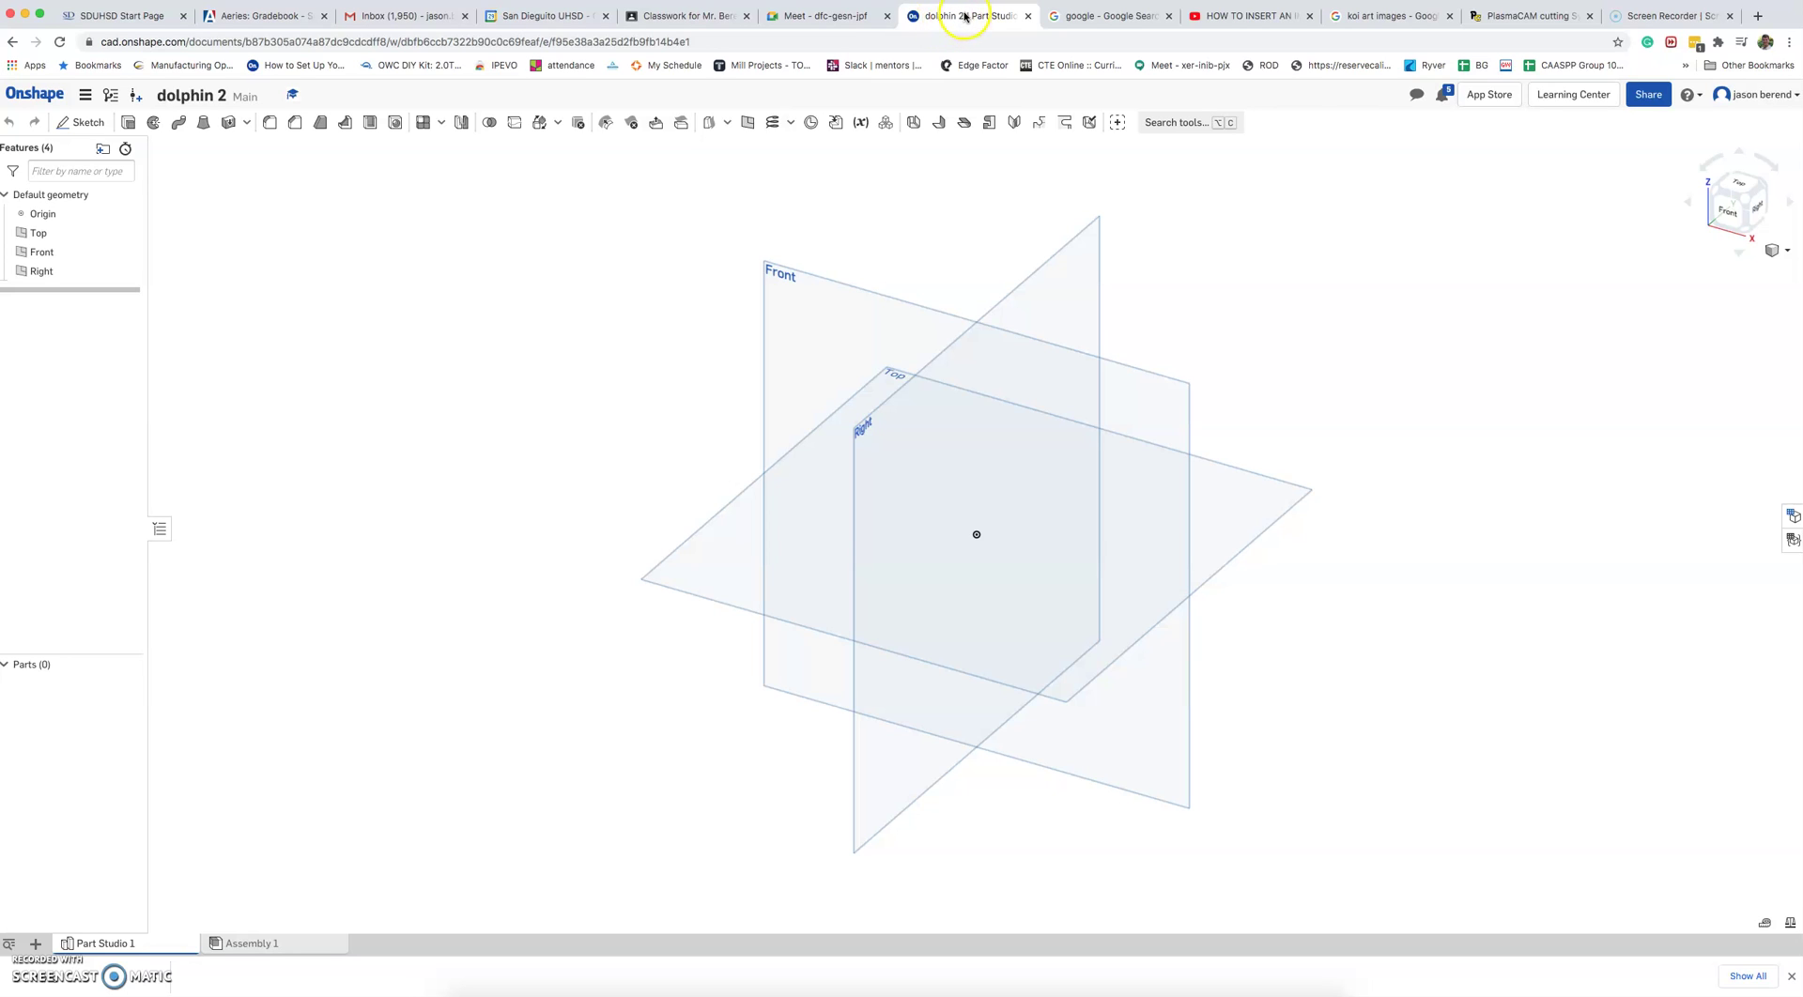
left_click(1092, 18)
left_click(190, 110)
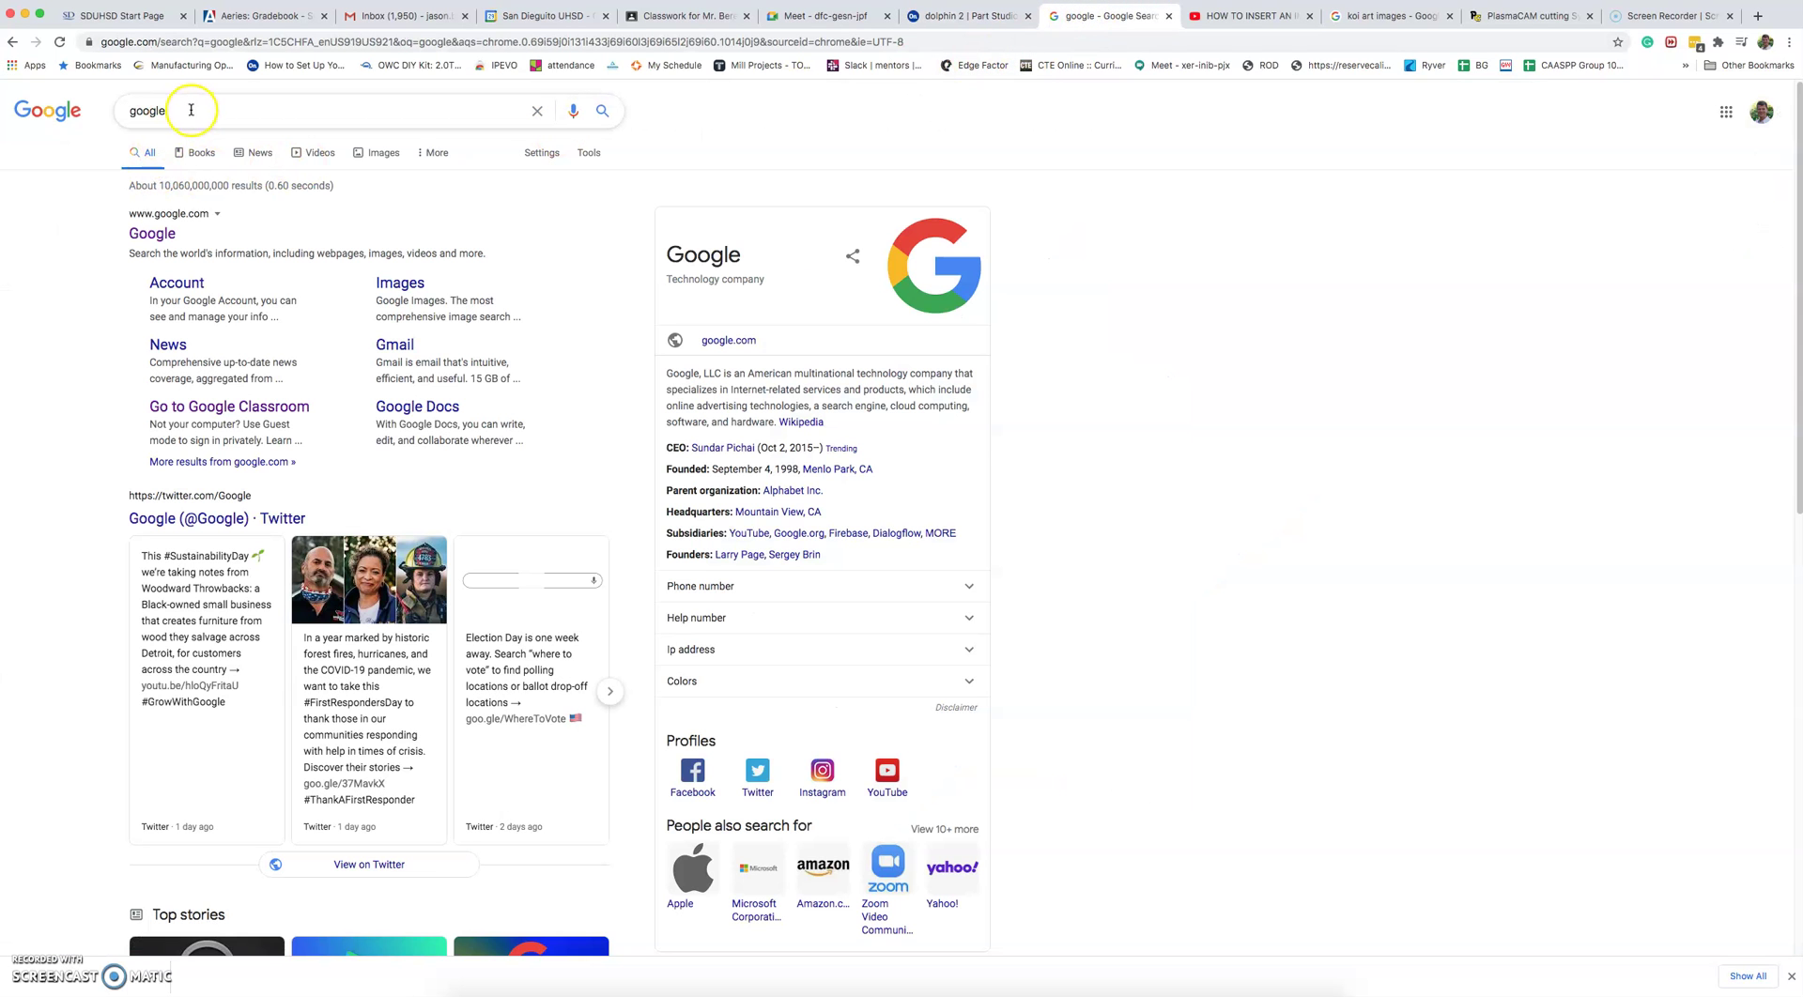
left_click_drag(190, 110, 108, 107)
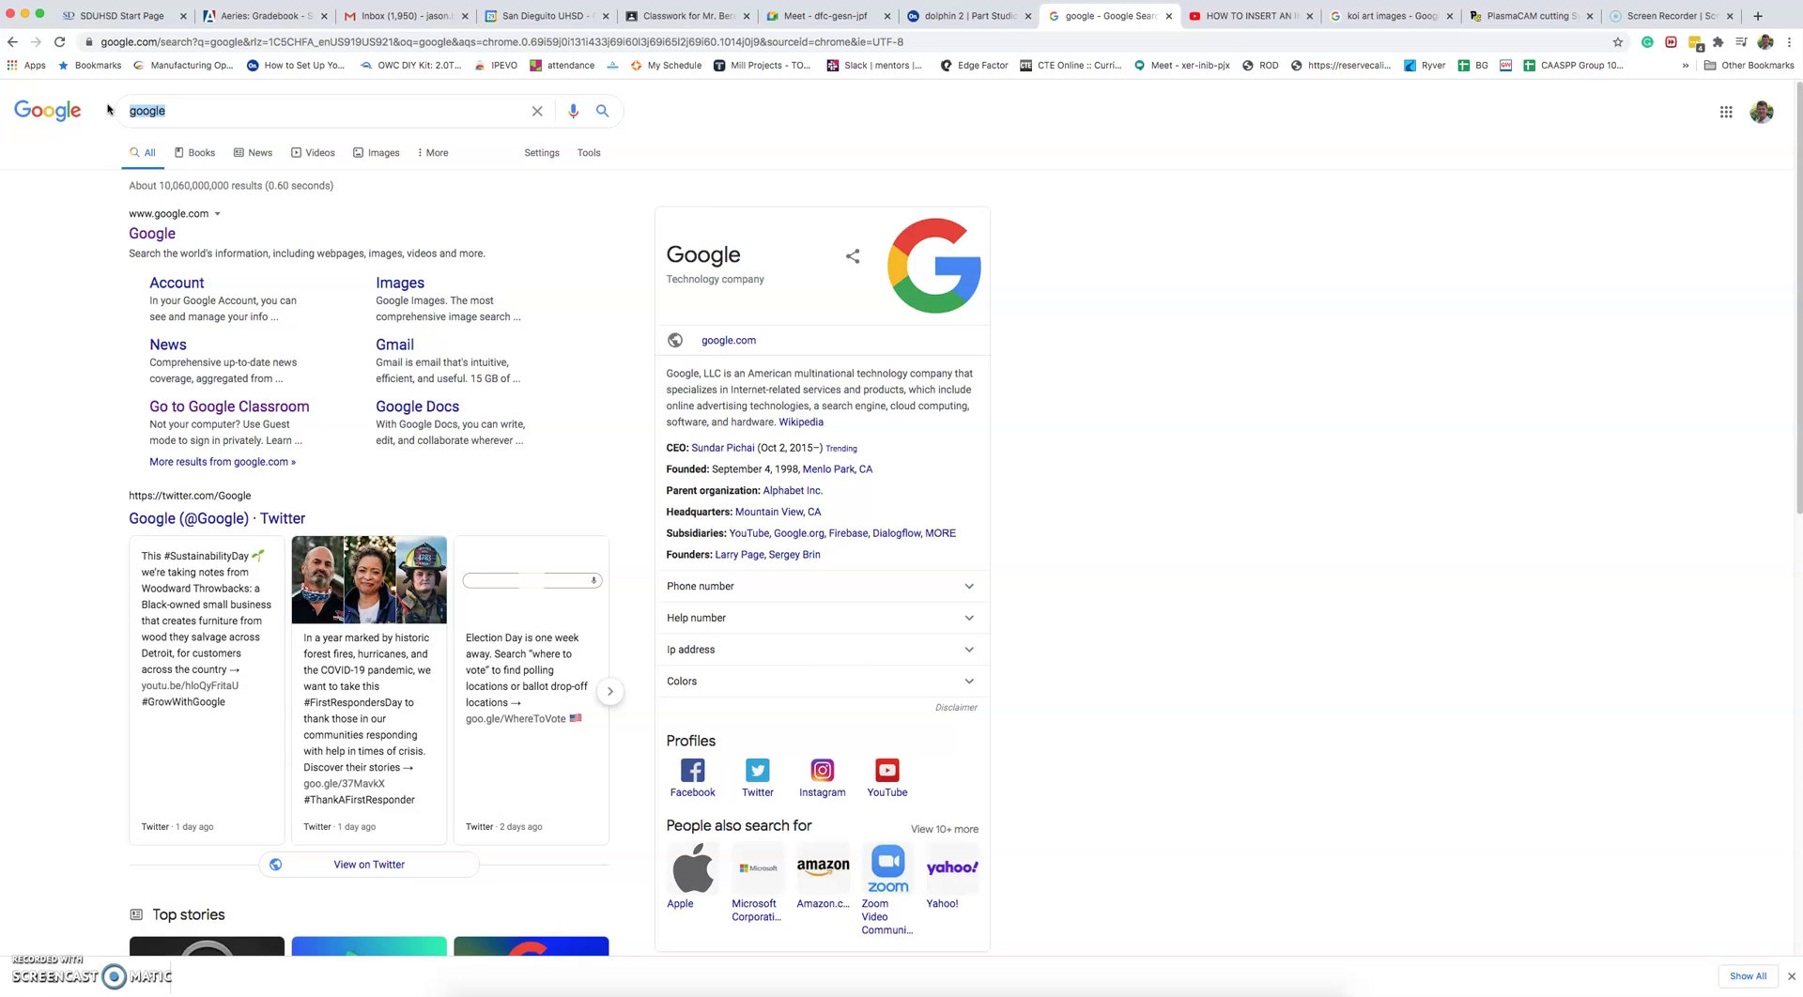
type("dol")
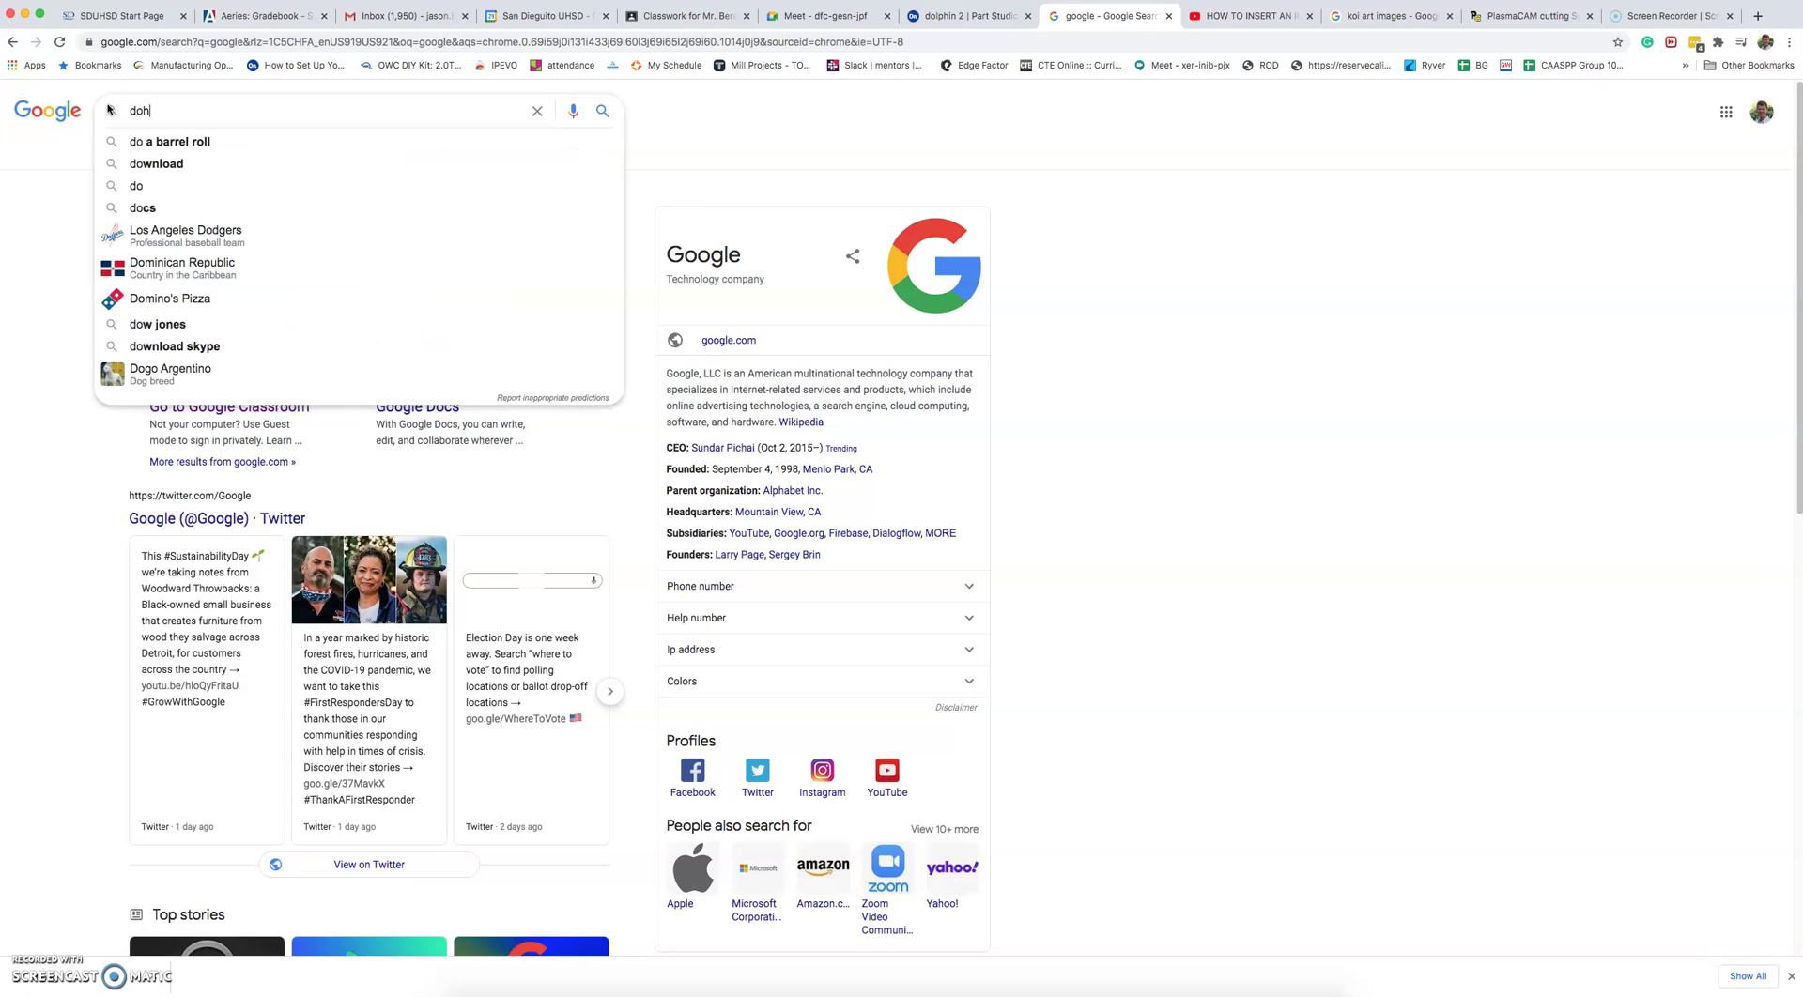
type("phin")
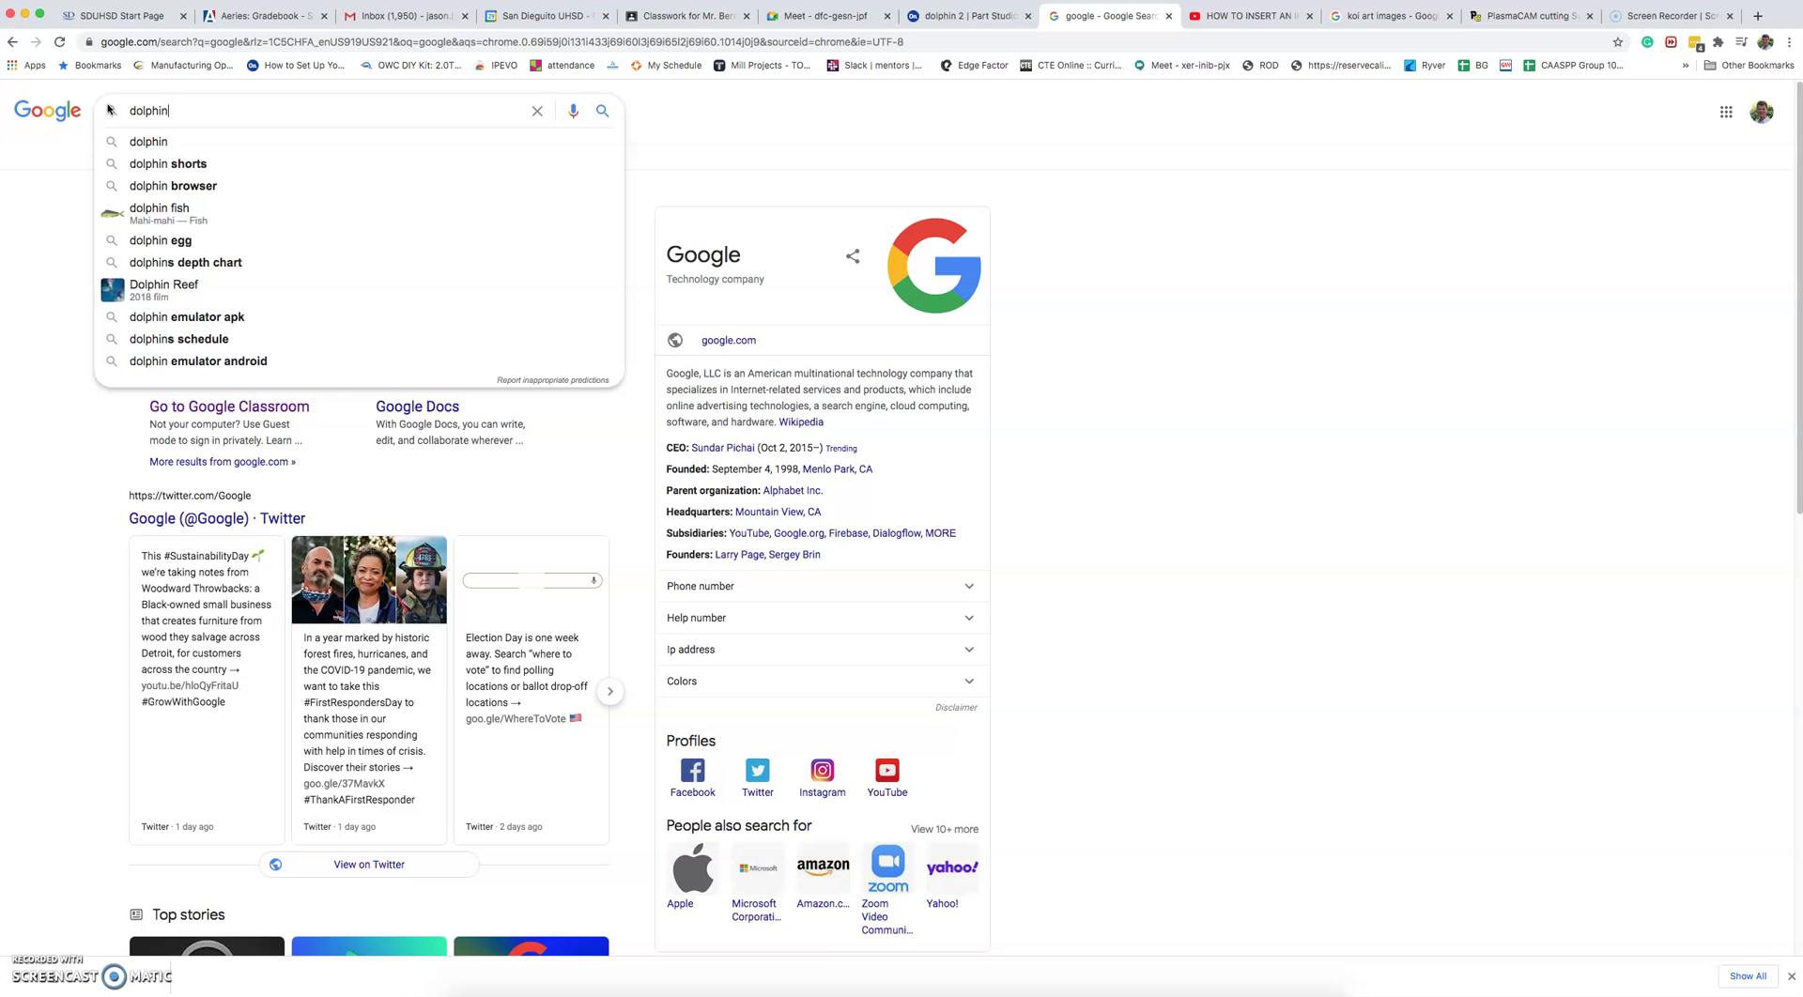
key("Return")
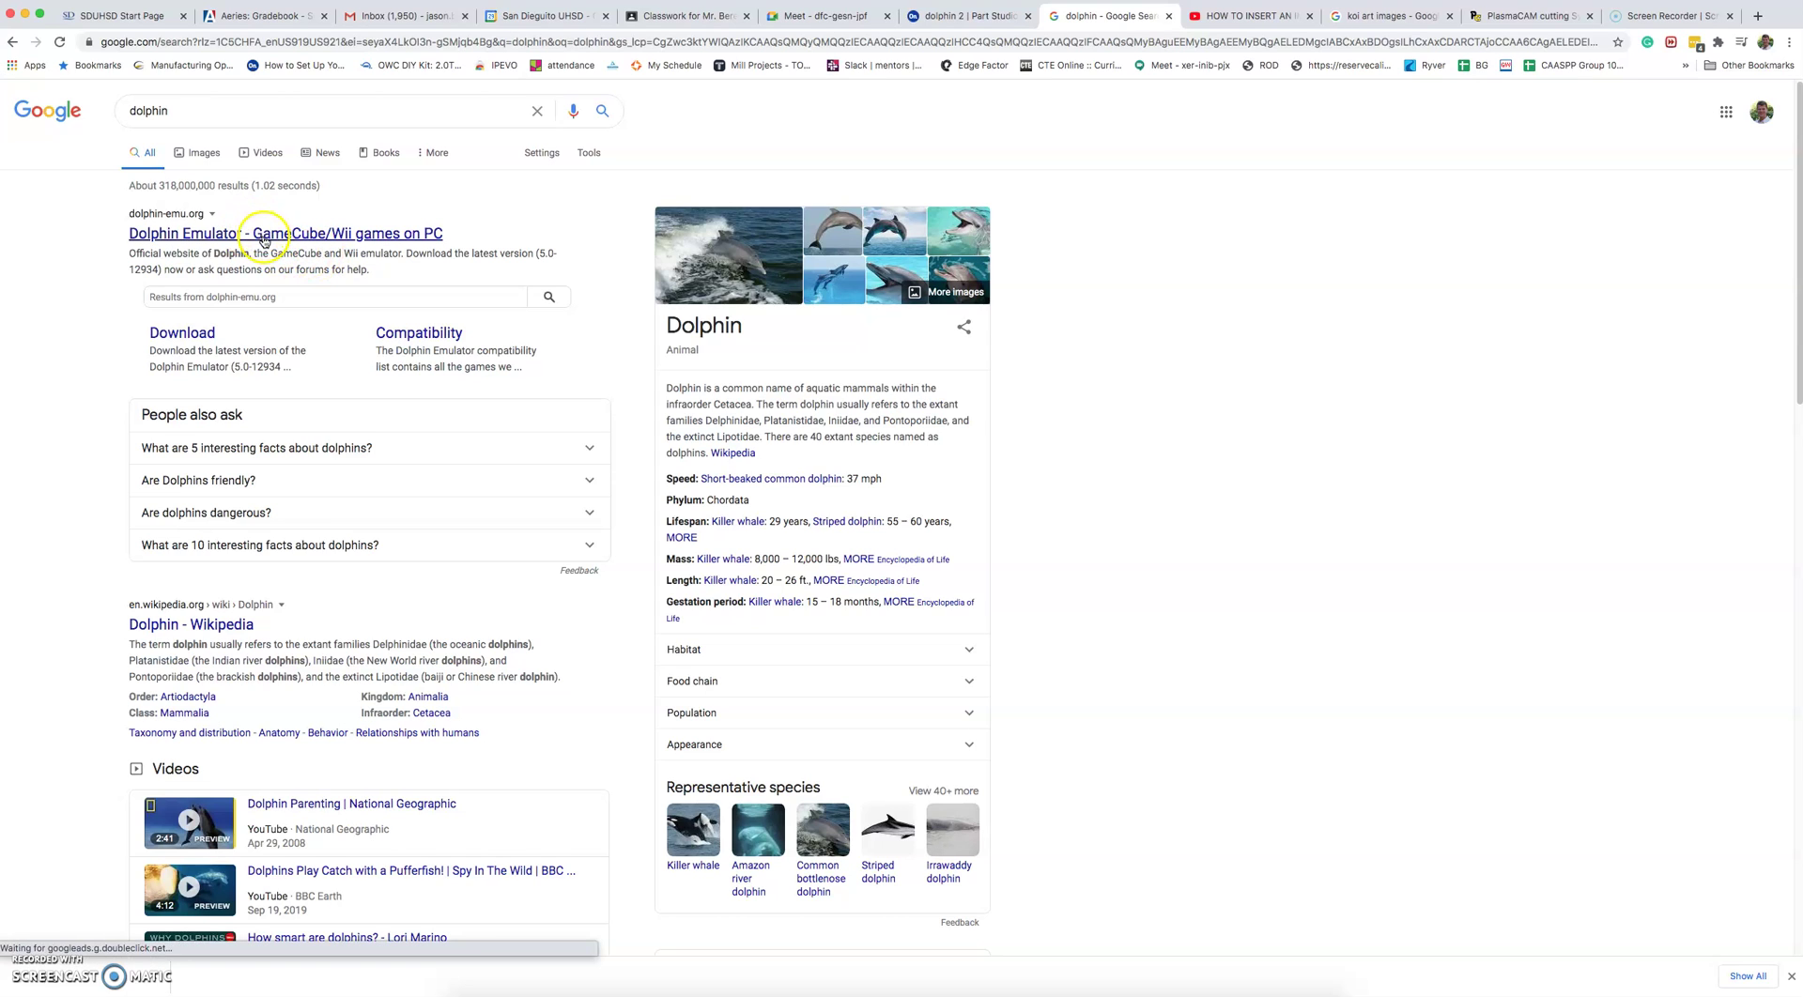
Step: Show dolphin image results filtered to Type: Line Drawing
left_click(205, 154)
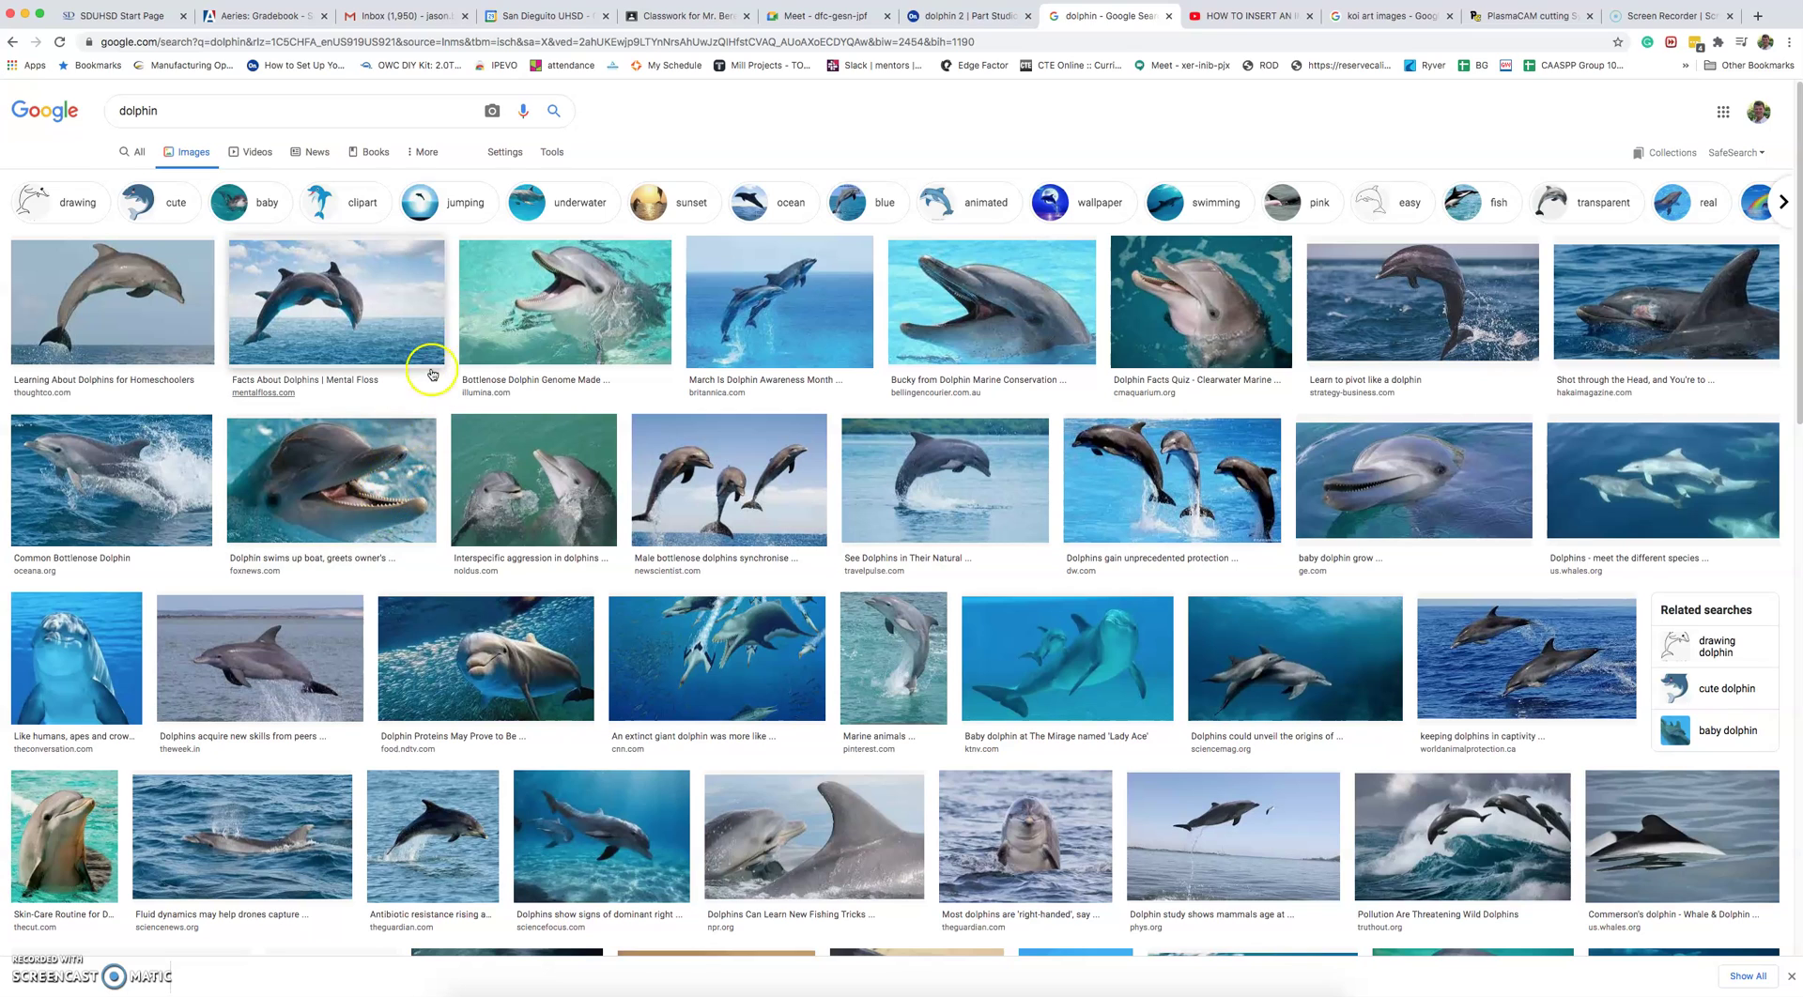
left_click(554, 158)
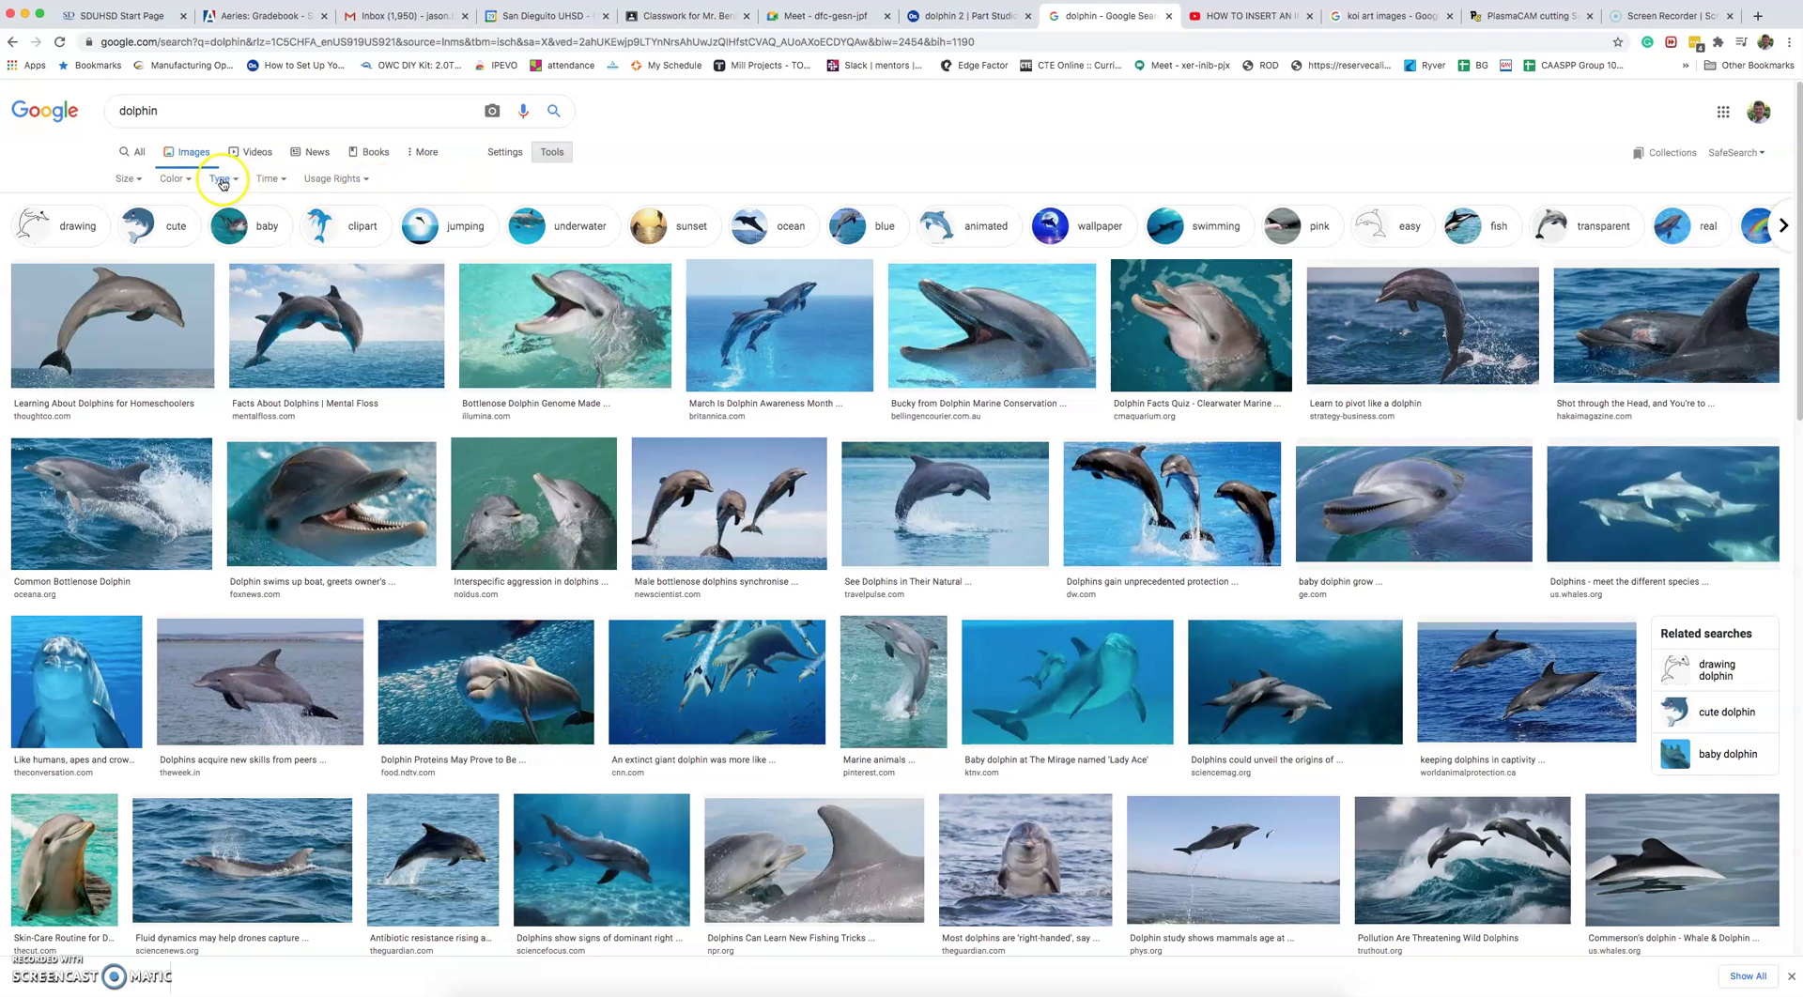
left_click(221, 180)
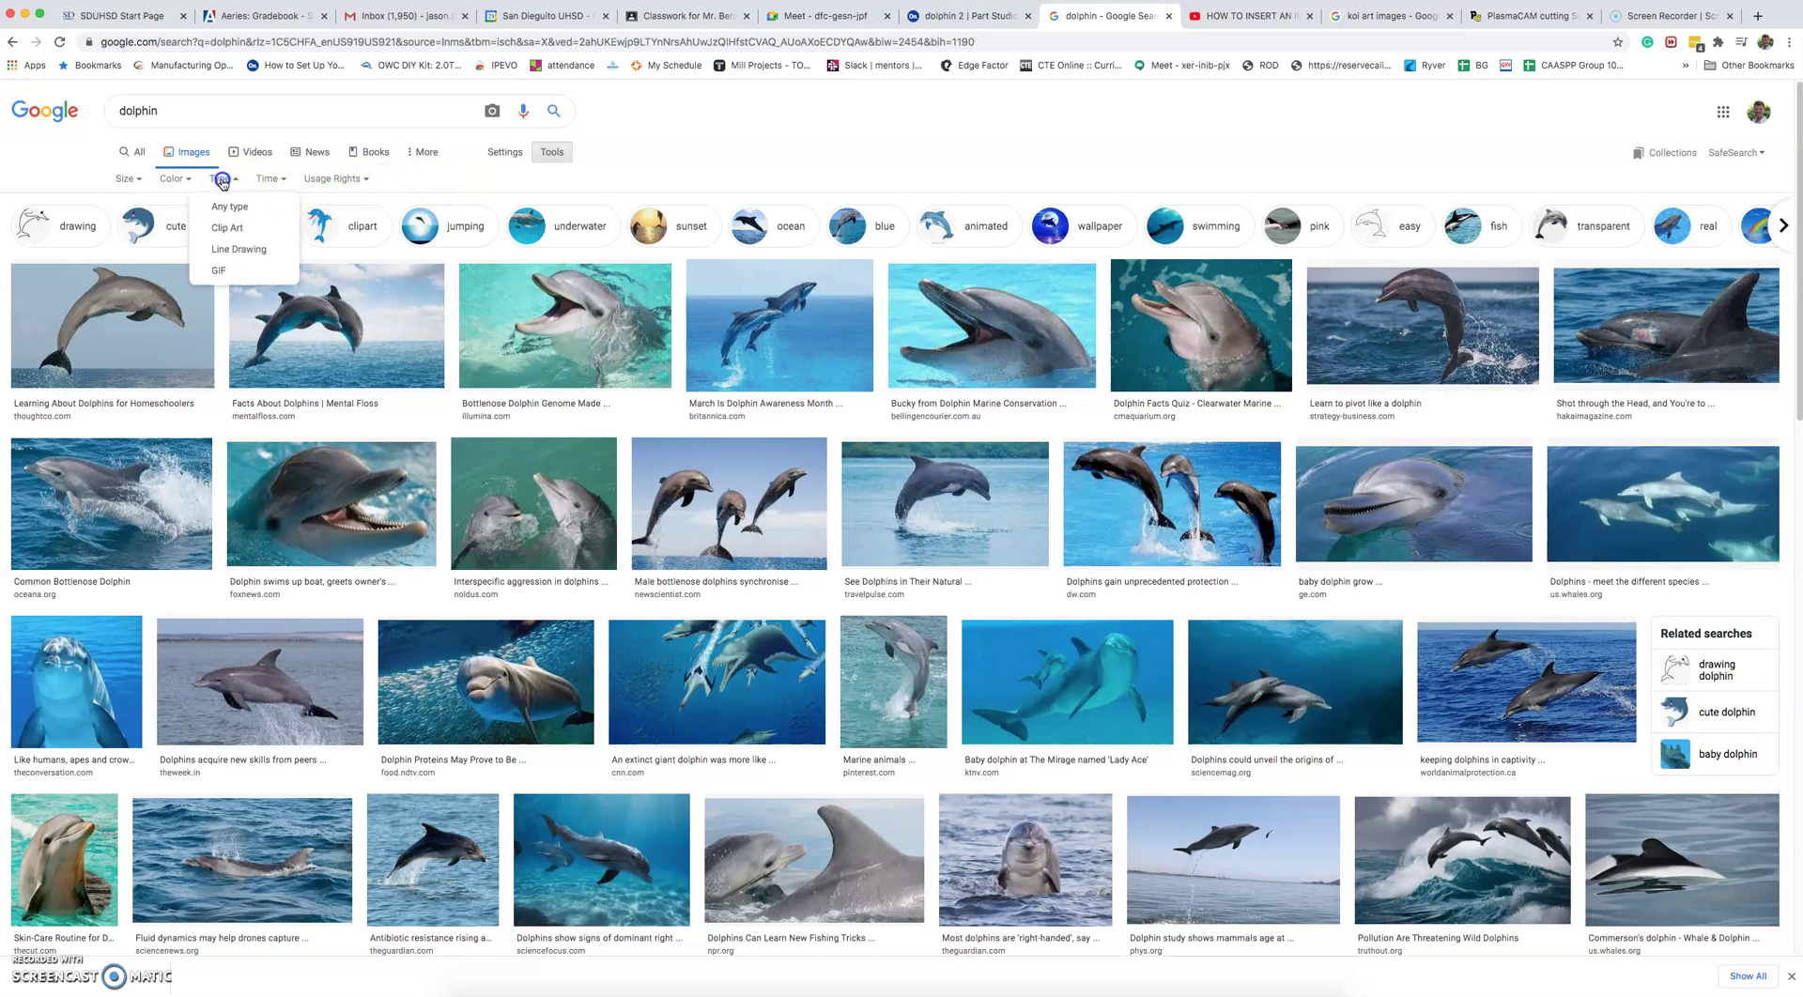
left_click(229, 250)
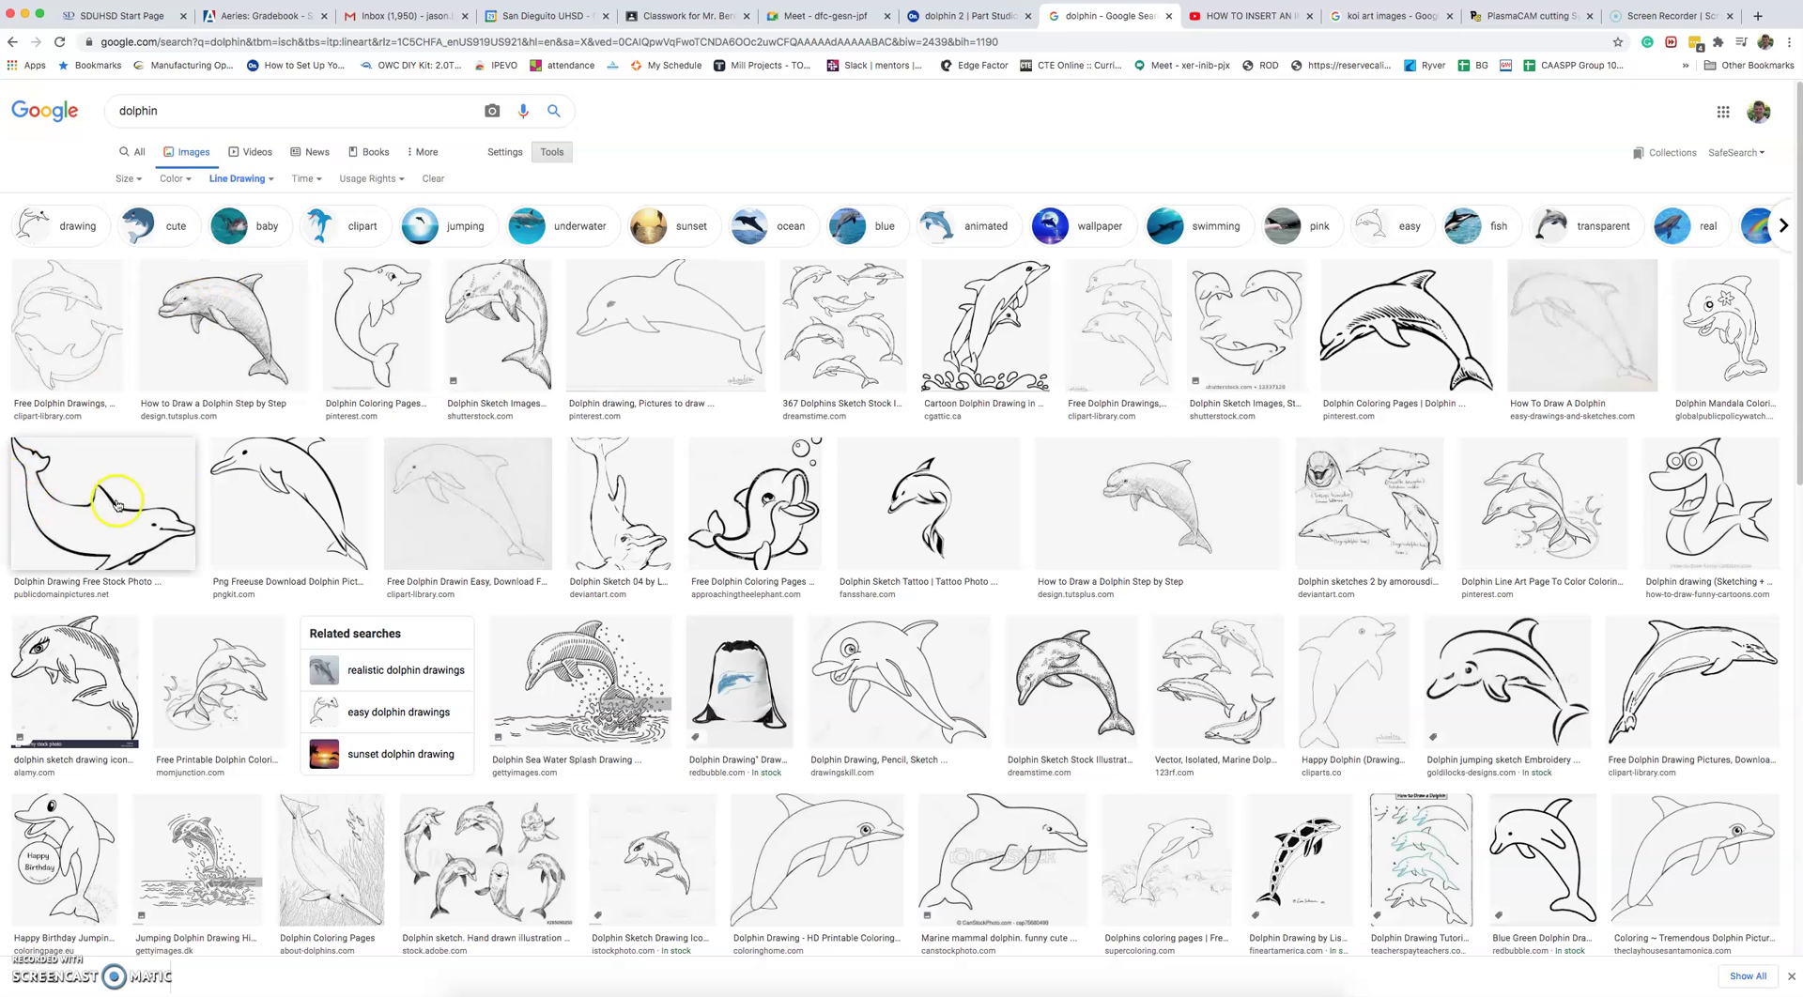
Step: Save the previewed black-outline dolphin image to the Desktop as d.png
left_click(267, 482)
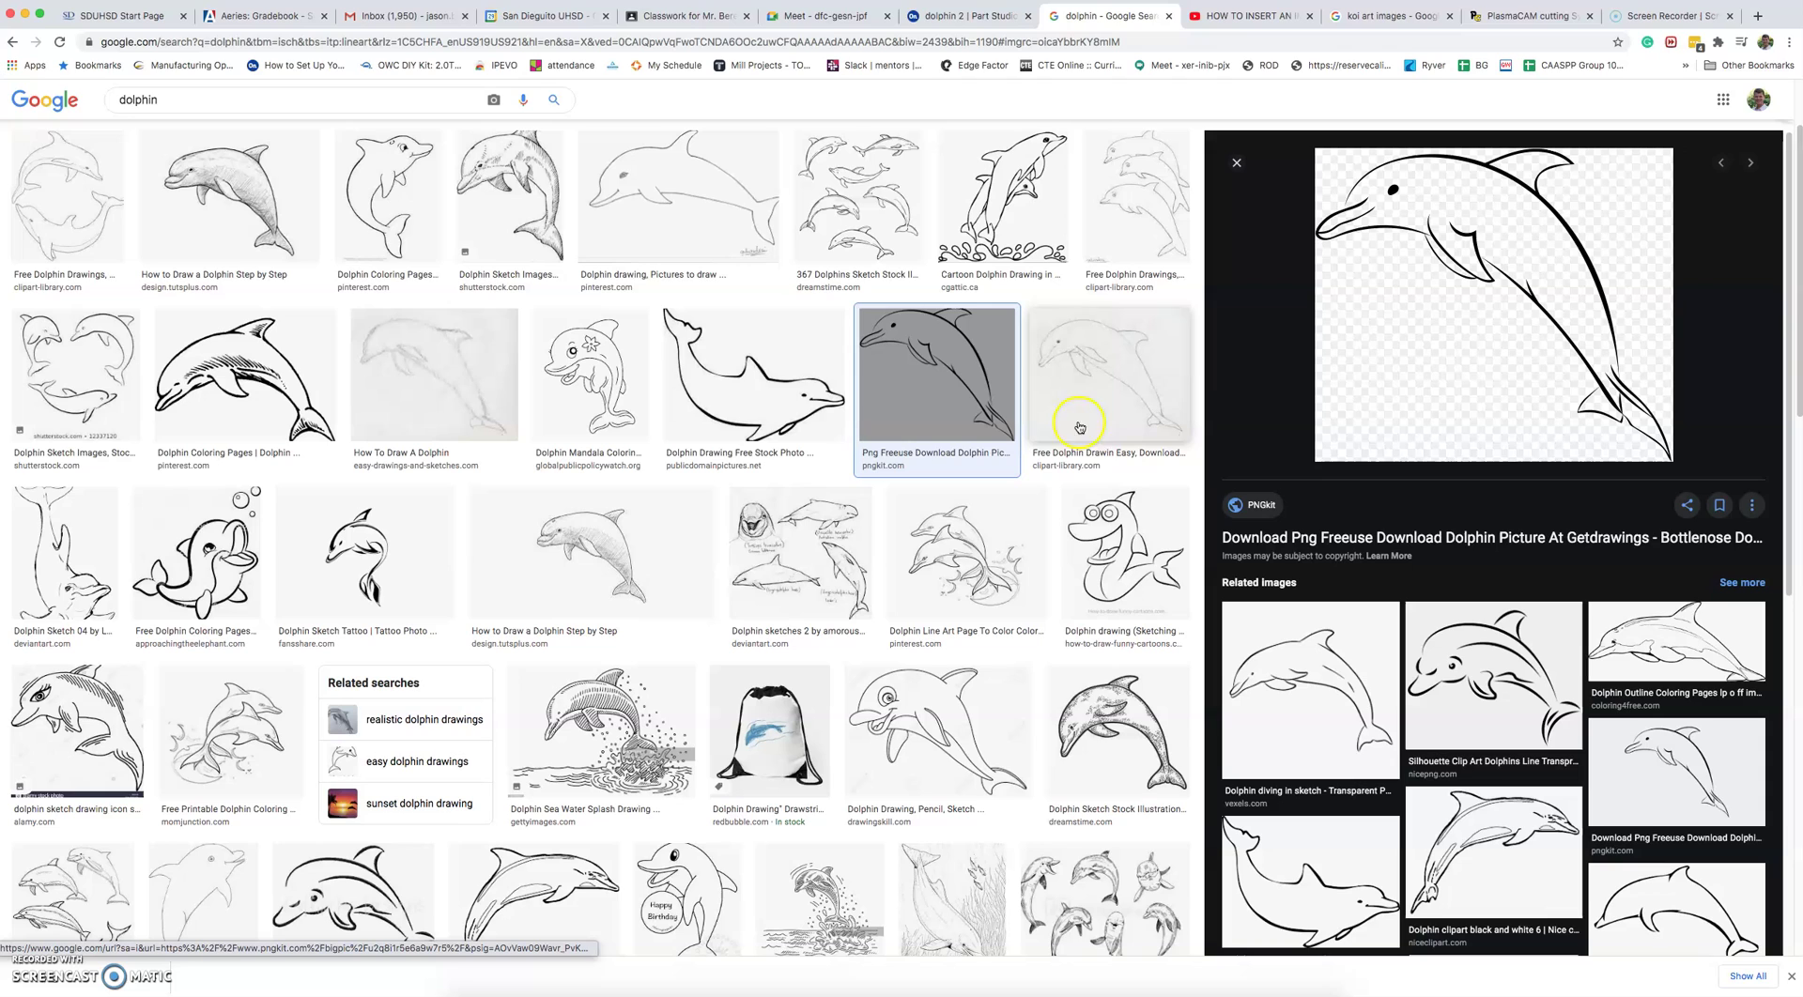
right_click(1495, 269)
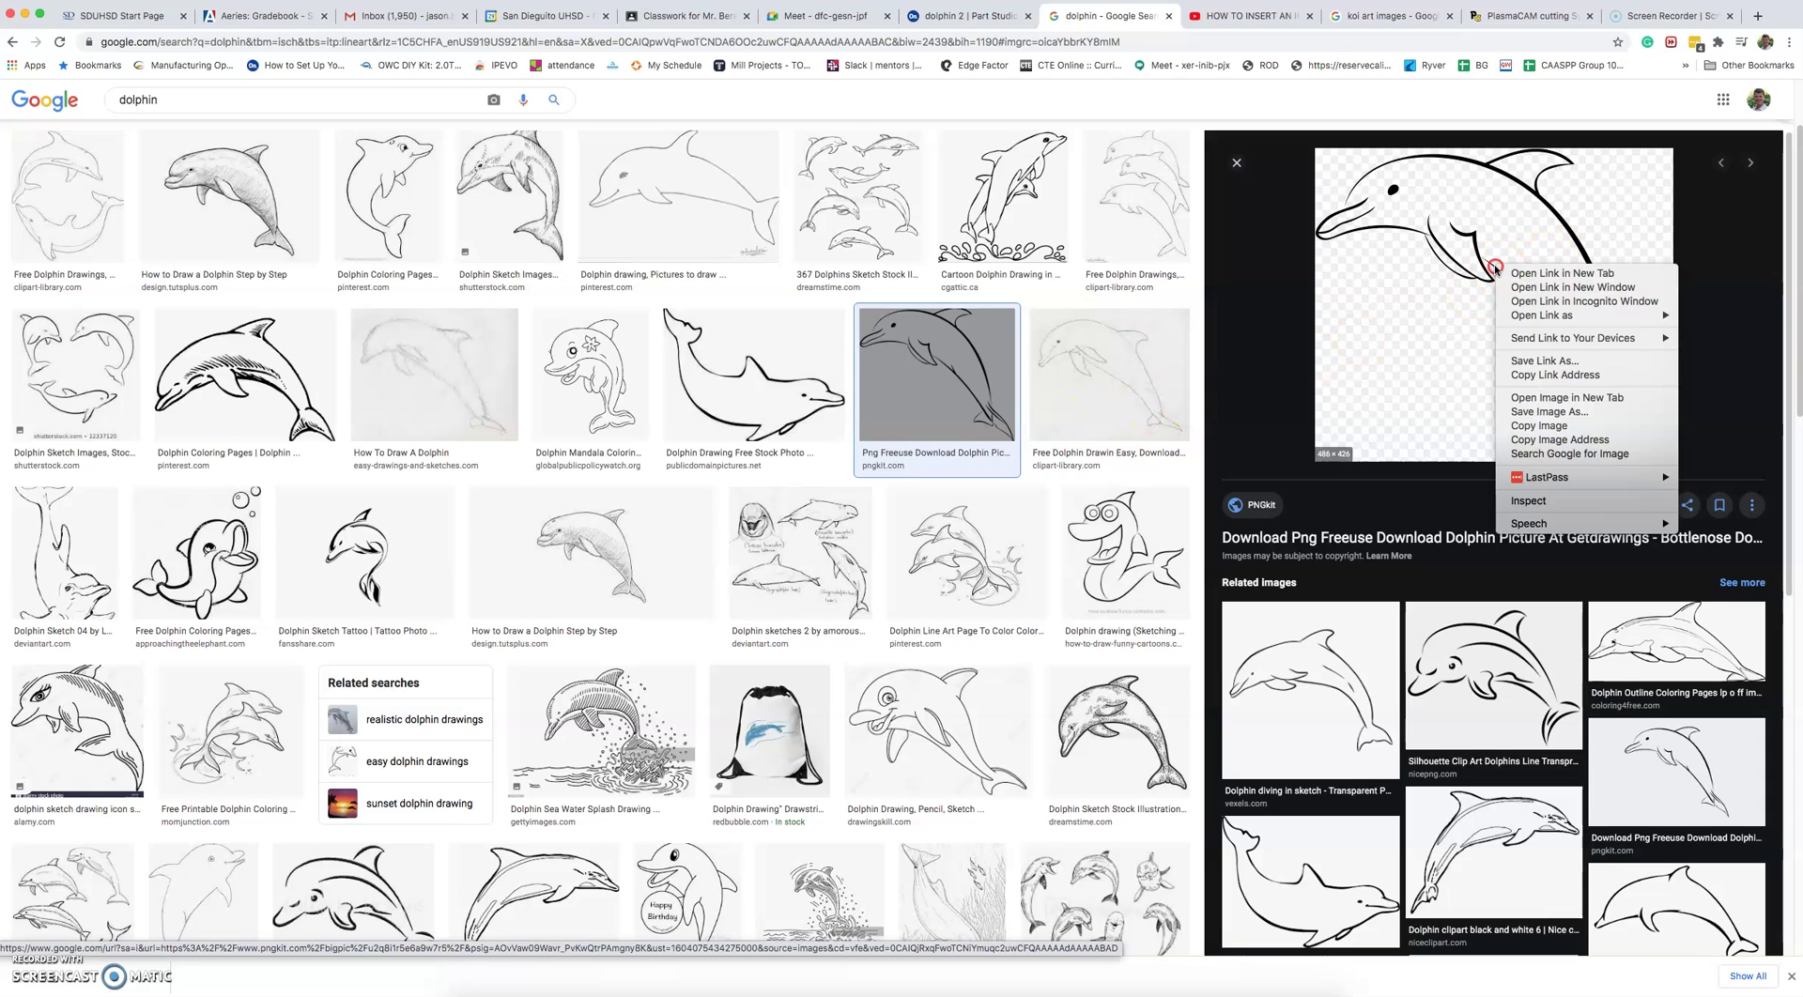
left_click(1547, 362)
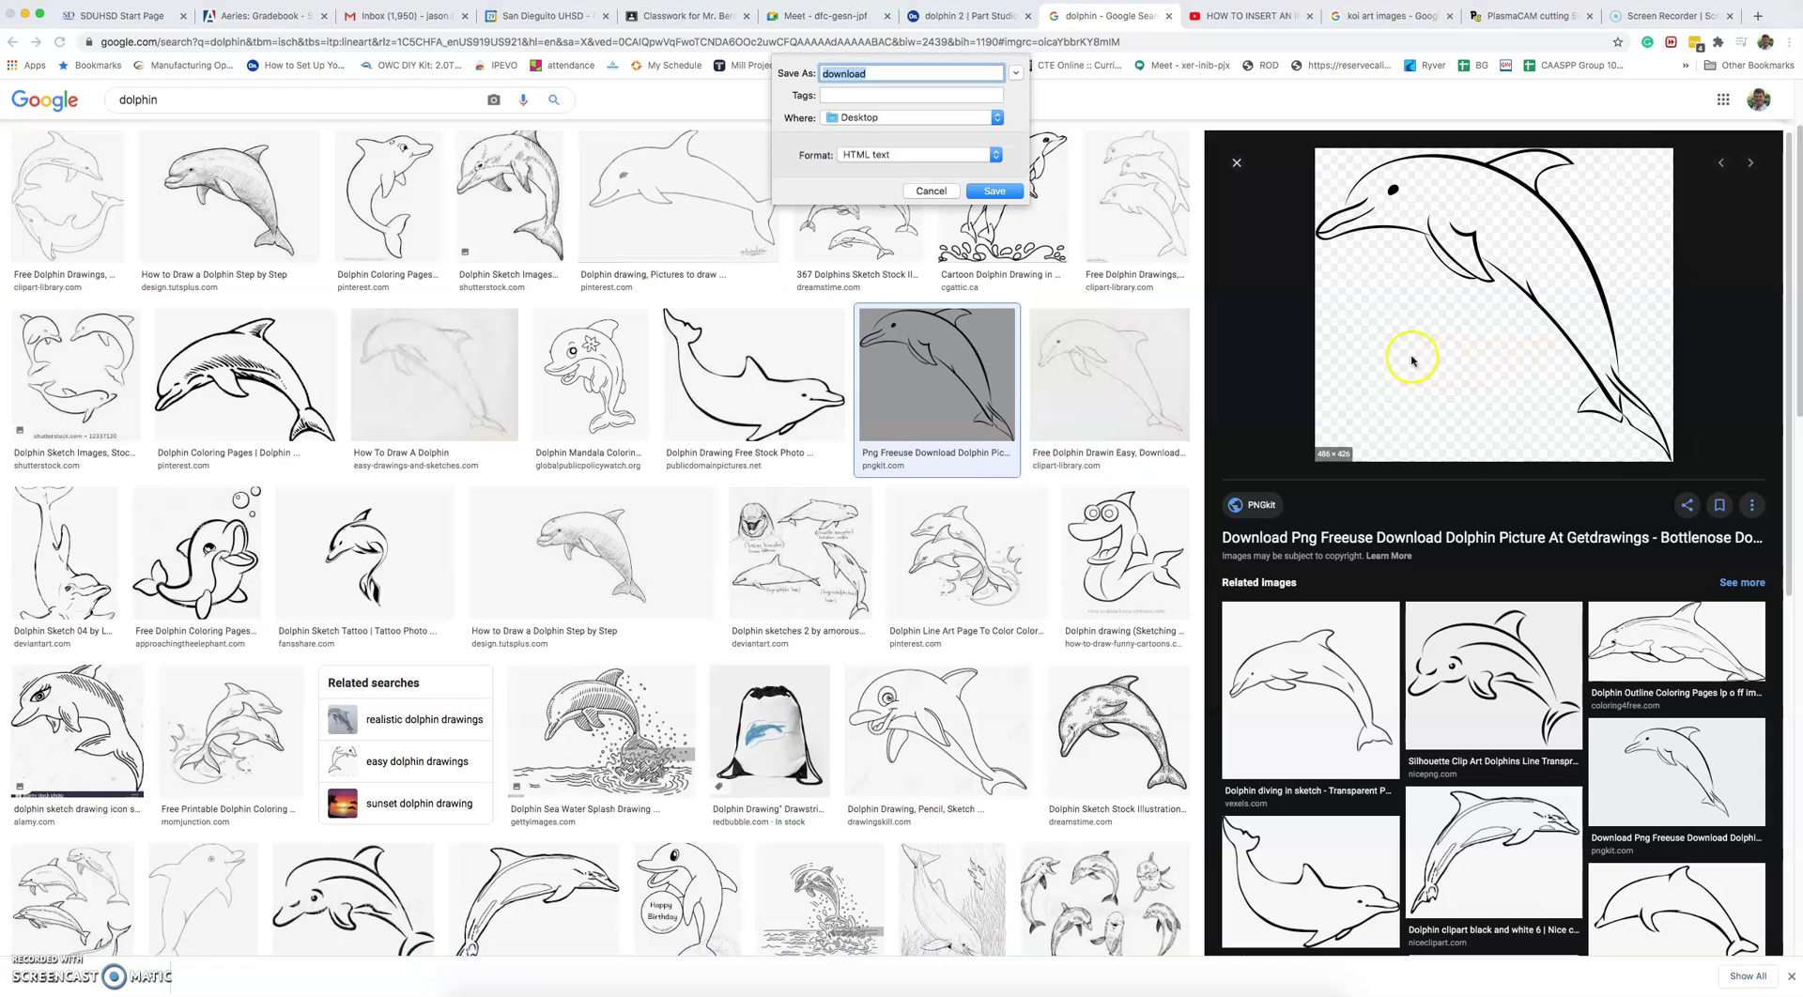
type("d")
left_click(994, 190)
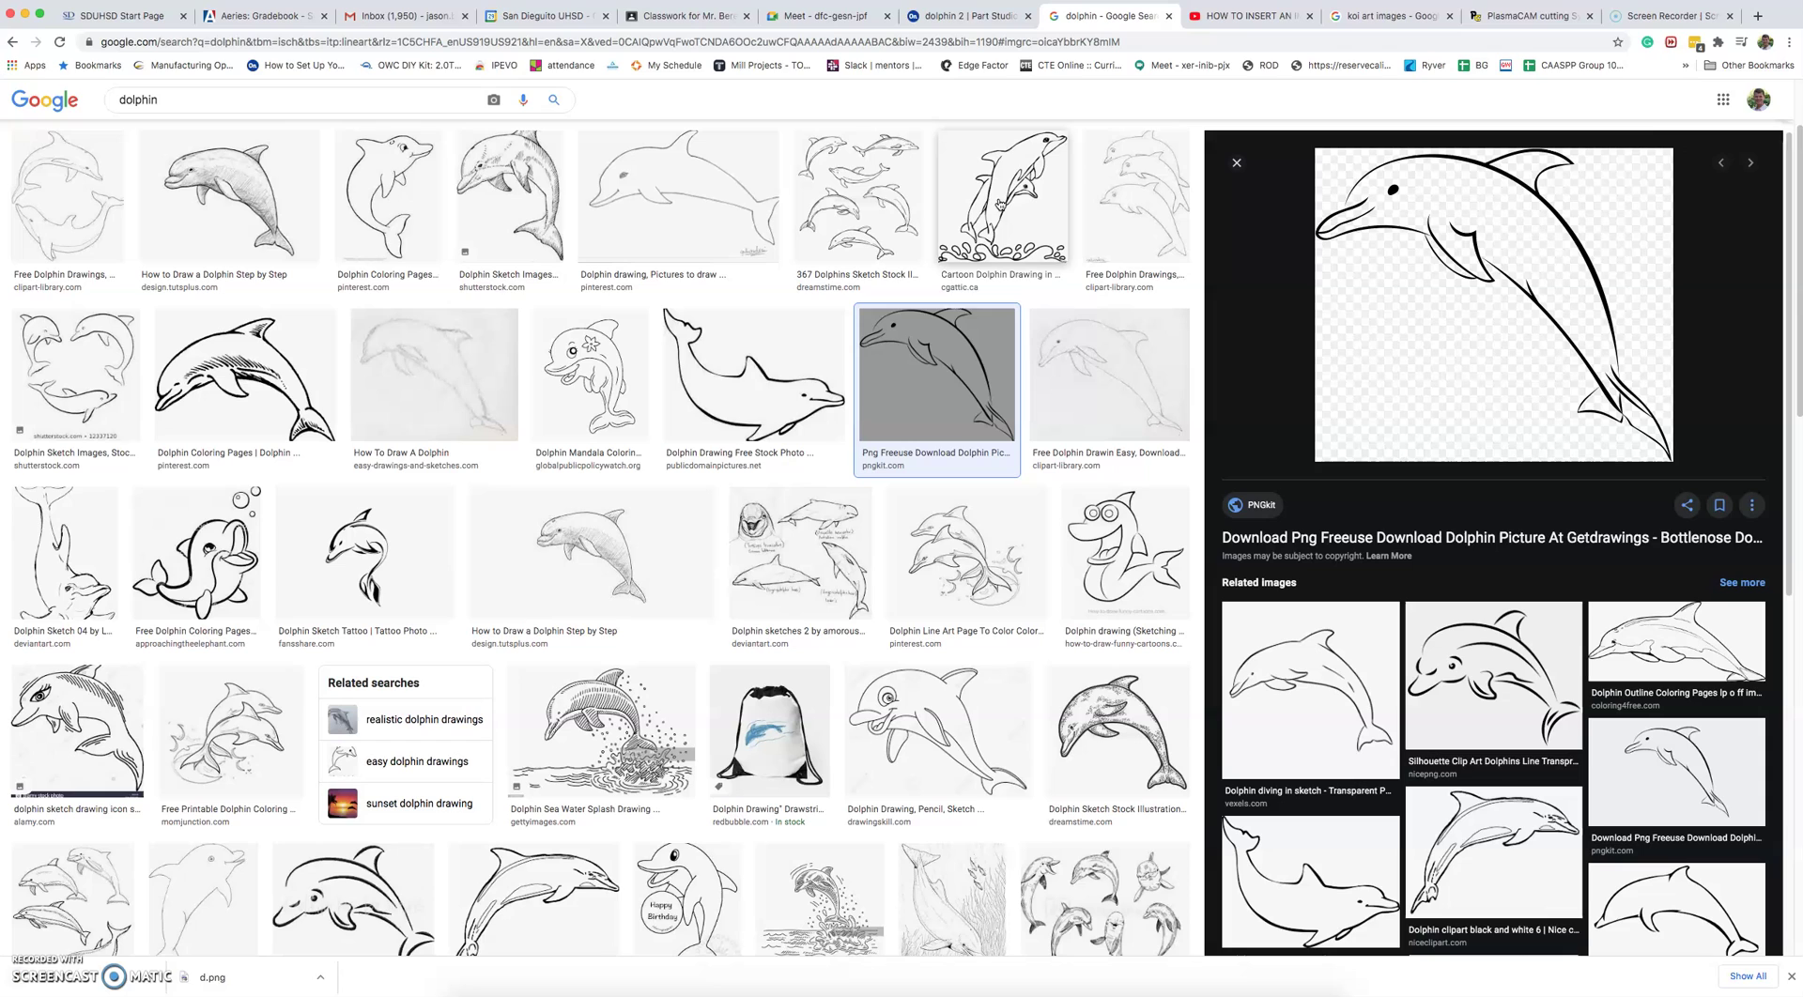
left_click(1068, 339)
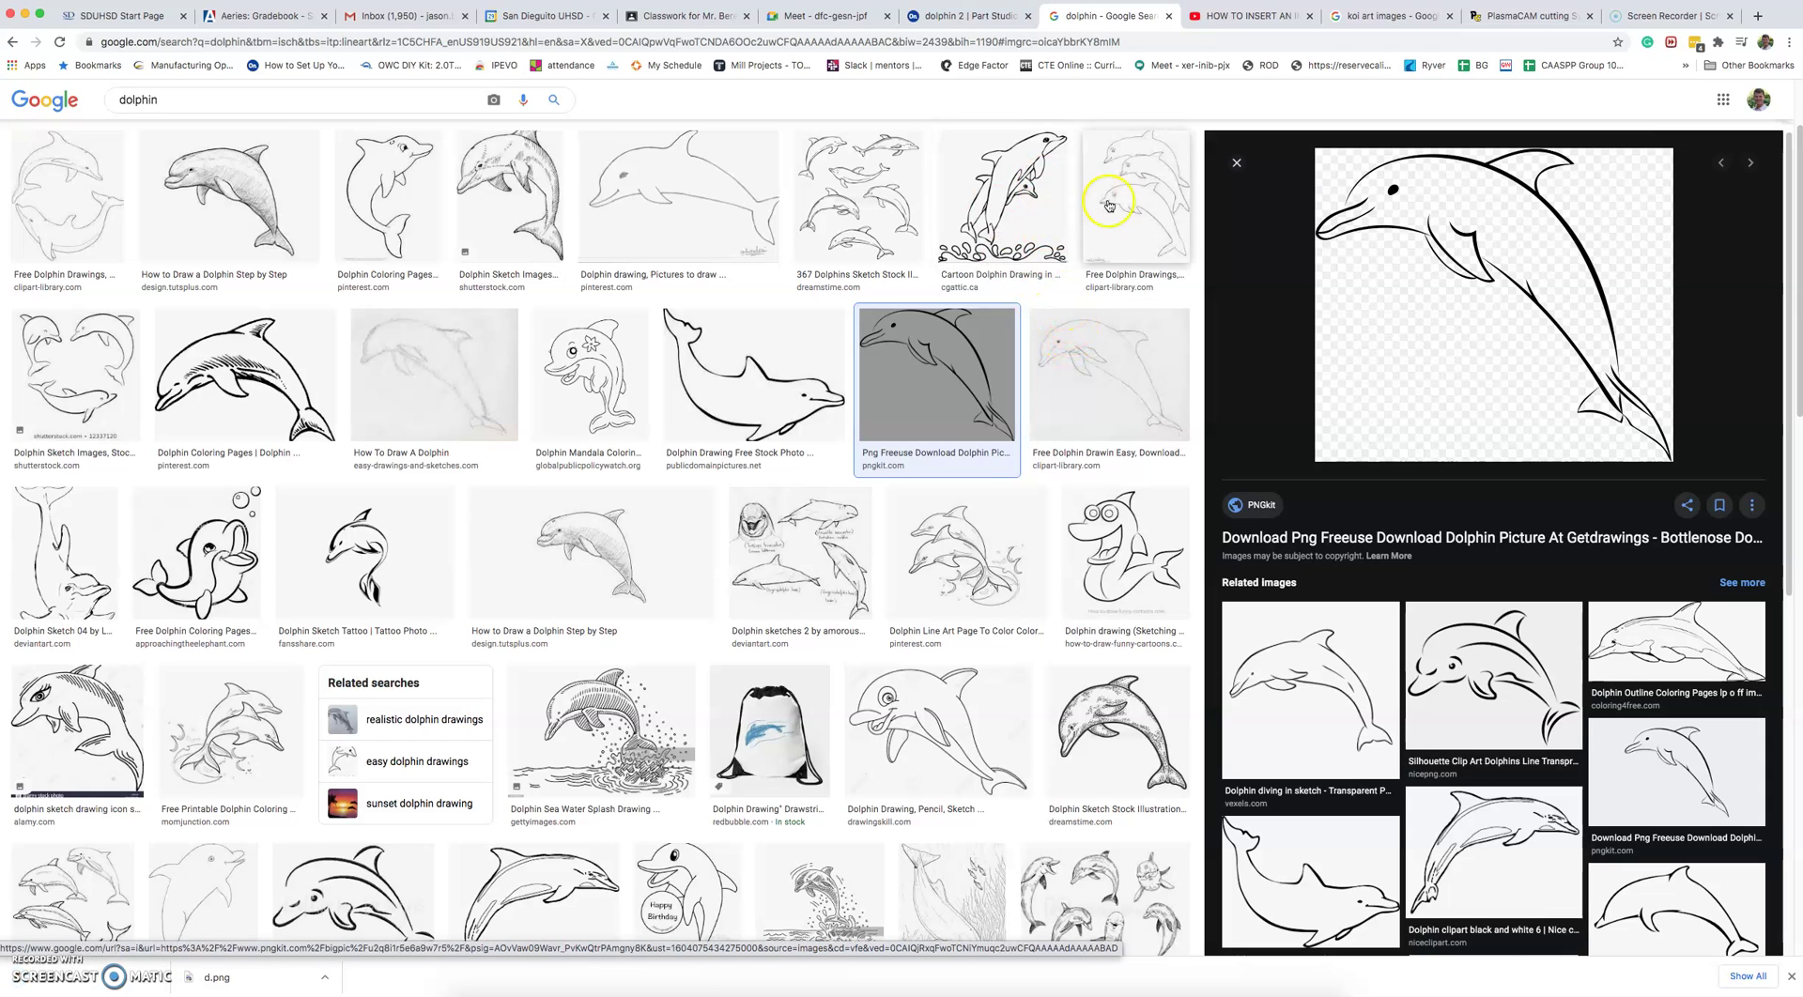
Step: Start a new sketch on the Top plane of dolphin 2, viewed from the top
left_click(971, 19)
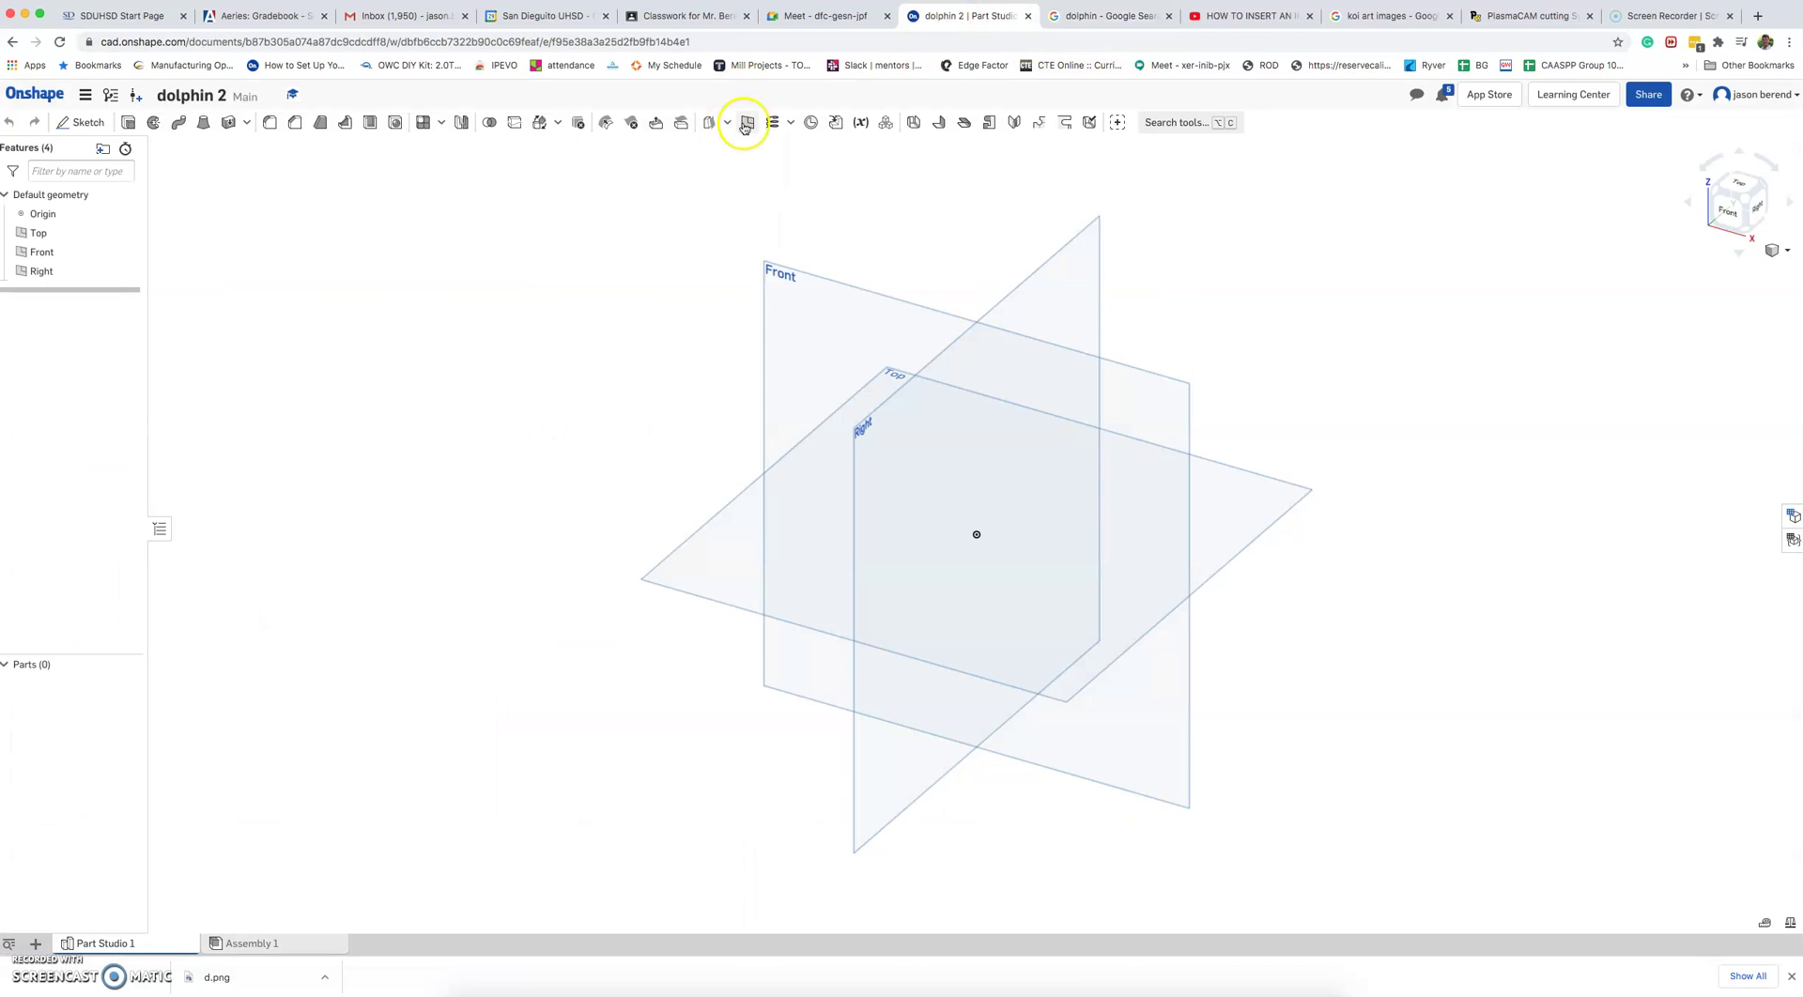
left_click(85, 123)
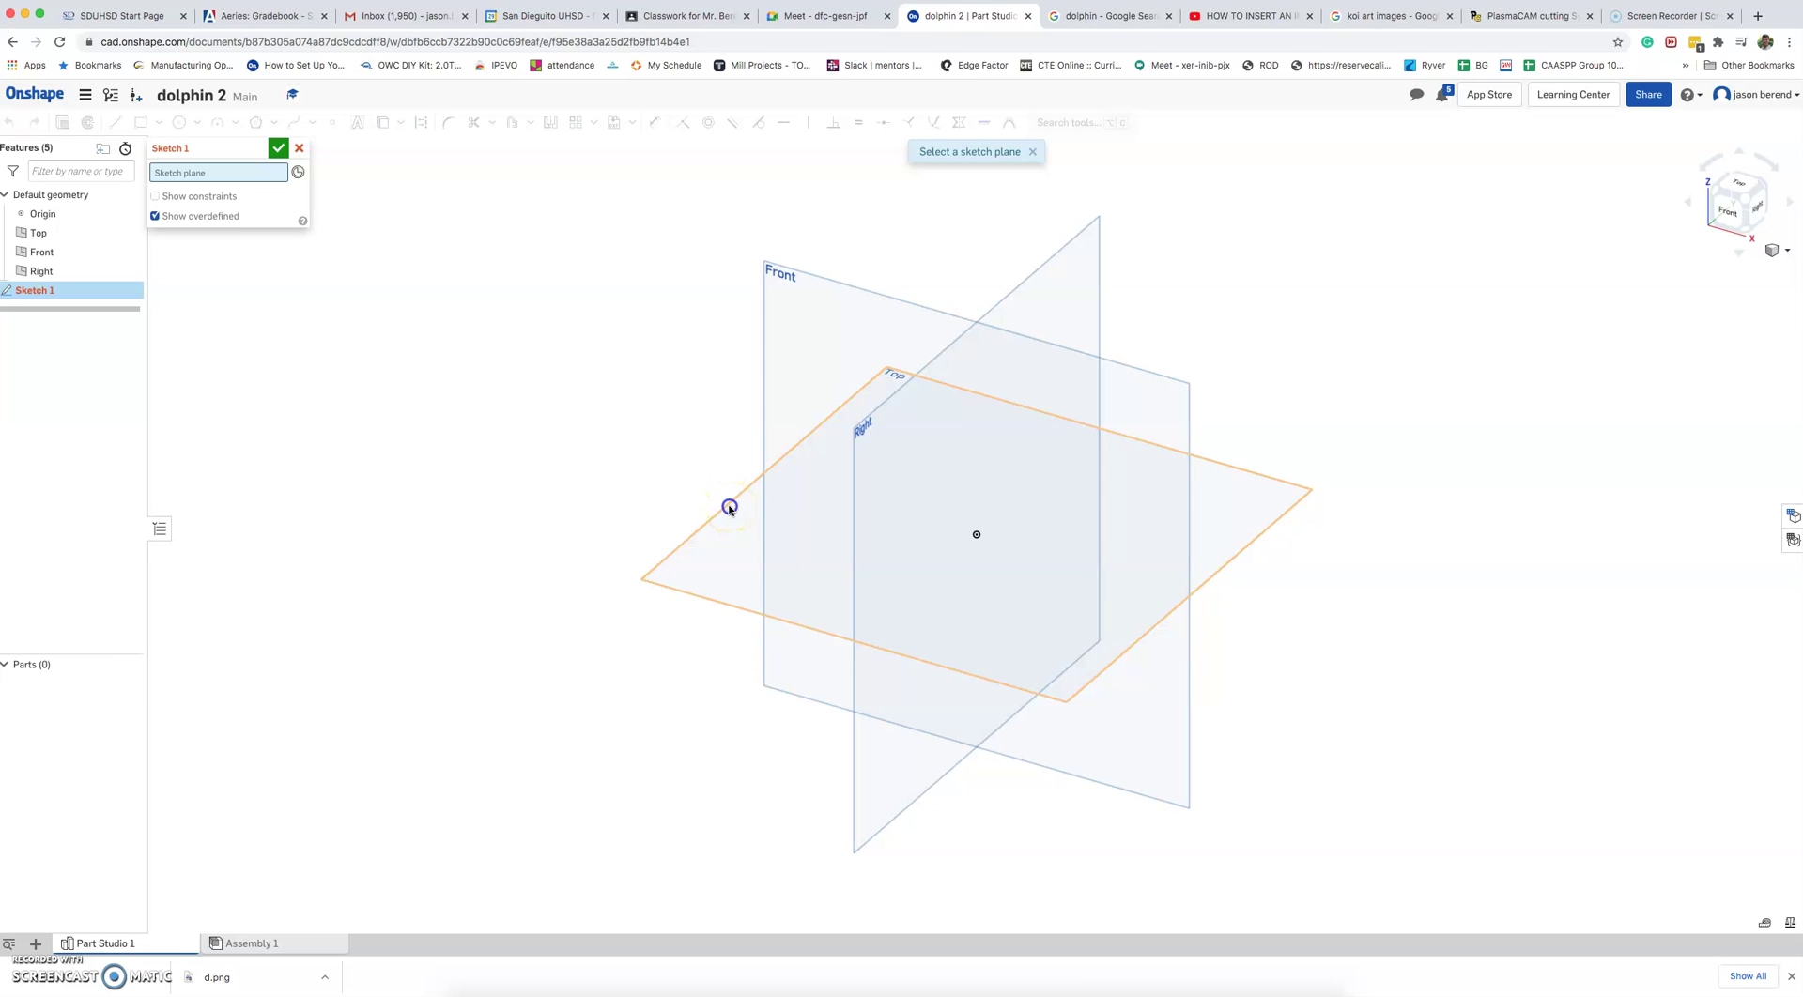
left_click(729, 508)
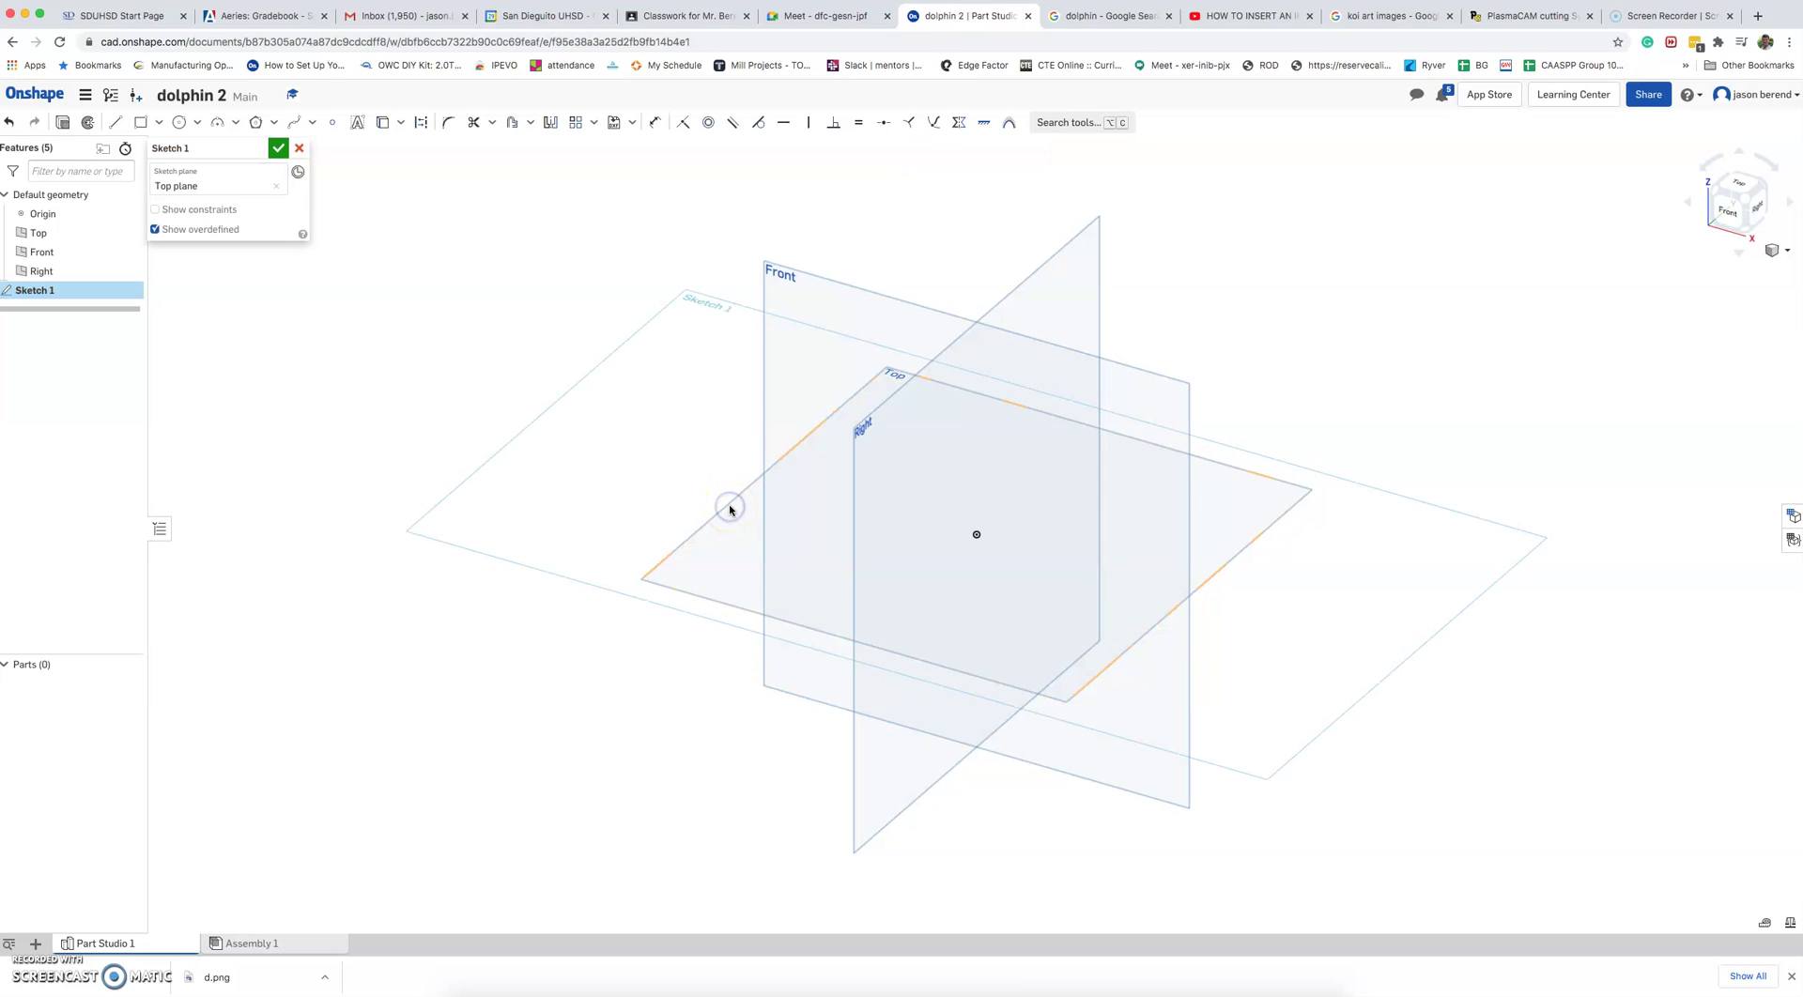
left_click(1739, 183)
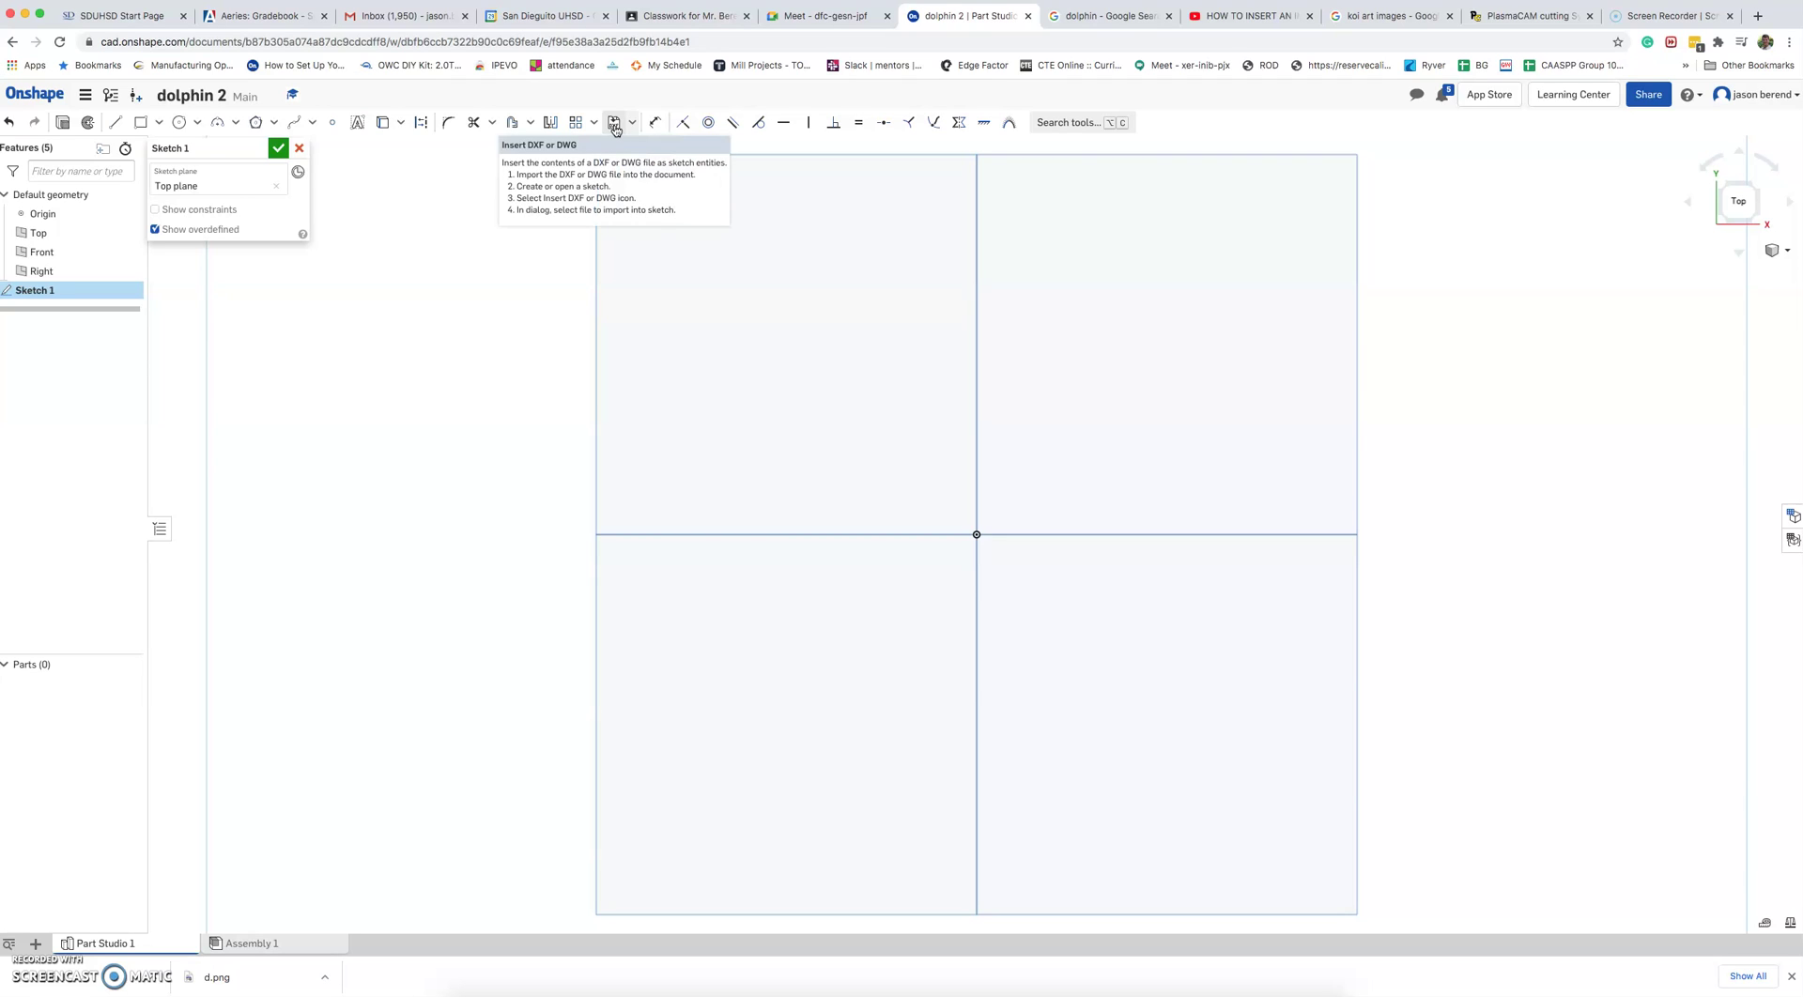
Step: Bring up the Insert image panel from the DXF dropdown
left_click(634, 124)
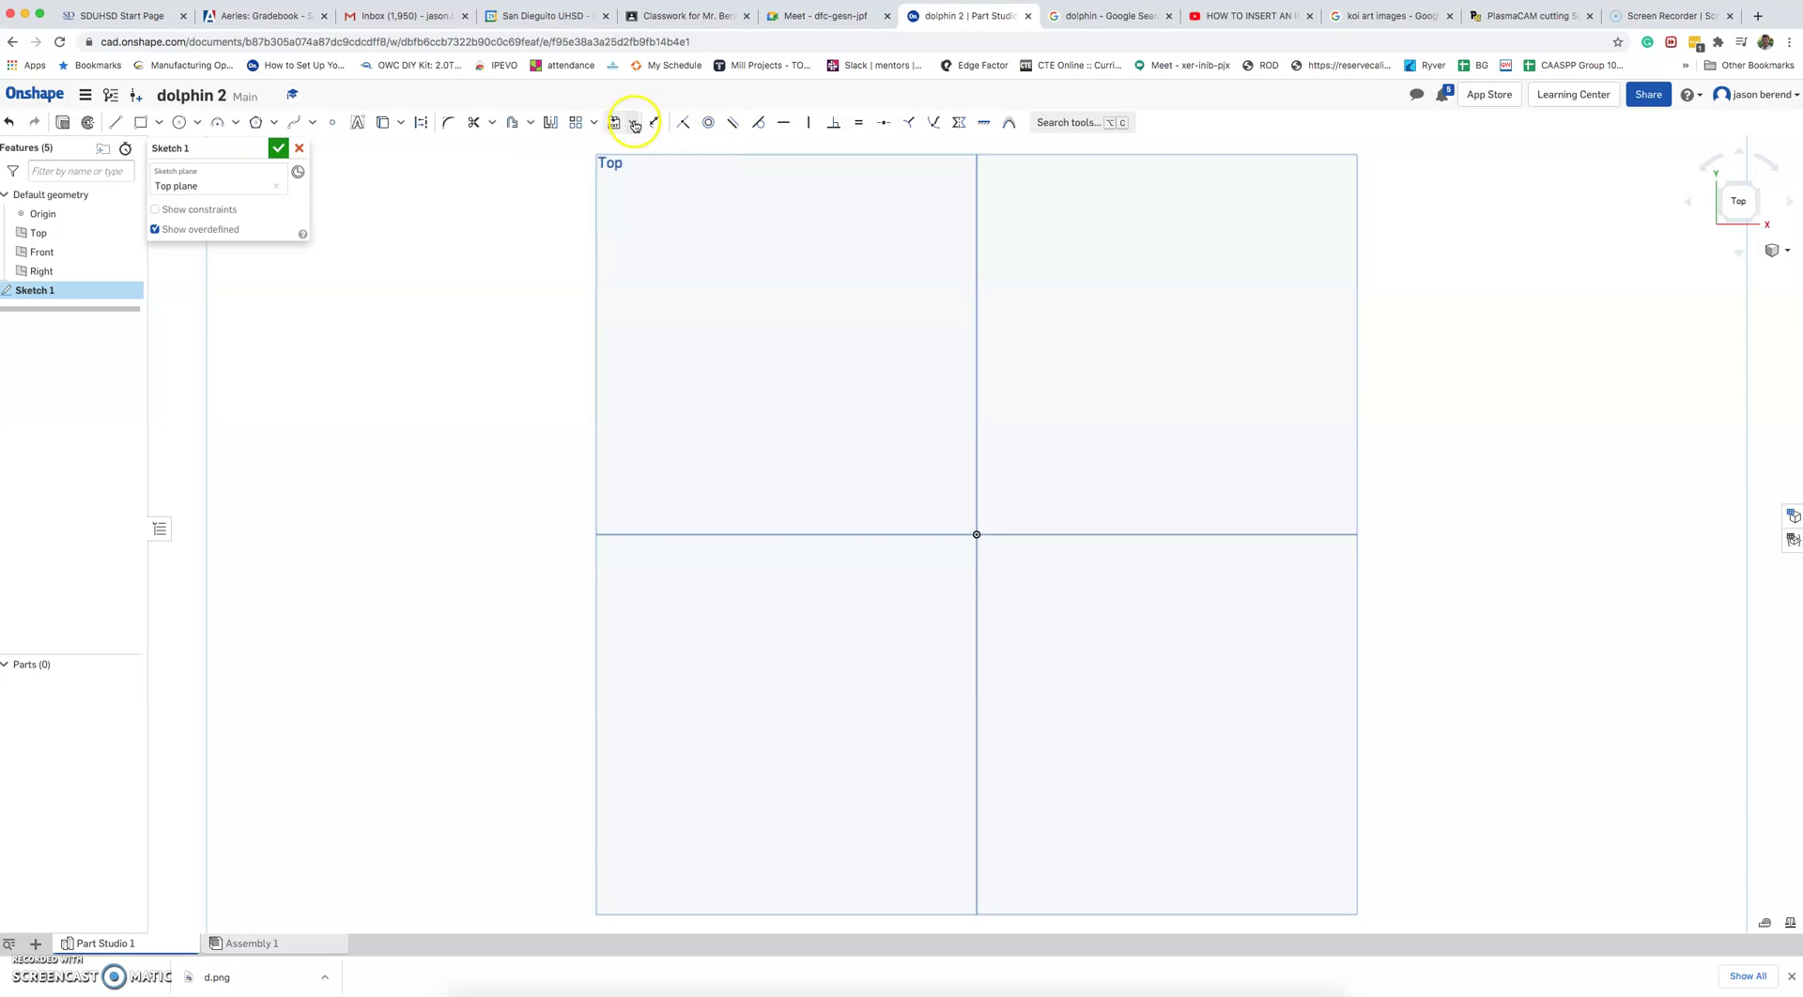
left_click(635, 125)
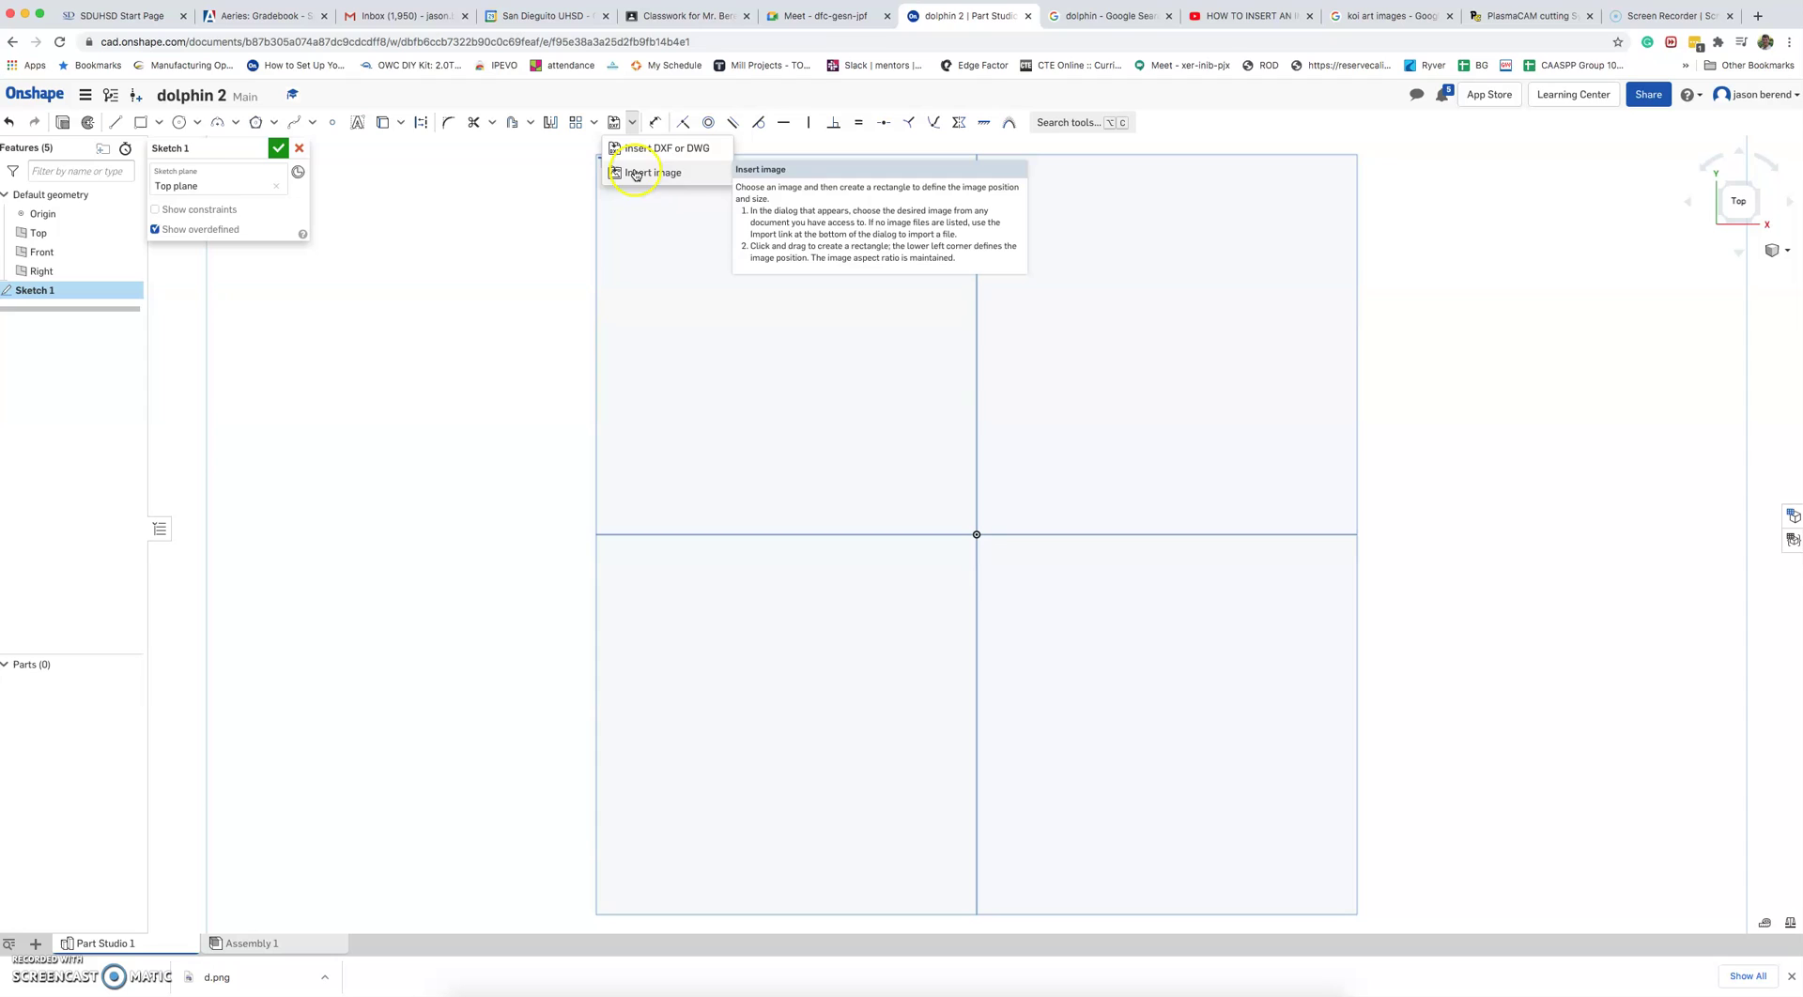
left_click(692, 178)
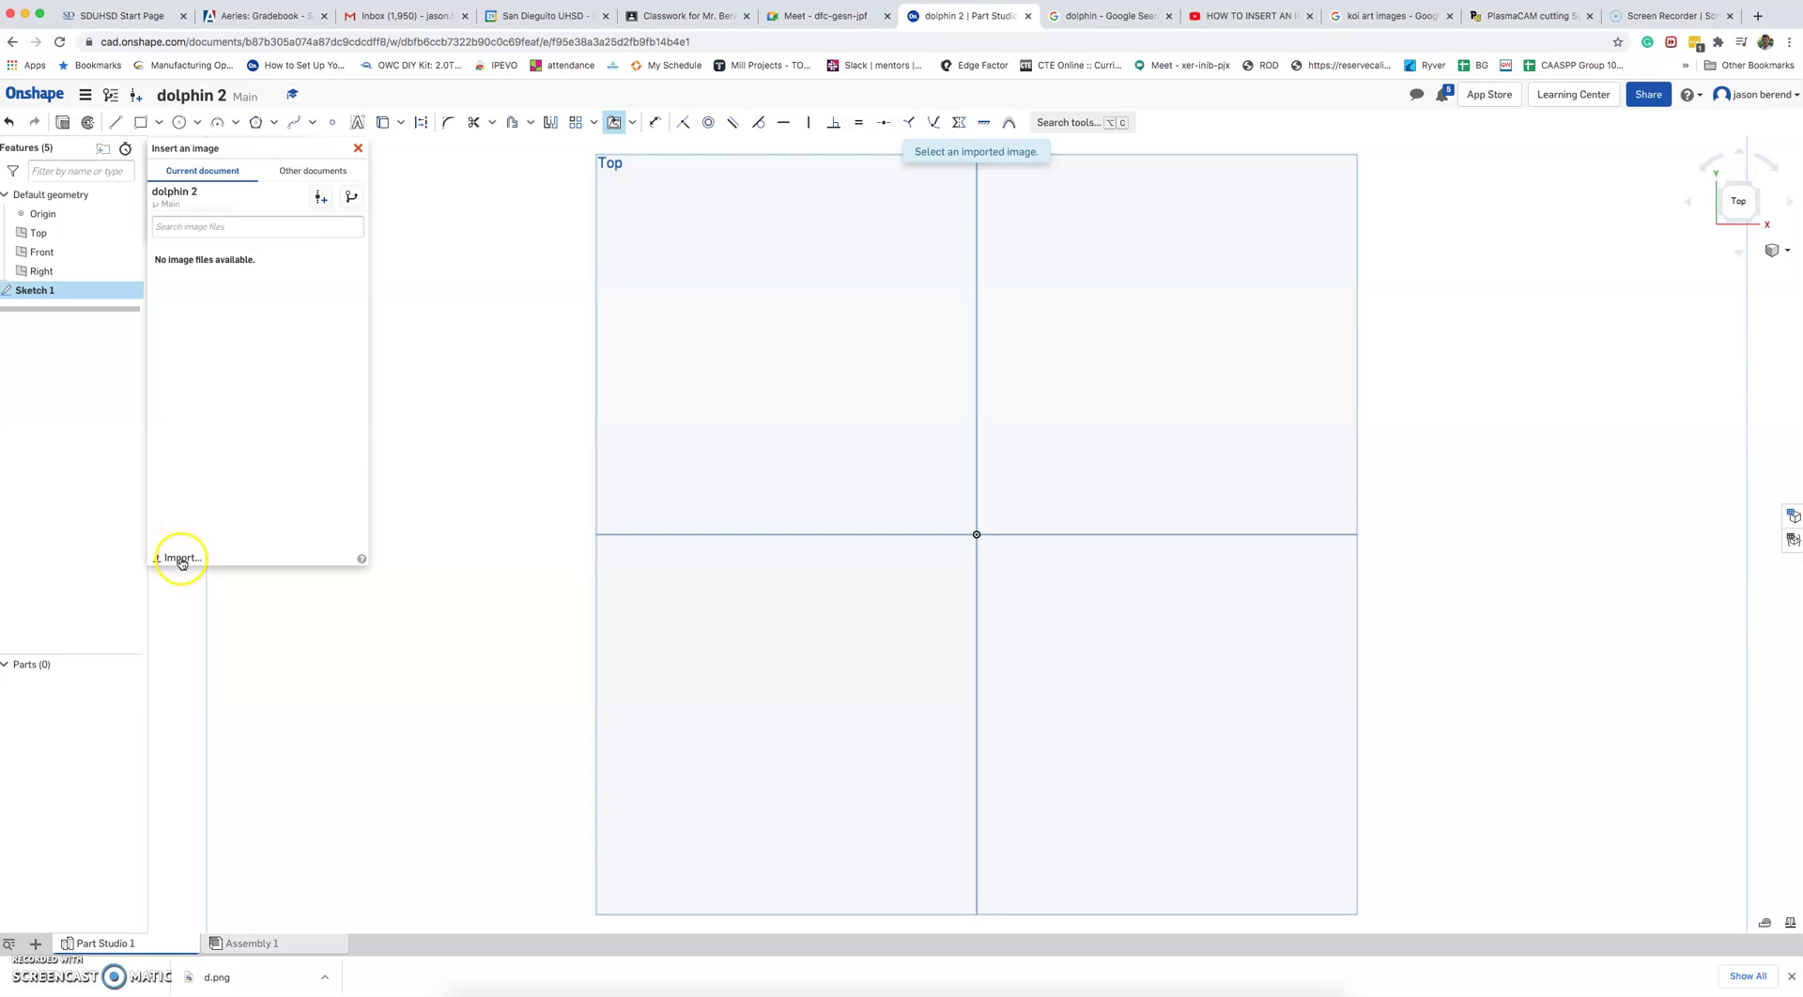
Step: Upload d.png from the Desktop and pick it as the image to place
left_click(181, 558)
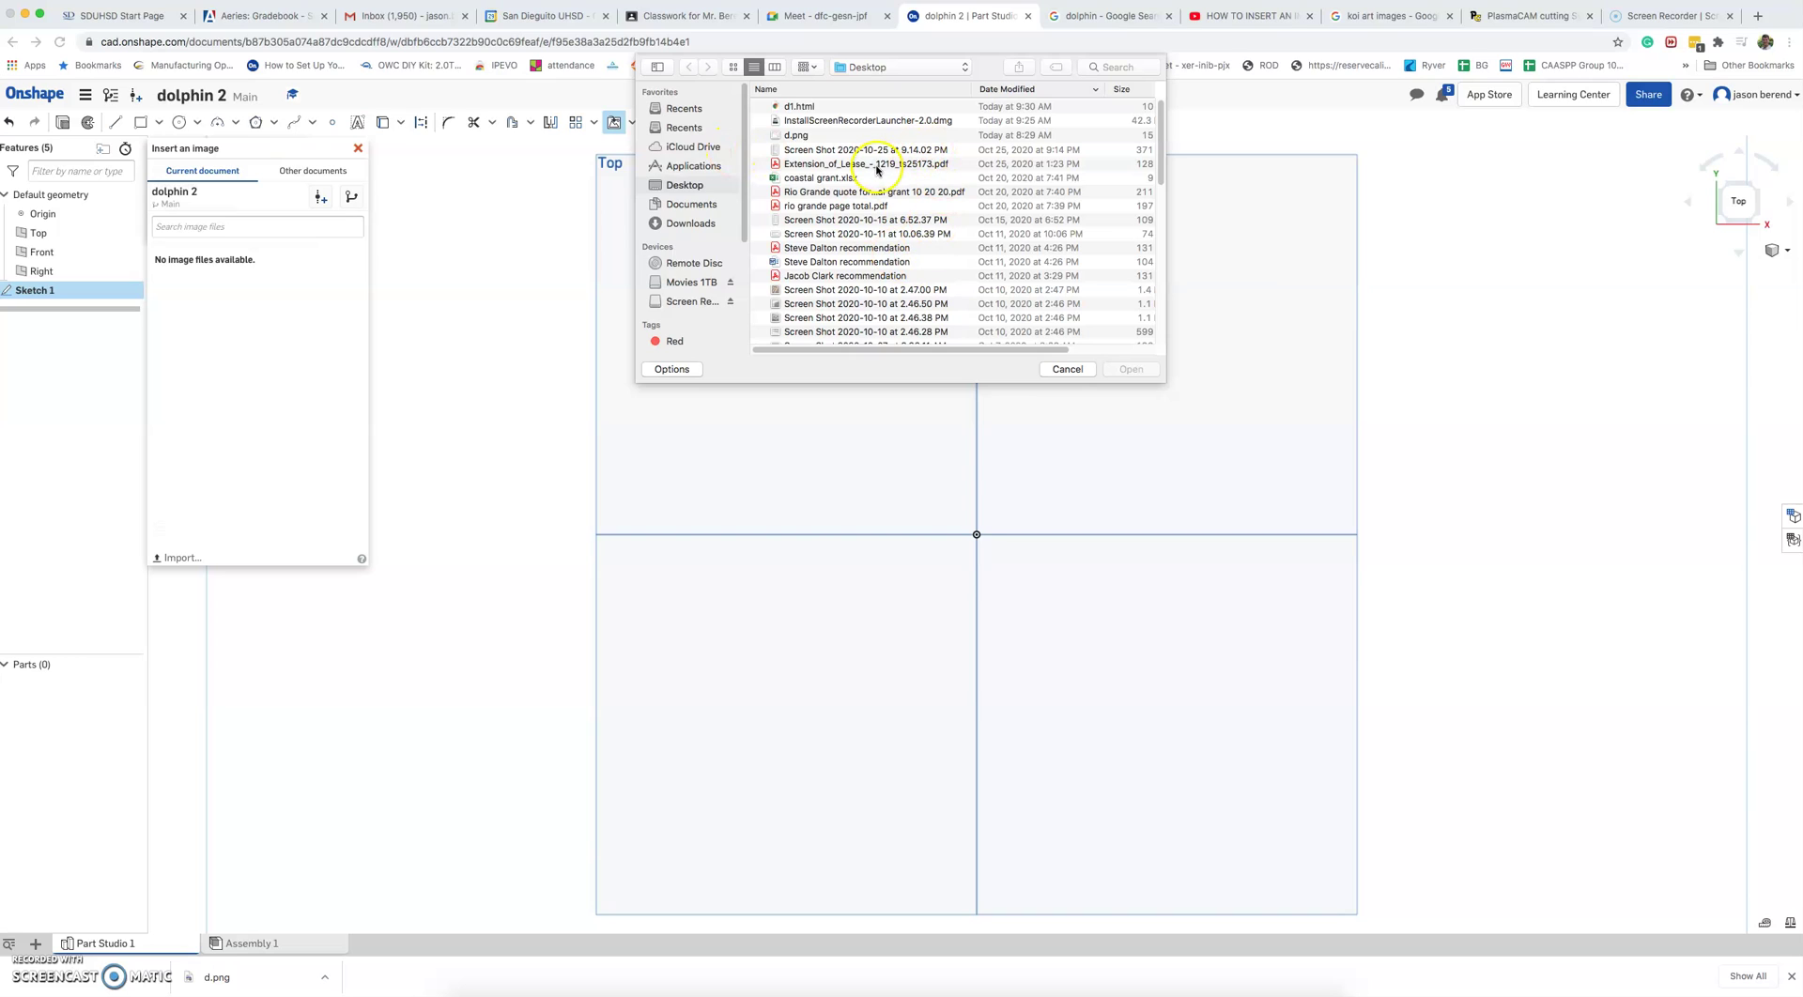
left_click(797, 137)
left_click(1131, 369)
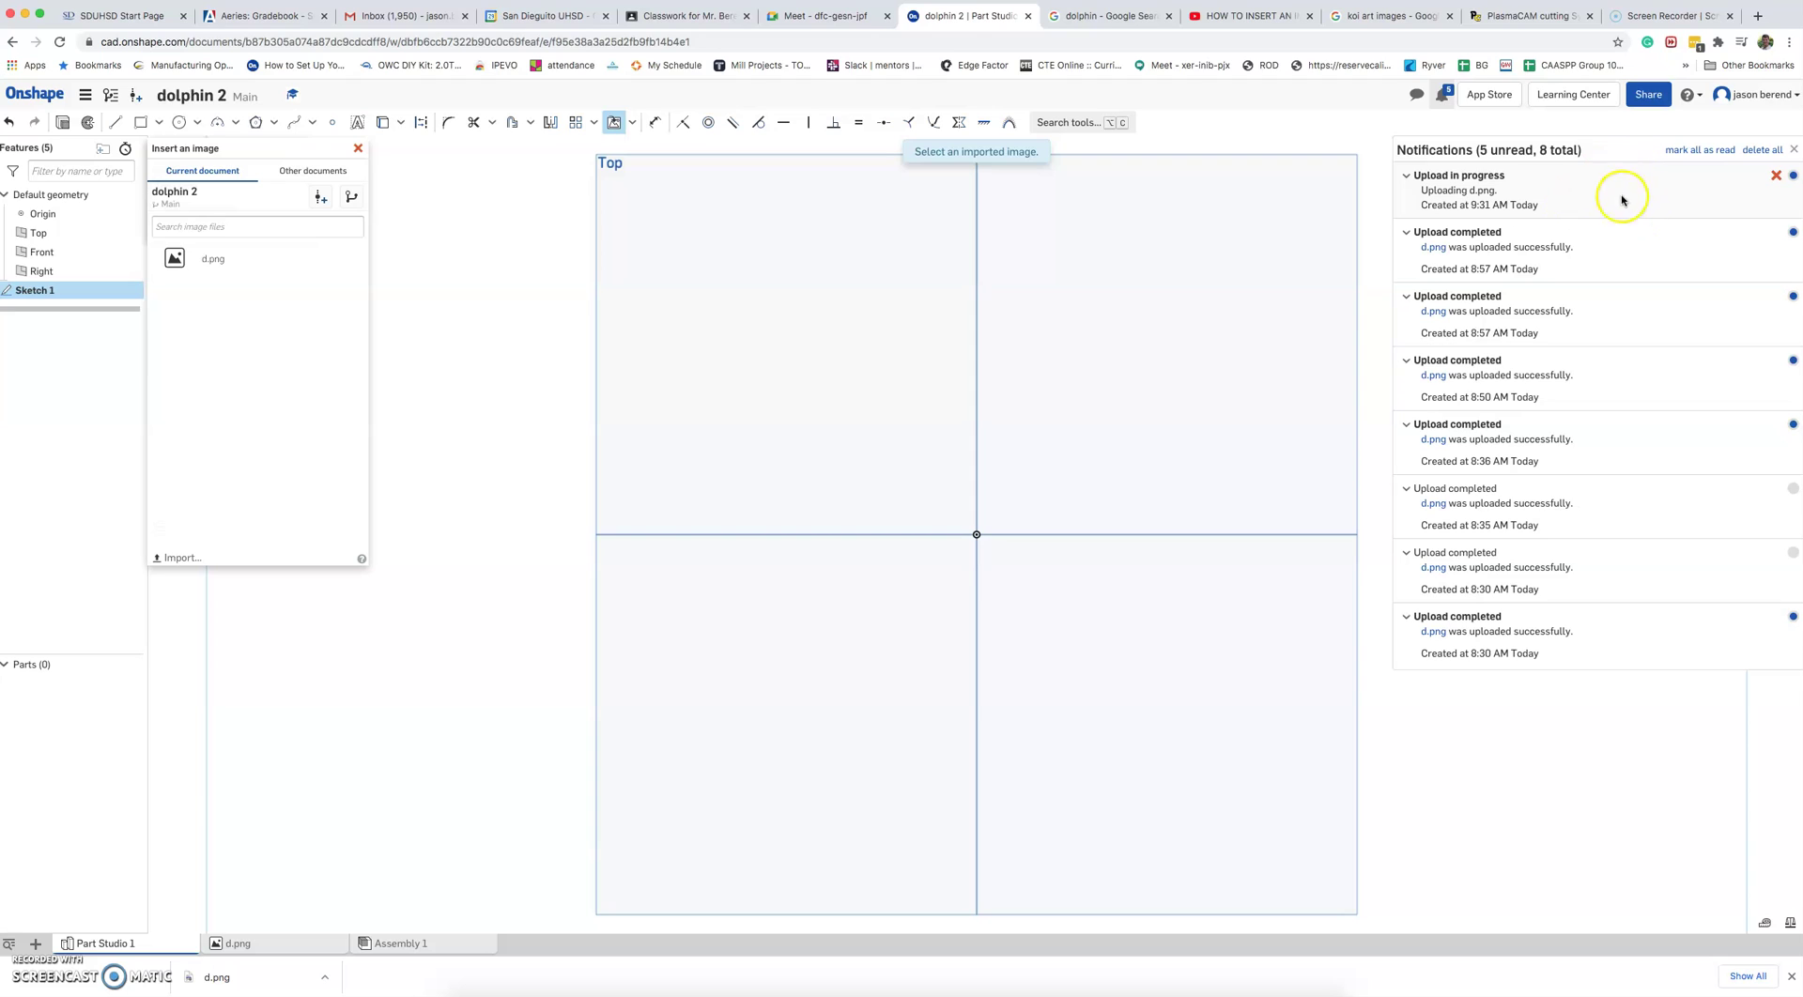
left_click(1794, 153)
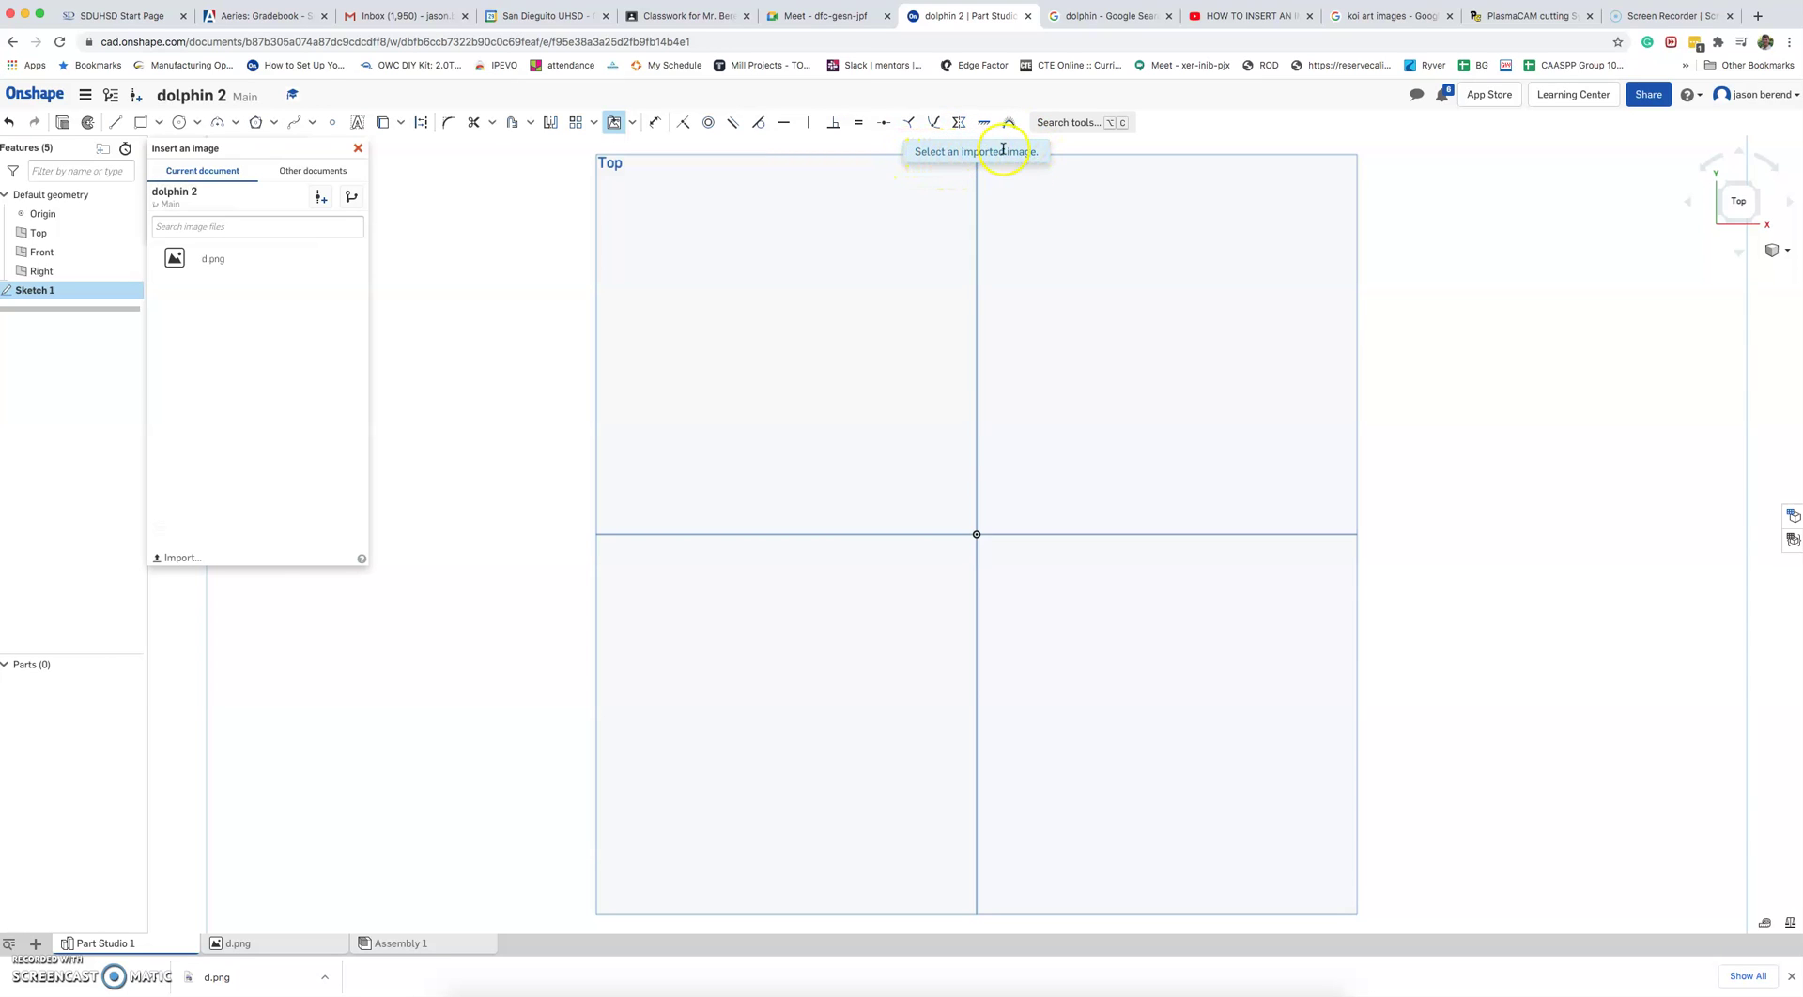
left_click(207, 262)
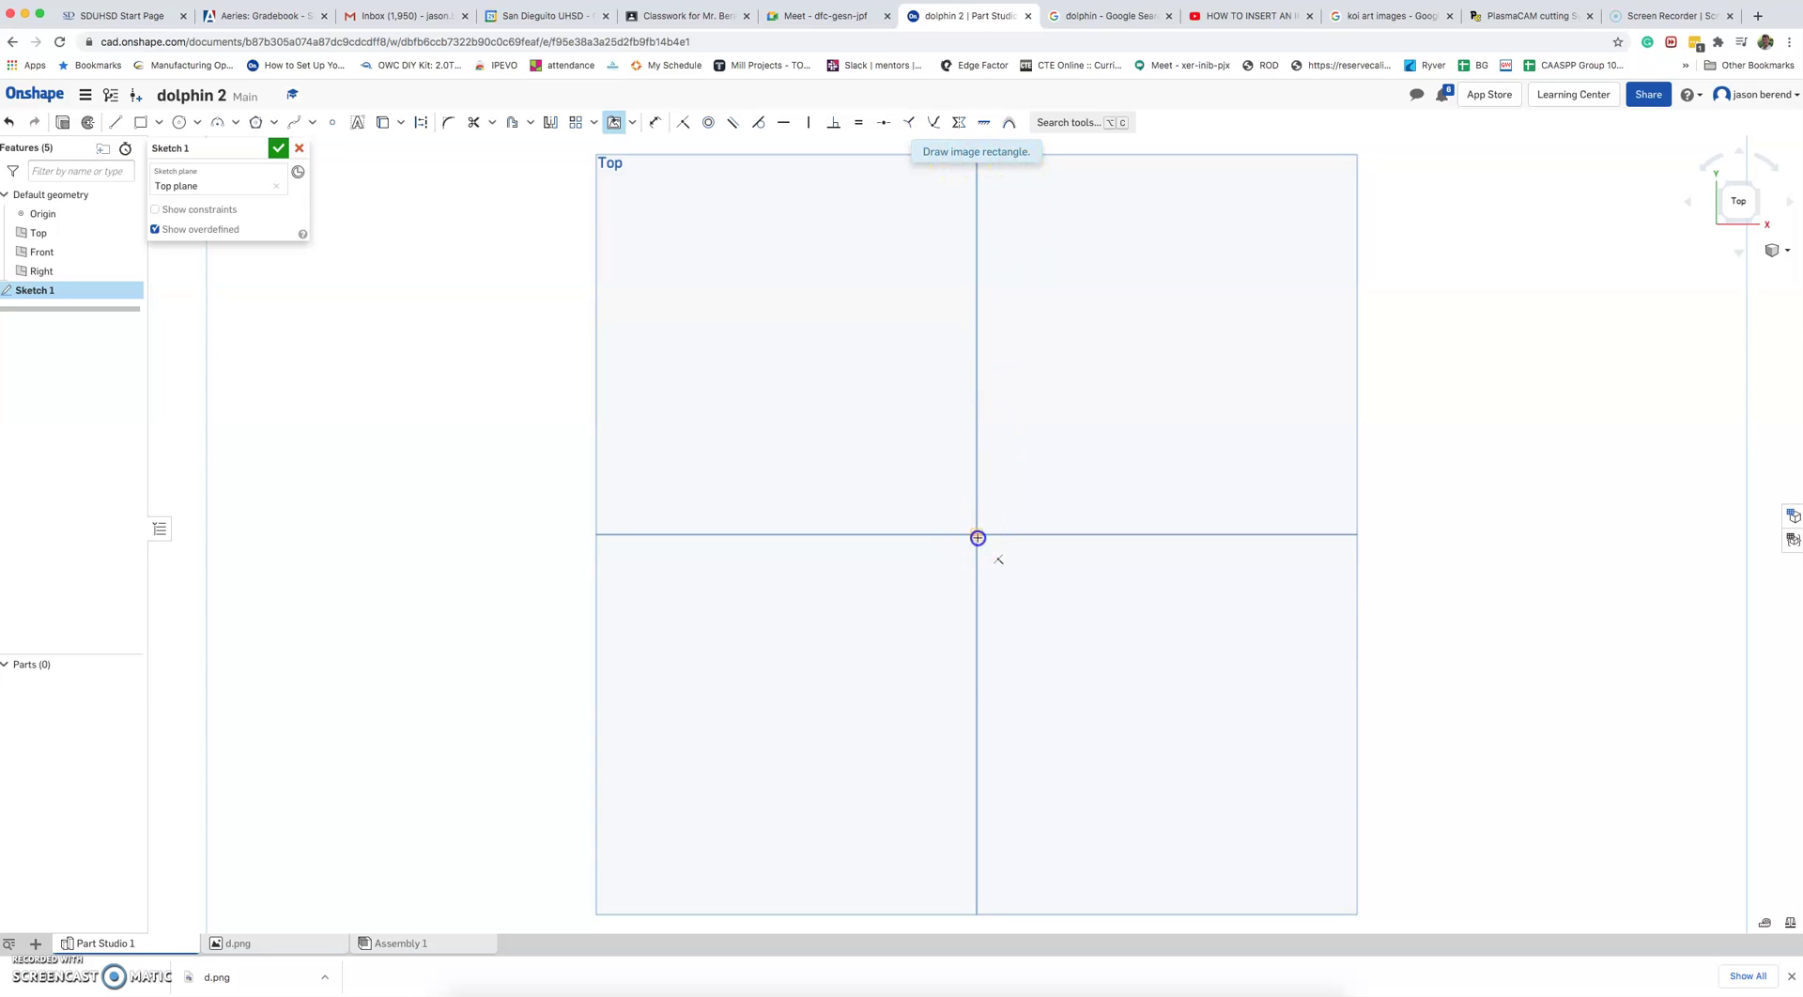
Step: Place the dolphin image from the origin and dimension its height to 15 in
left_click(977, 535)
left_click(1261, 285)
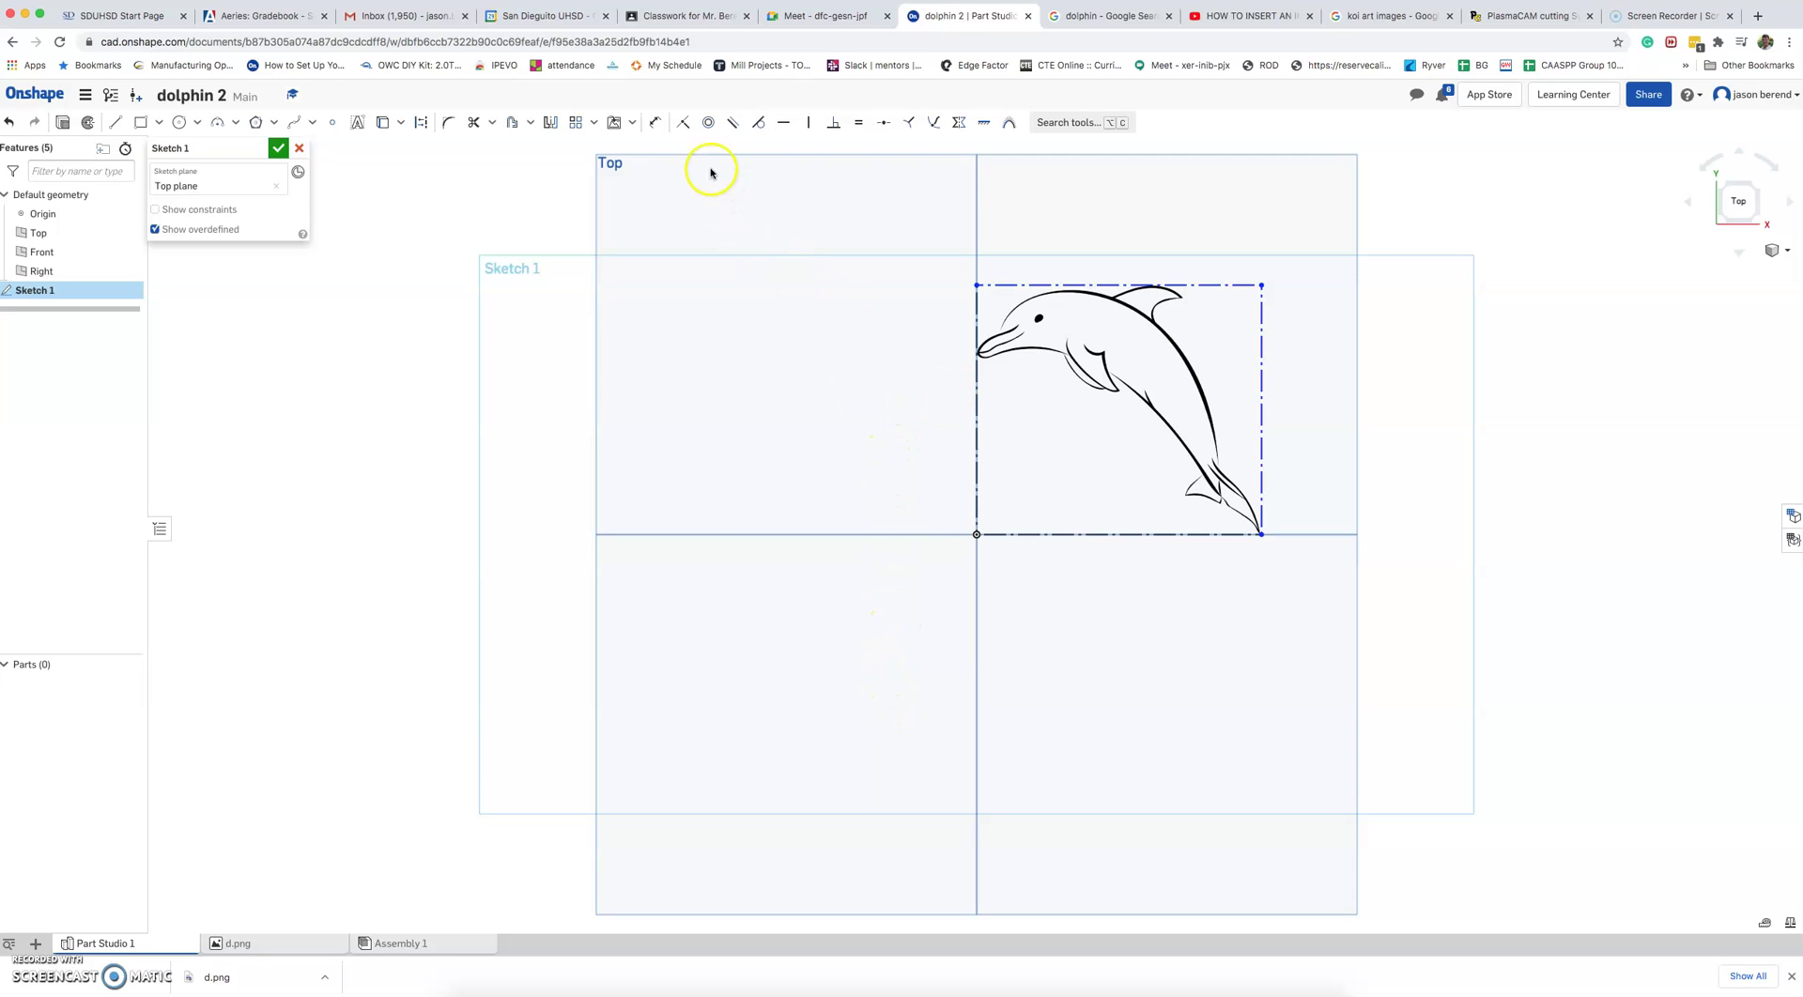
left_click(656, 123)
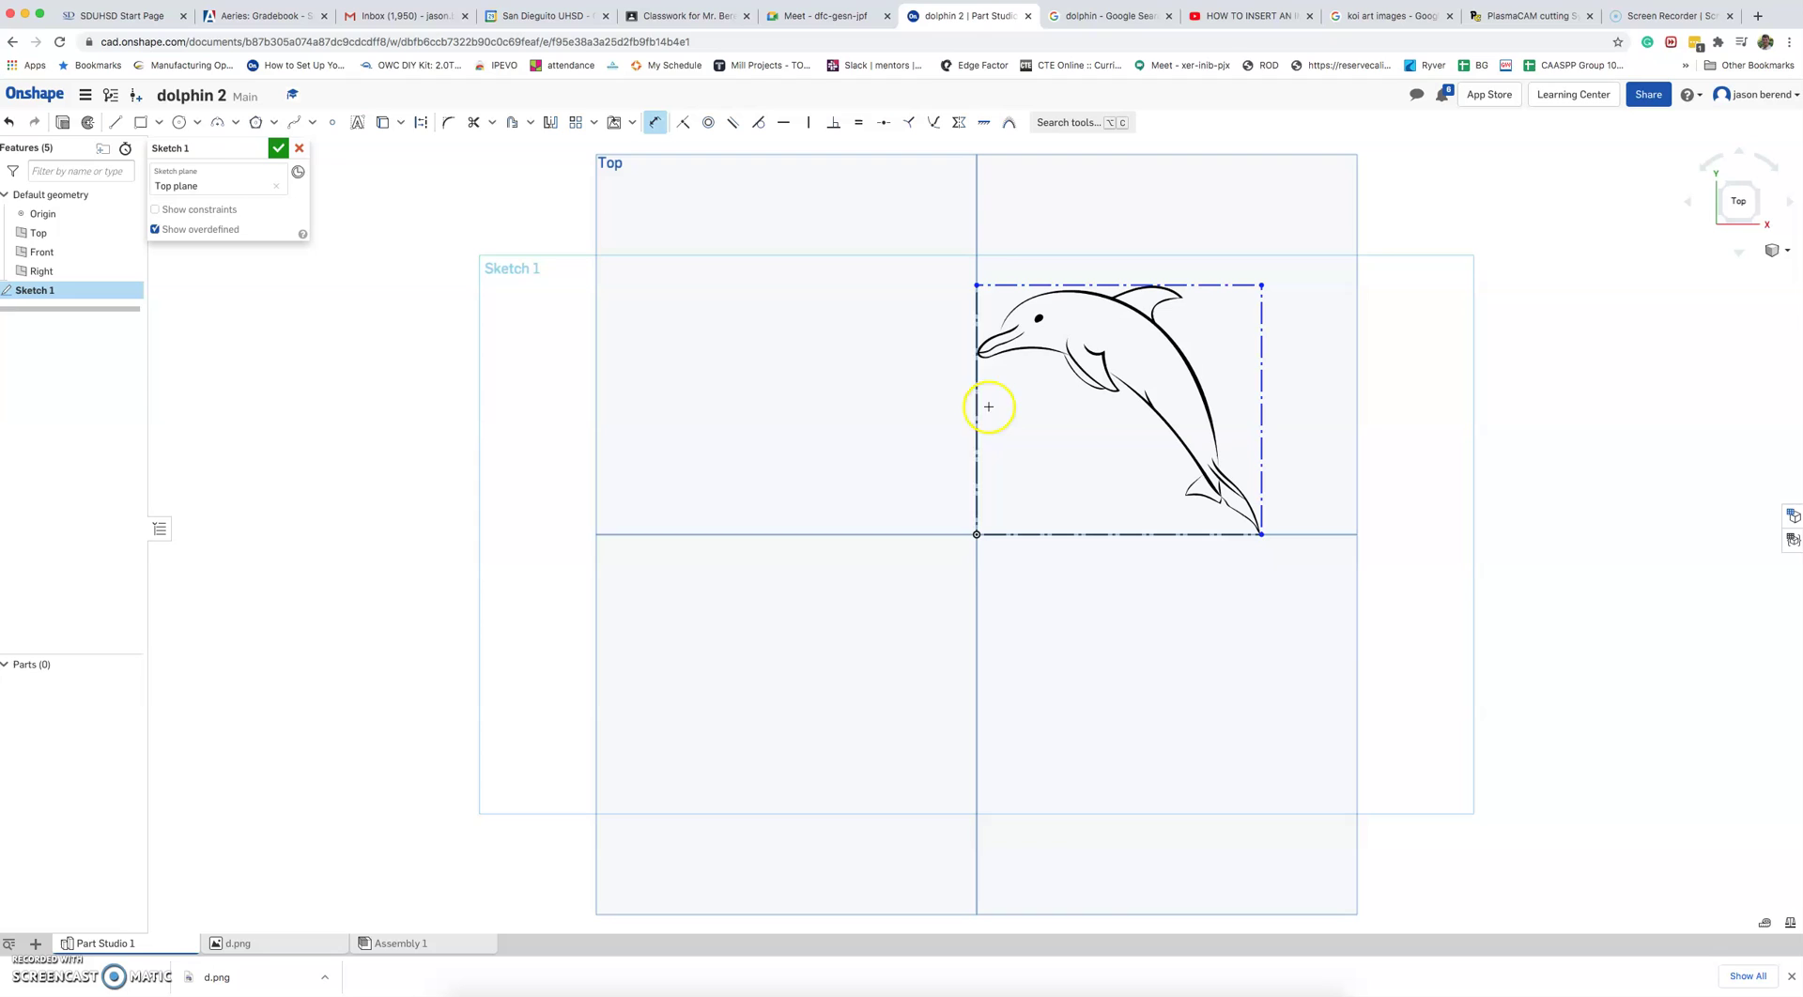
left_click_drag(976, 406, 904, 392)
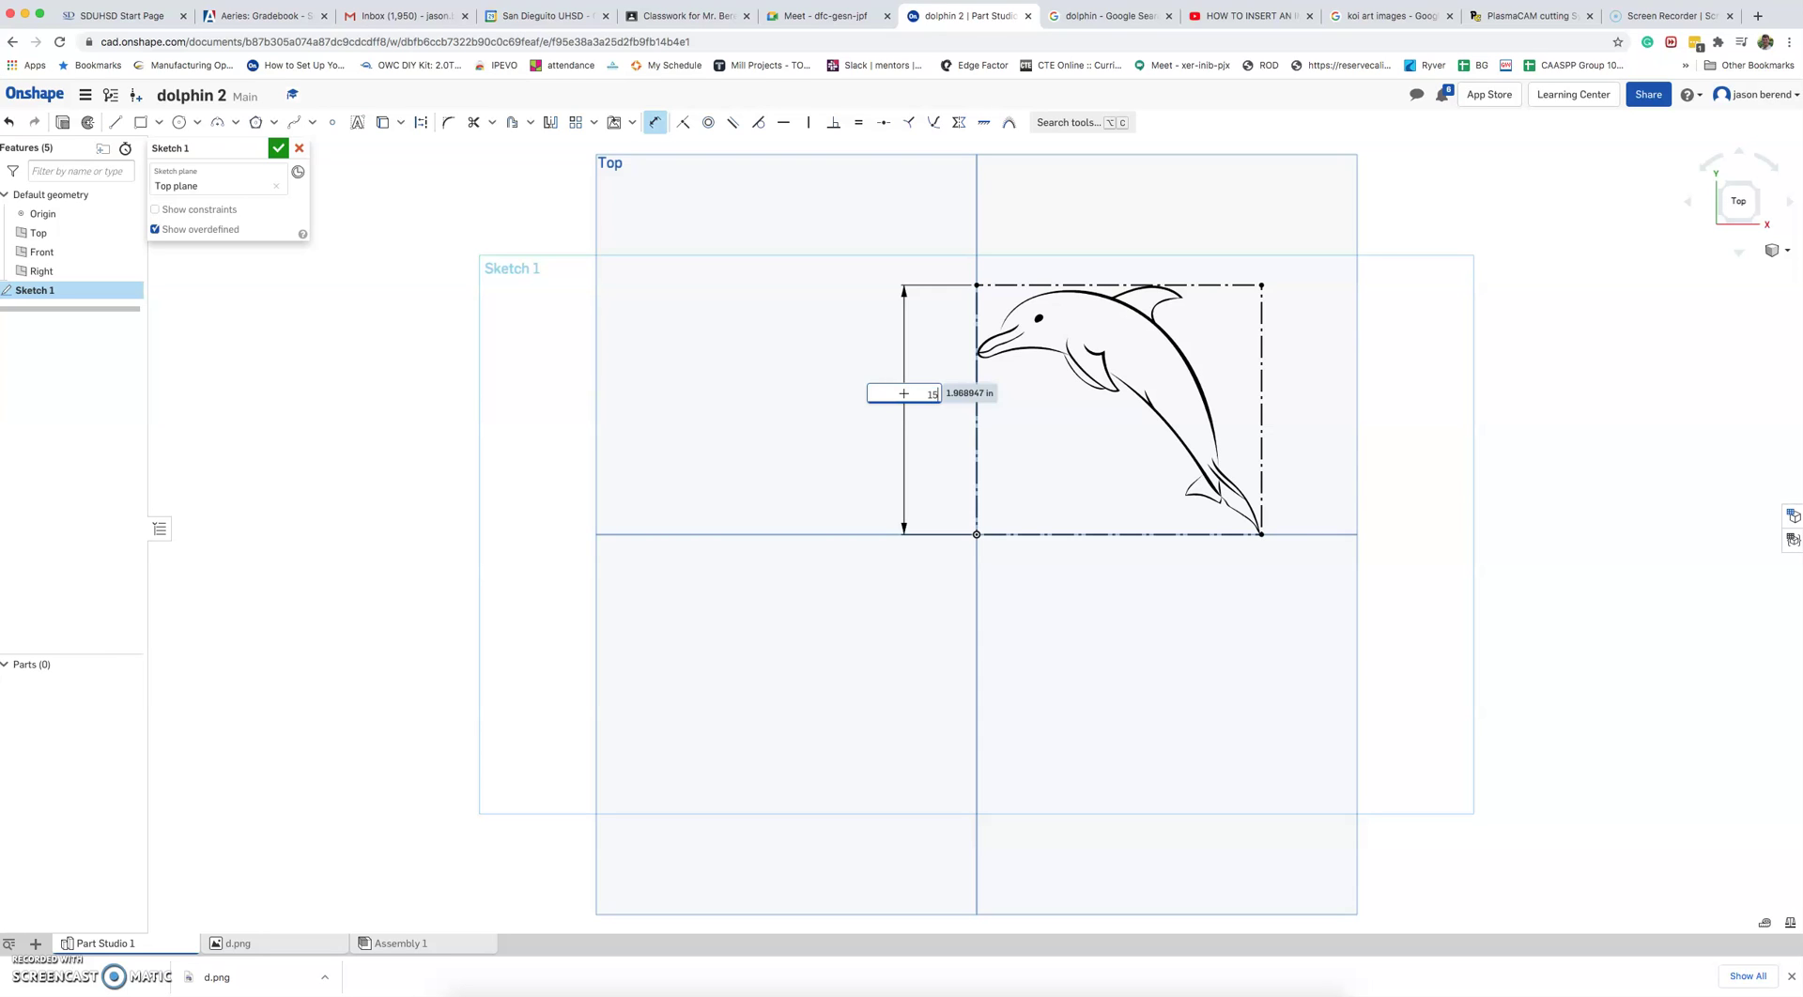
key("Return")
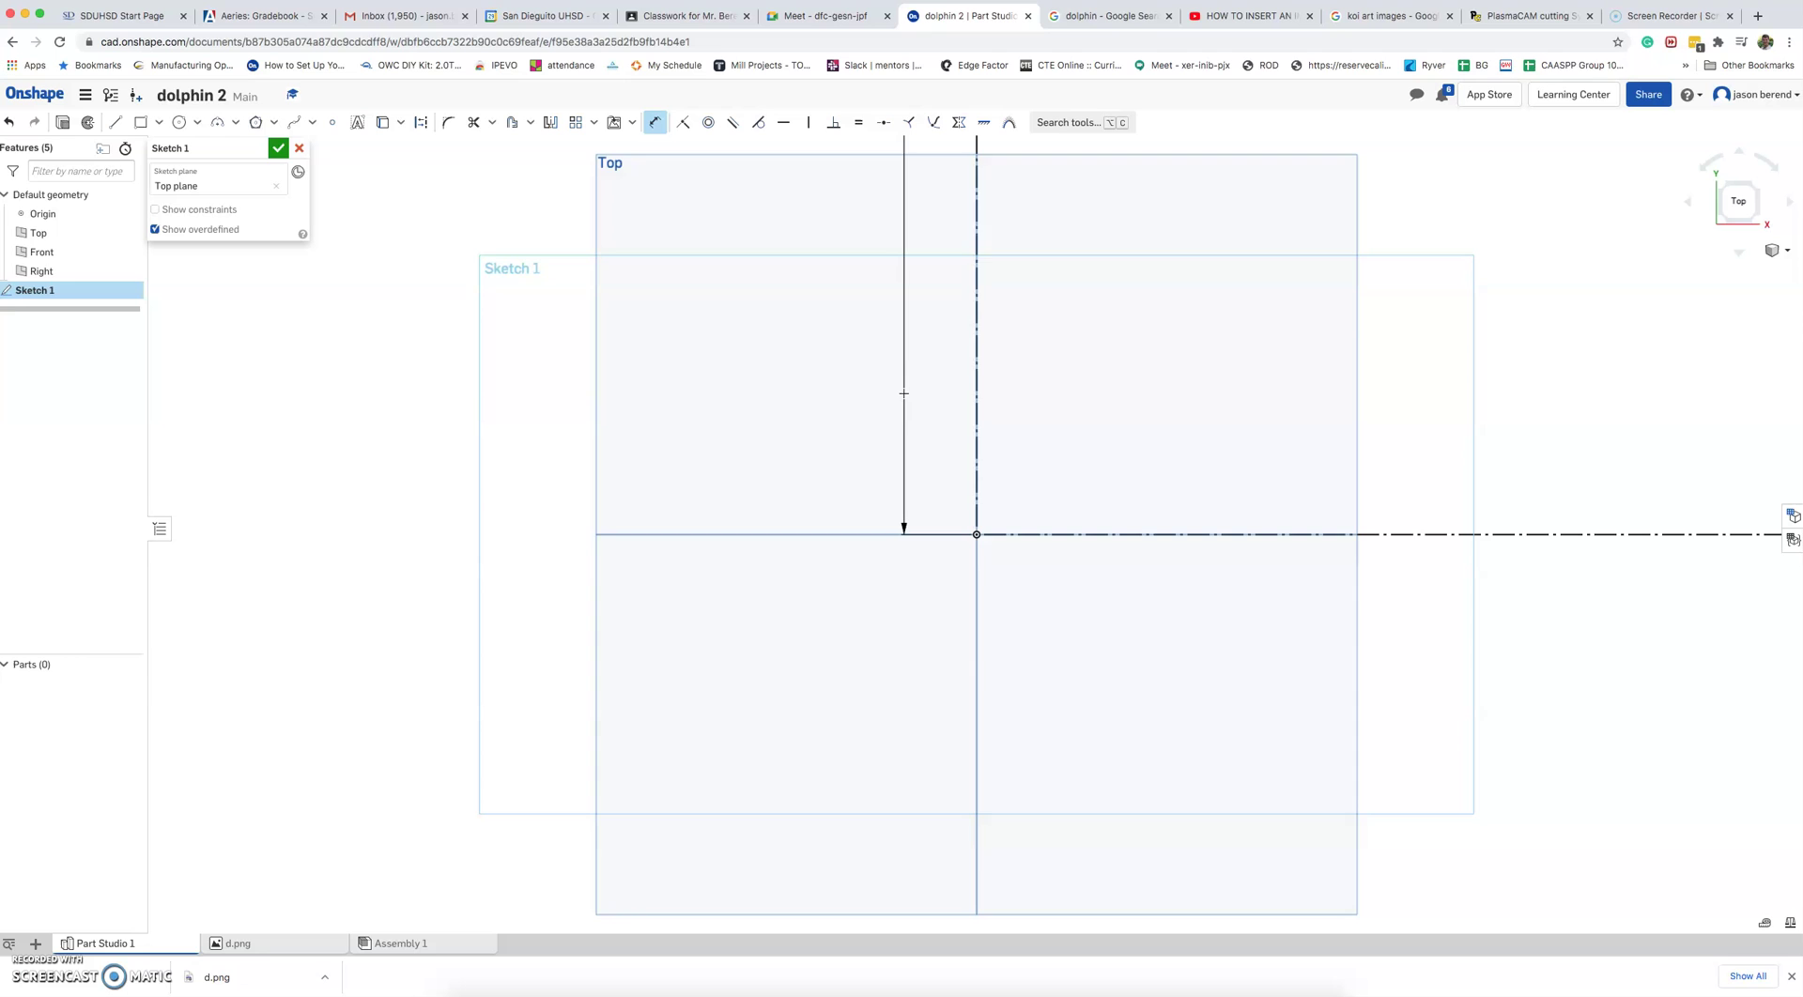
scroll(1118, 383, "down", 10)
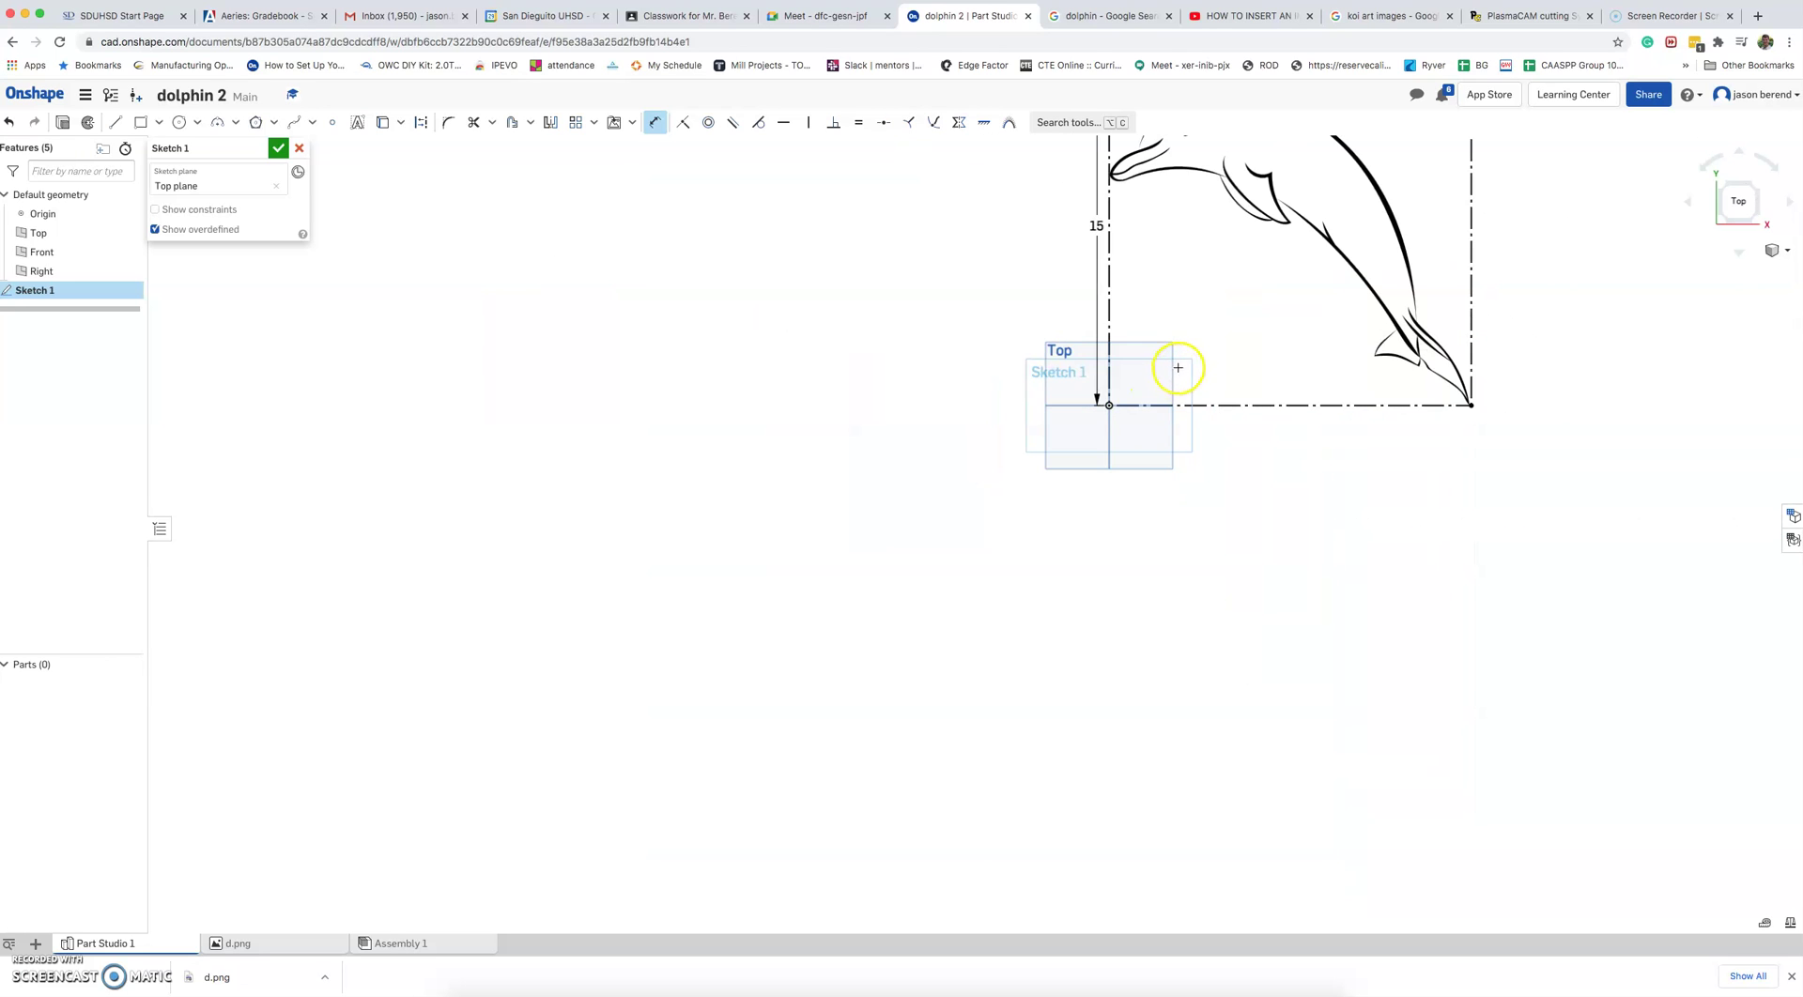
mouse_move(1169, 382)
middle_mouse_down()
mouse_move(692, 583)
mouse_move(689, 660)
mouse_move(713, 632)
mouse_move(736, 661)
middle_mouse_up()
scroll(664, 595, "up", 4)
scroll(685, 660, "up", 2)
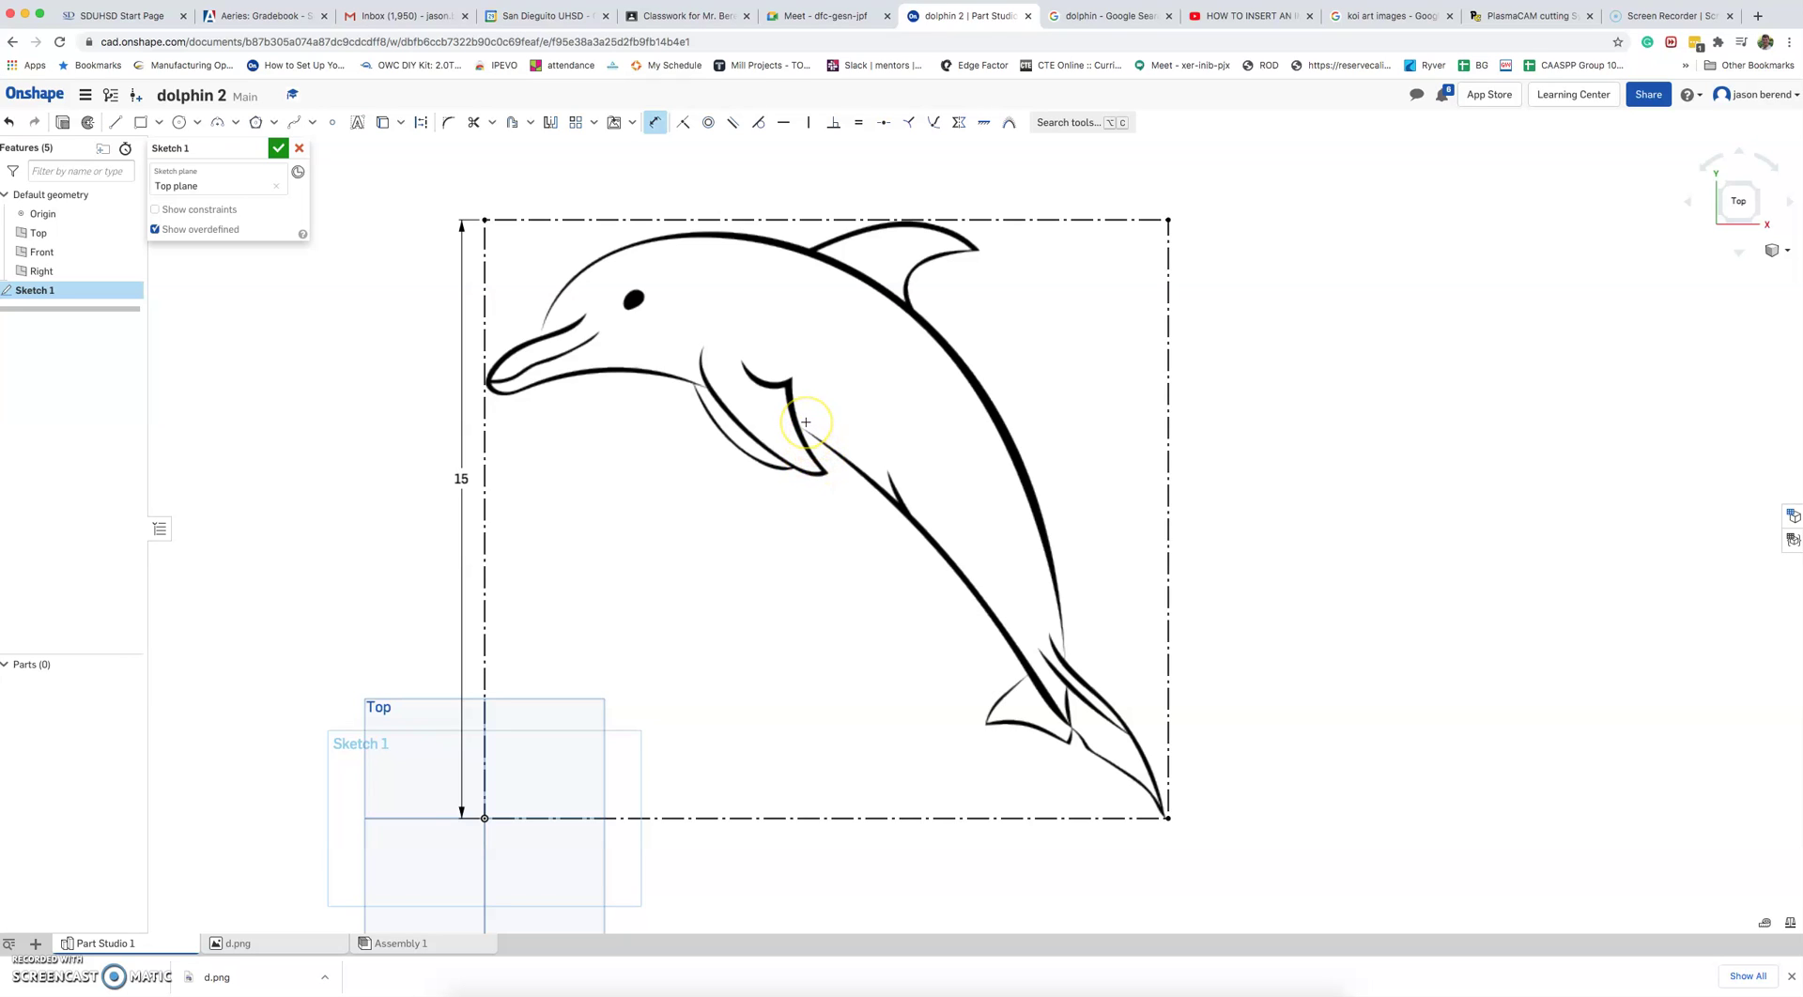
left_click_drag(804, 420, 681, 411)
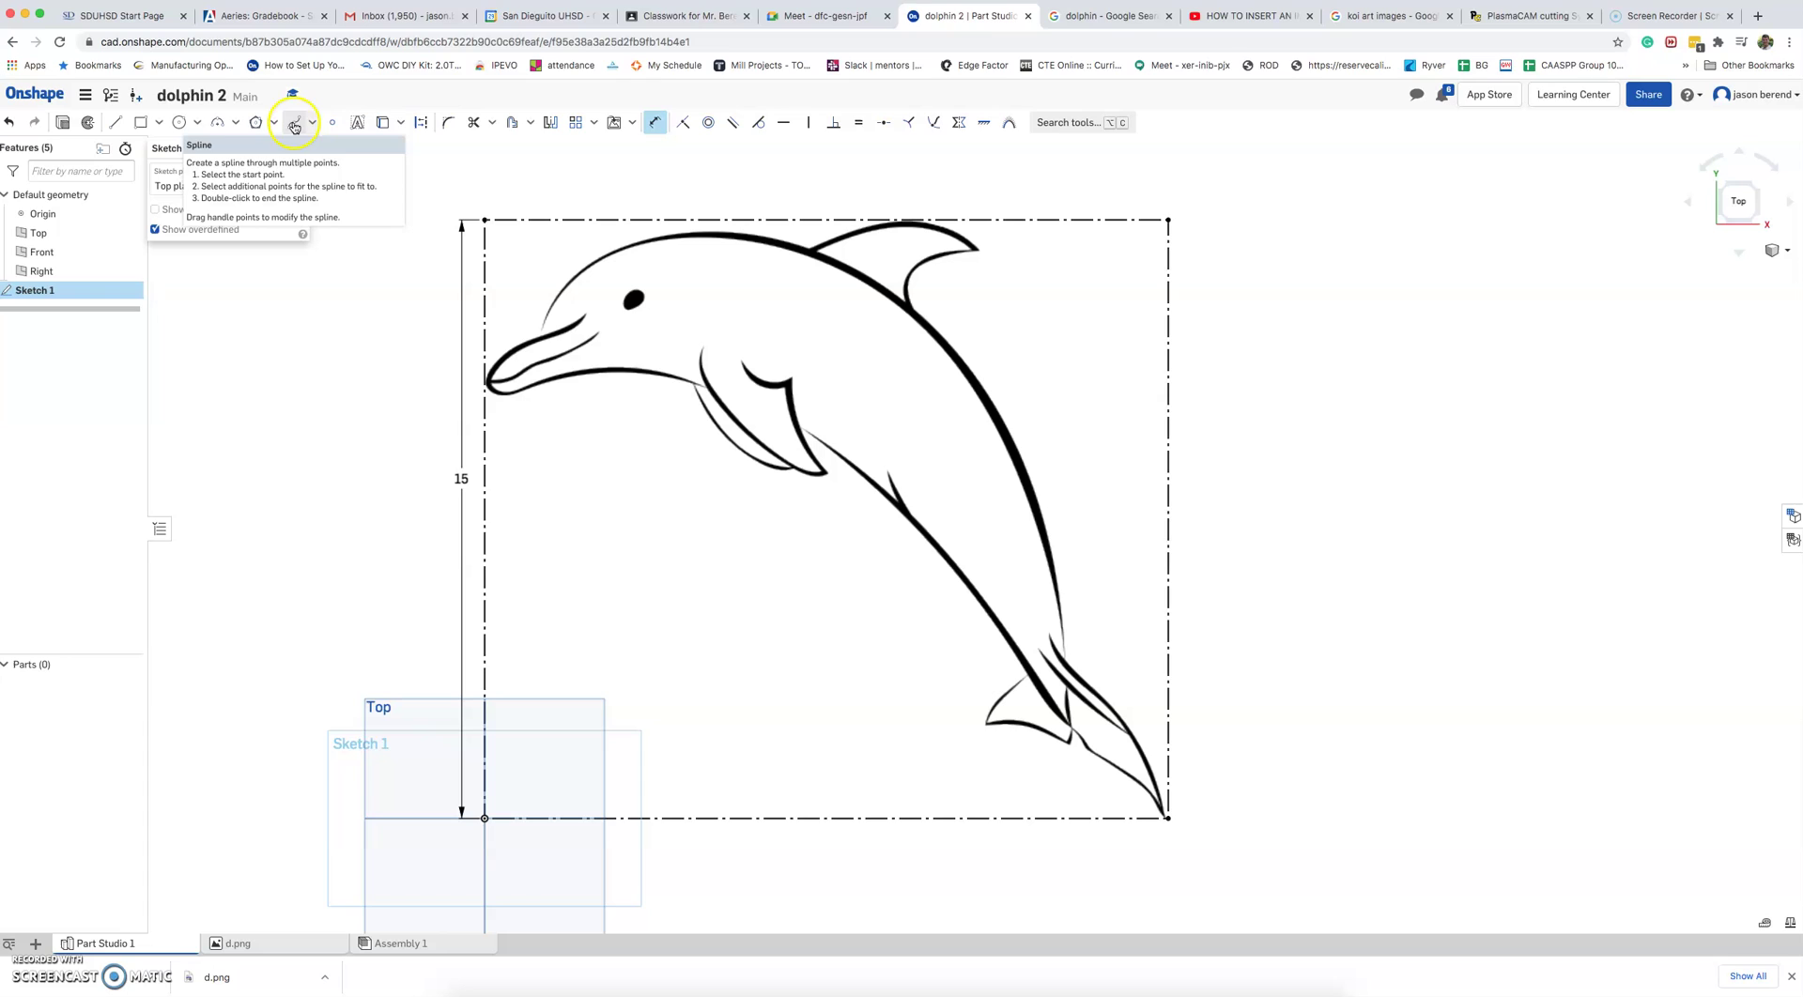
Step: Spline from the dolphin's forehead along the back to the dorsal fin tip
left_click(294, 125)
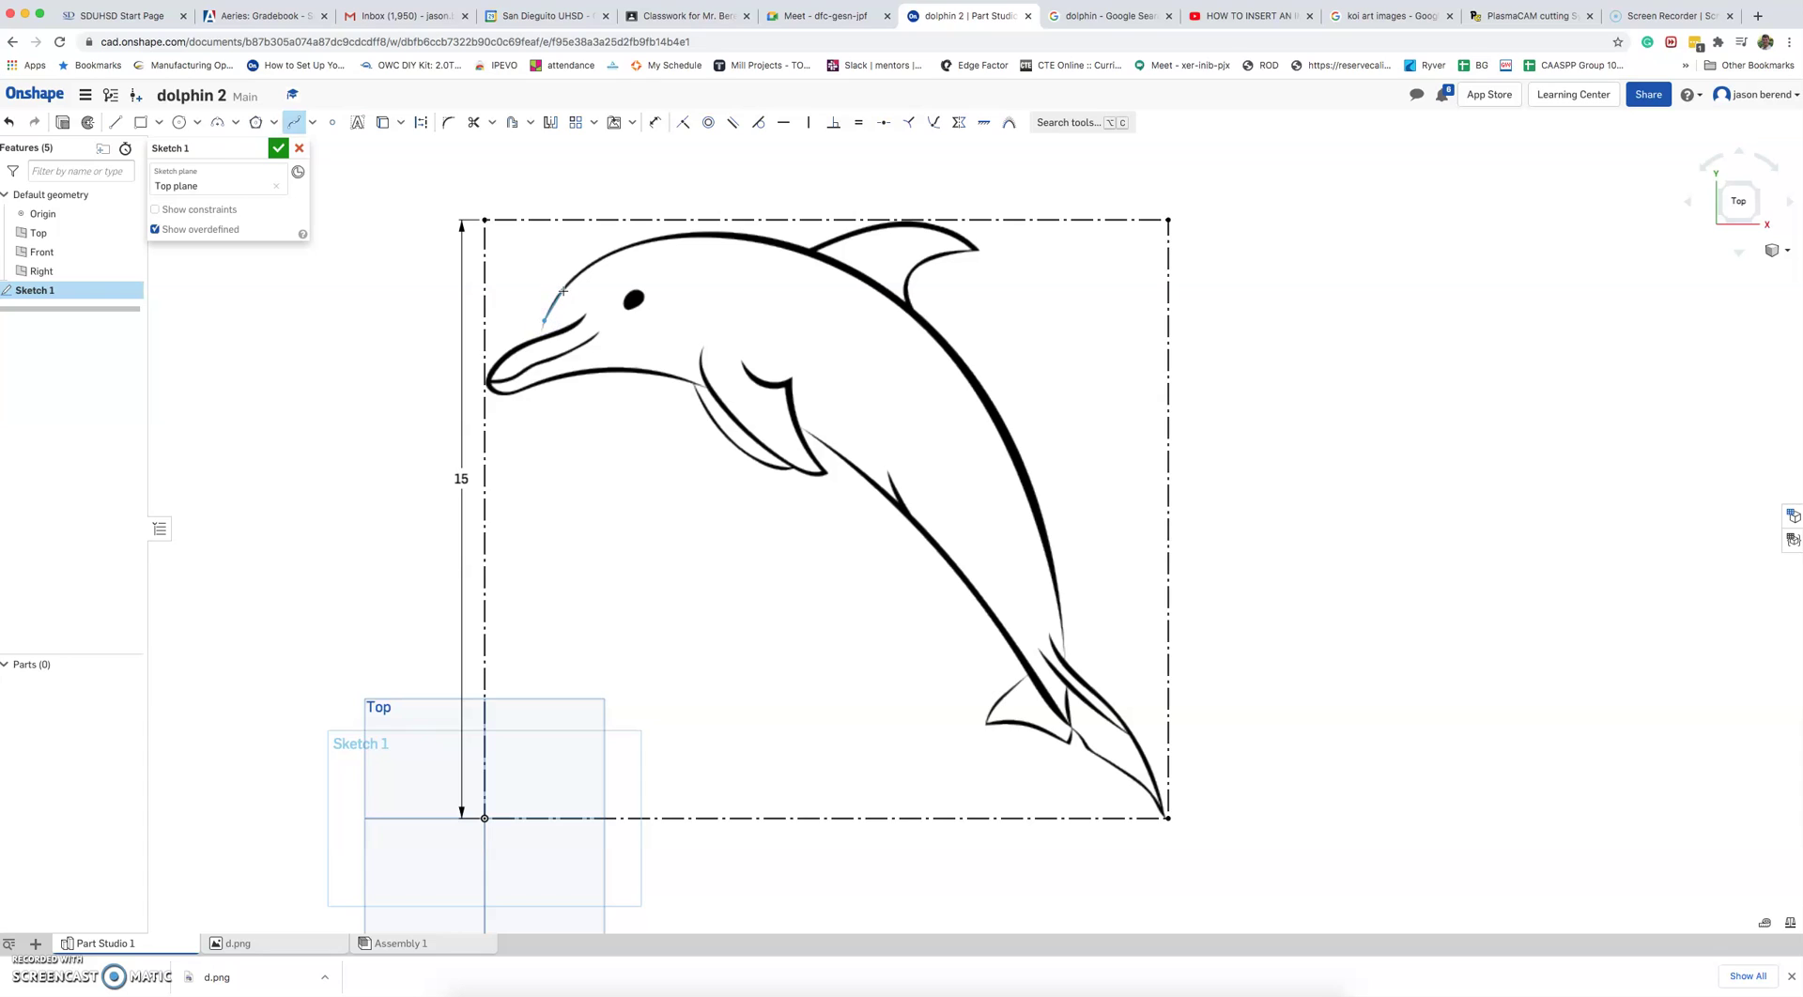
mouse_move(583, 272)
left_mouse_down()
mouse_move(627, 293)
mouse_move(515, 262)
mouse_move(595, 269)
mouse_move(624, 241)
mouse_move(664, 241)
left_mouse_up()
left_click(746, 239)
left_click(789, 243)
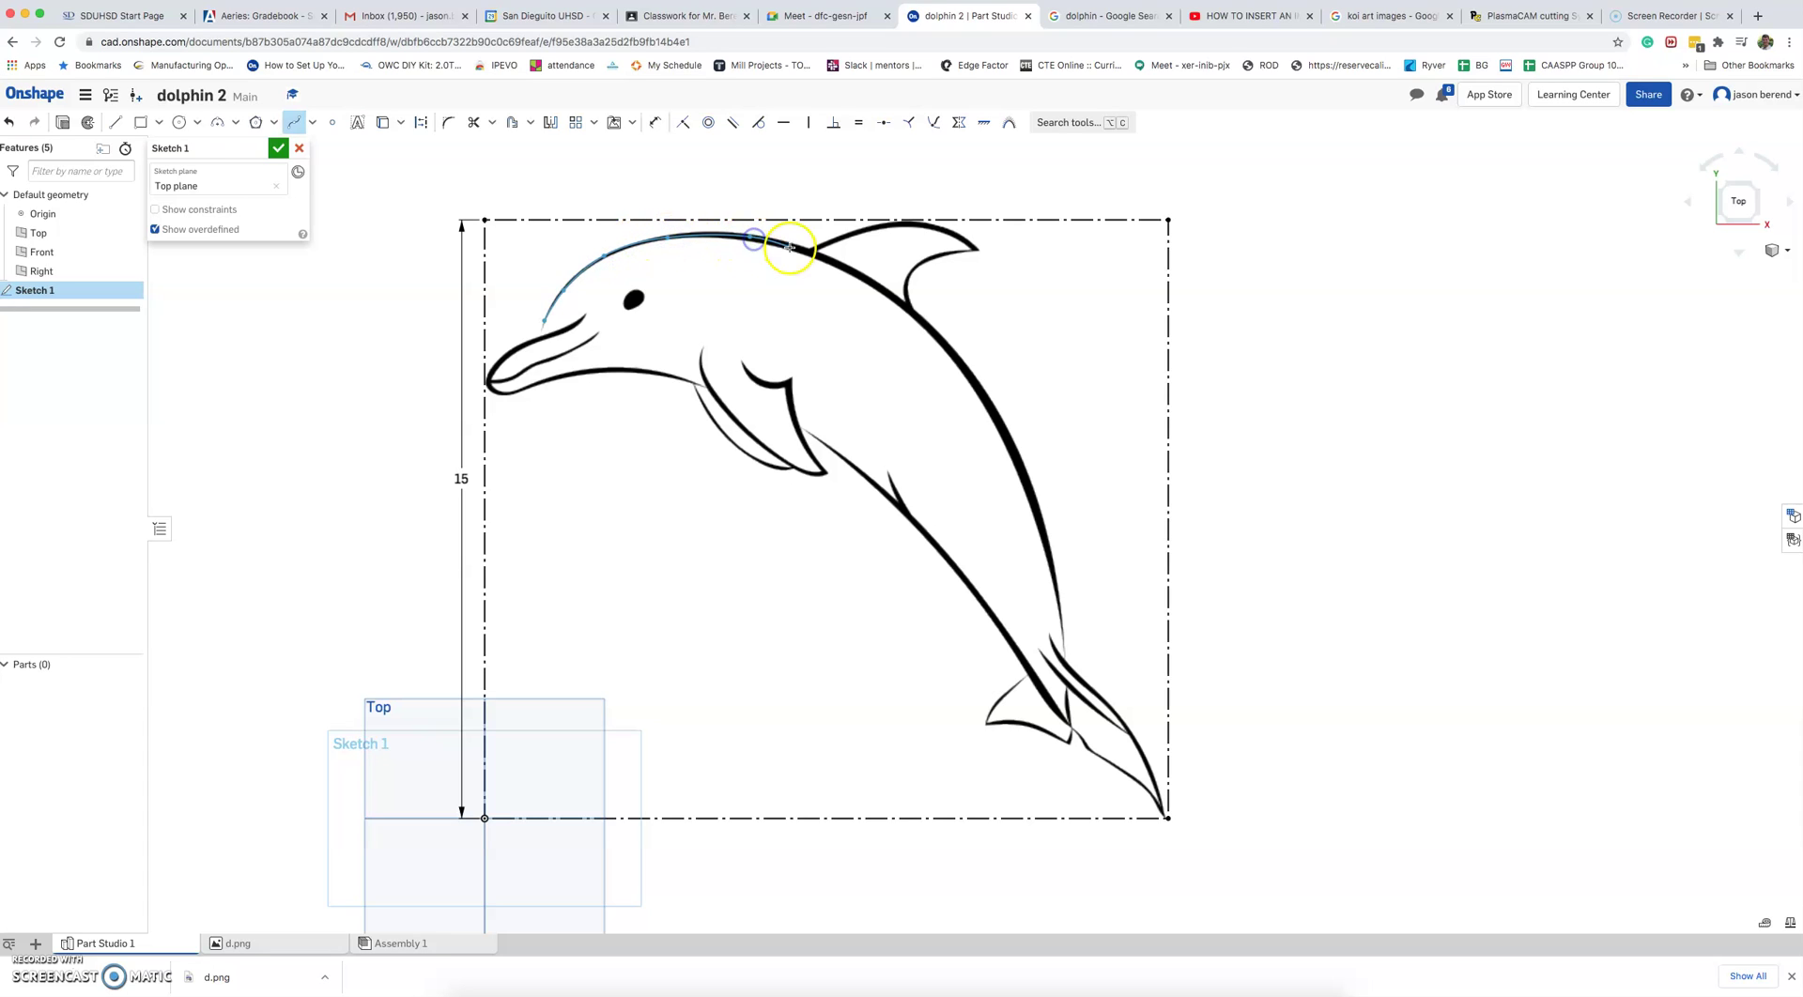
left_click(847, 233)
left_click(906, 221)
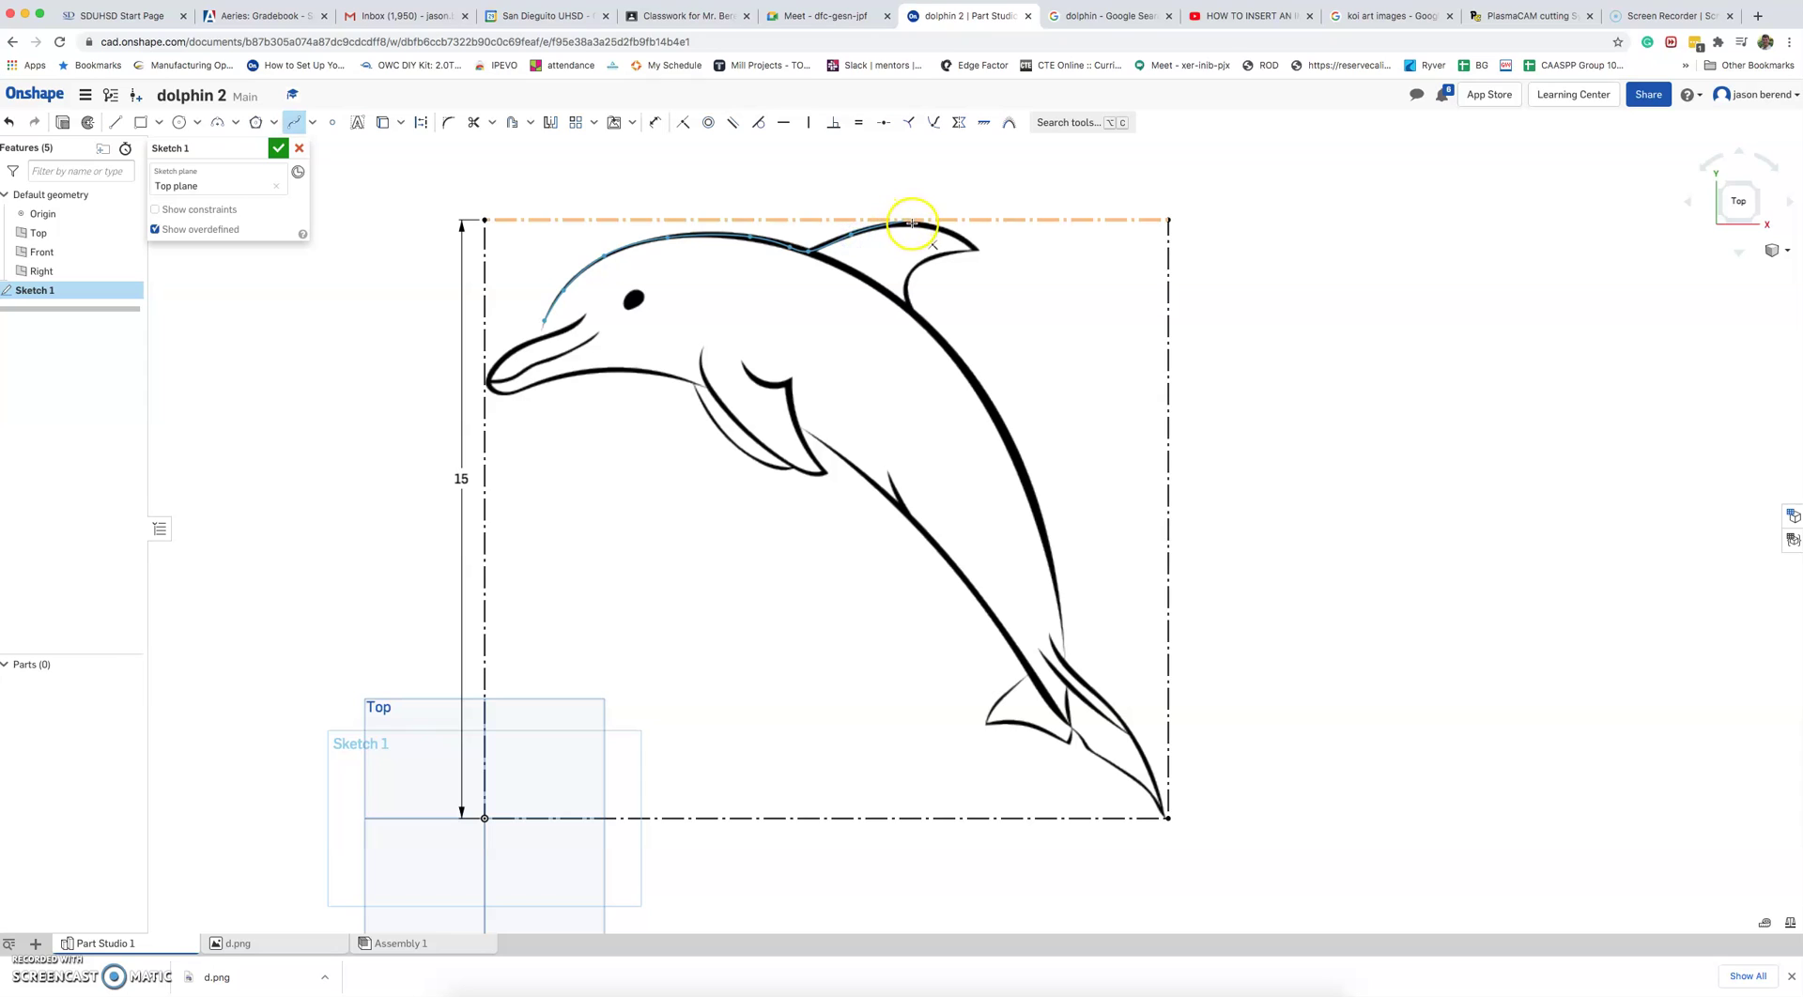
left_click_drag(912, 224, 939, 231)
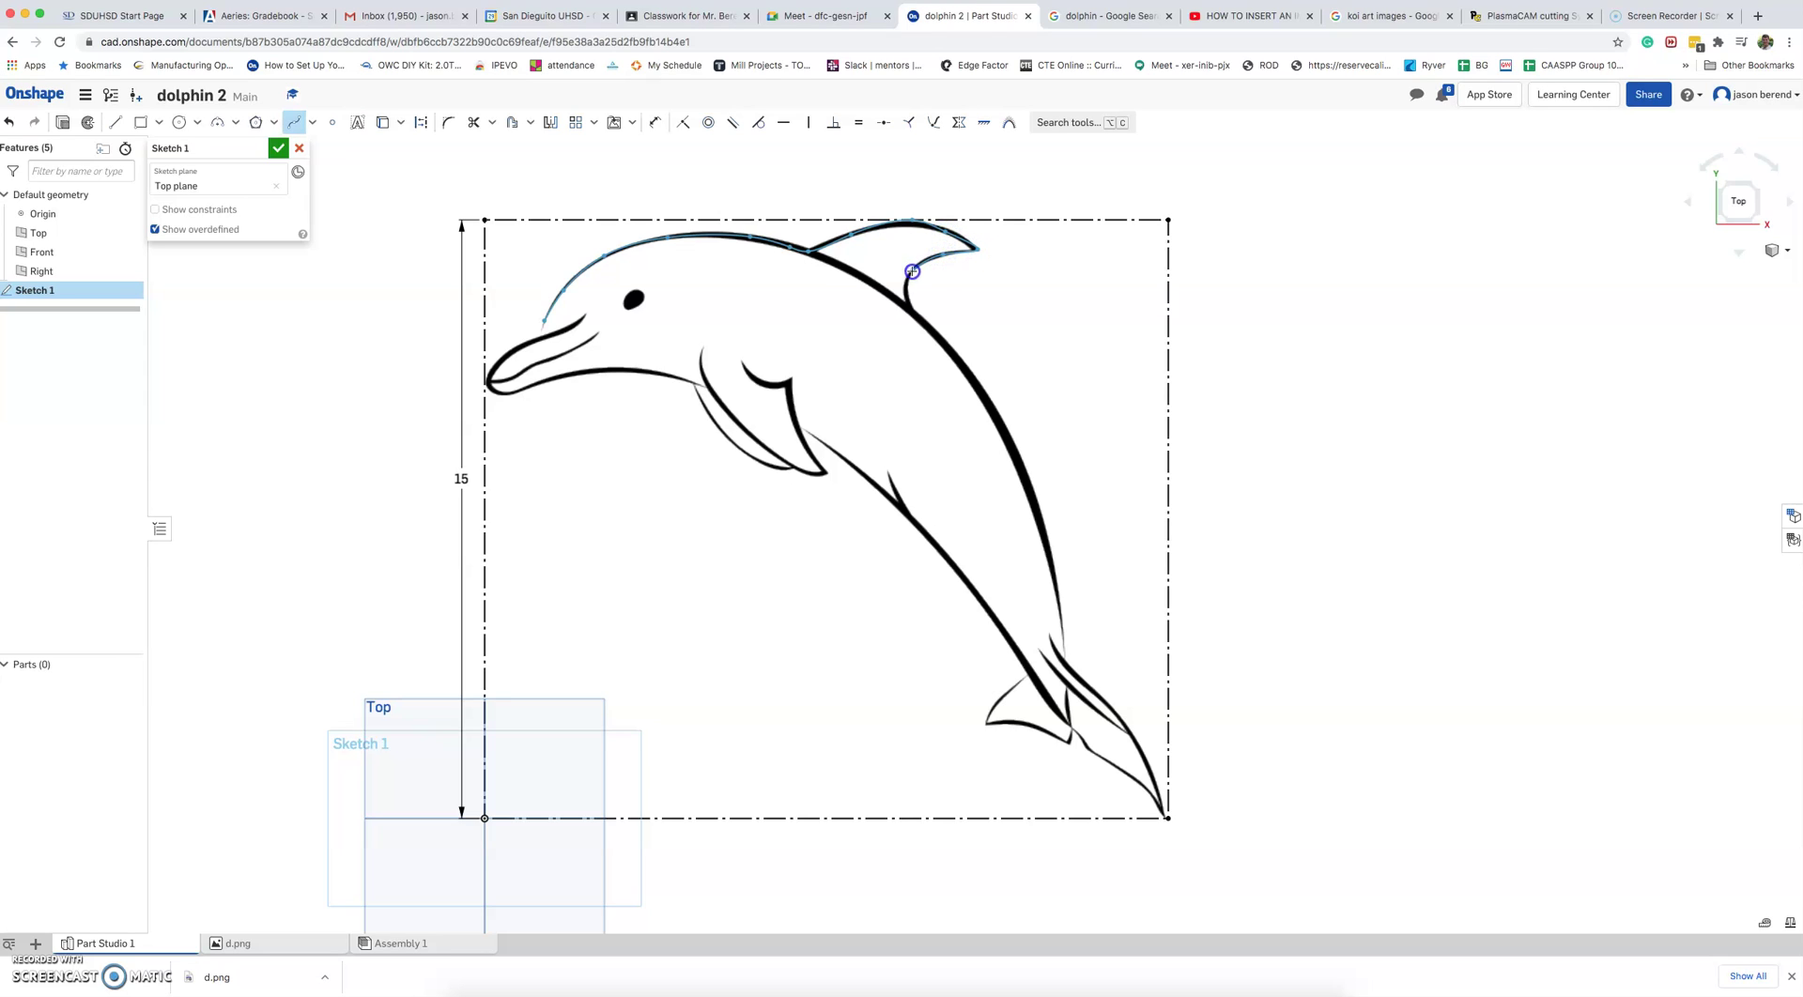
Step: Continue the spline from the back of the fin down the body toward the tail
left_click(922, 323)
left_click(958, 361)
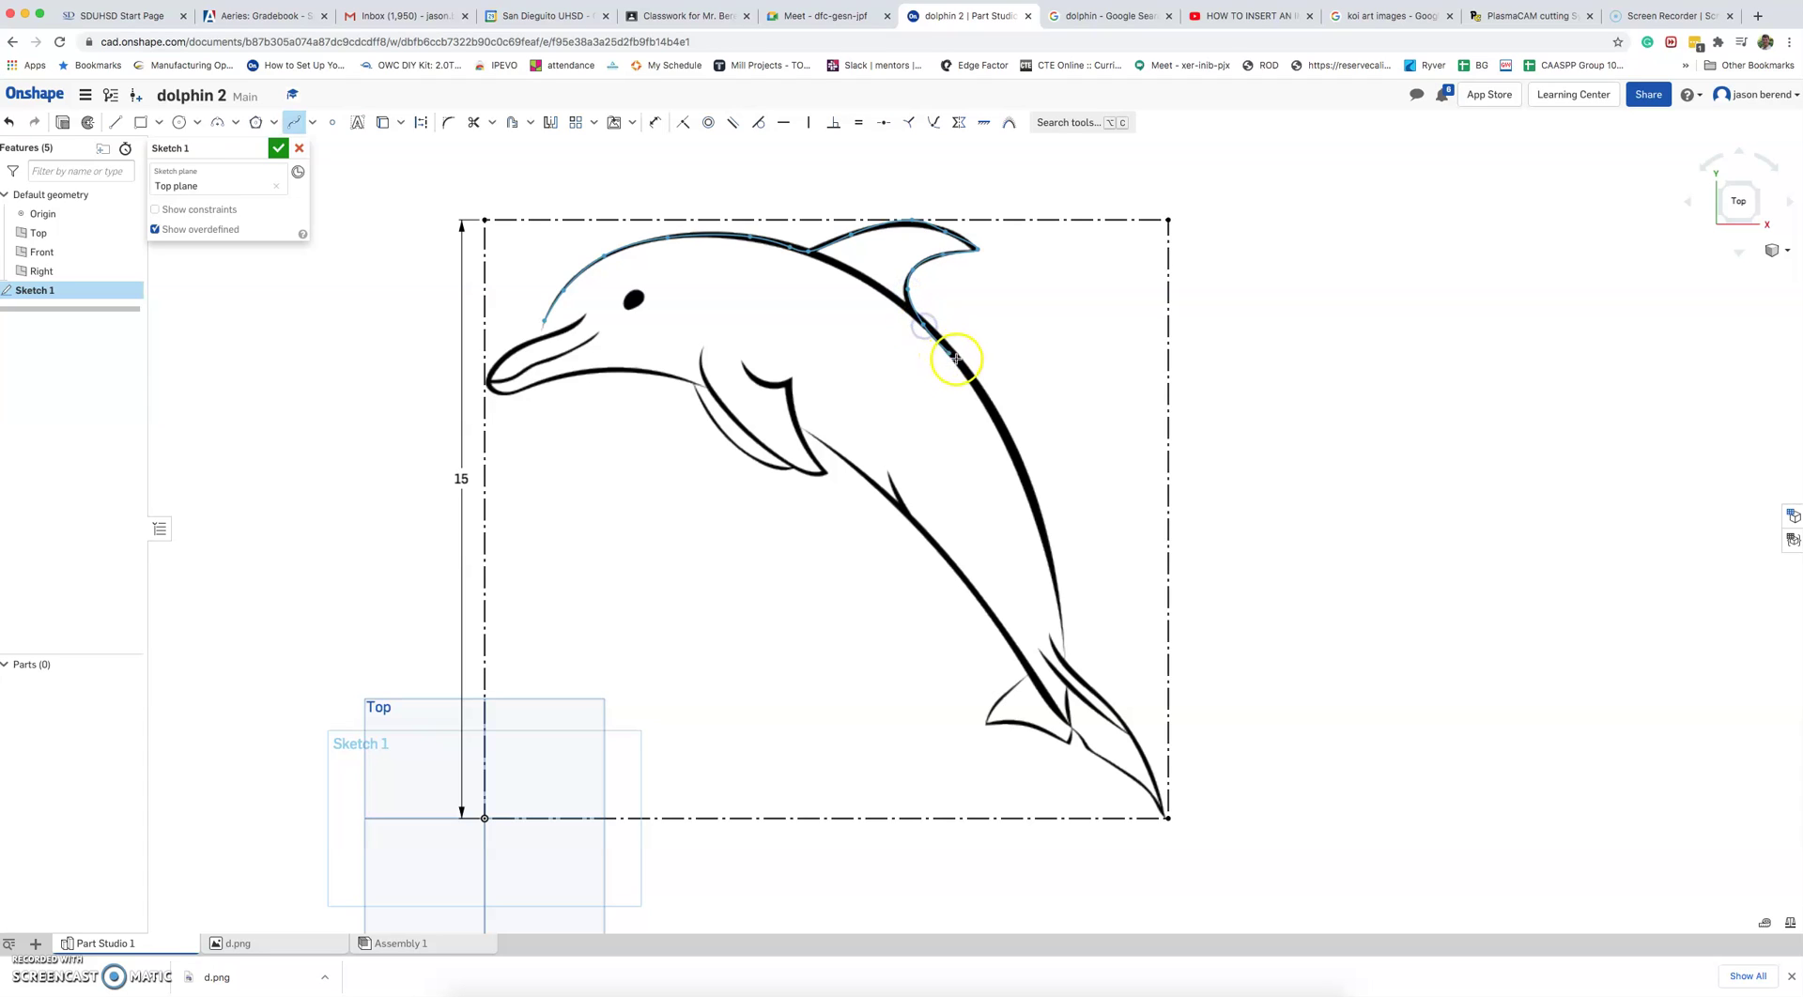
left_click(1023, 467)
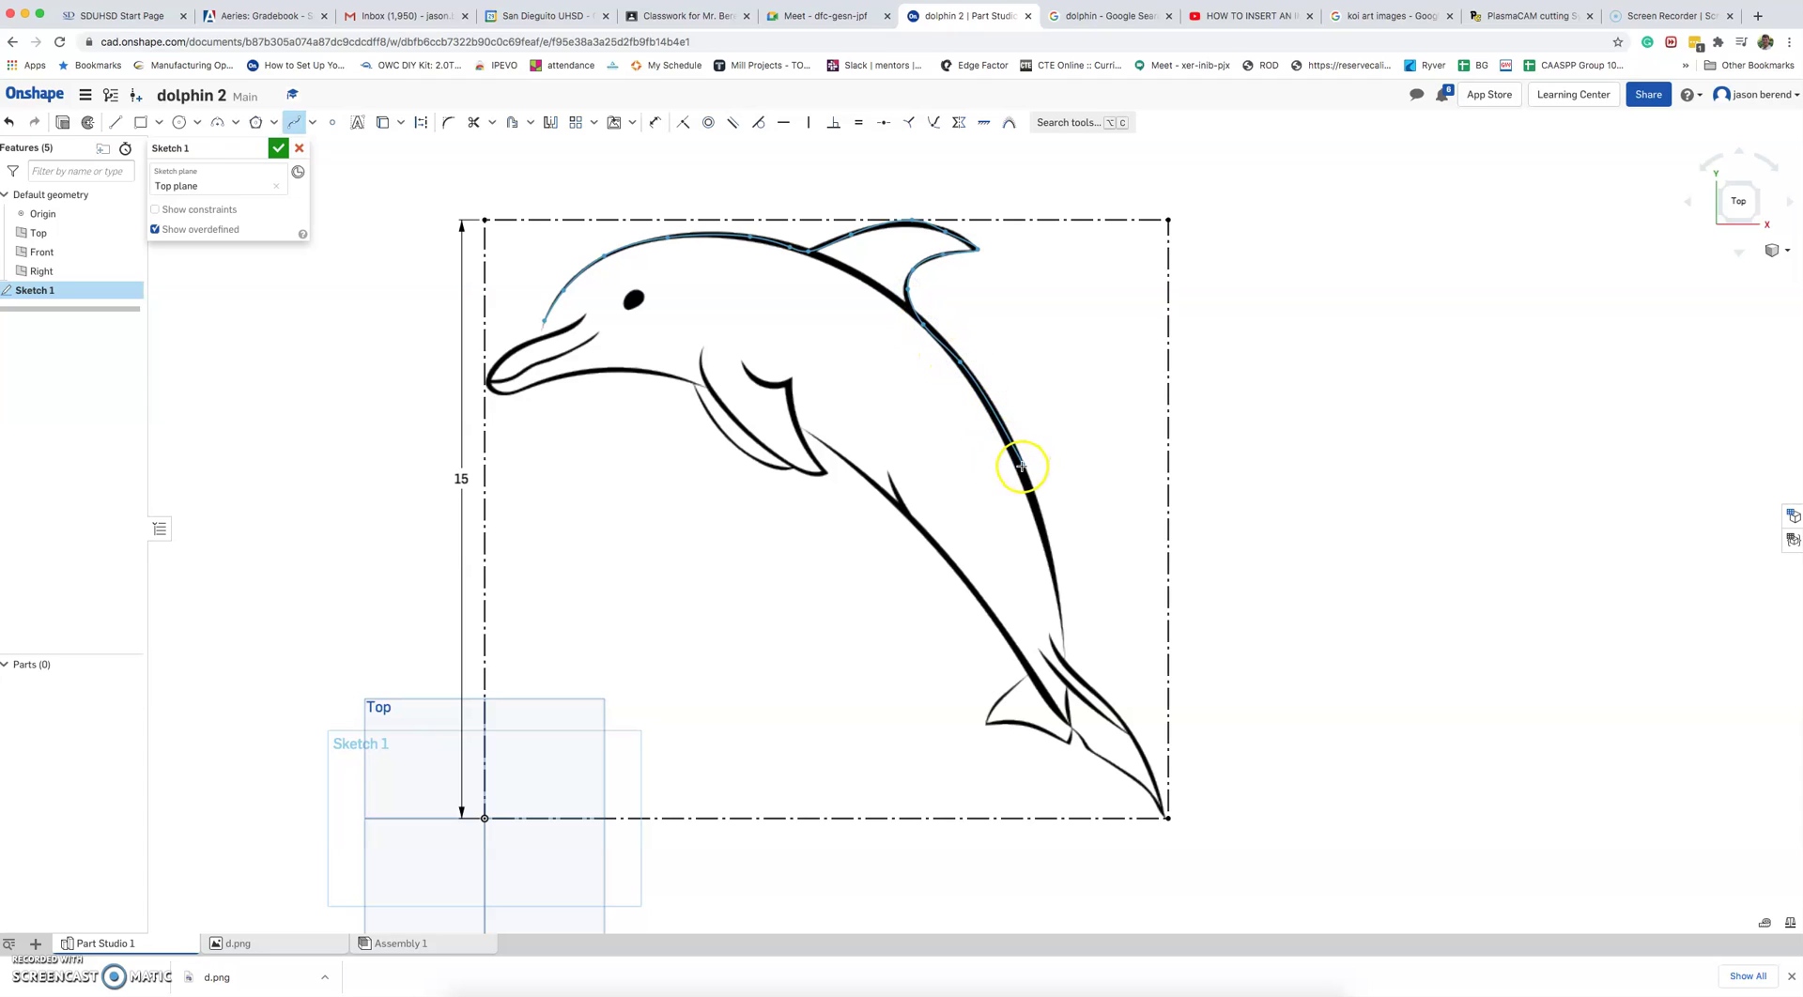
left_click(1054, 583)
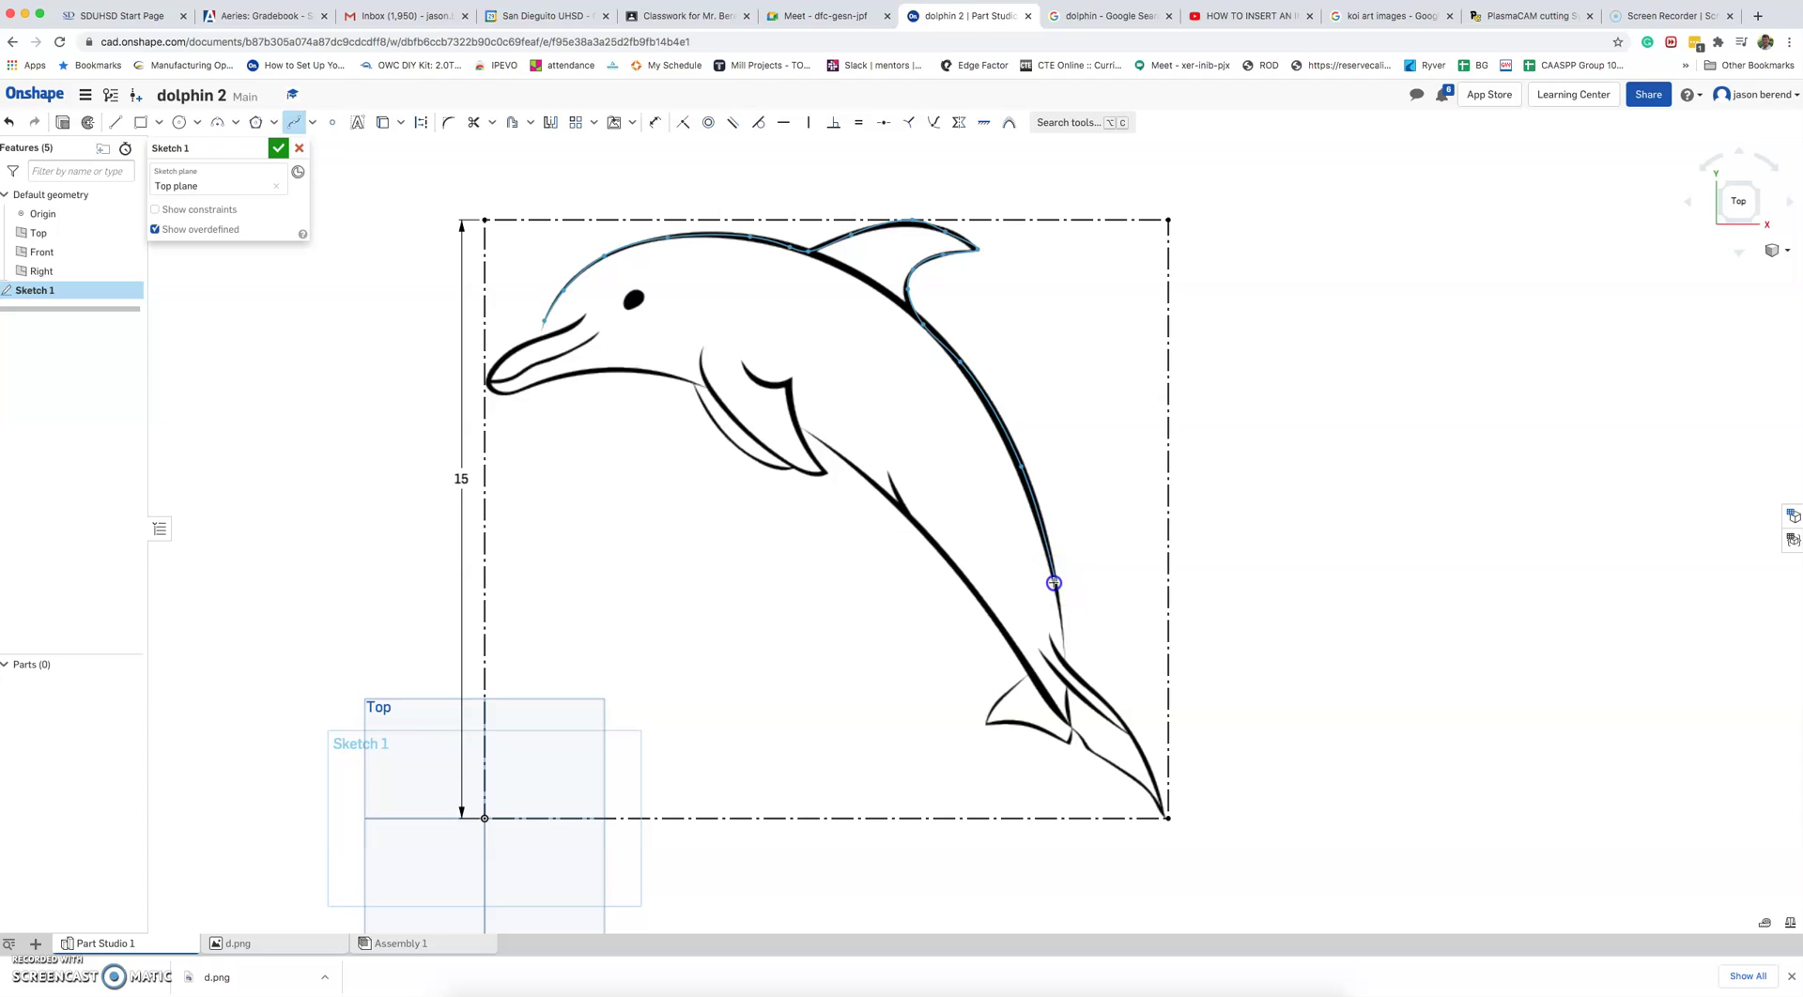
left_click(1064, 648)
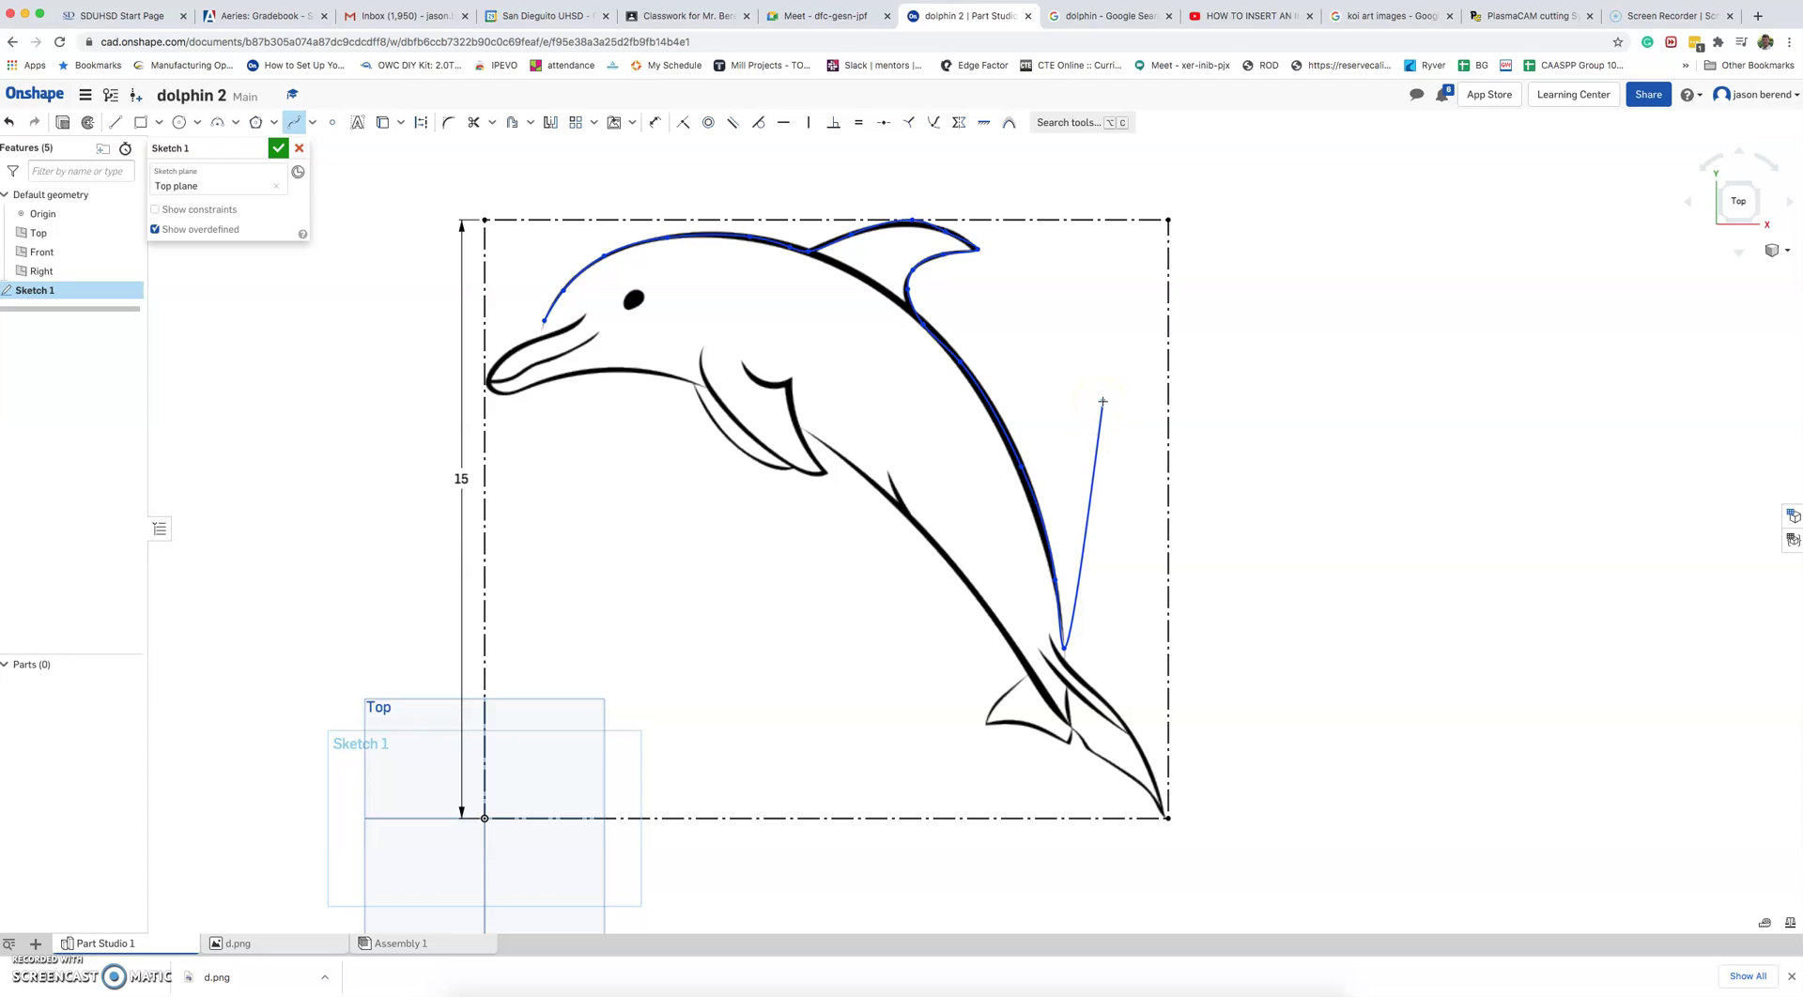
left_click(1118, 415)
scroll(1042, 432, "up", 1)
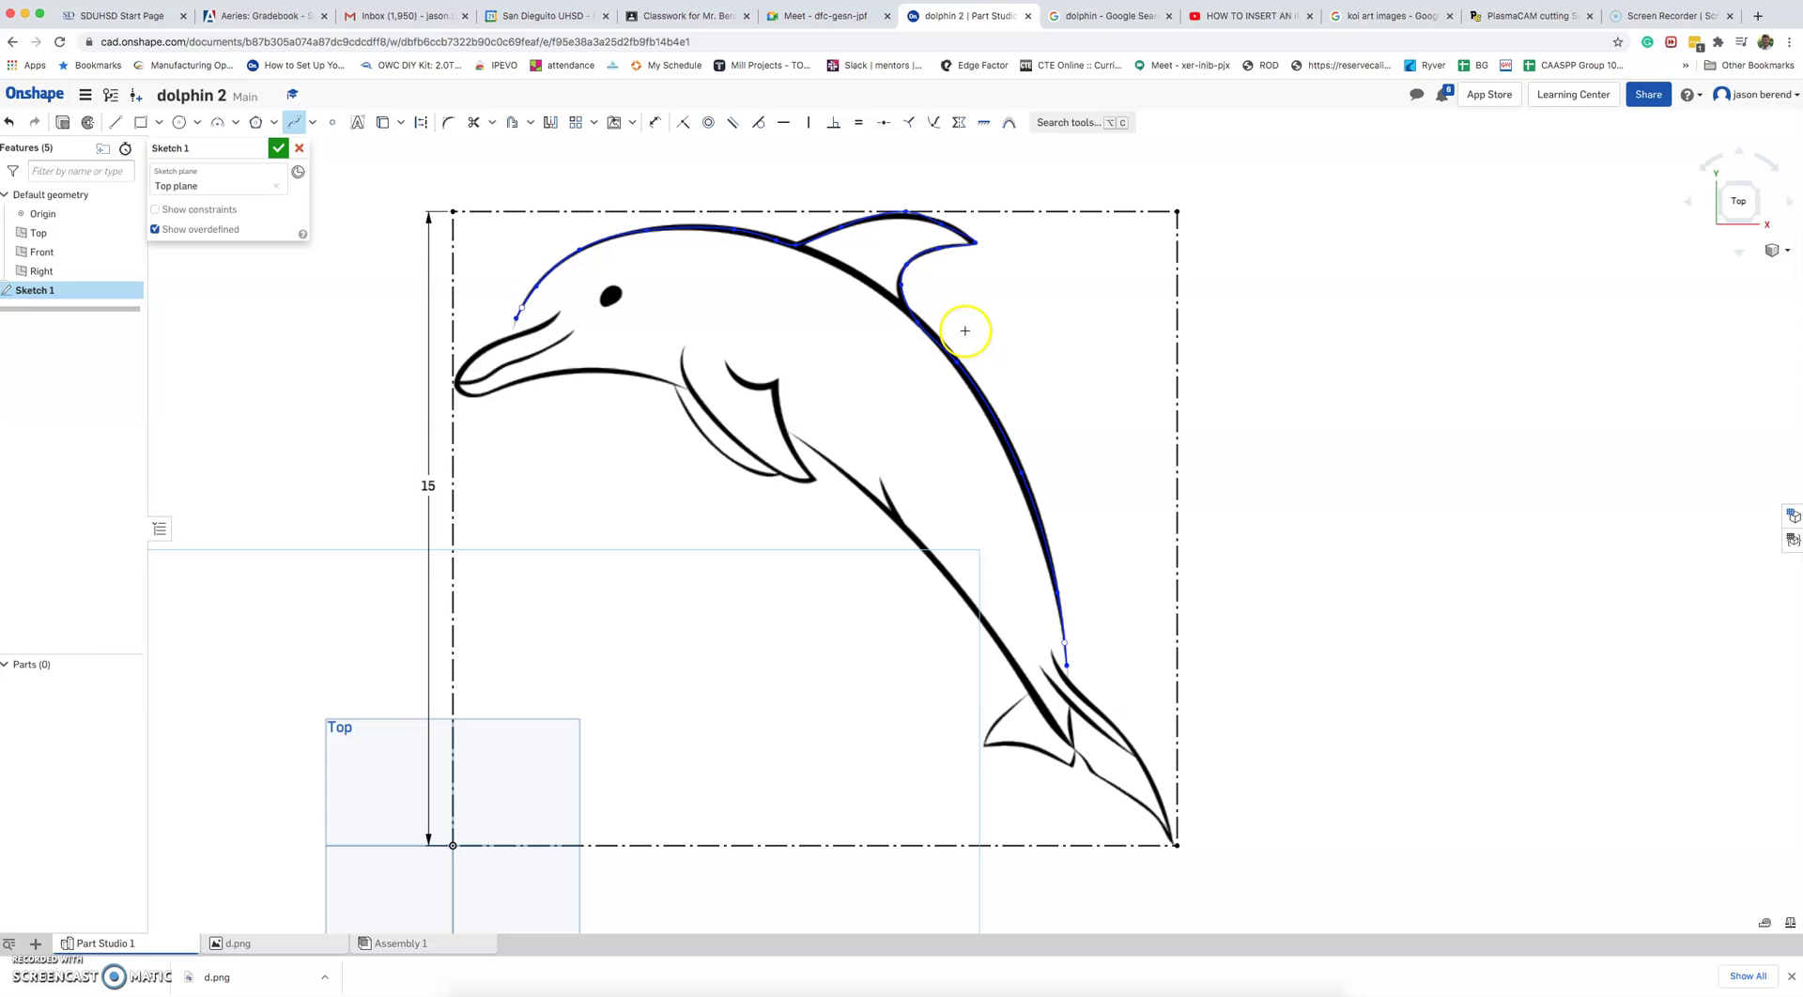
Step: End the spline with a point on the fin's inner curve and exit the Spline tool
scroll(952, 339, "up", 1)
scroll(952, 339, "up", 2)
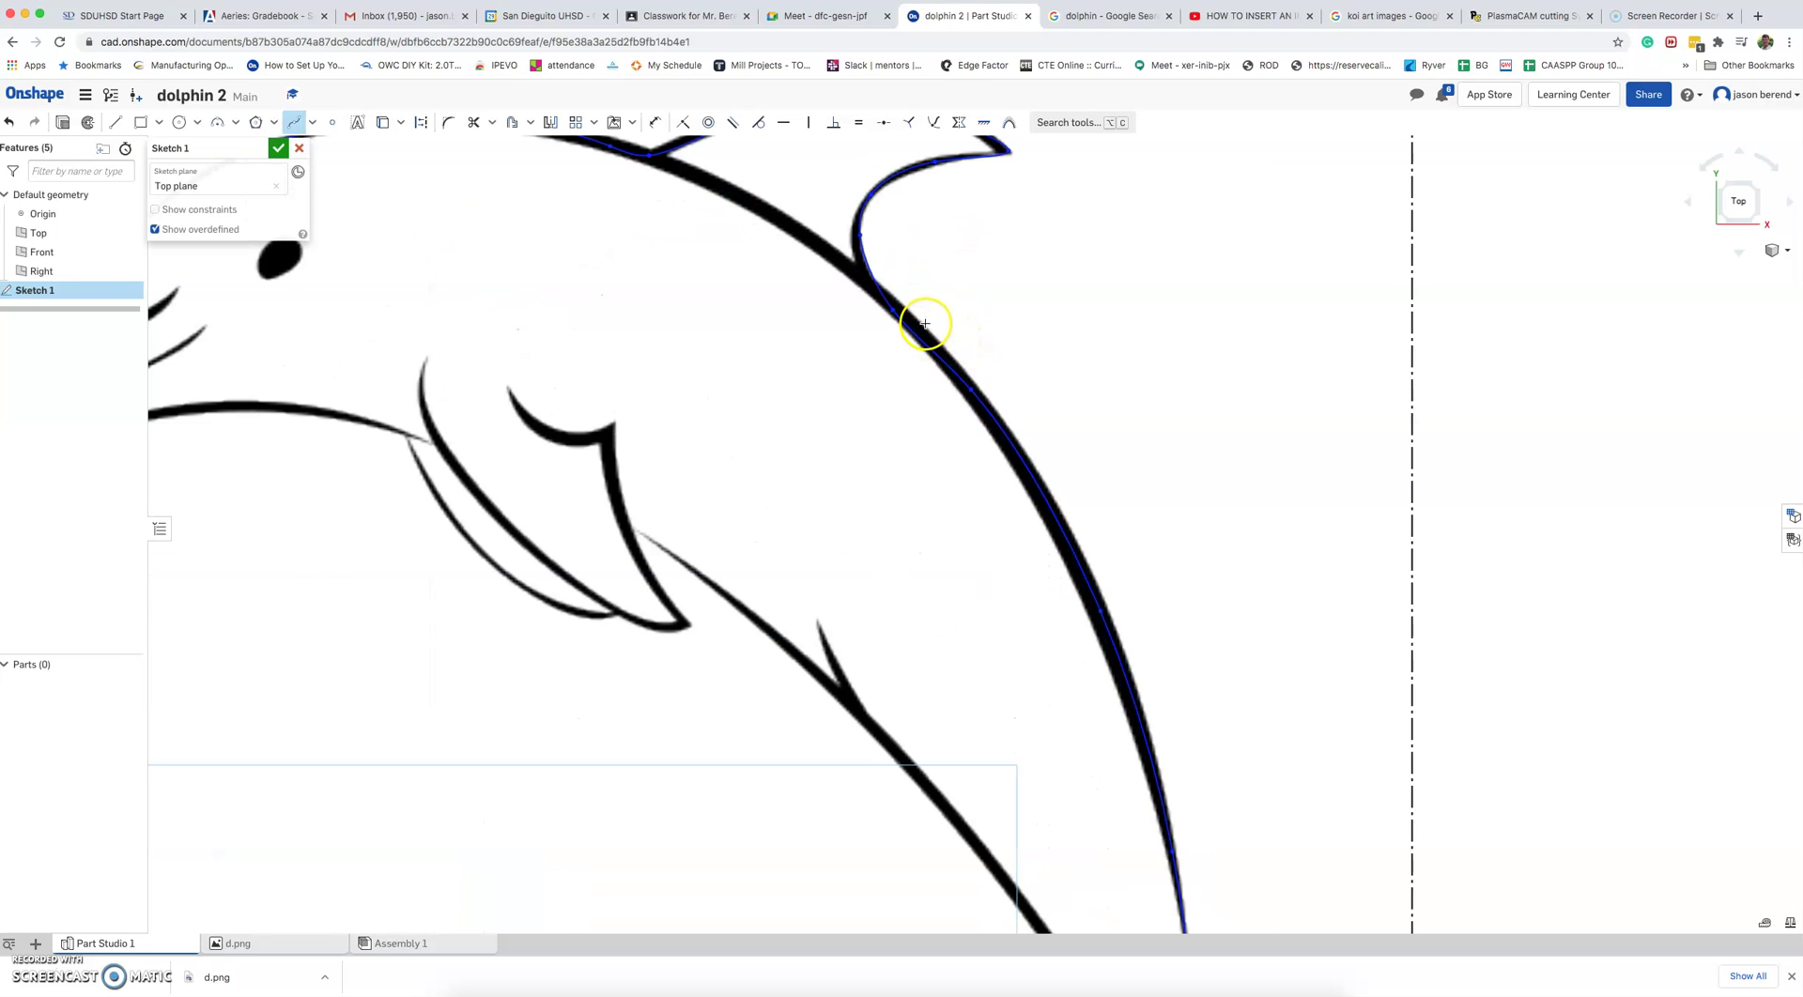
right_click_drag(927, 315, 895, 452, "ctrl")
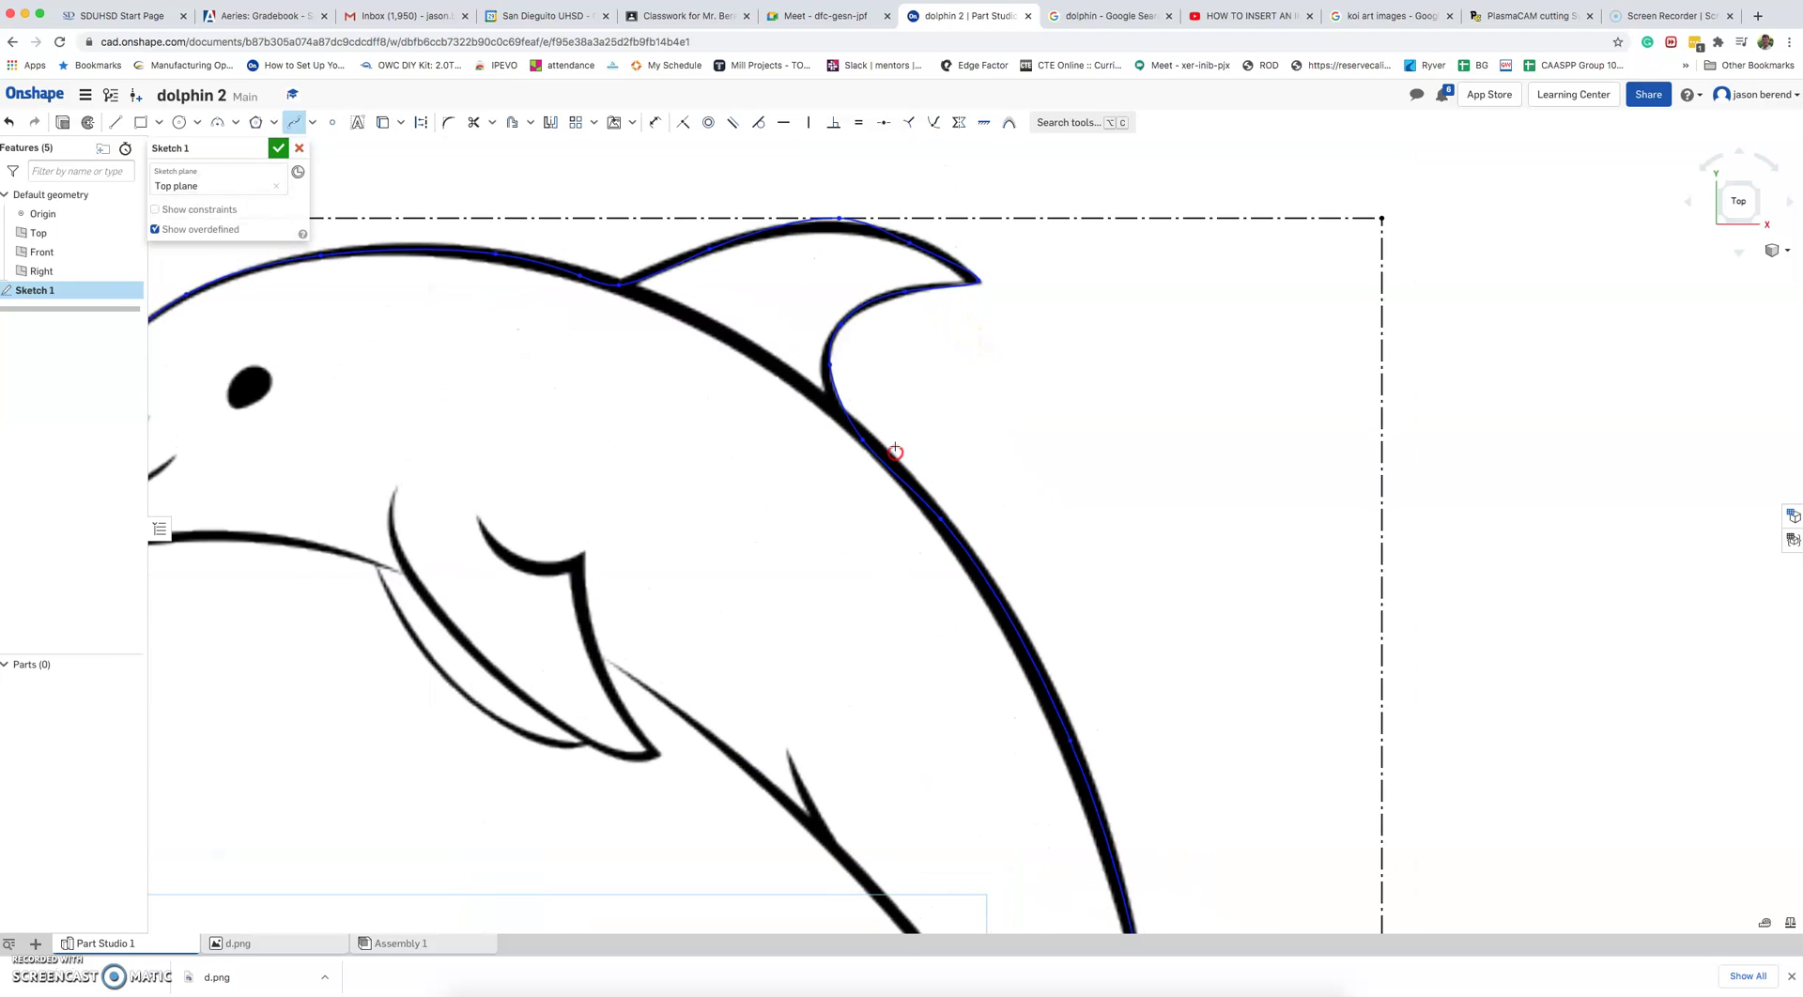
left_click(830, 364)
double_click(788, 375)
left_click(241, 198)
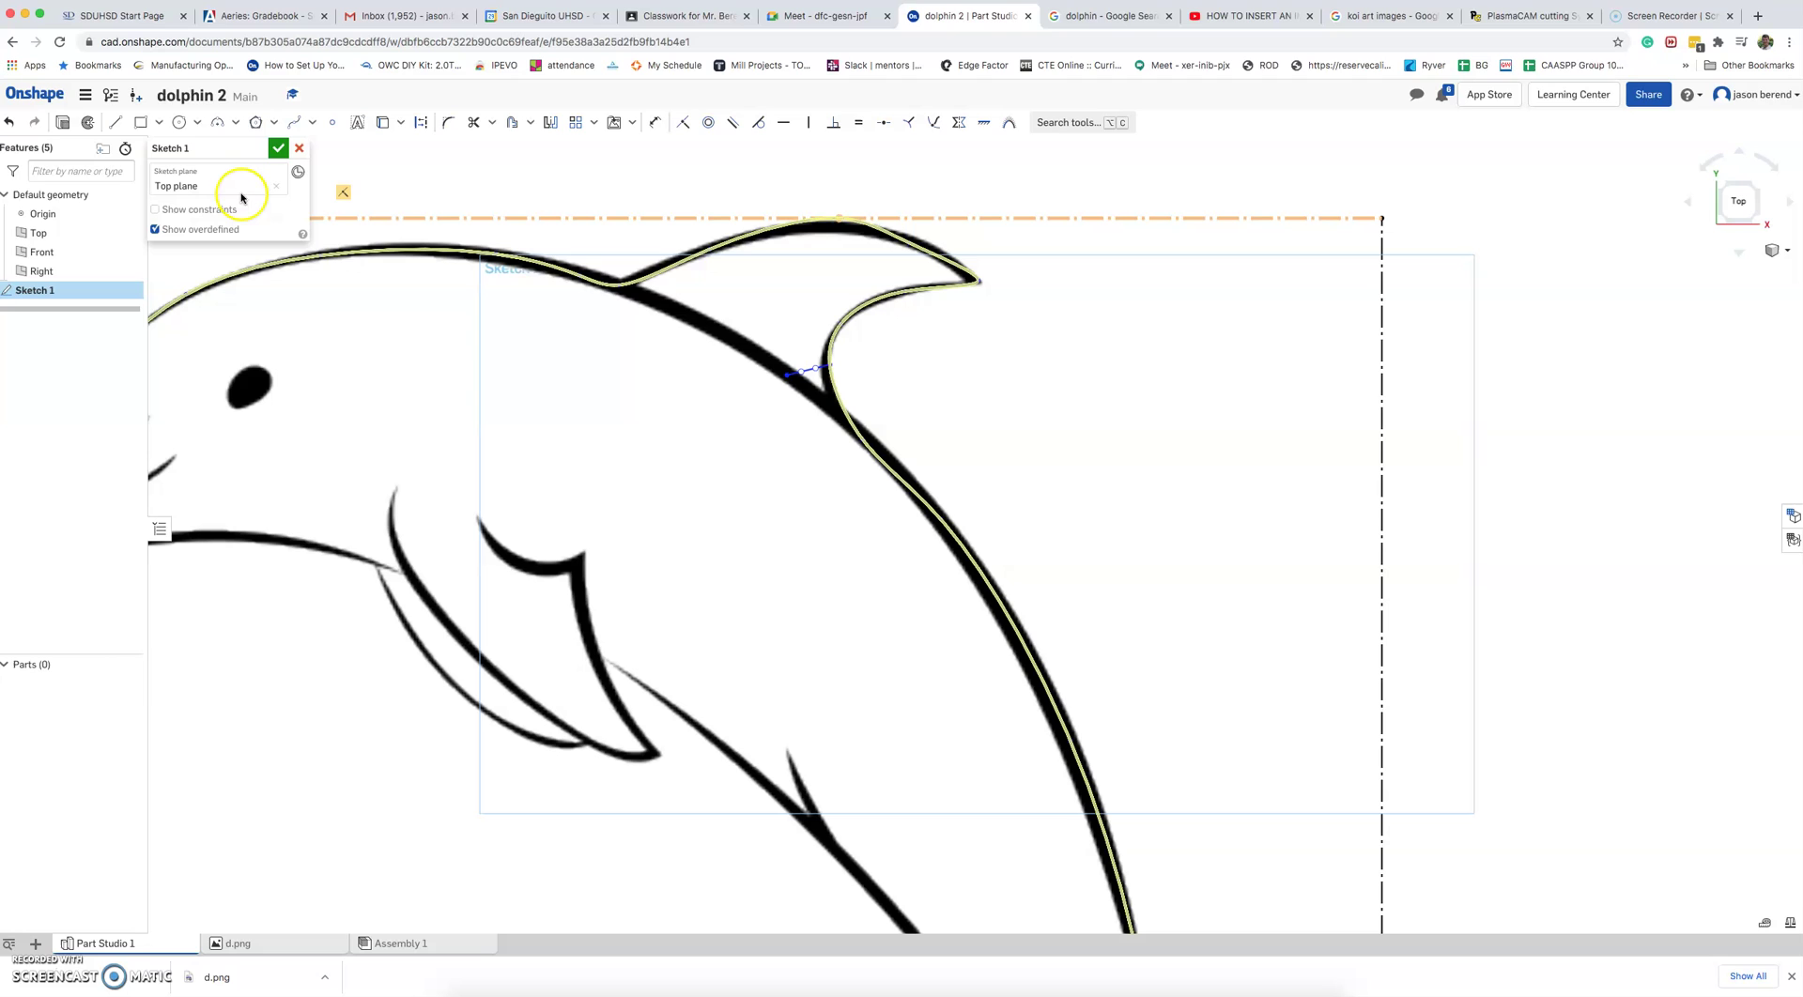
Step: Drag the spline's points to fit where the fin meets the back and along the back
left_click(970, 352)
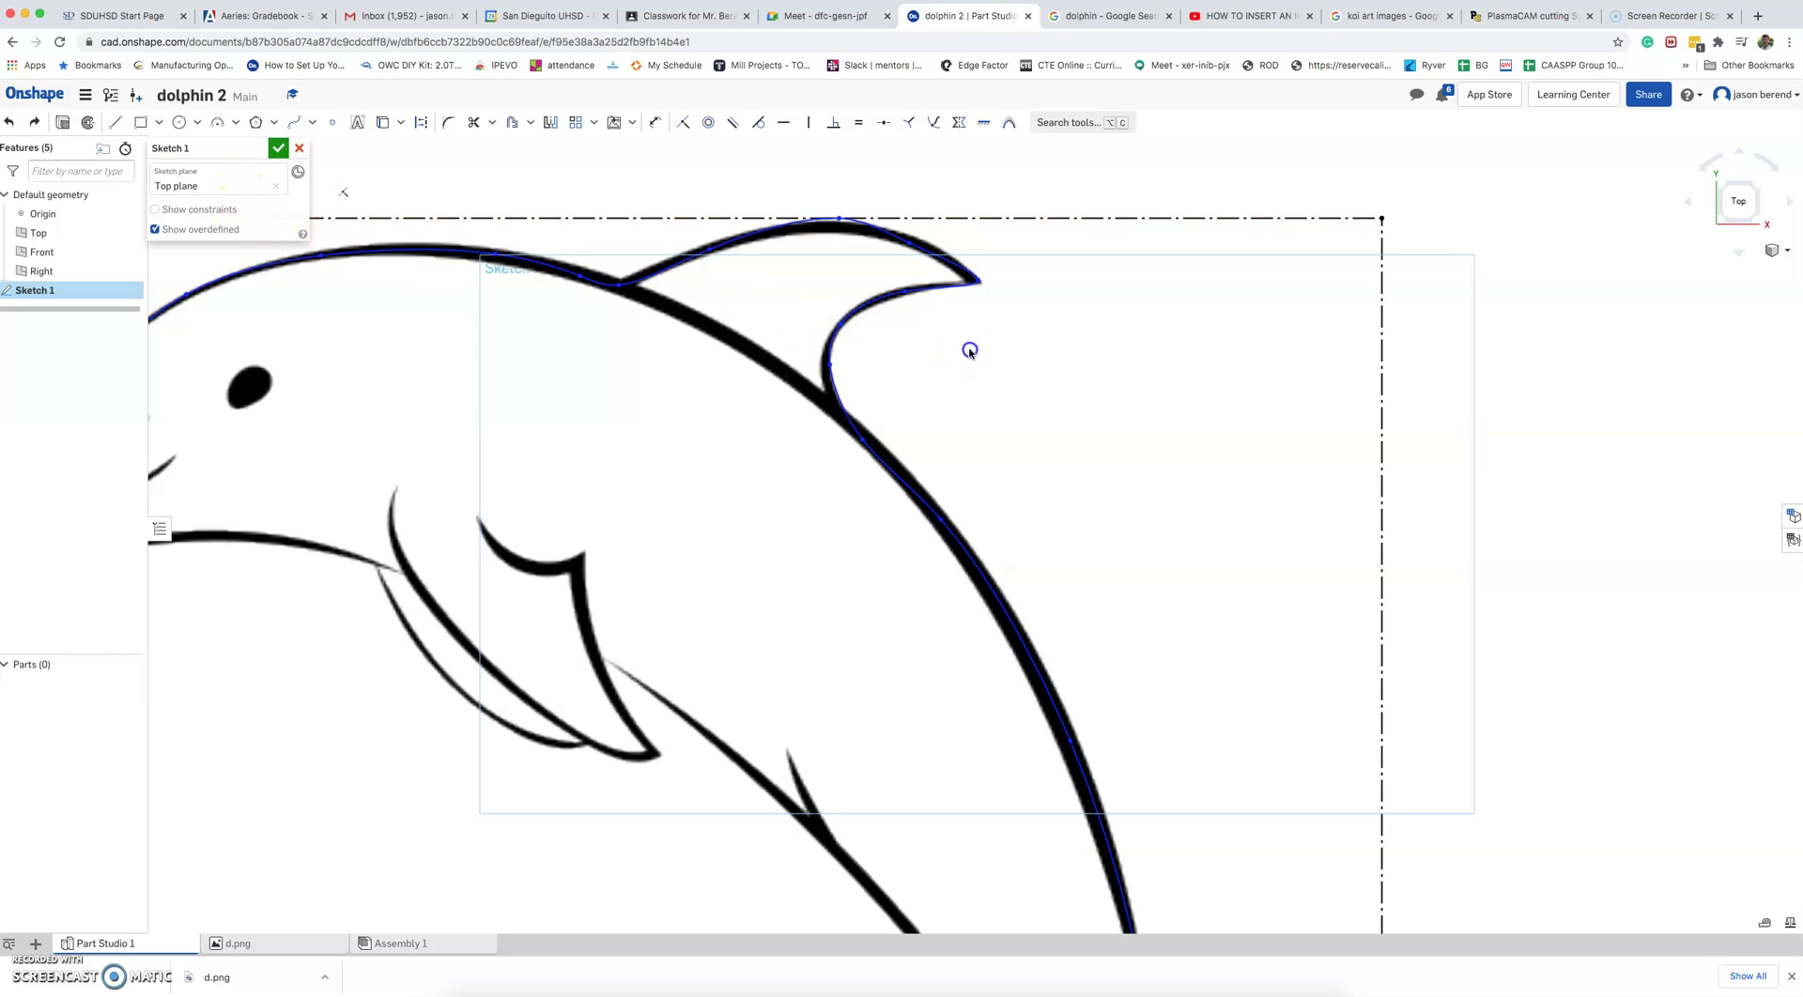
left_click(838, 404)
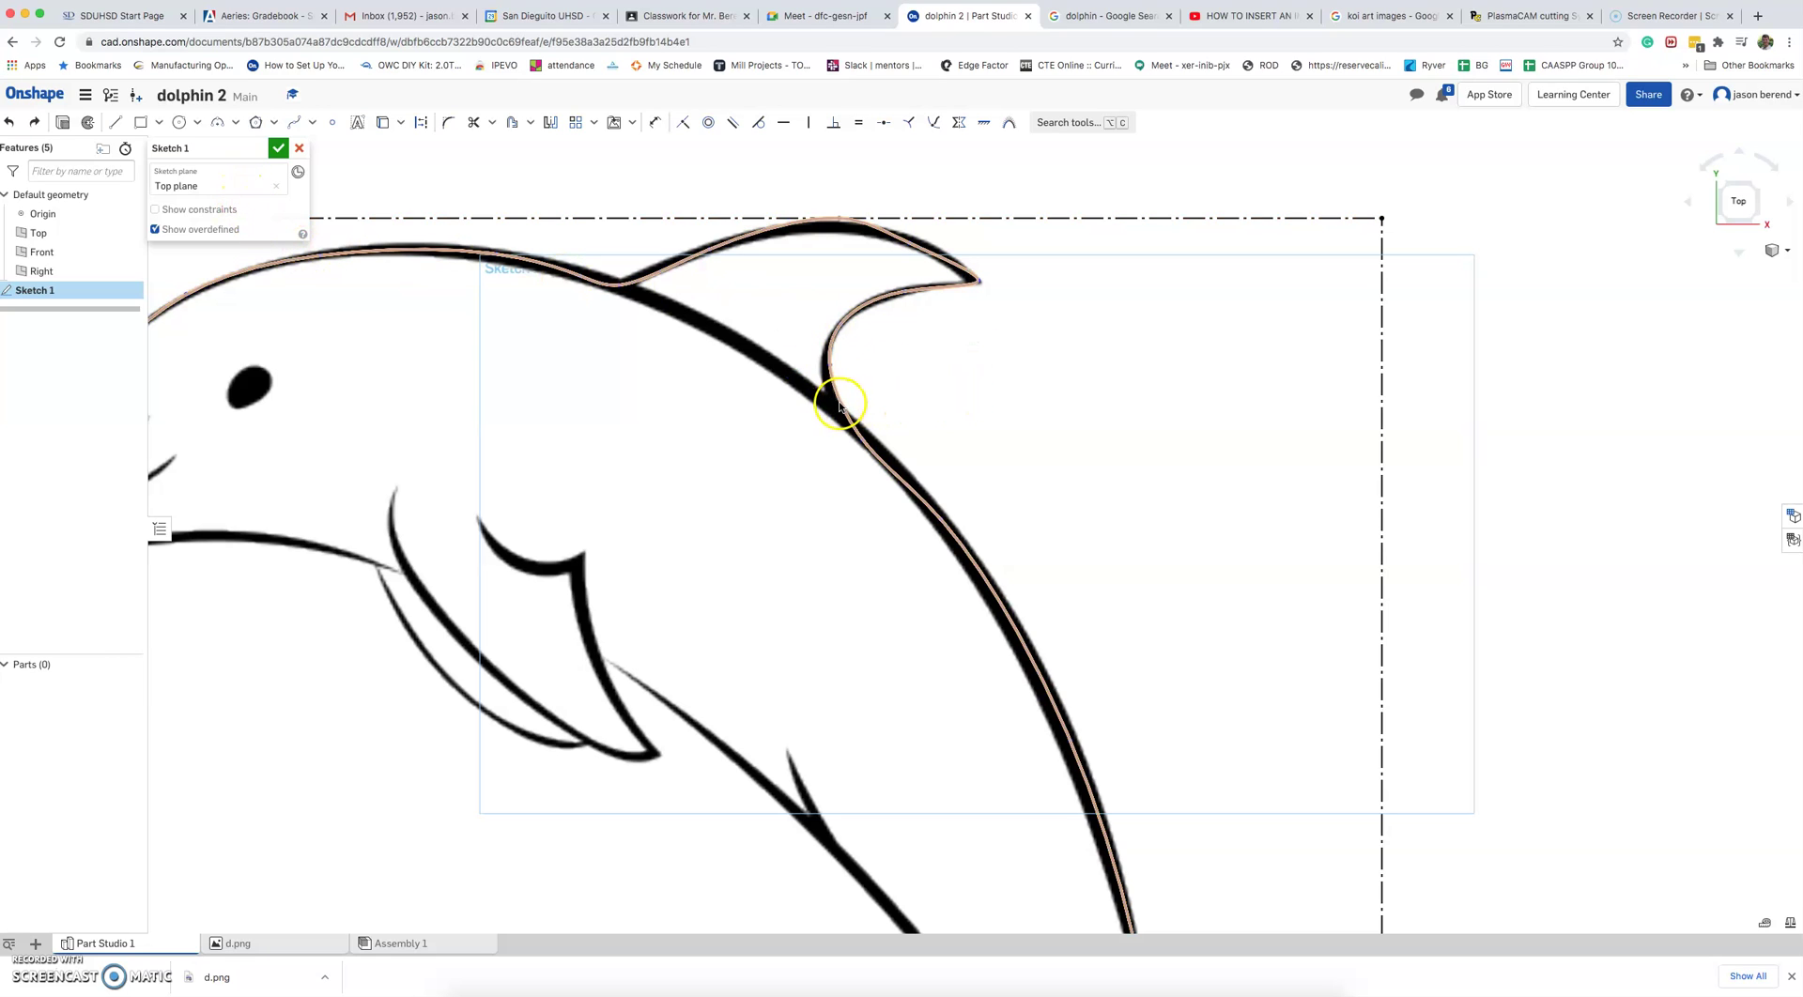
left_click(833, 364)
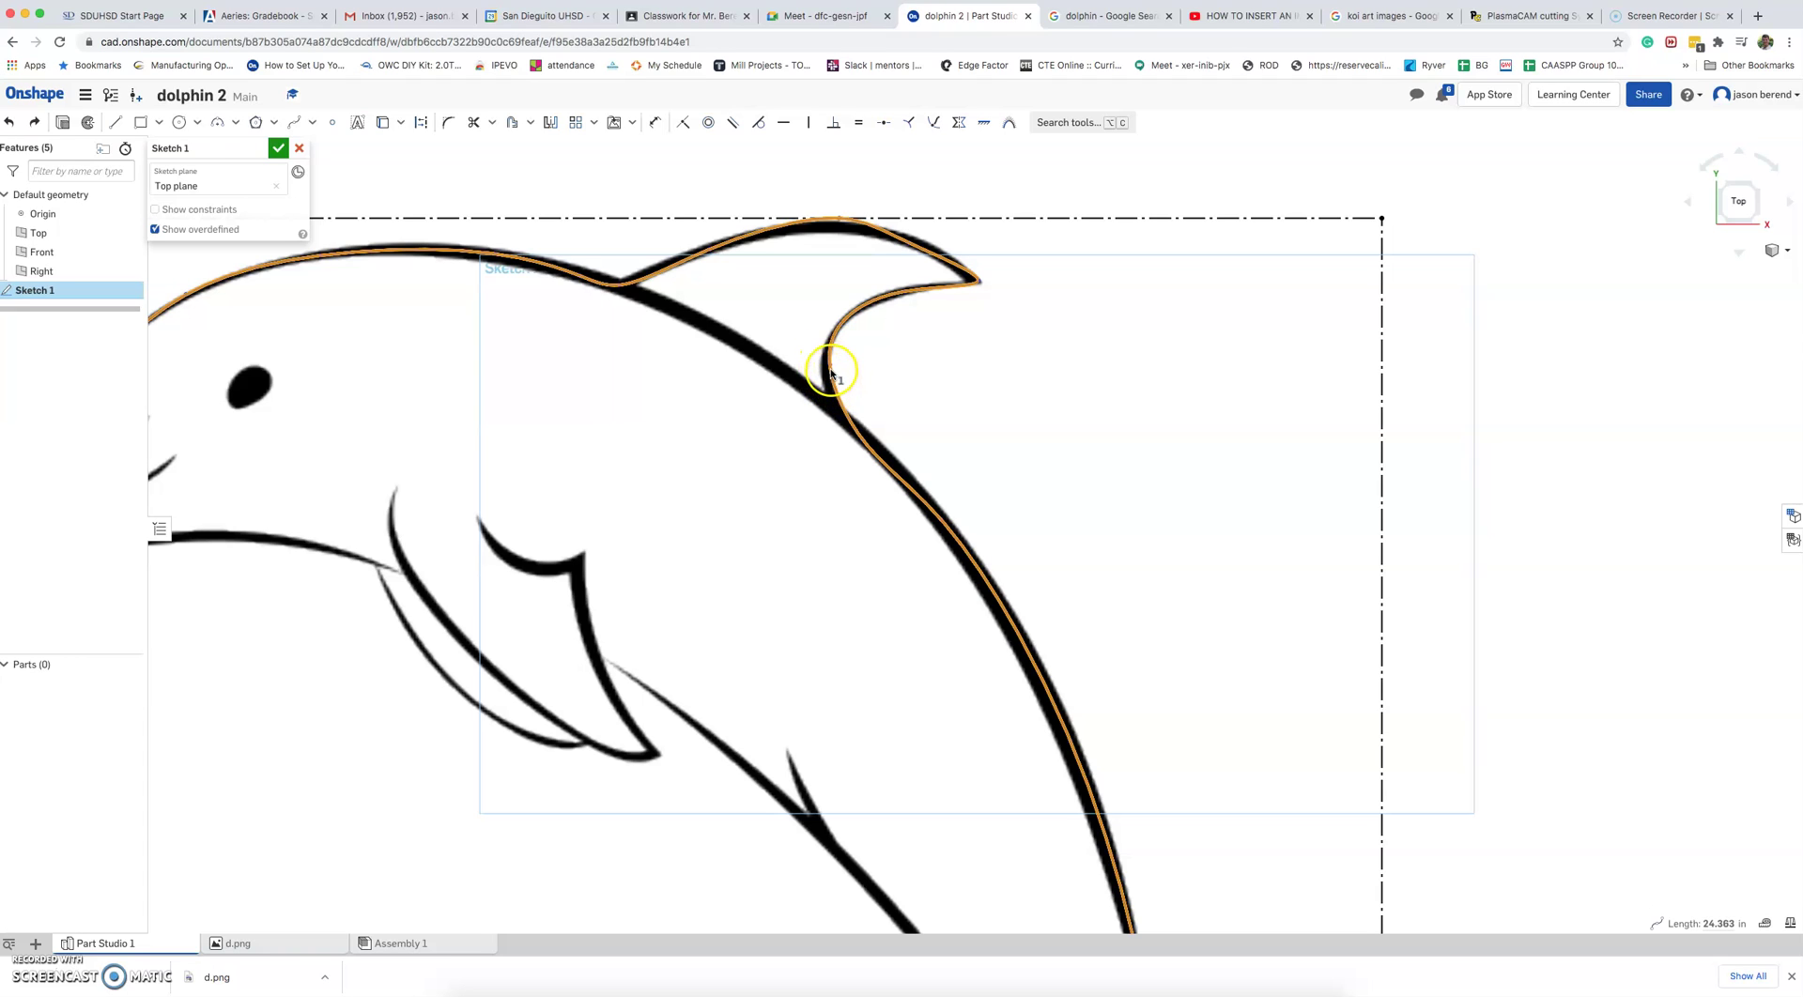
mouse_move(830, 364)
left_mouse_down()
mouse_move(934, 362)
mouse_move(825, 361)
mouse_move(833, 340)
mouse_move(825, 382)
mouse_move(849, 431)
mouse_move(824, 367)
left_mouse_up()
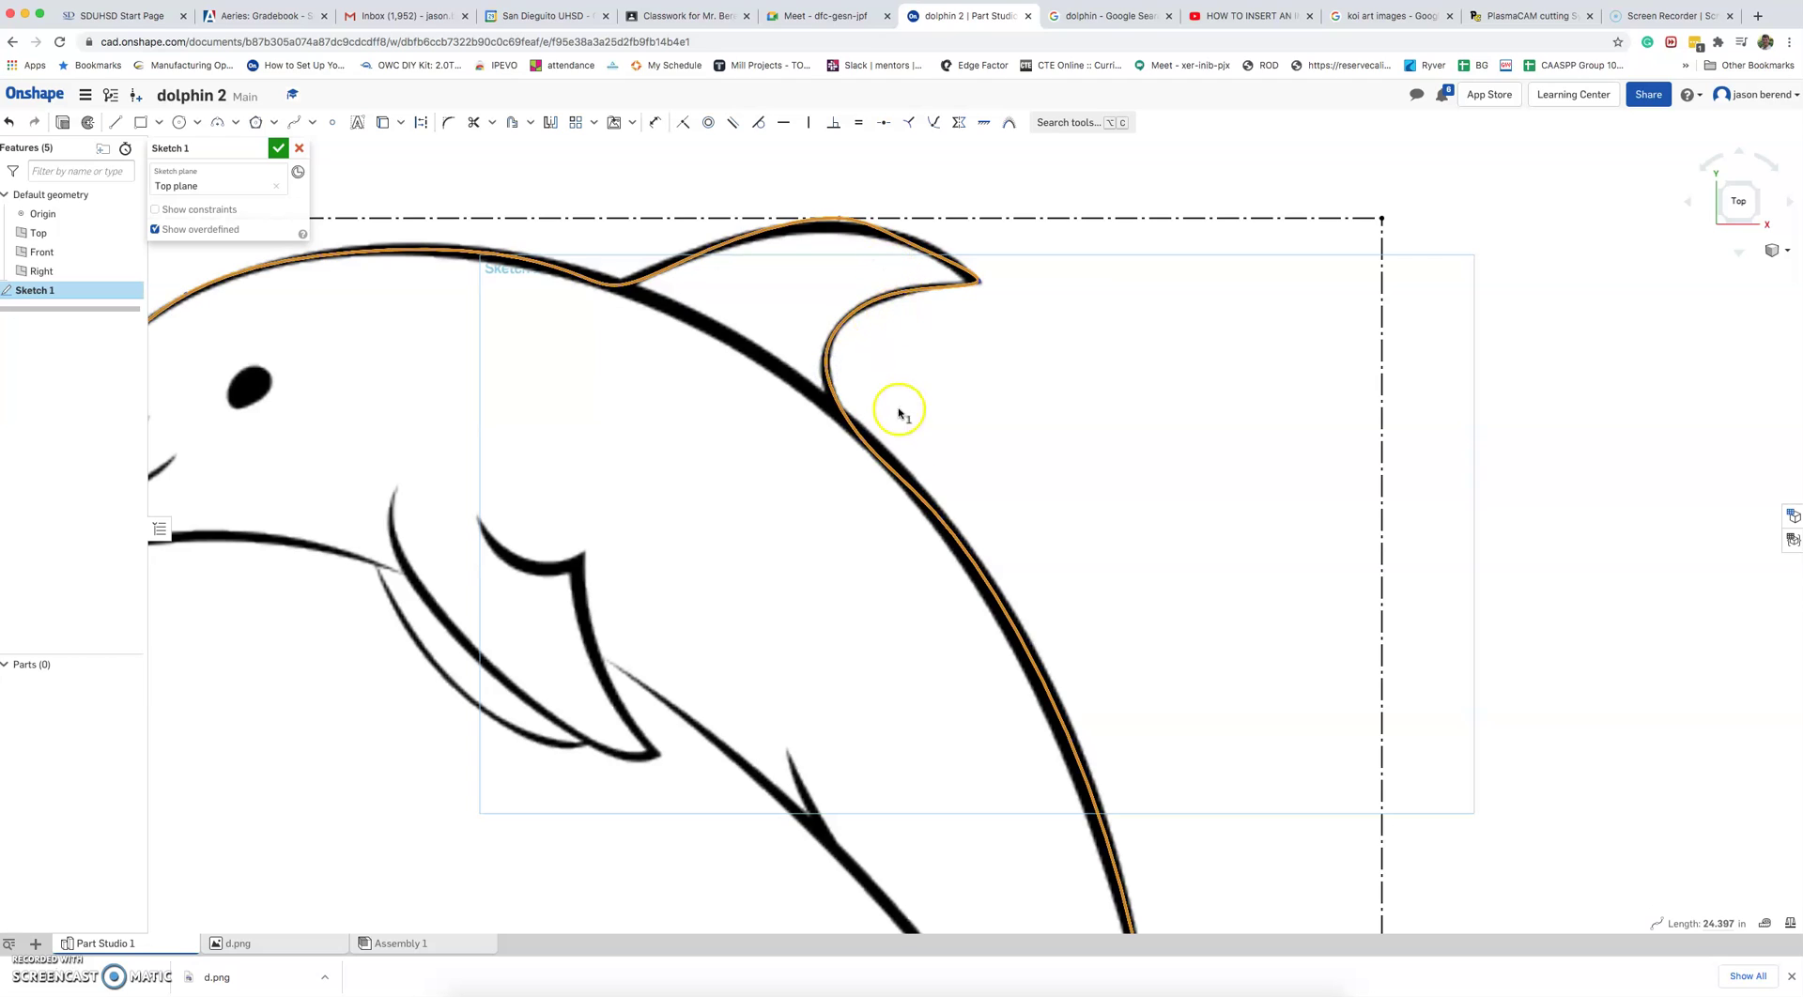
left_click_drag(942, 523, 967, 556)
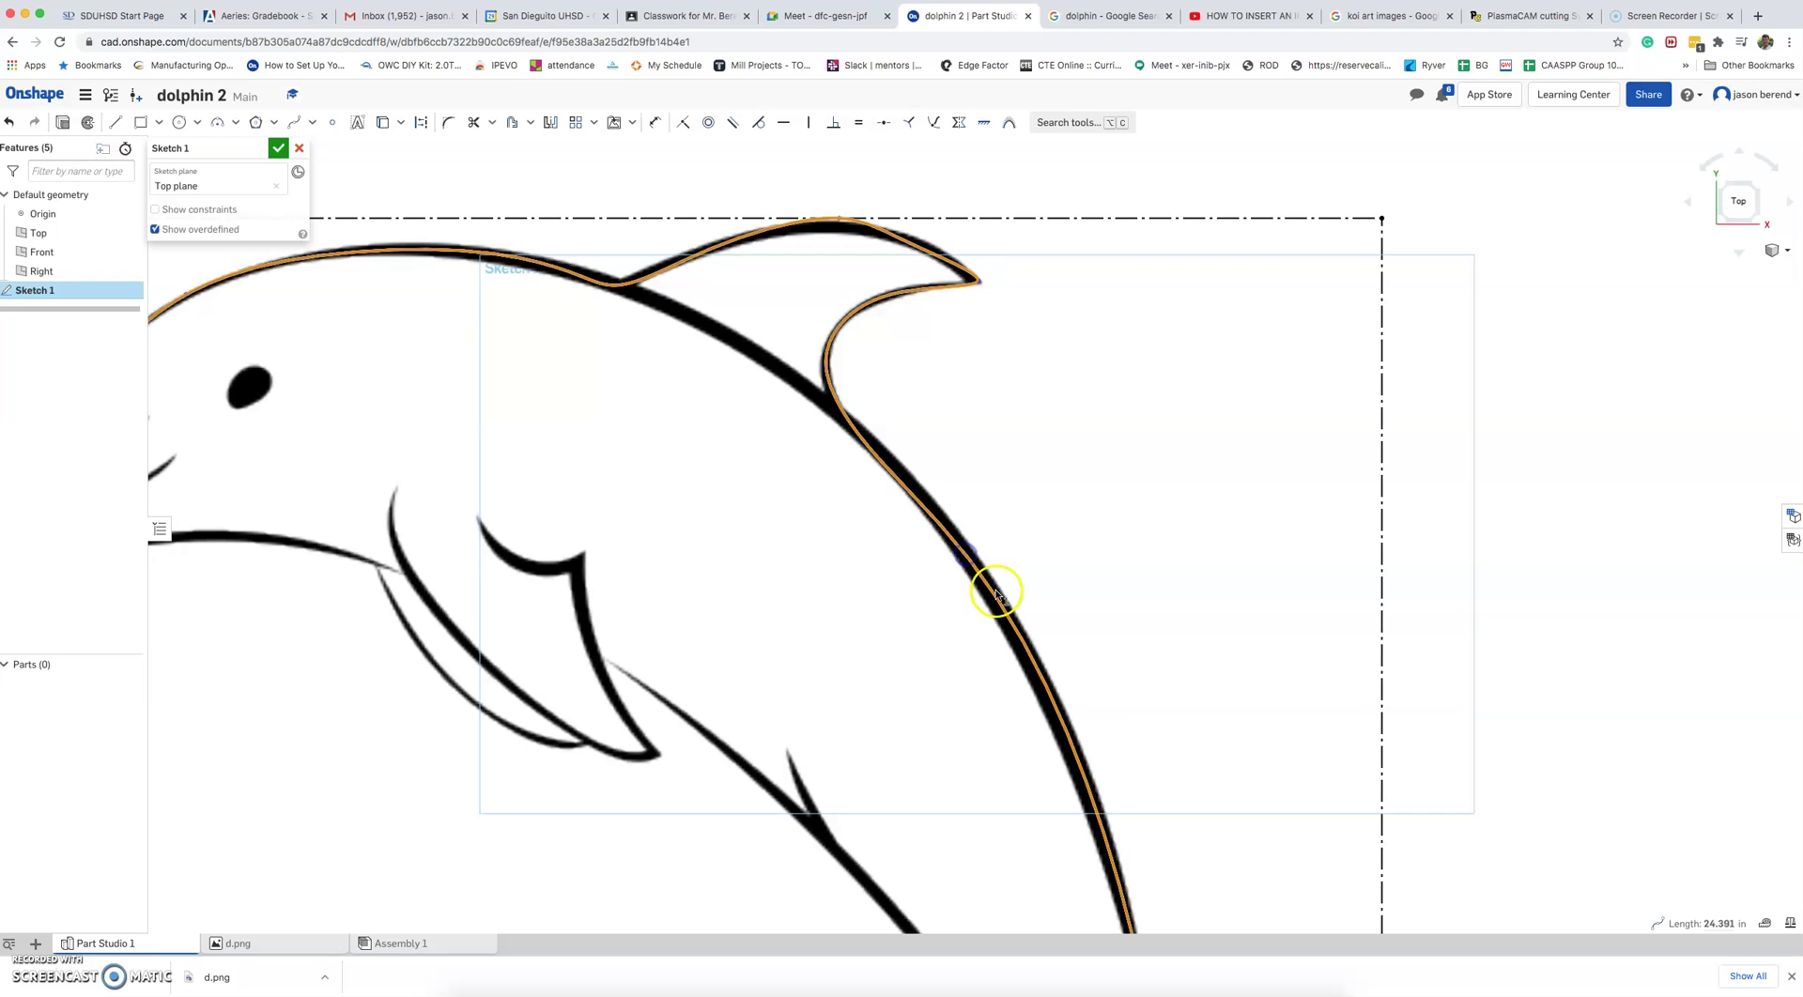
left_click(1070, 744)
Step: Pull the spline's forehead endpoint down onto the outline near the snout
scroll(749, 487, "down", 1)
middle_click_drag(750, 488, 1090, 507)
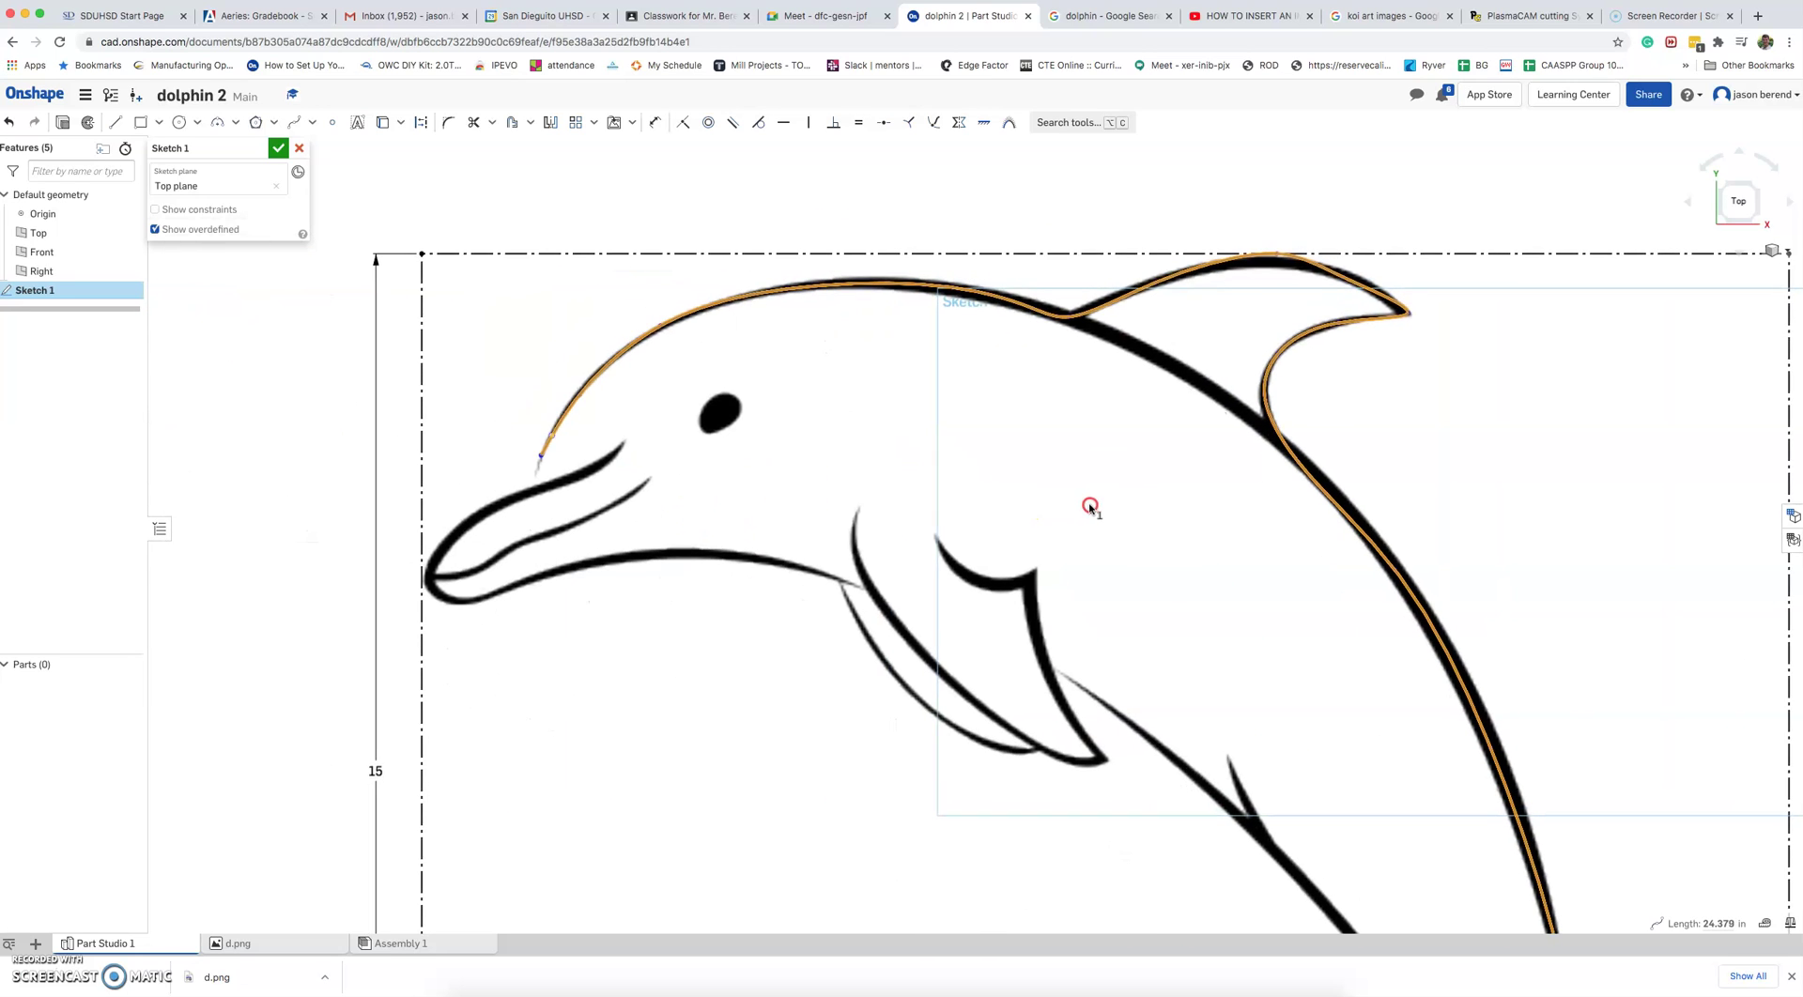
scroll(577, 467, "up", 1)
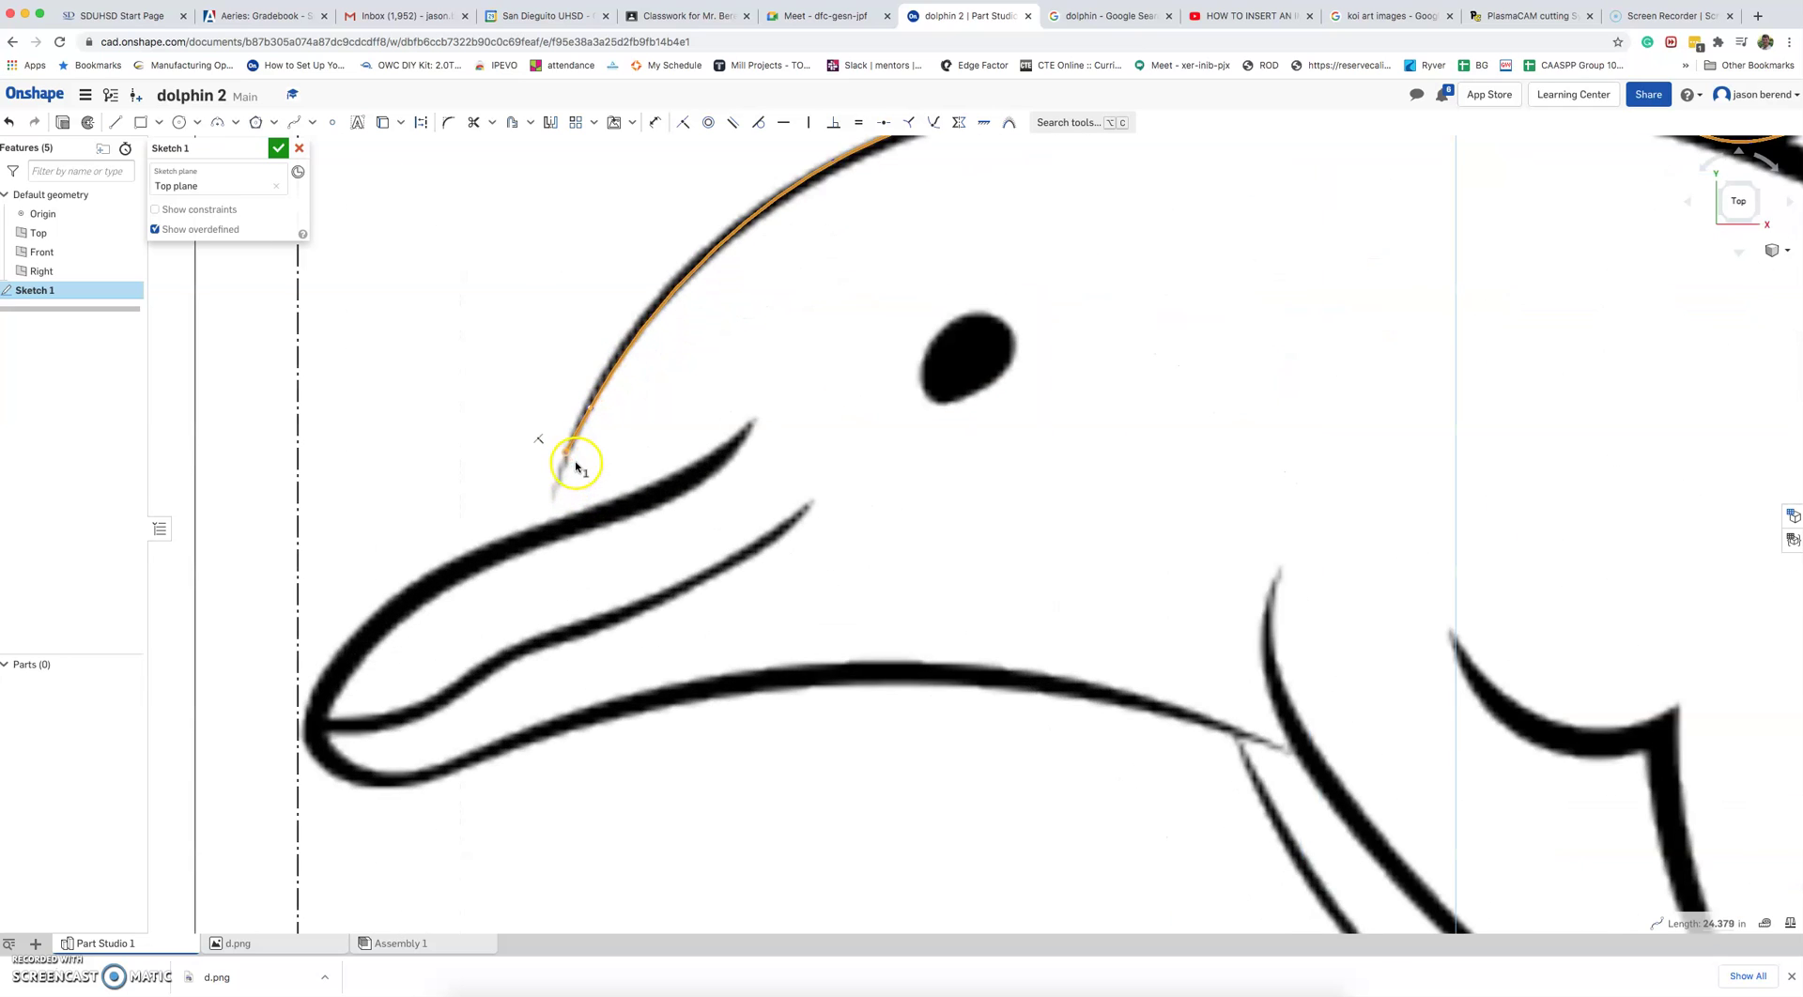
mouse_move(565, 453)
left_mouse_down()
mouse_move(548, 520)
mouse_move(583, 414)
mouse_move(555, 463)
left_mouse_up()
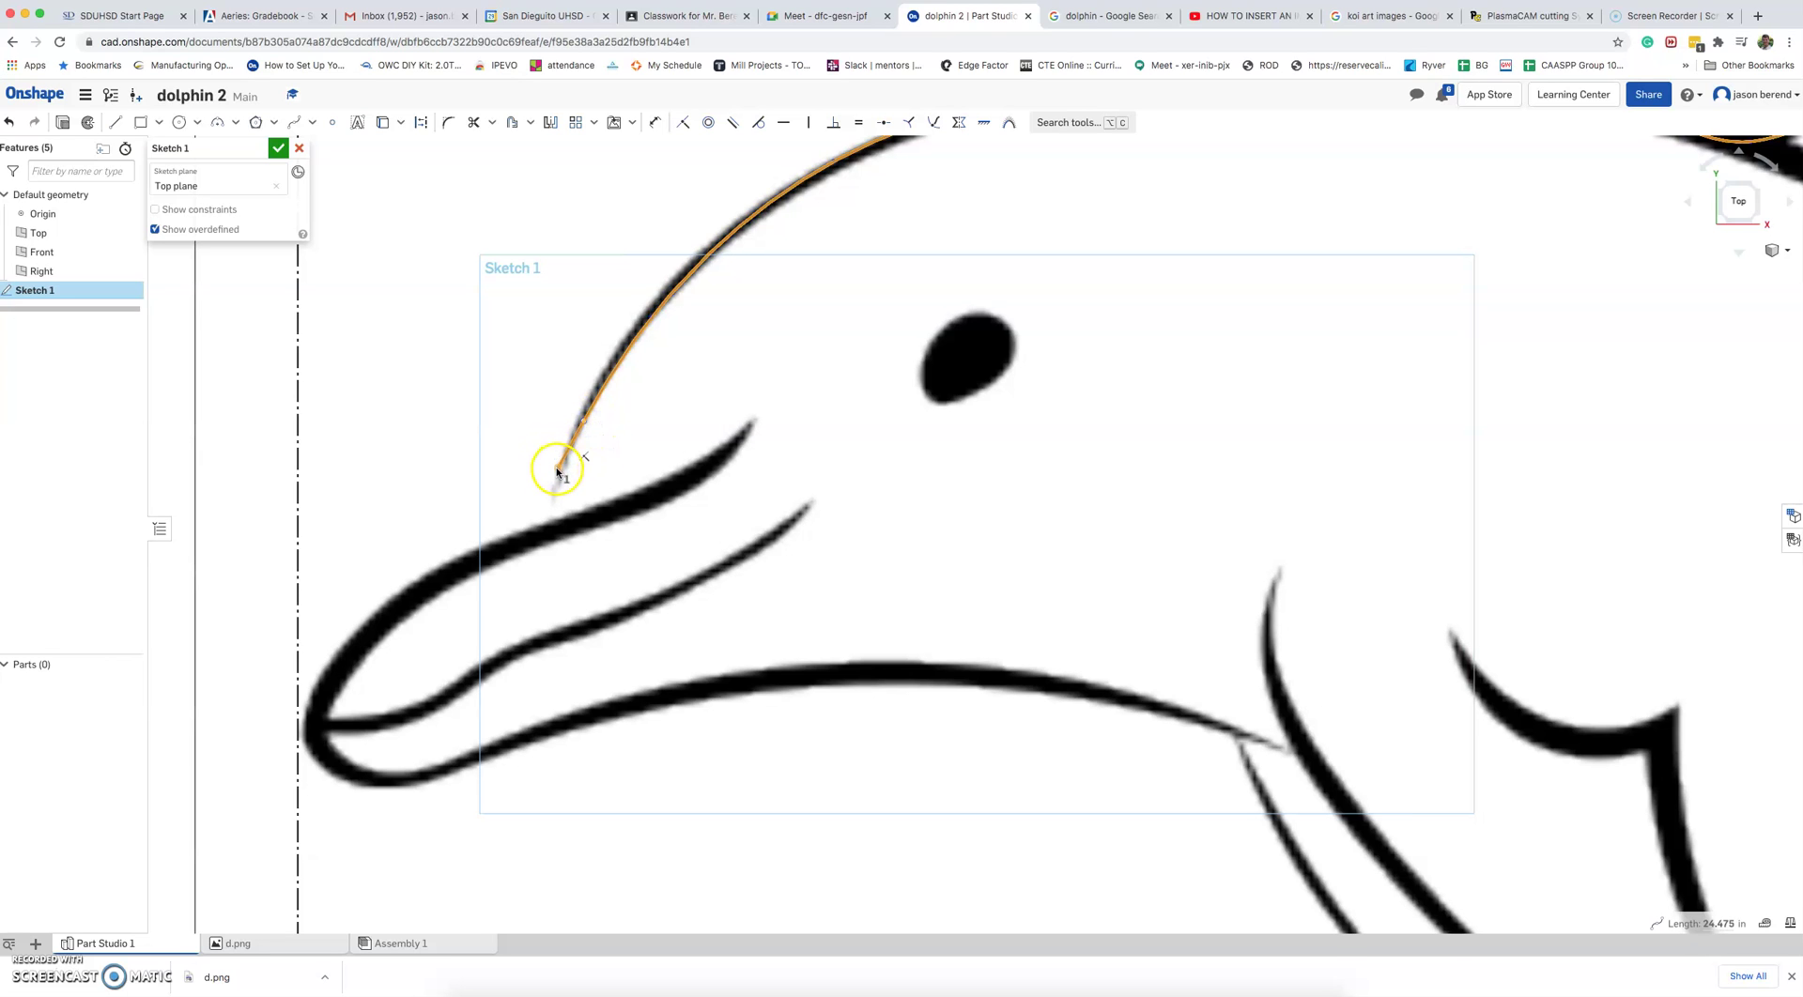
scroll(837, 391, "down", 5)
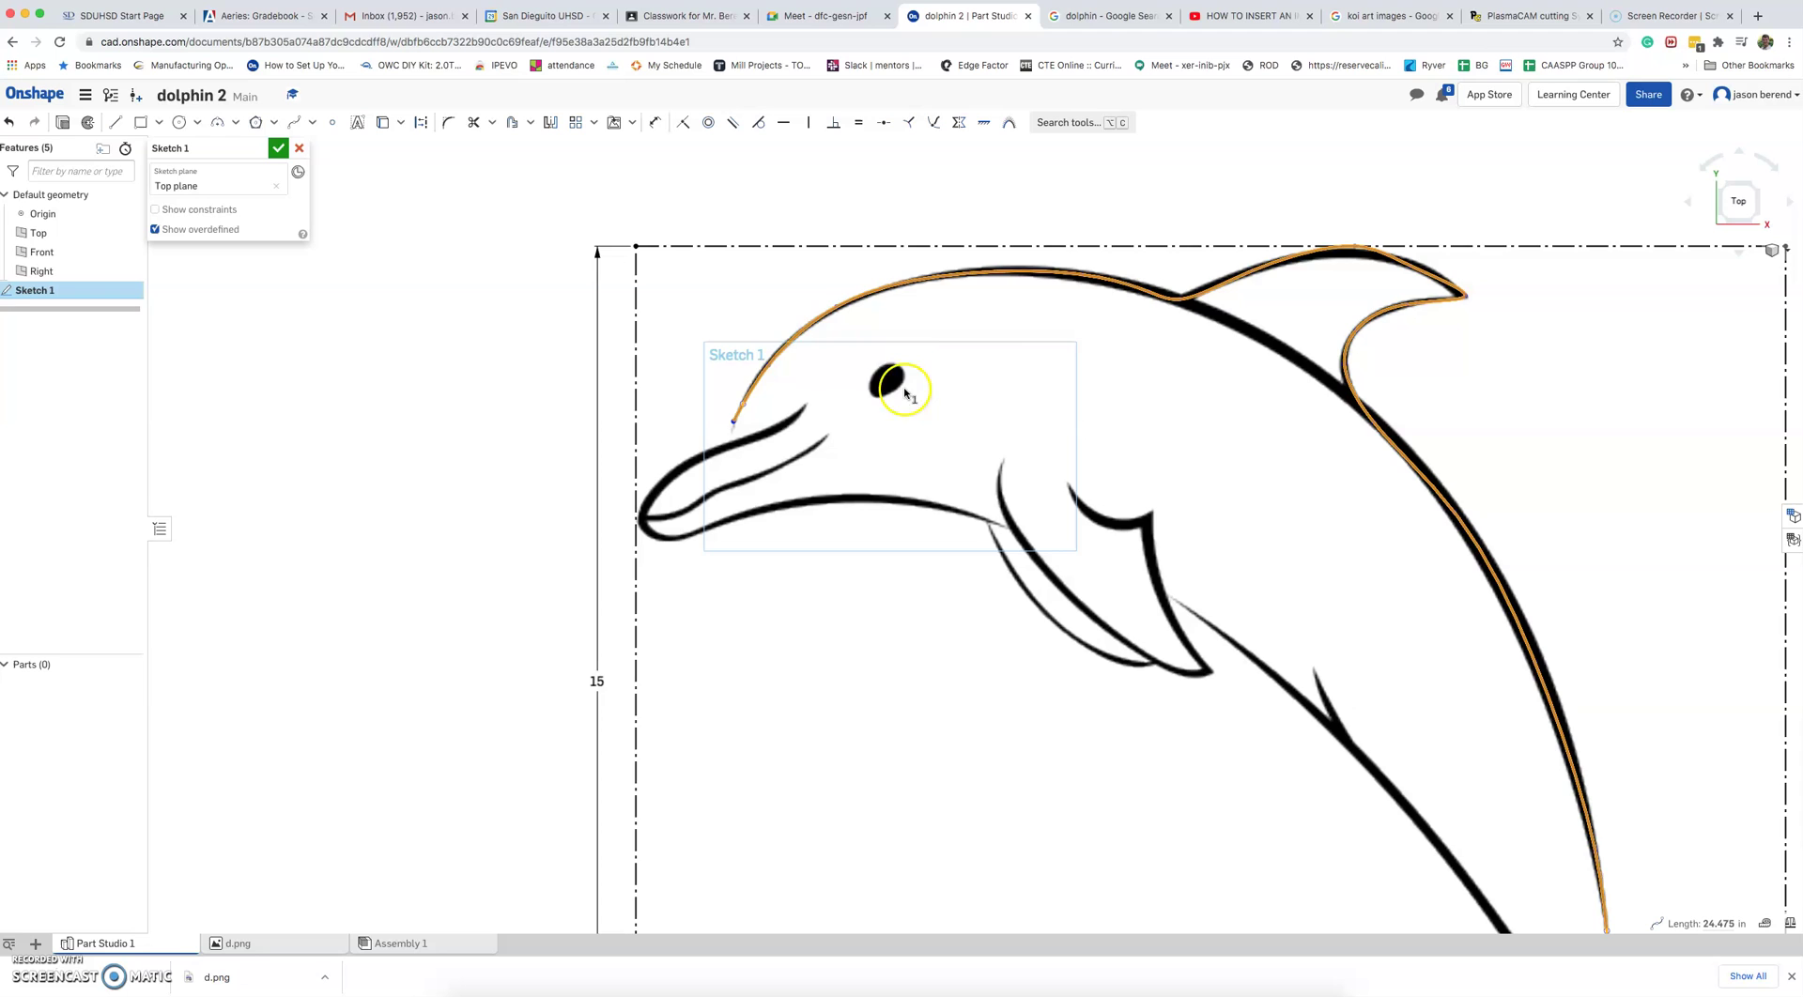
scroll(1022, 370, "up", 10)
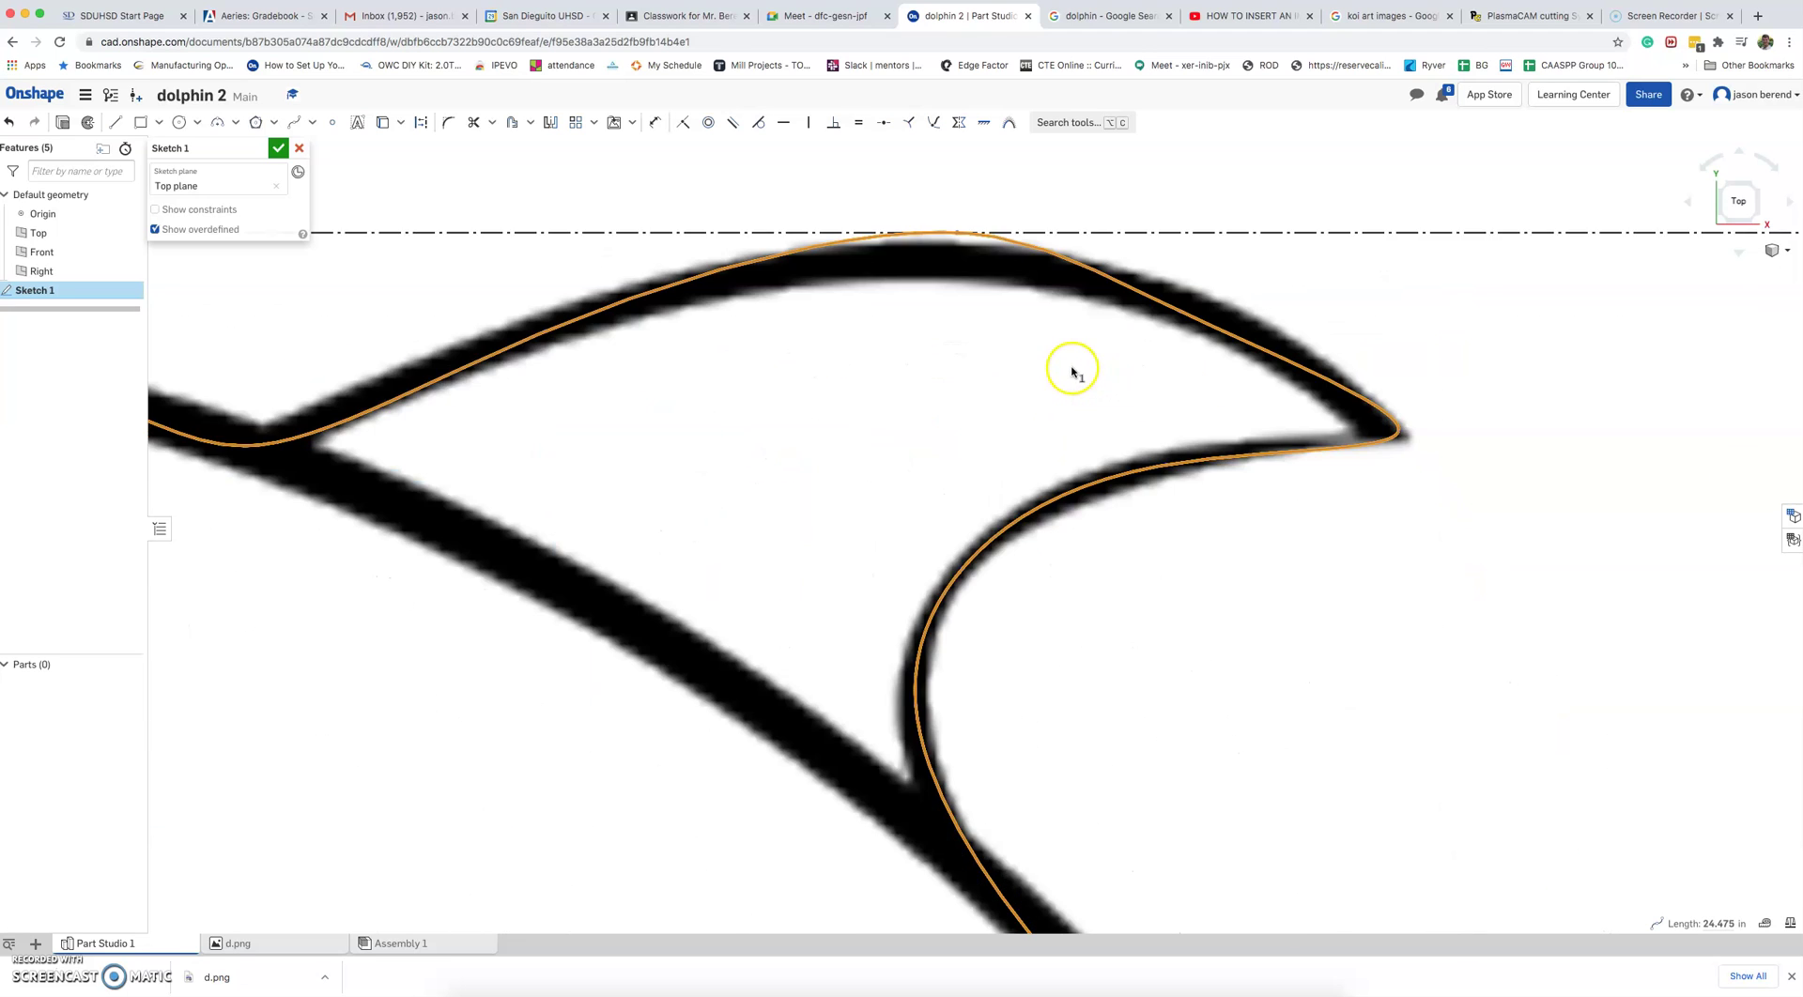
scroll(1071, 372, "down", 2)
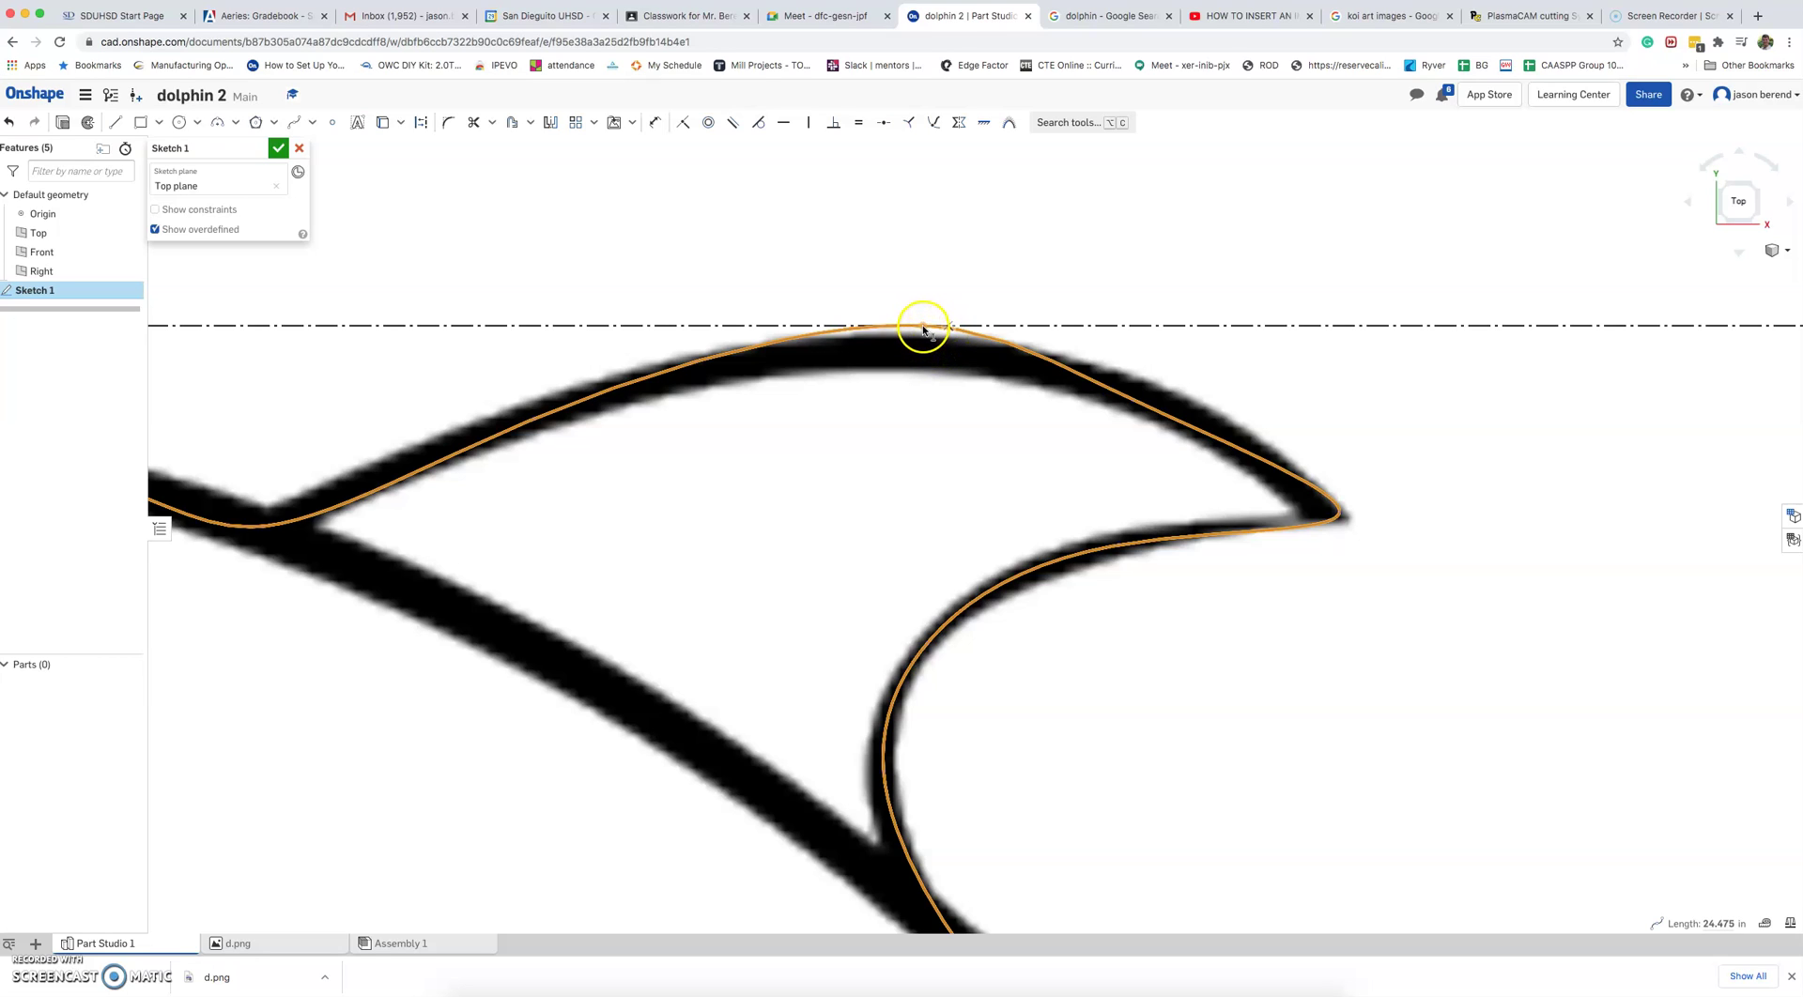
Step: Make the fin spline tangent to the dashed top construction line
left_click(928, 330)
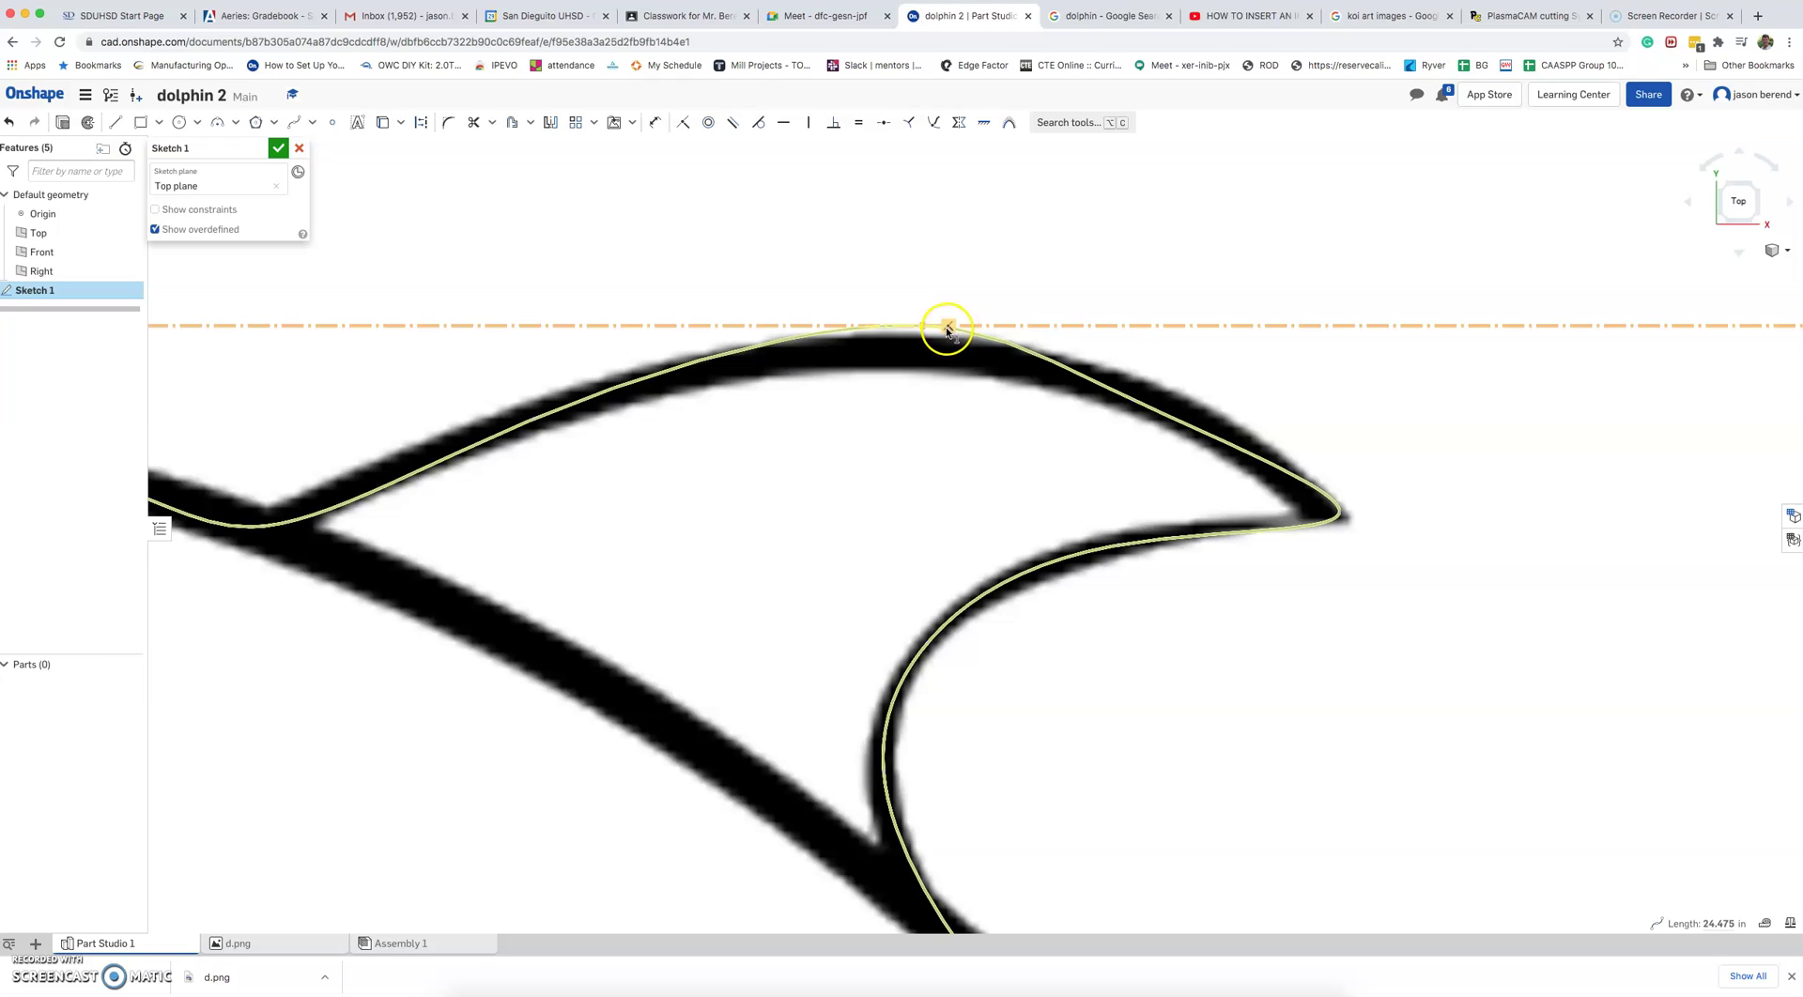
left_click(947, 327)
key("t")
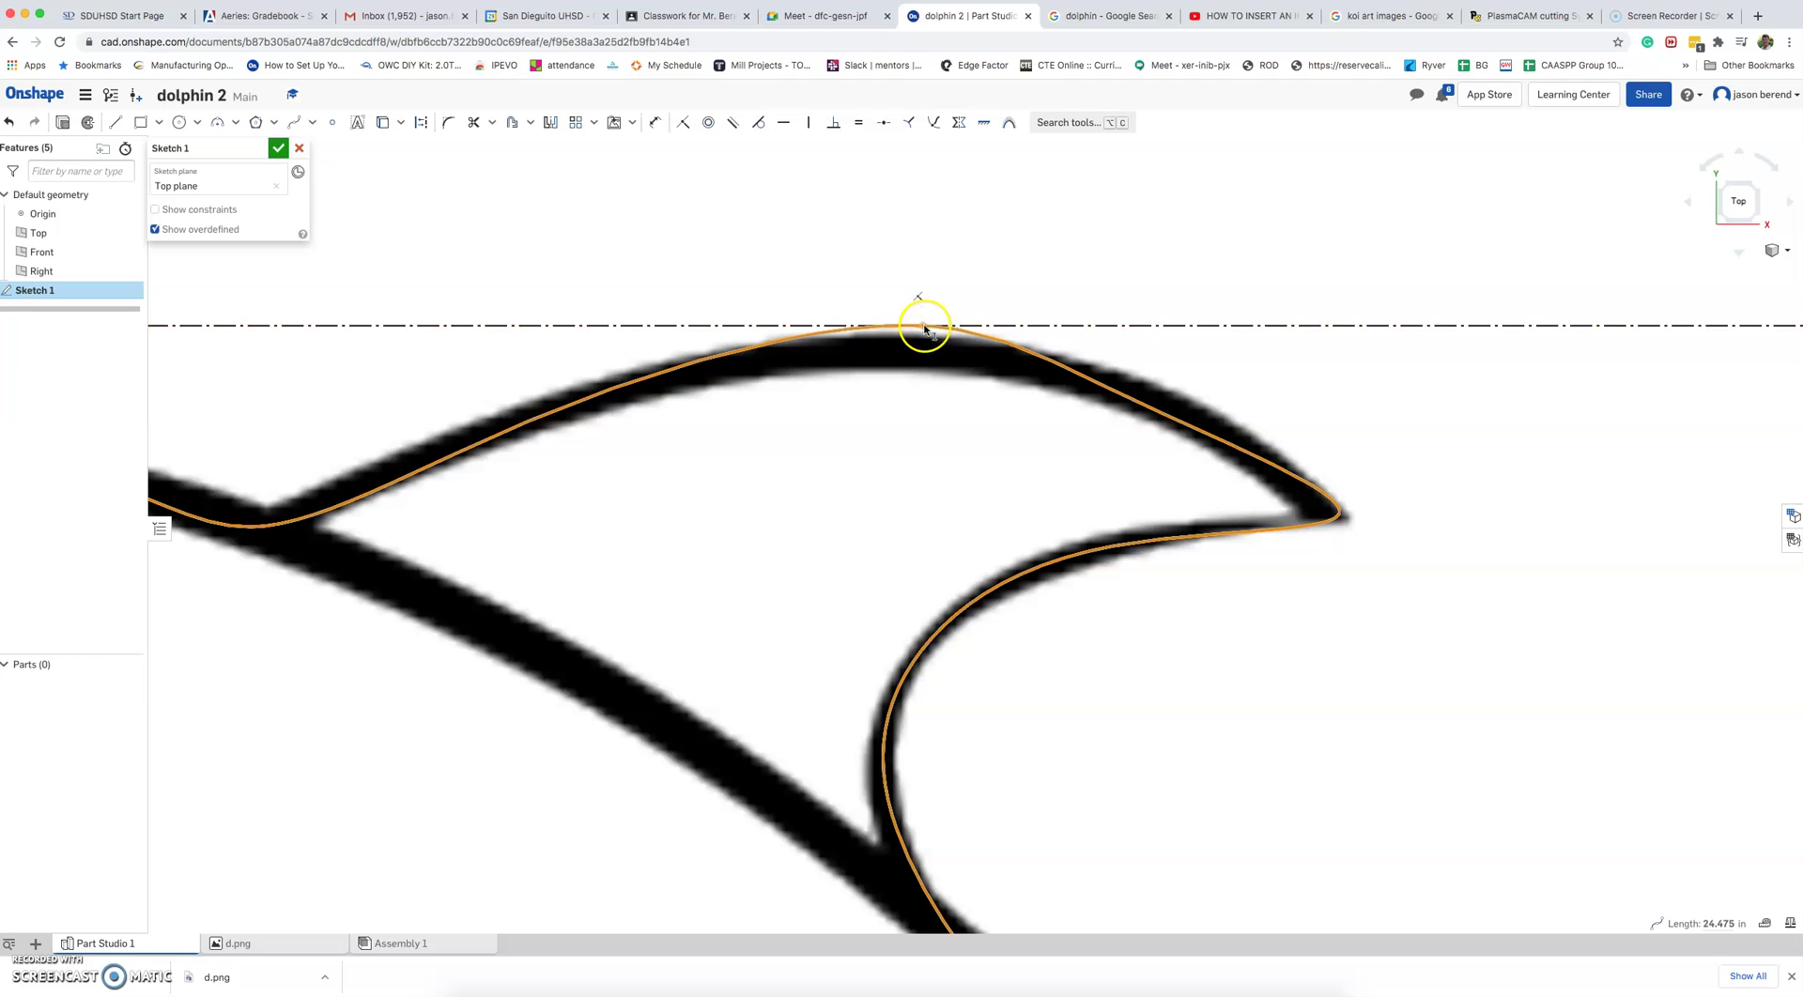
left_click(926, 359)
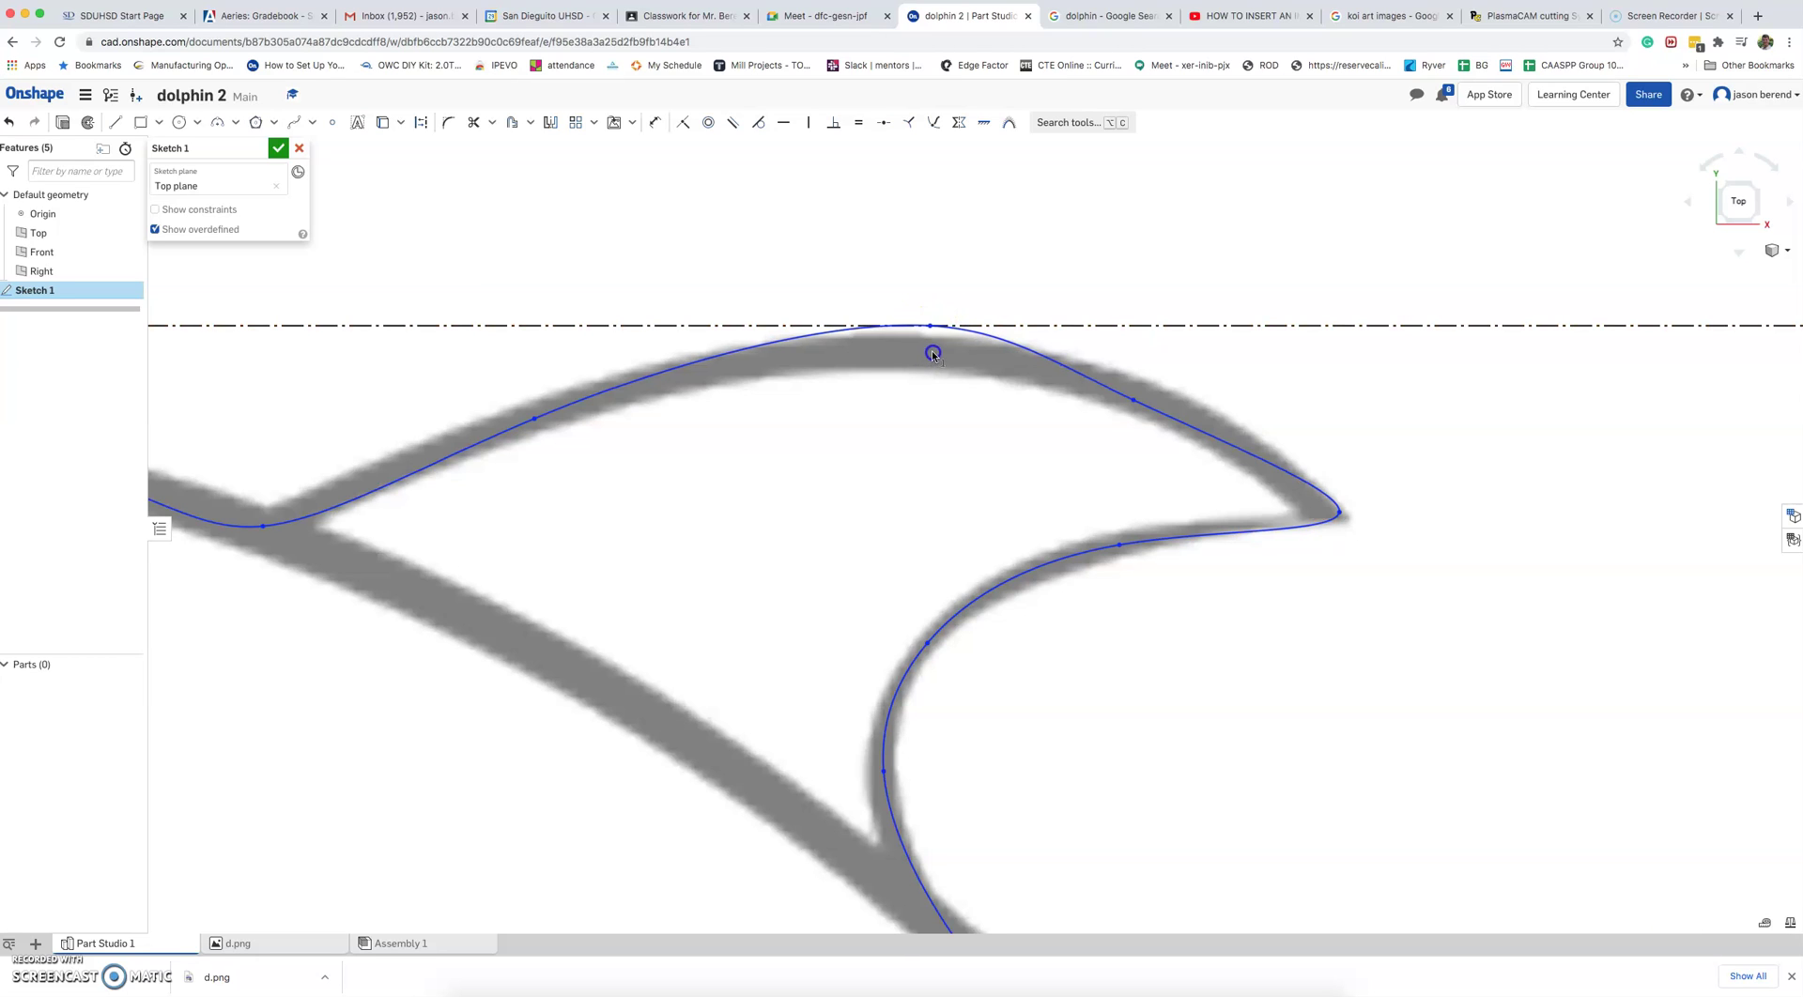
Step: Delete the tangency at the fin apex and drag the apex down onto the fin's edge
left_click(927, 324)
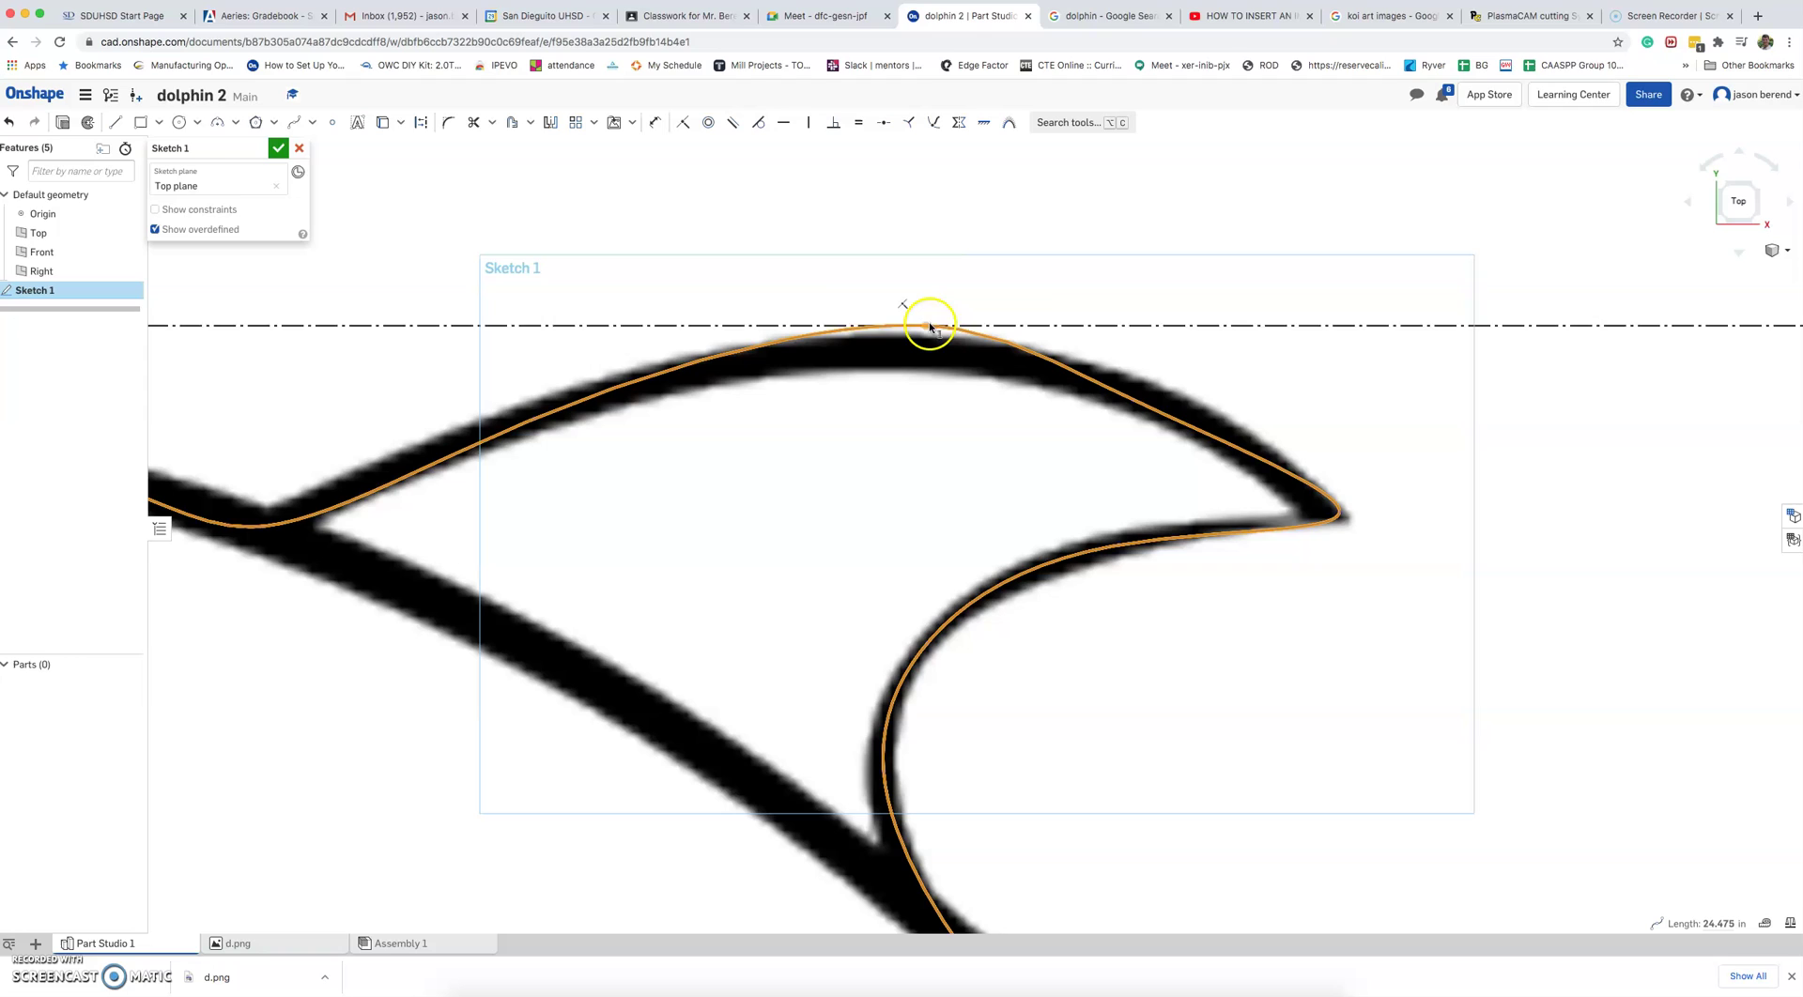
left_click(903, 305)
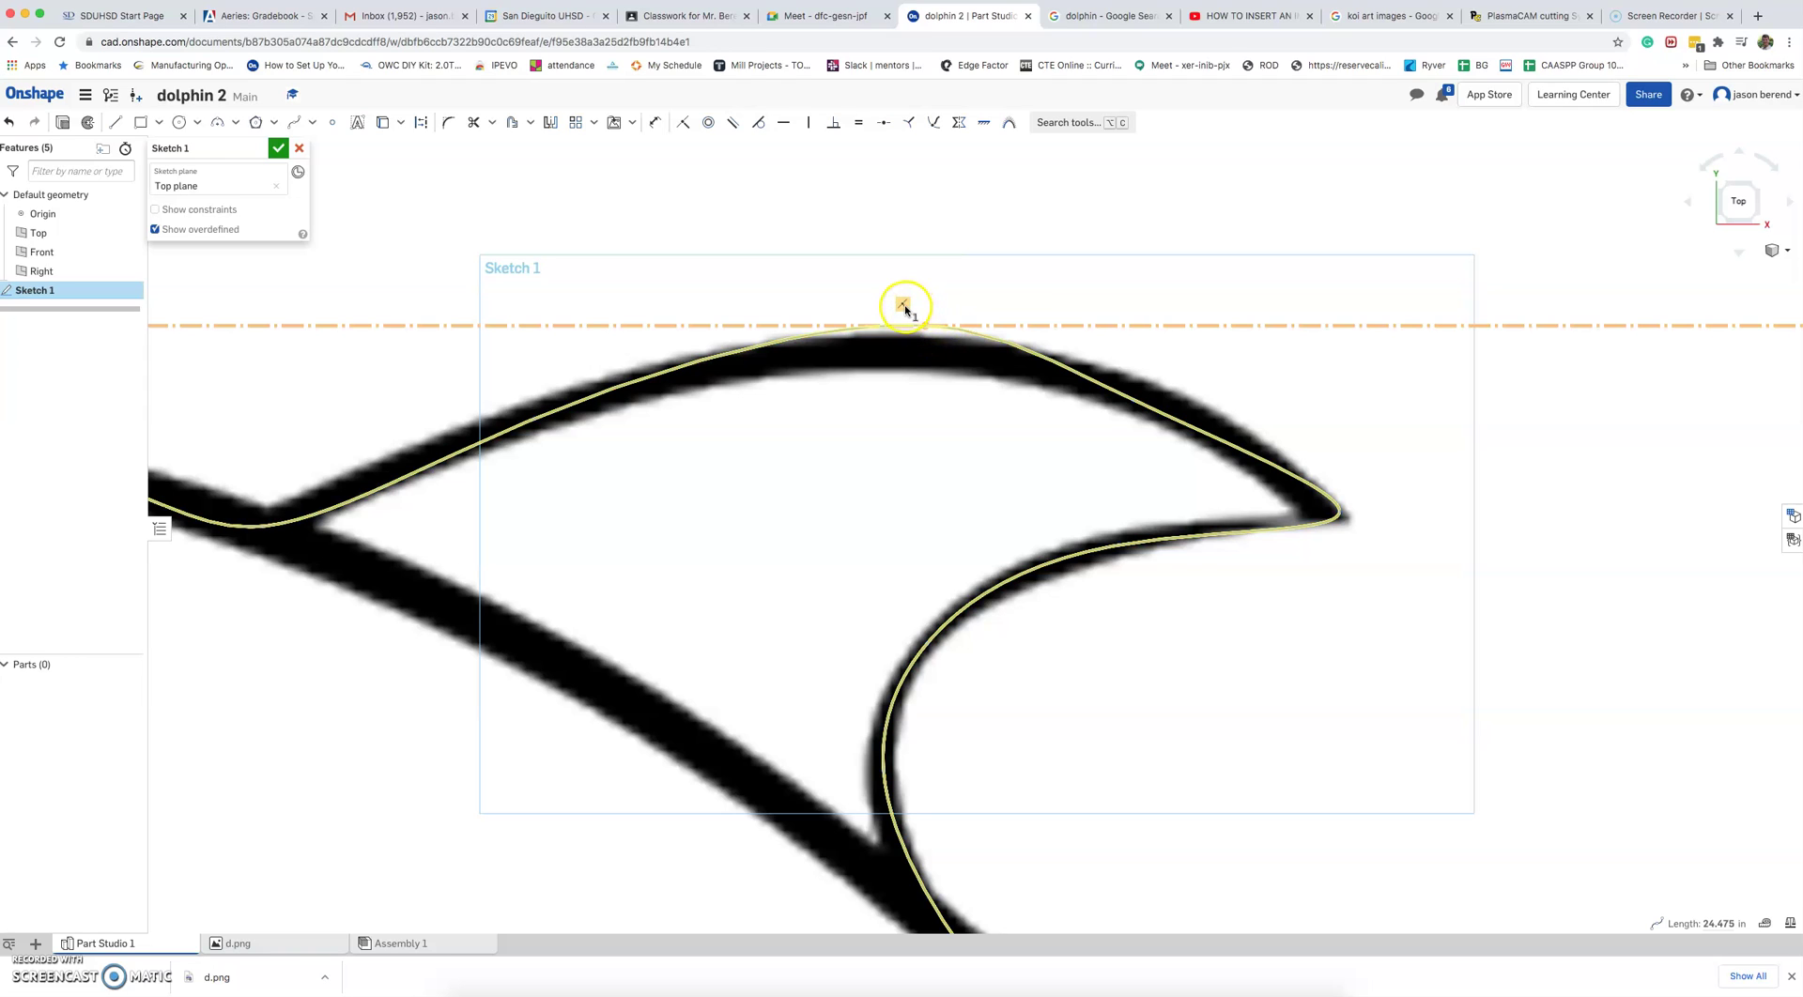
left_click(903, 305)
key("Delete")
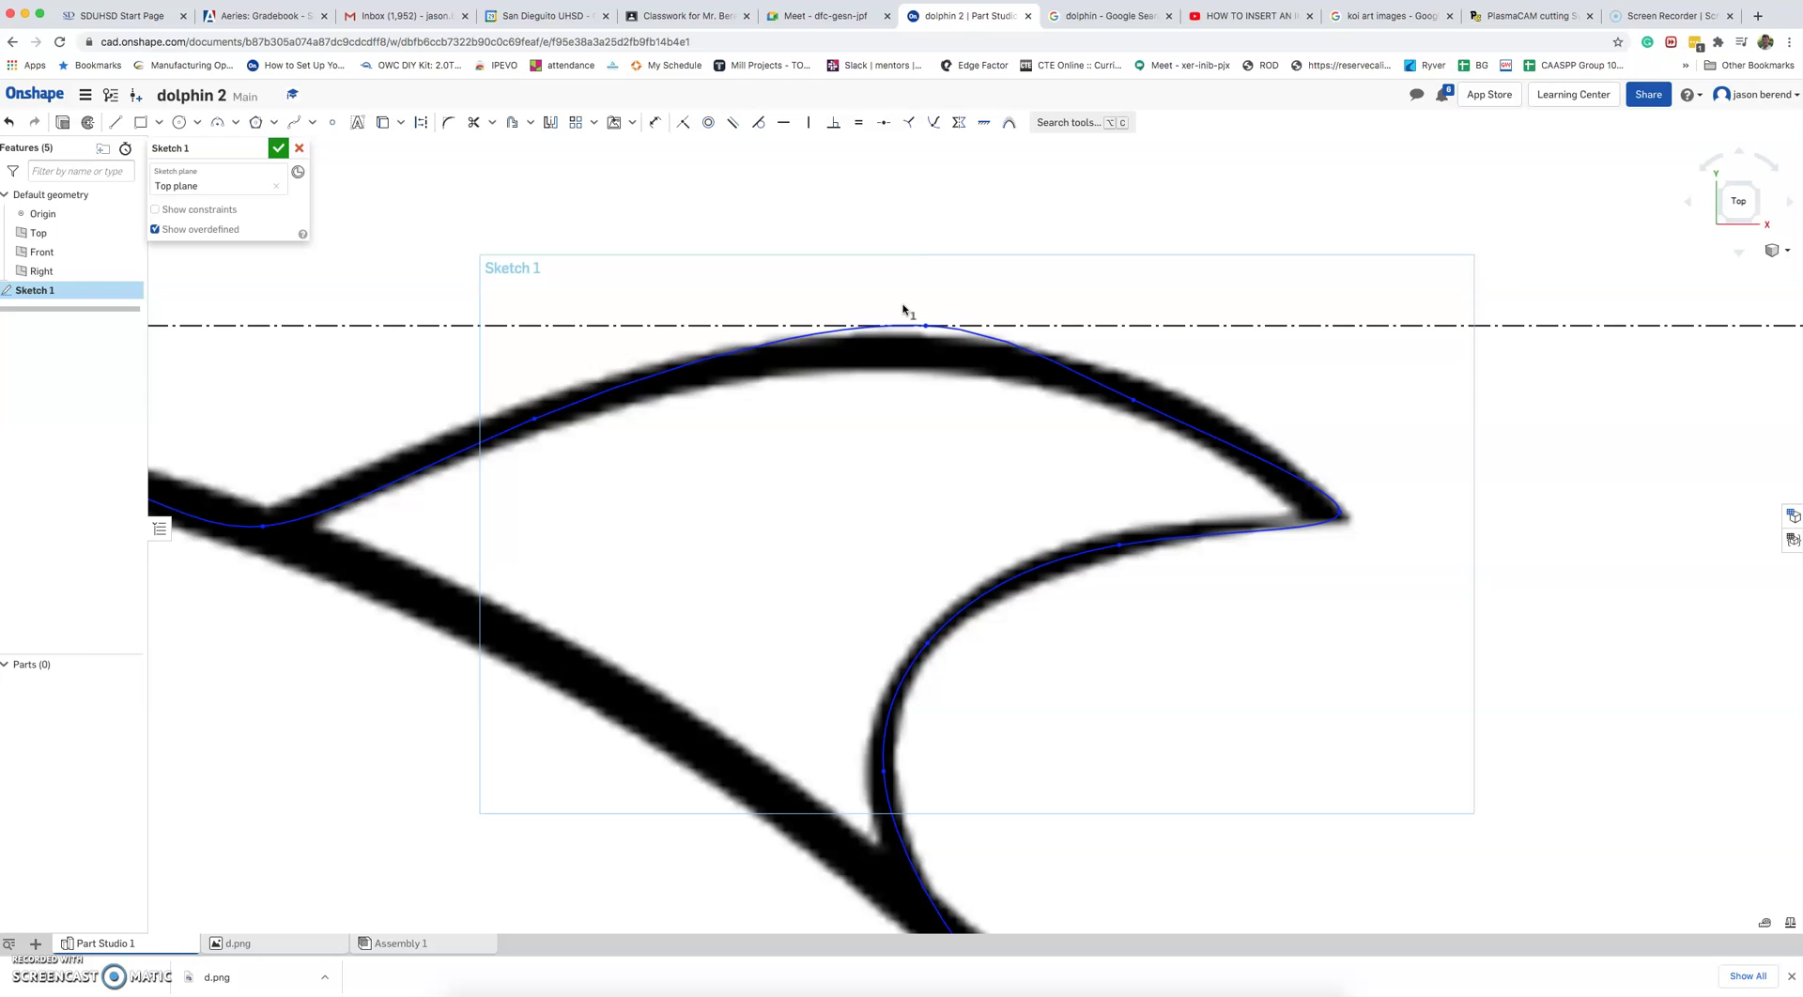
left_click_drag(926, 327, 927, 350)
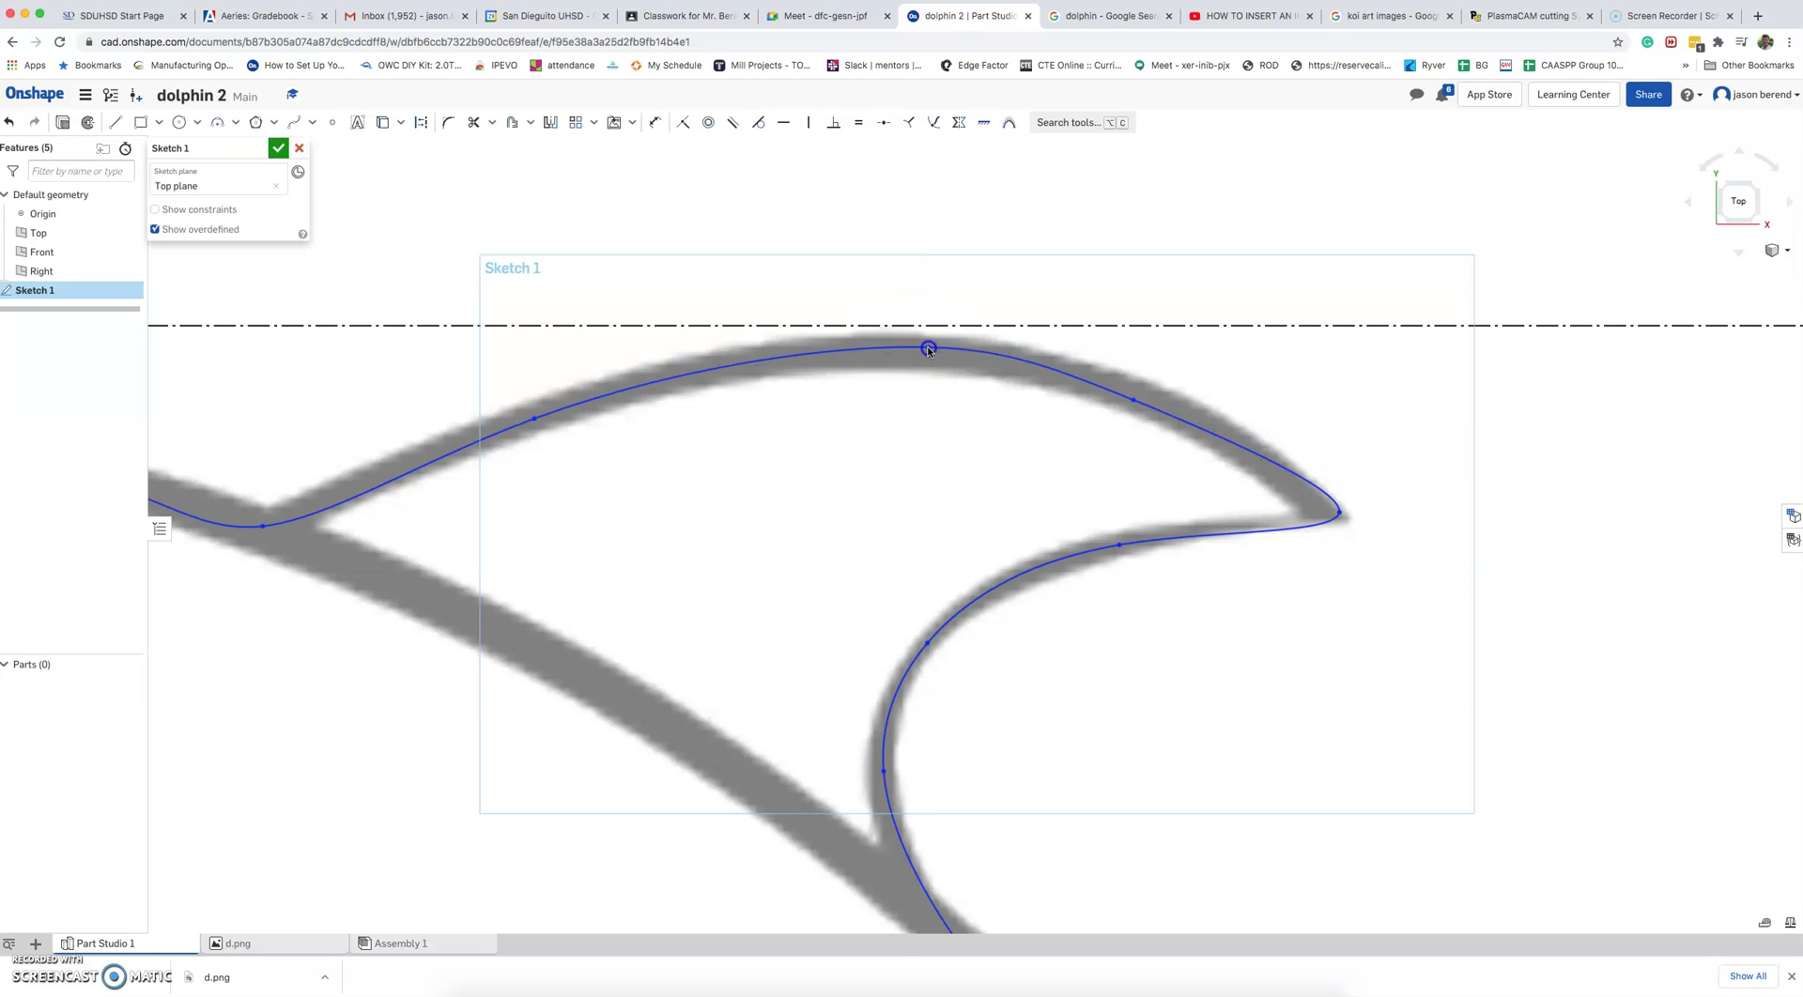
Step: Draw a three-point spline across the dorsal fin's base, from the outline's end to the fin's rear root
scroll(890, 435, "up", 2)
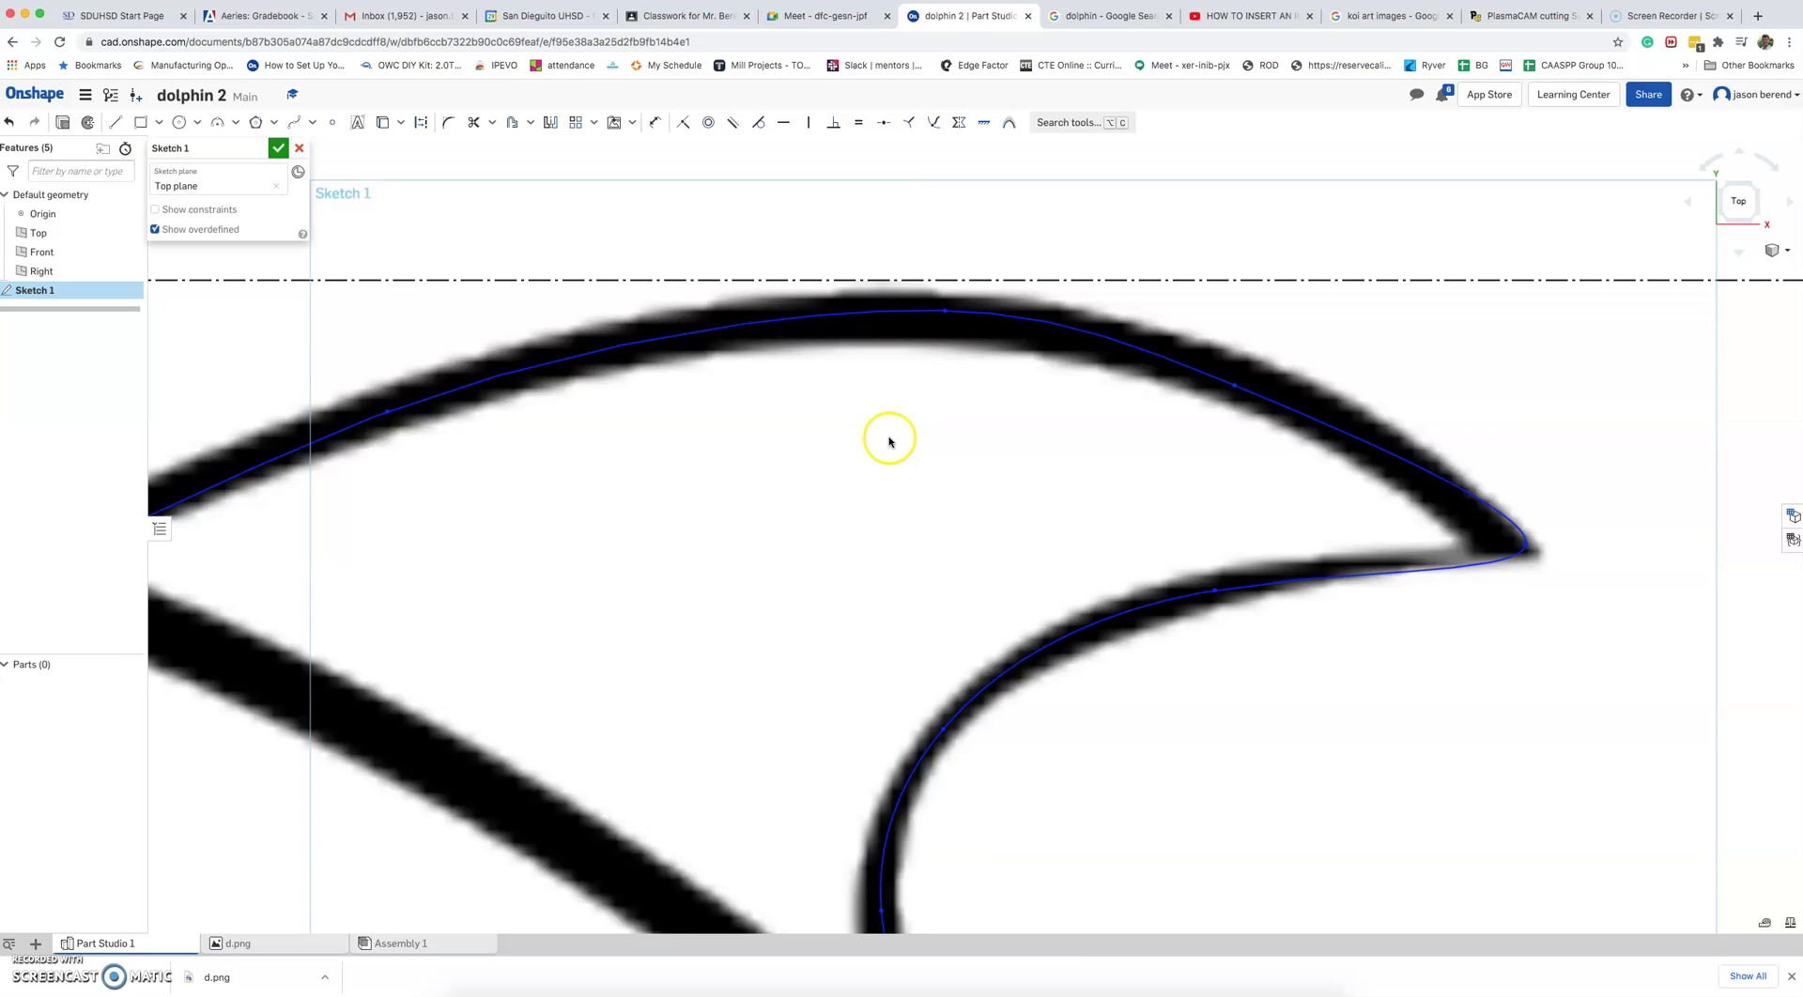
scroll(883, 443, "down", 5)
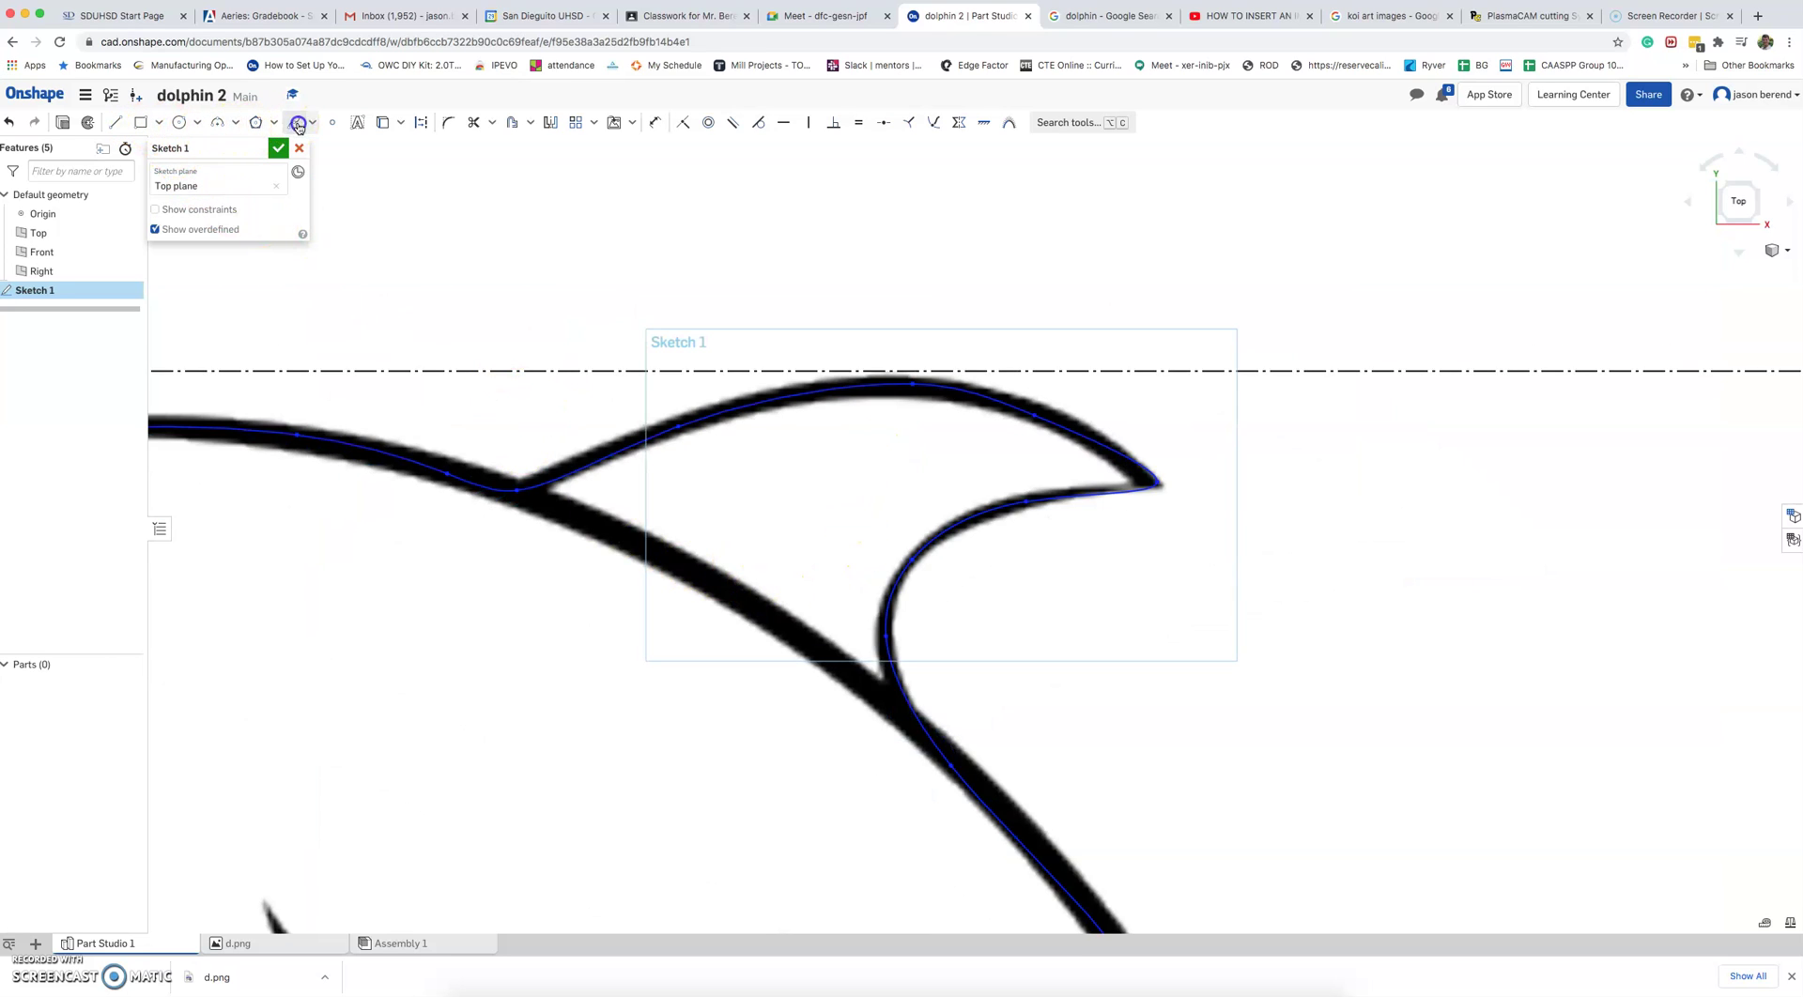
left_click(296, 122)
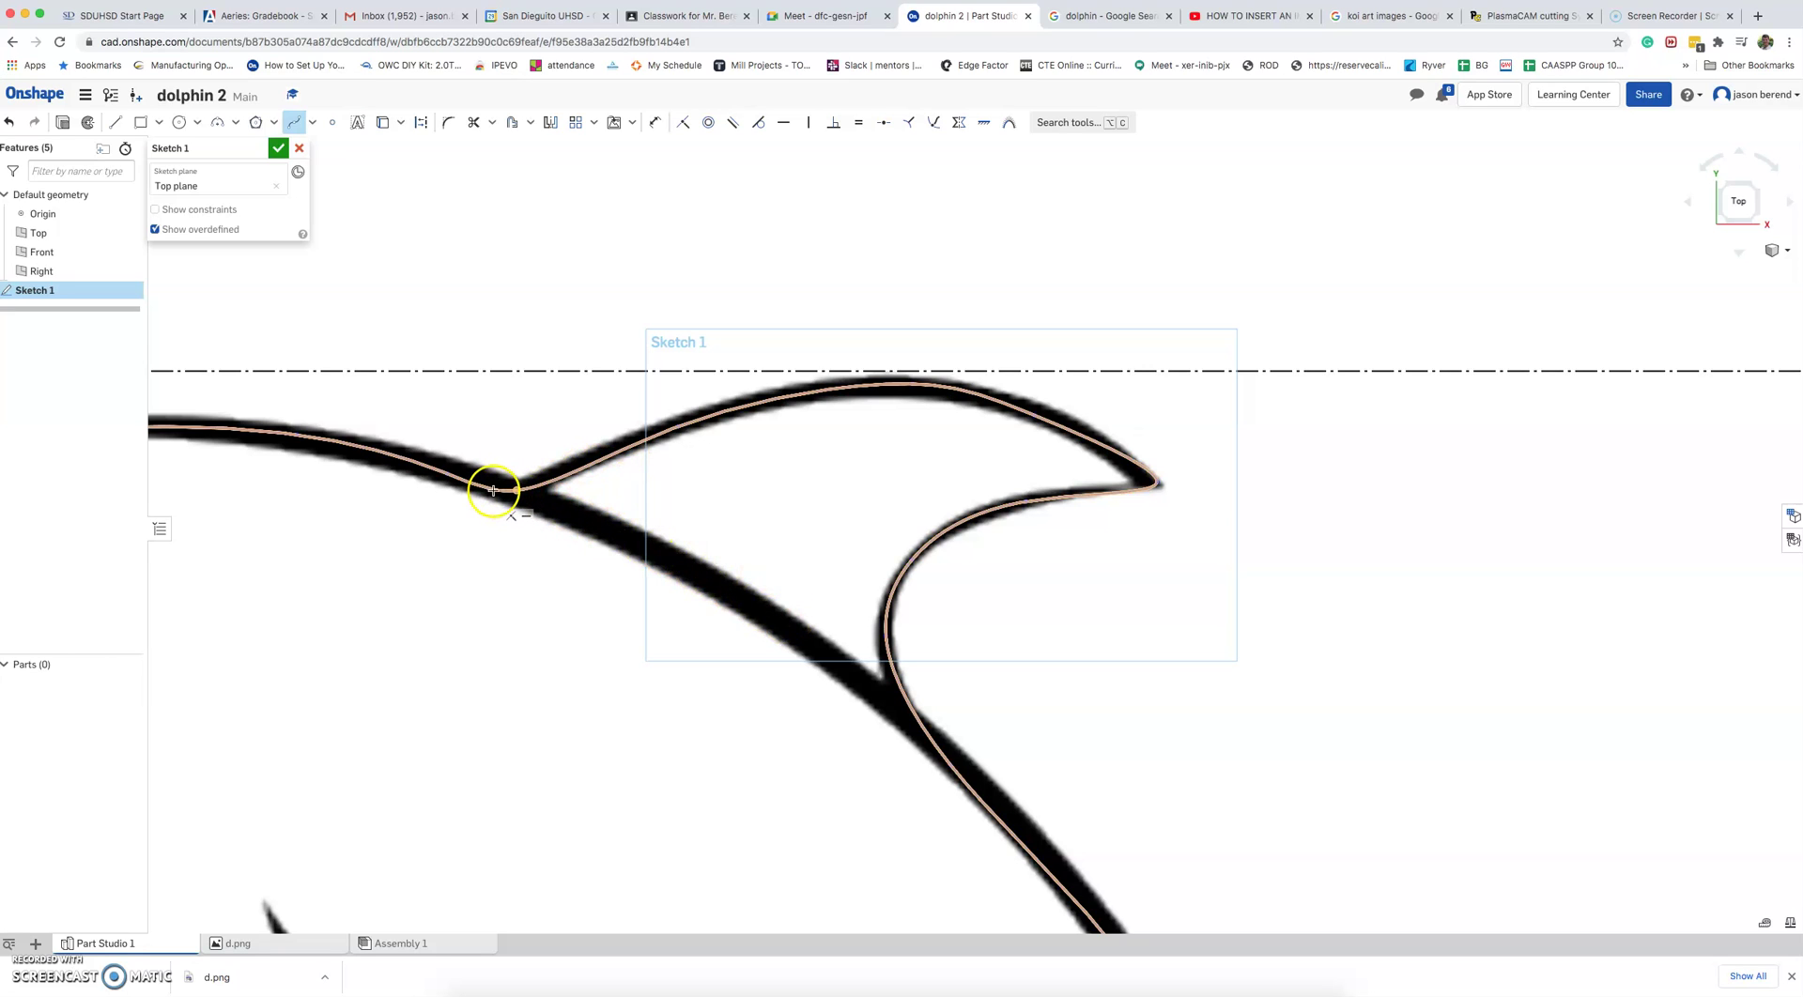
left_click(495, 489)
left_click(703, 575)
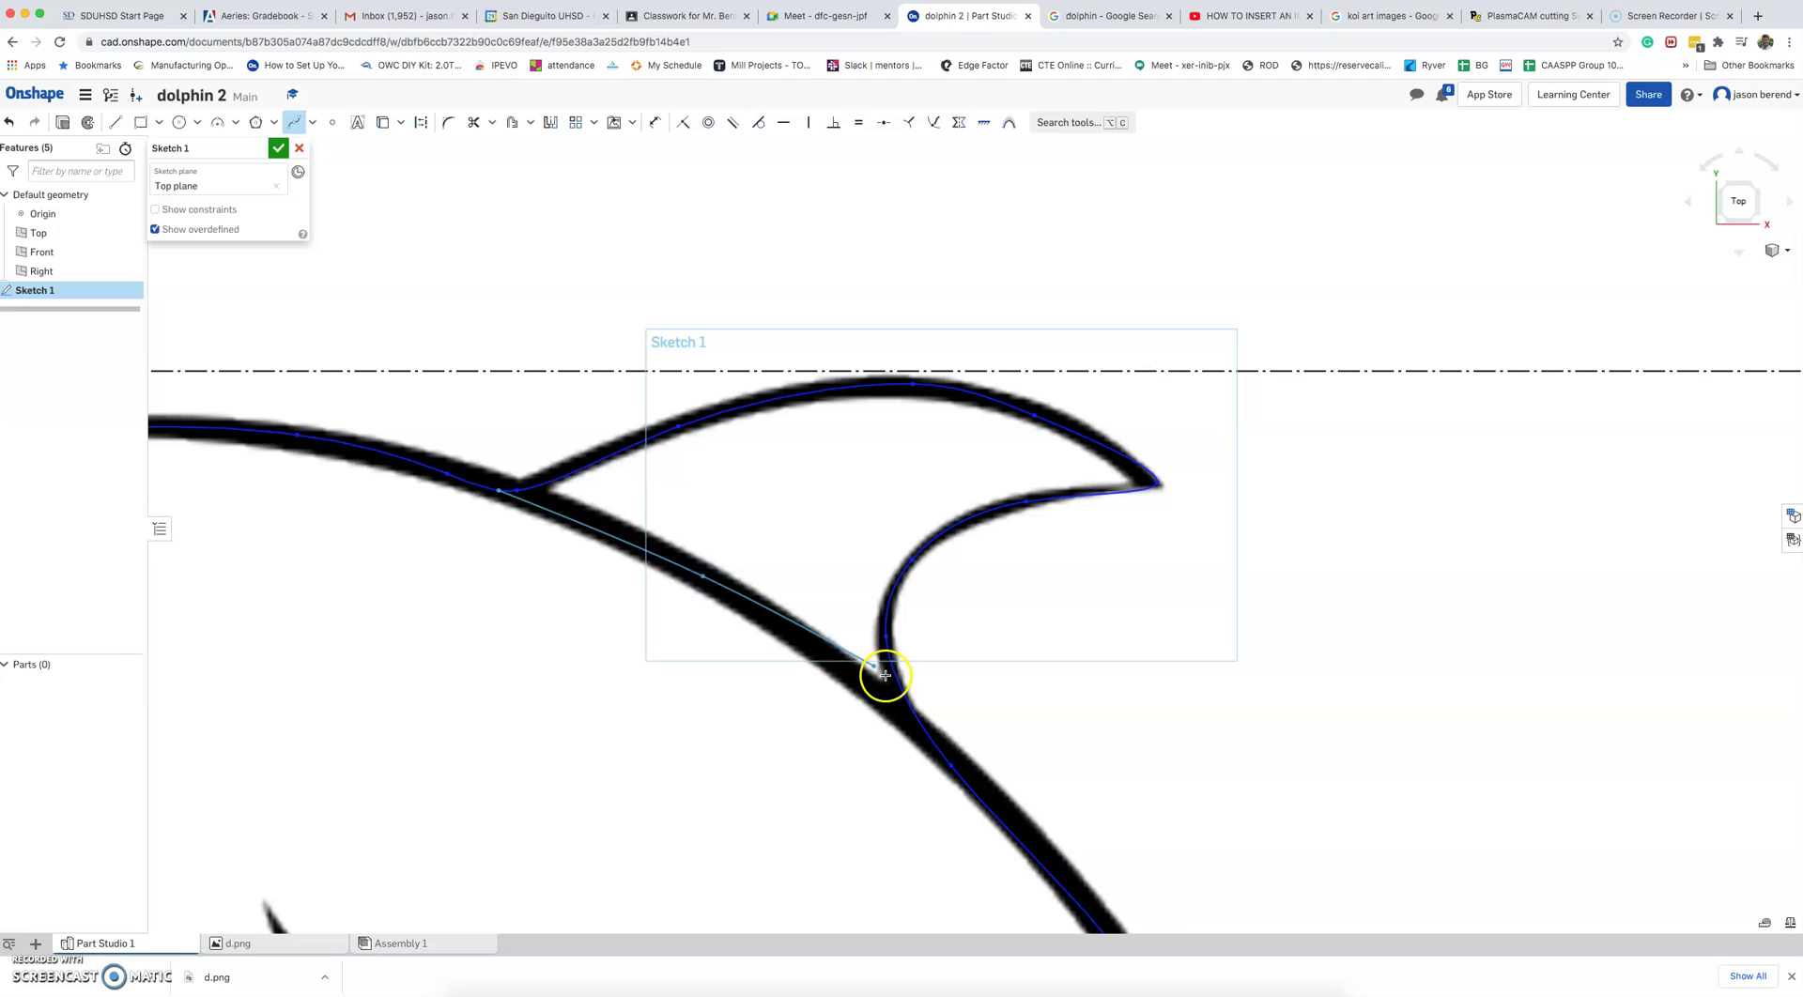
left_click(932, 750)
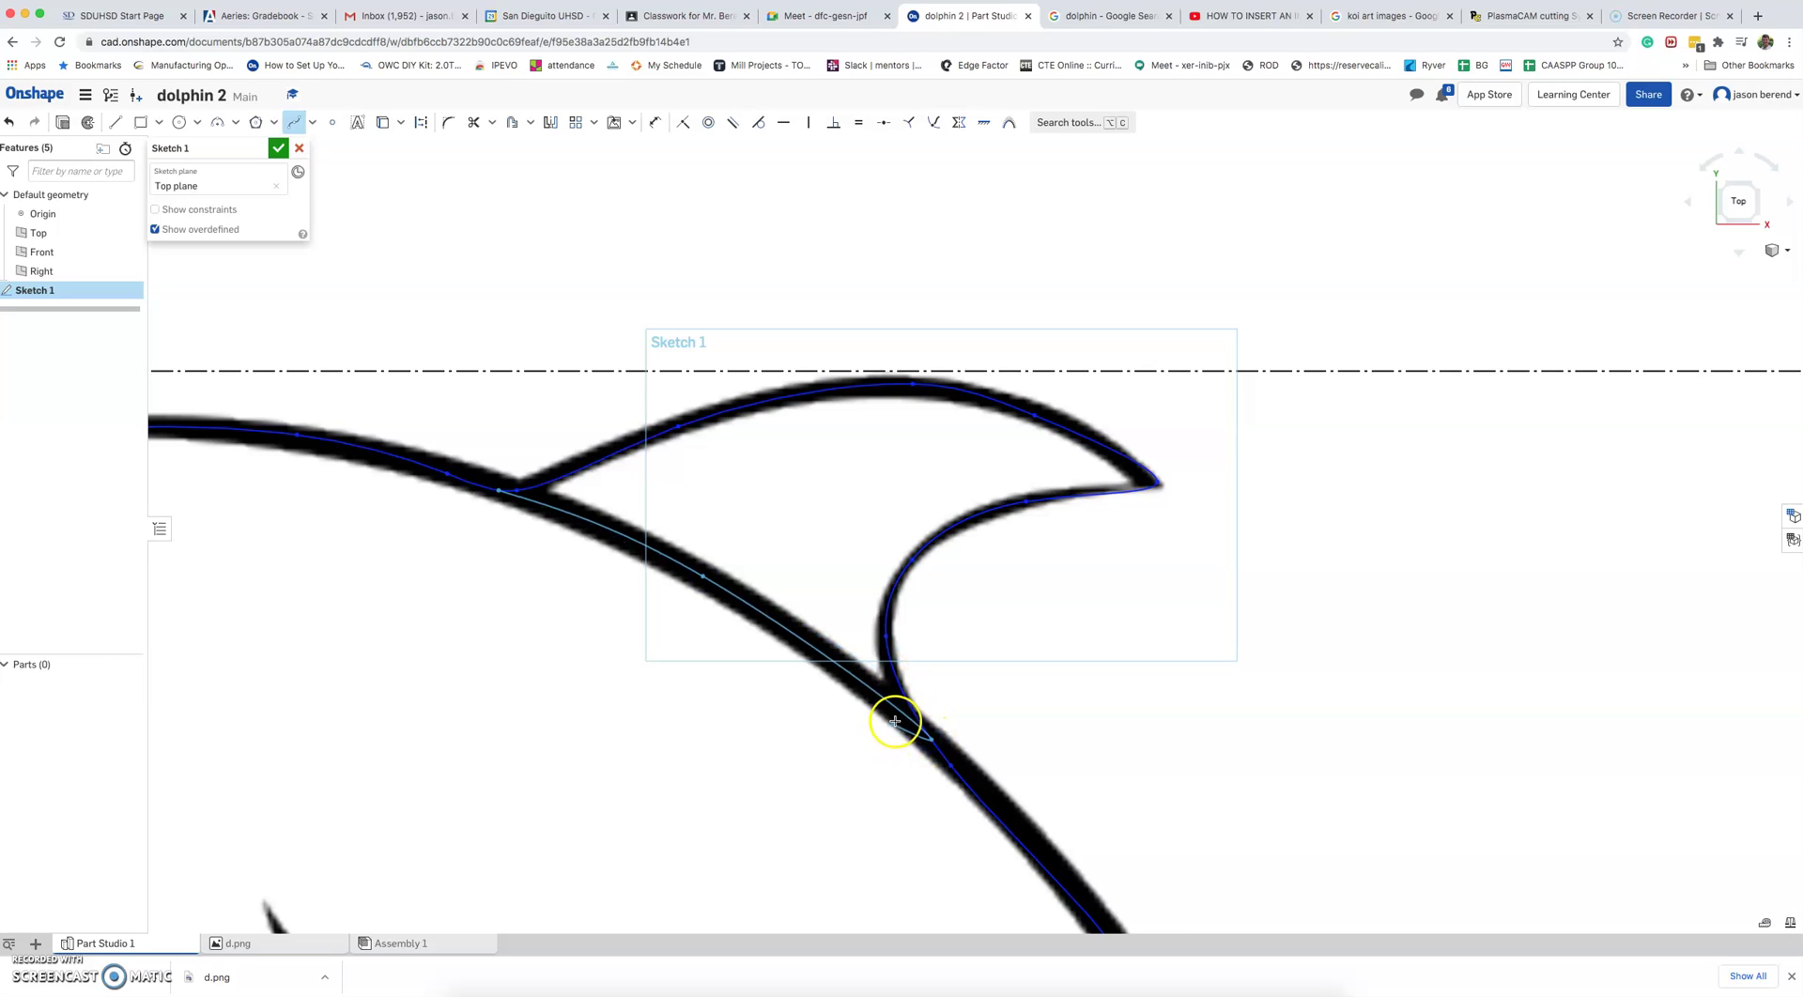
key("Escape")
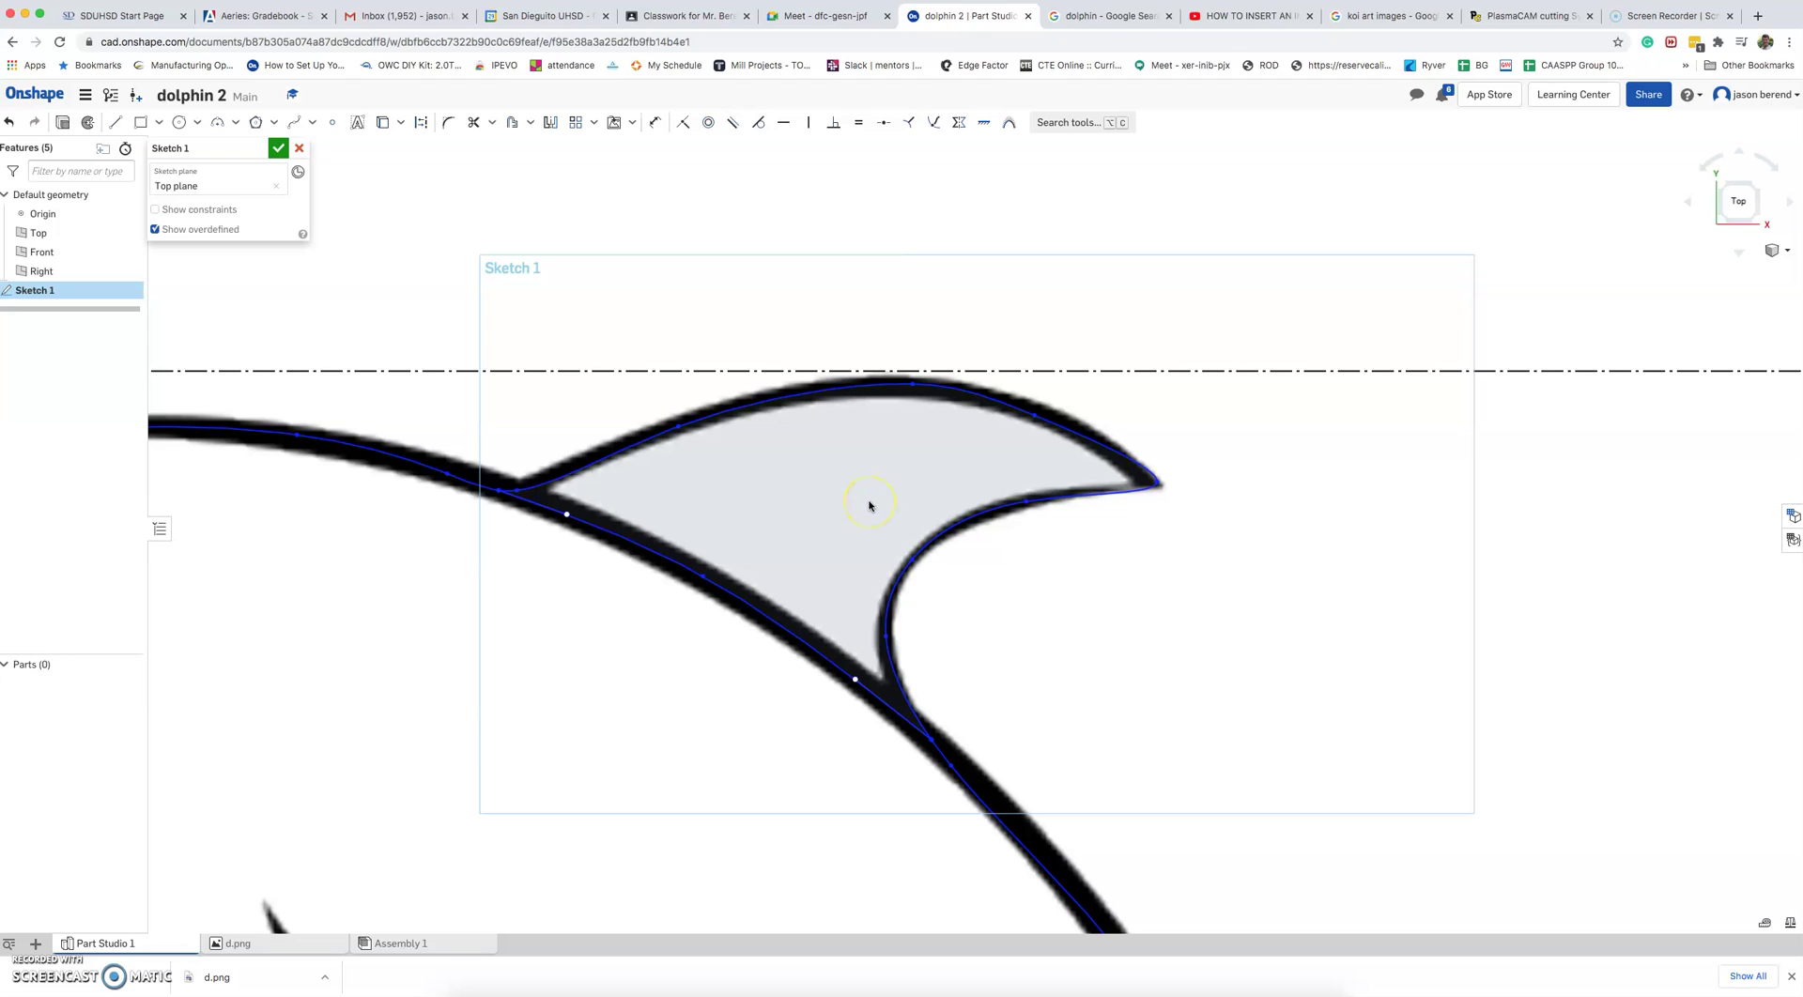
Step: Delete the new spline across the fin base
left_click(510, 496)
key("Delete")
left_click(116, 123)
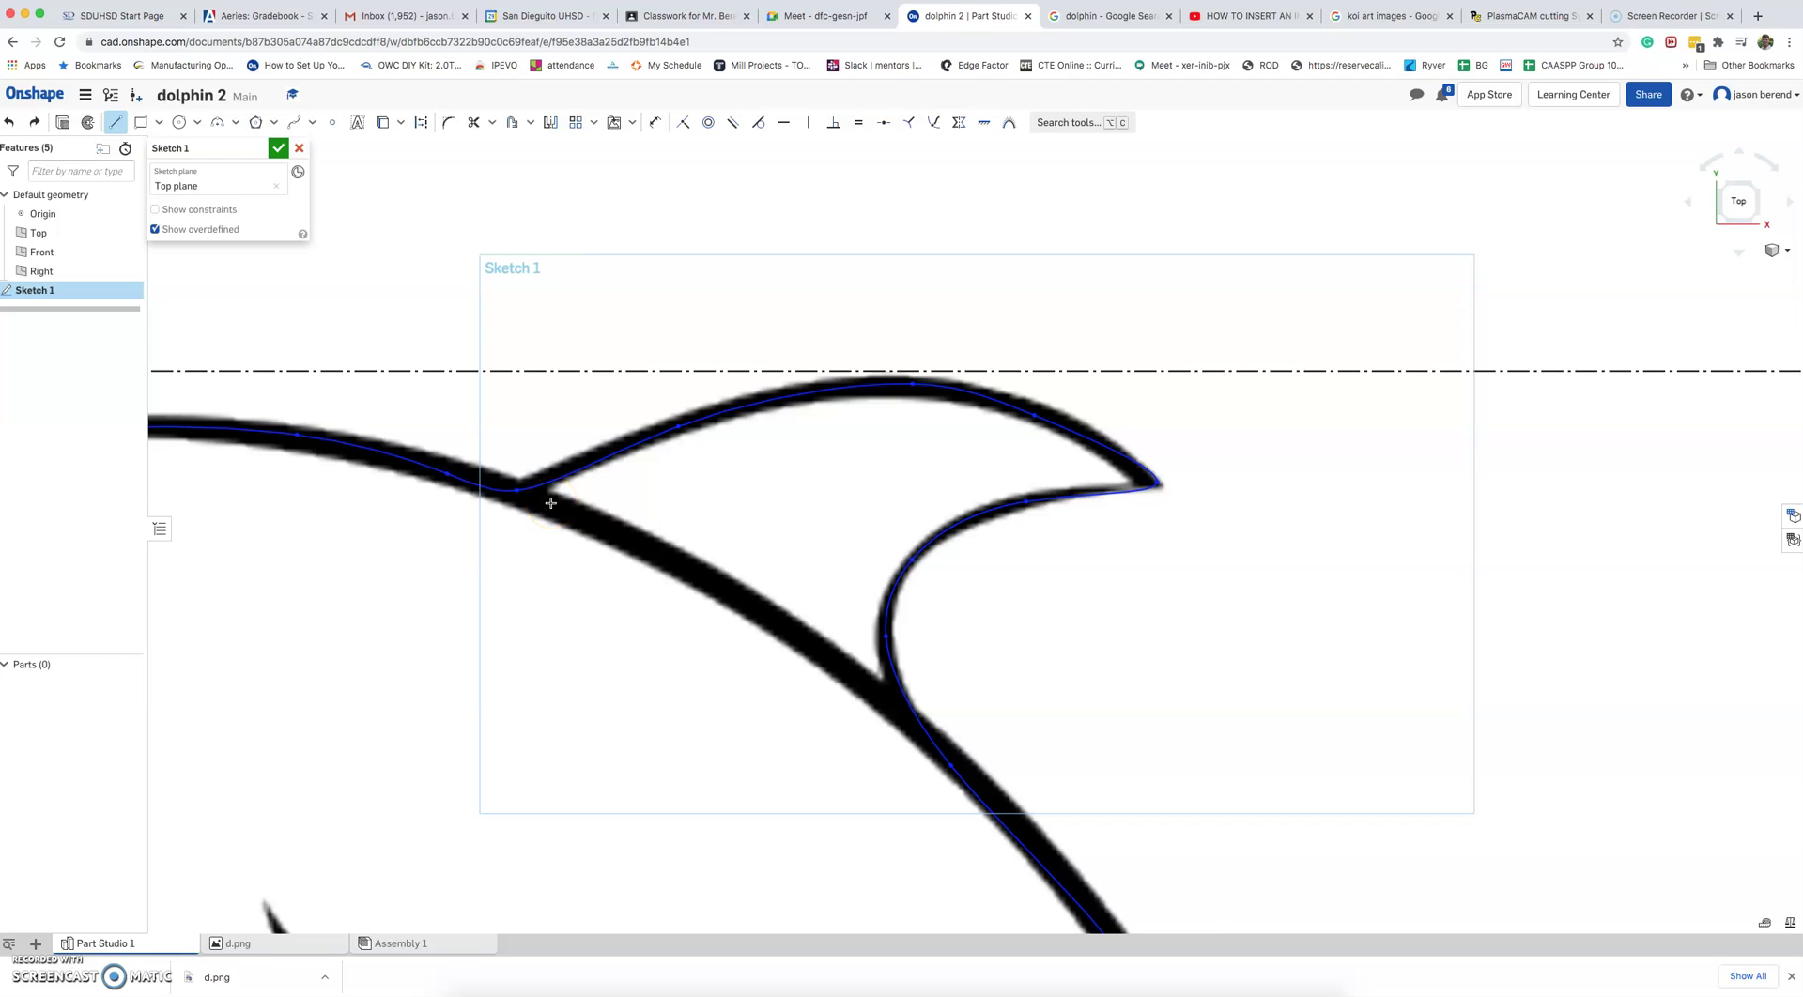
Step: Draw a straight line along the back beneath the dorsal fin to its rear root
left_click(714, 580)
left_click(884, 703)
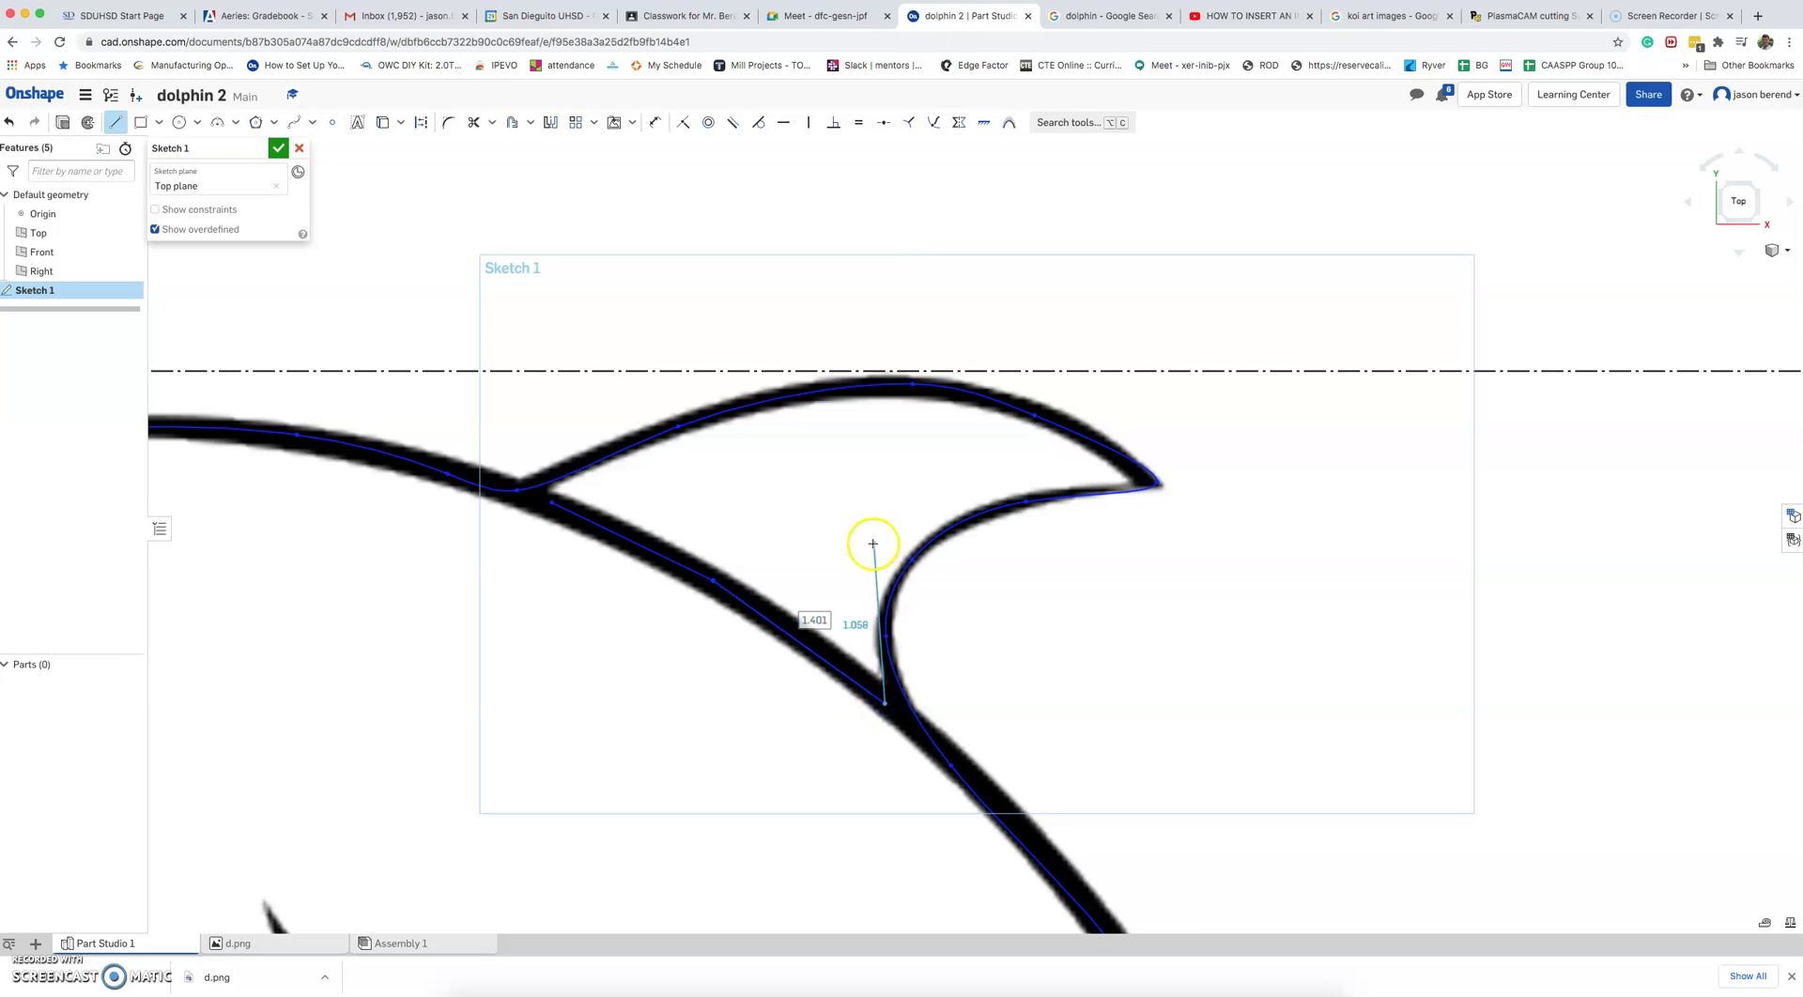
key("Escape")
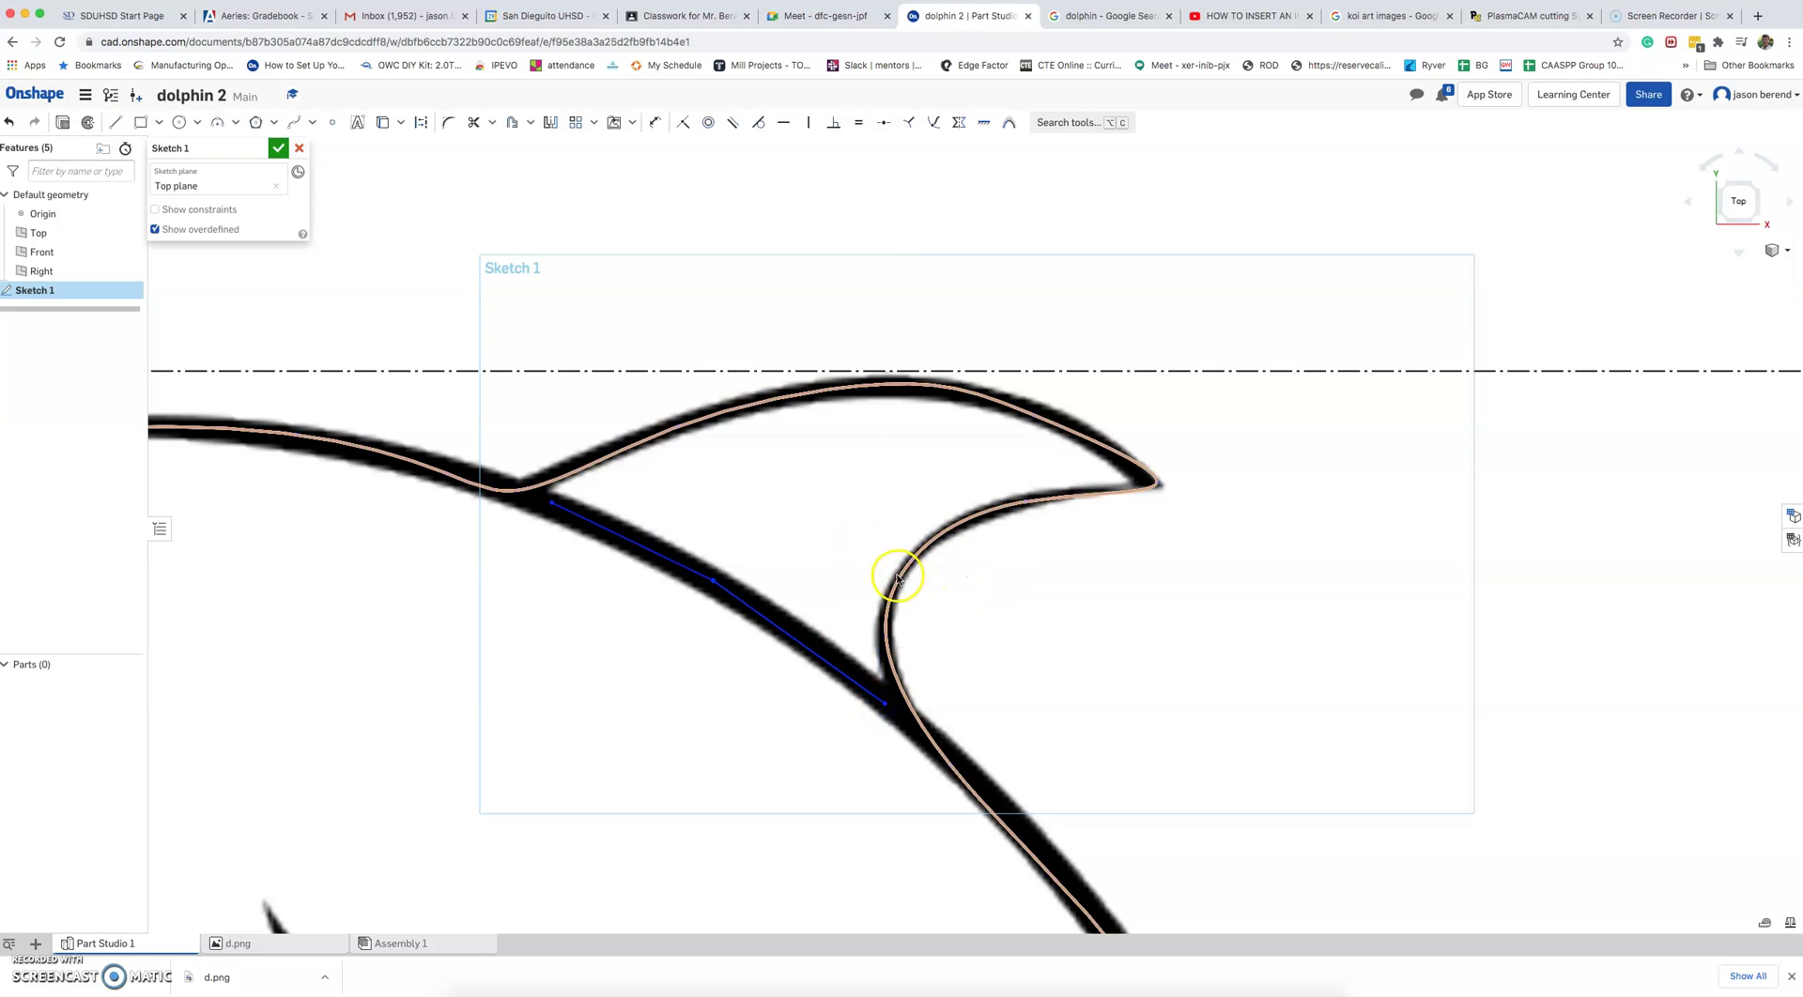
Step: Zoom in on the dolphin's eye in the sketch view
scroll(790, 620, "down", 3)
scroll(789, 624, "down", 2)
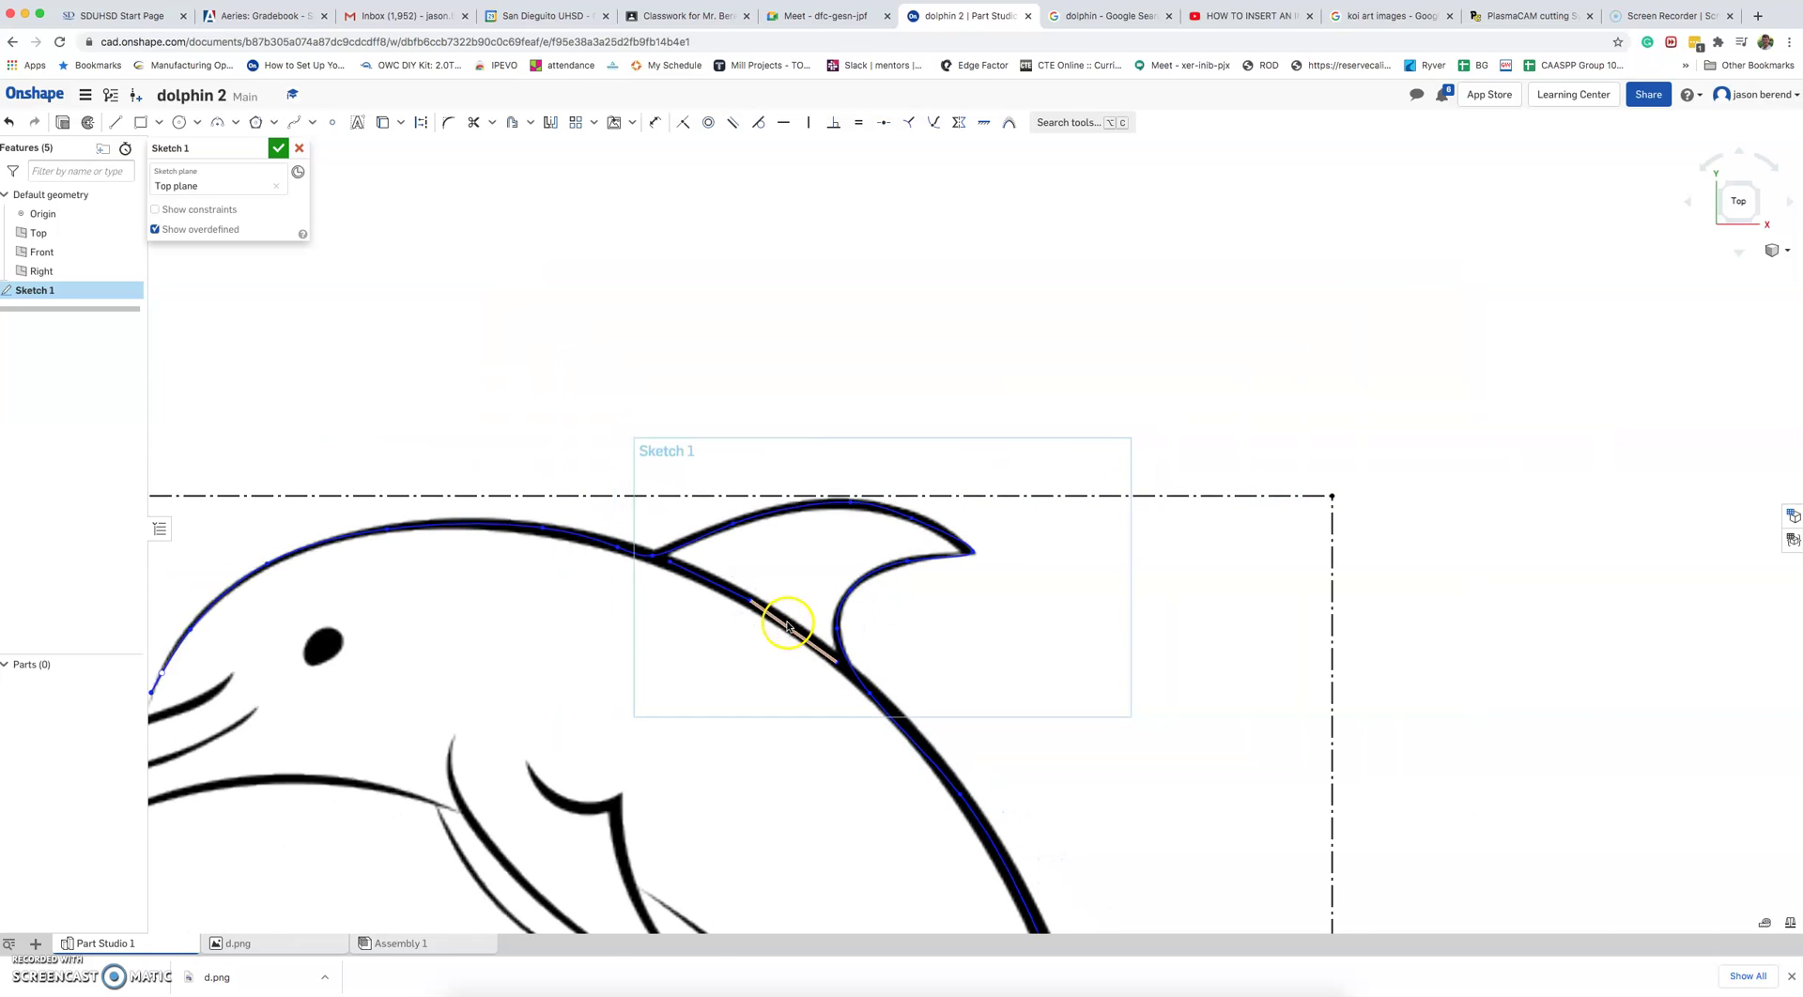
scroll(435, 664, "up", 5)
scroll(665, 616, "down", 2)
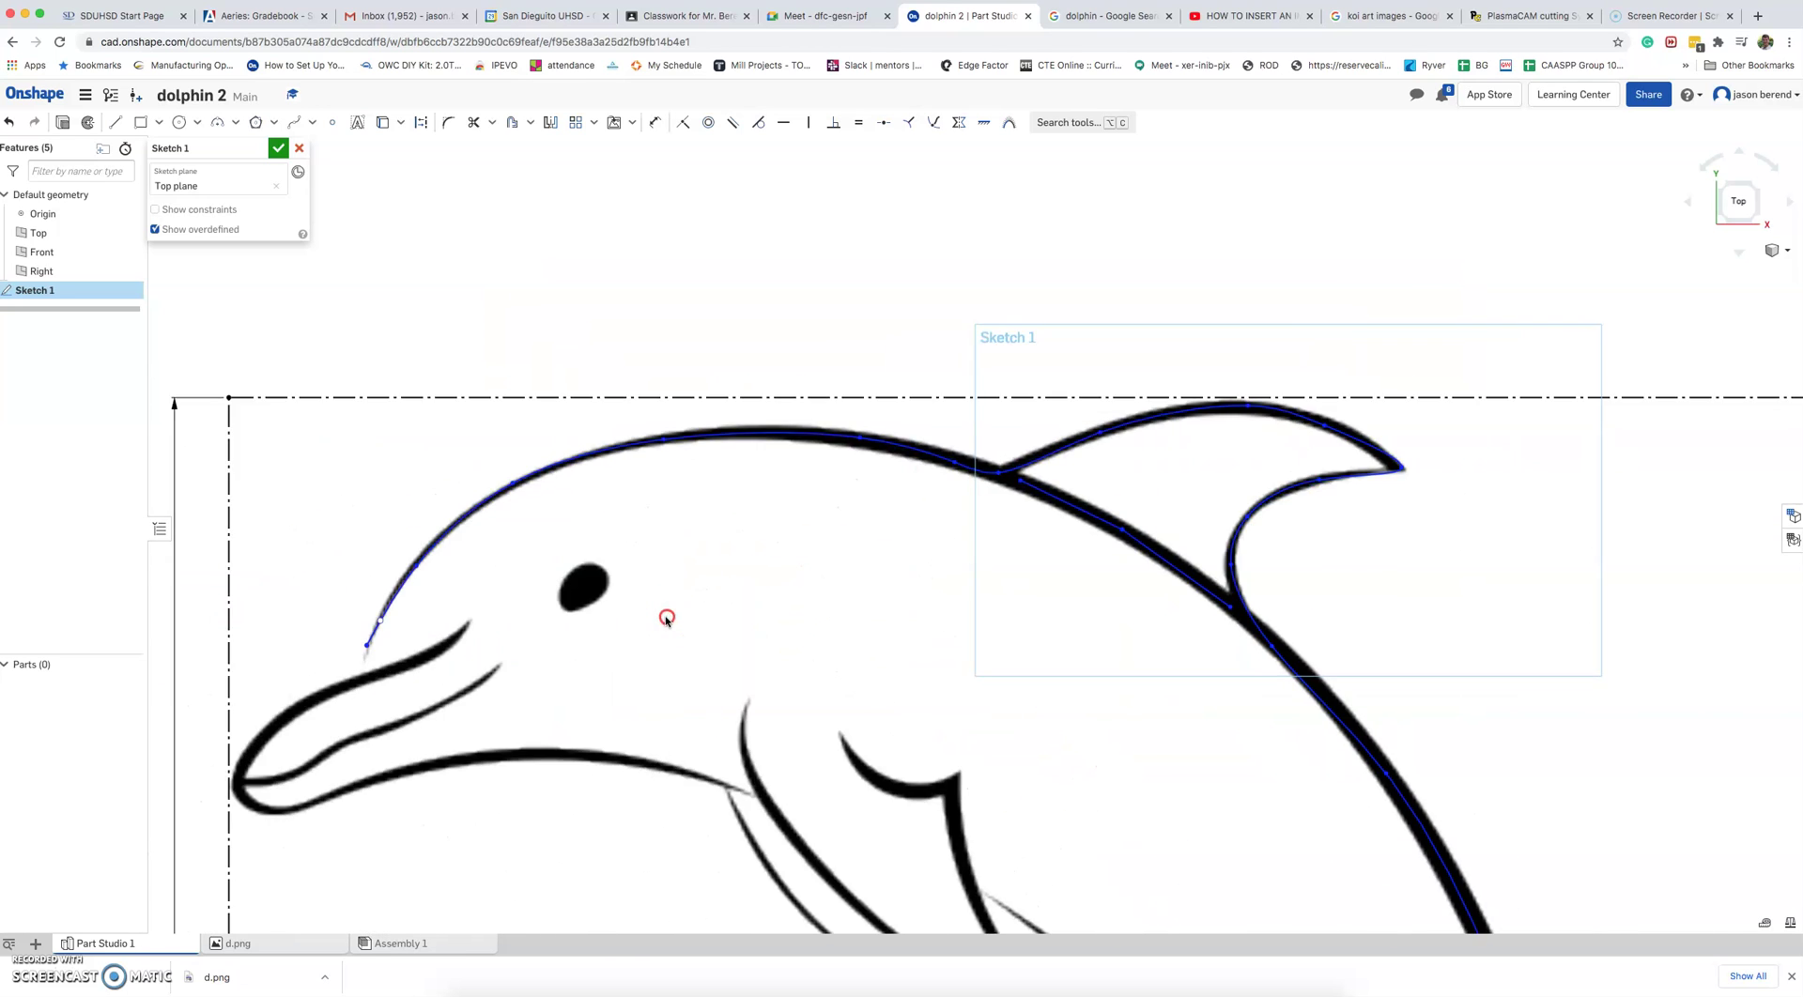
scroll(625, 613, "up", 6)
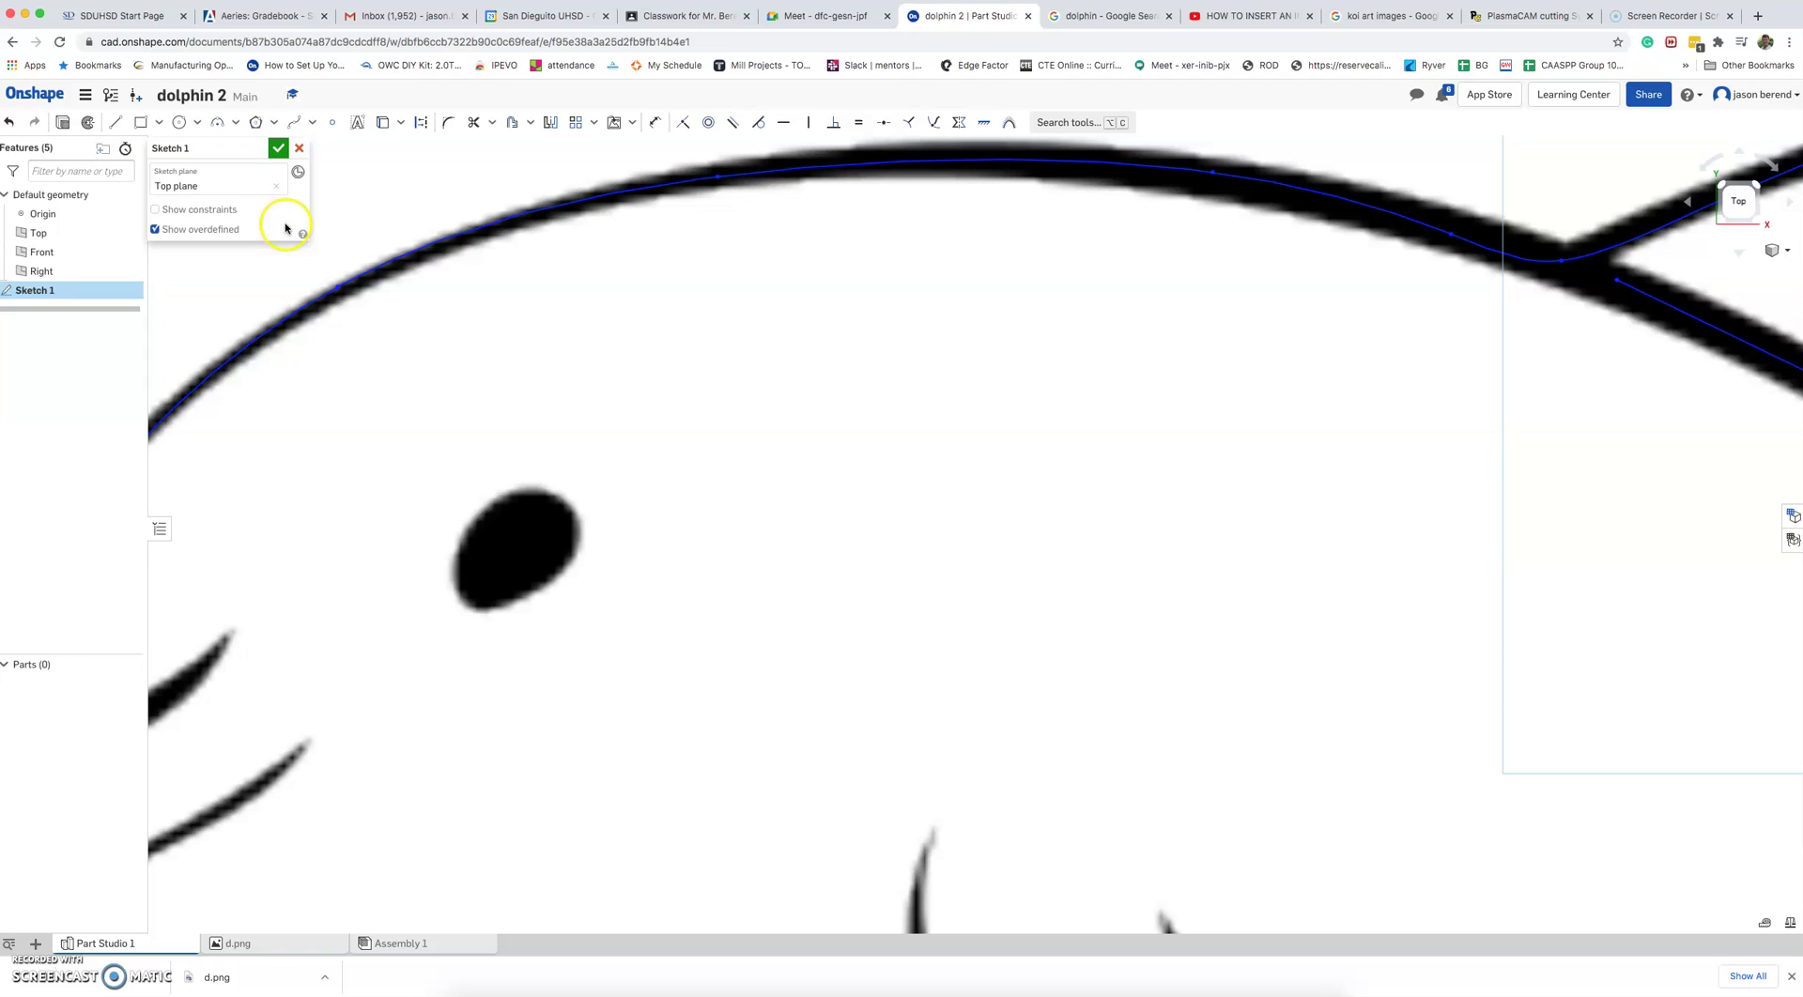
Step: Outline the dolphin's eye with a spline closed on its top point, then zoom back out
left_click(294, 122)
left_click(486, 507)
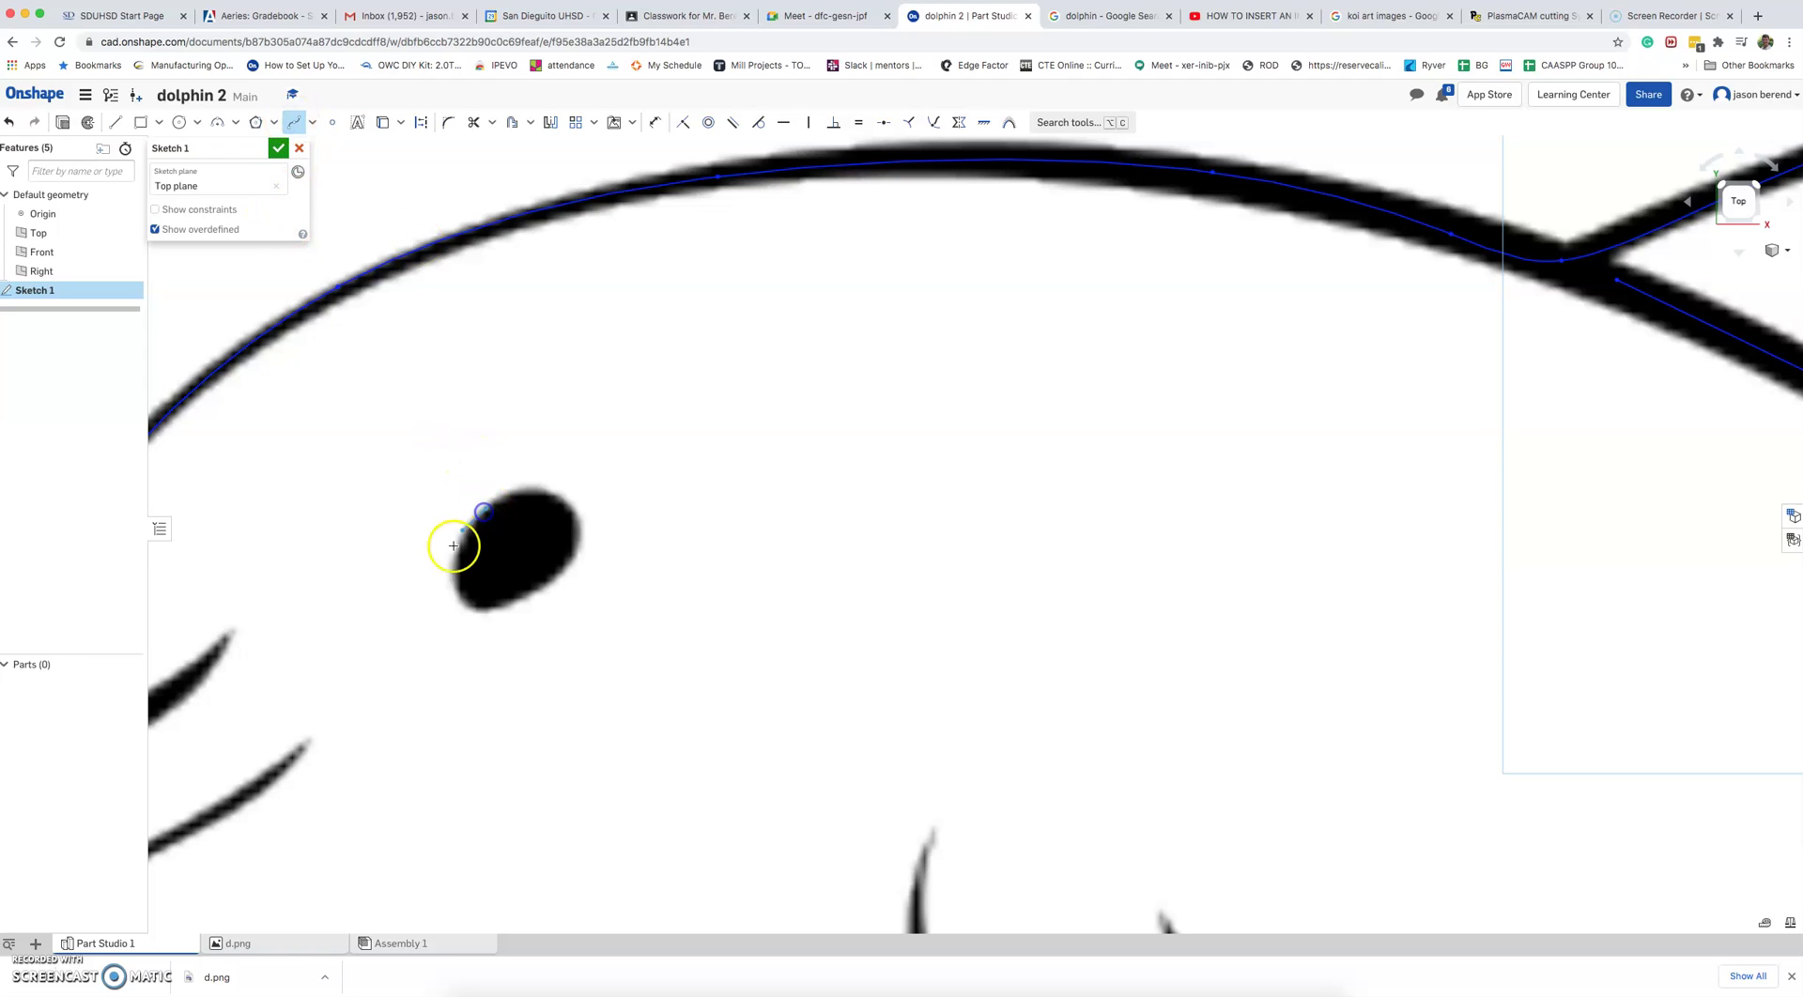
left_click(462, 541)
left_click(454, 584)
left_click(473, 610)
left_click(517, 596)
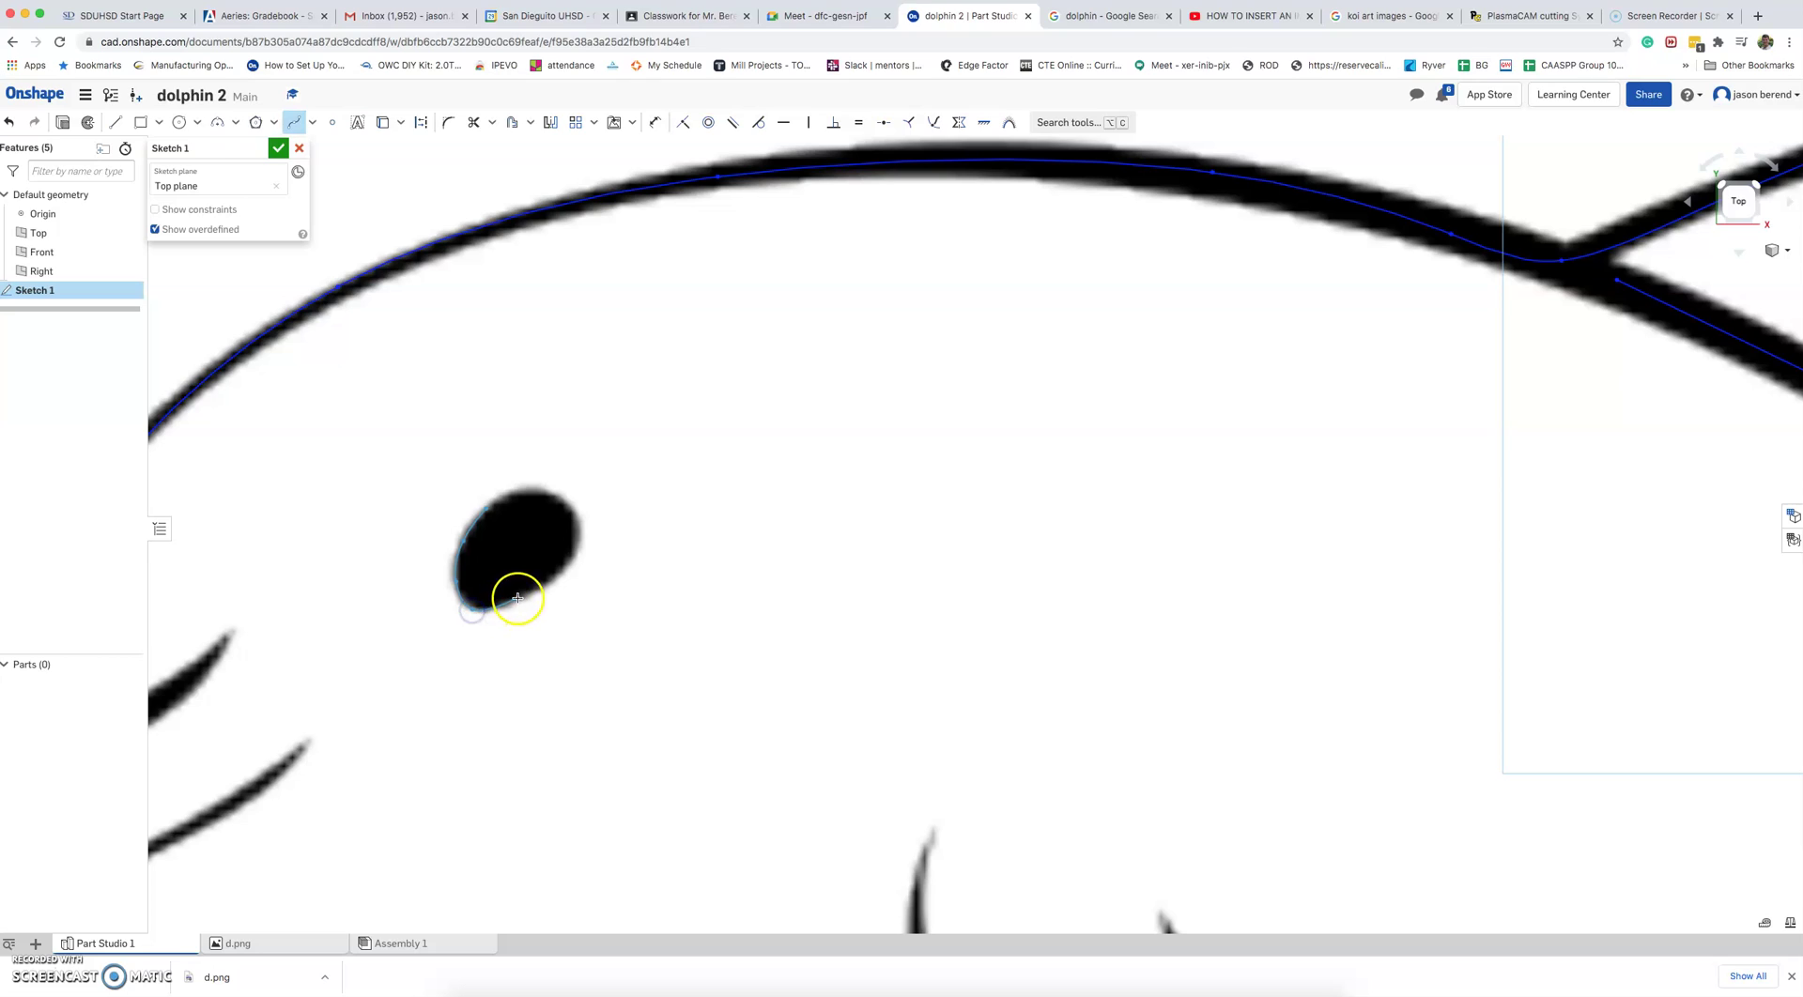
left_click(572, 564)
left_click(576, 513)
left_click(483, 508)
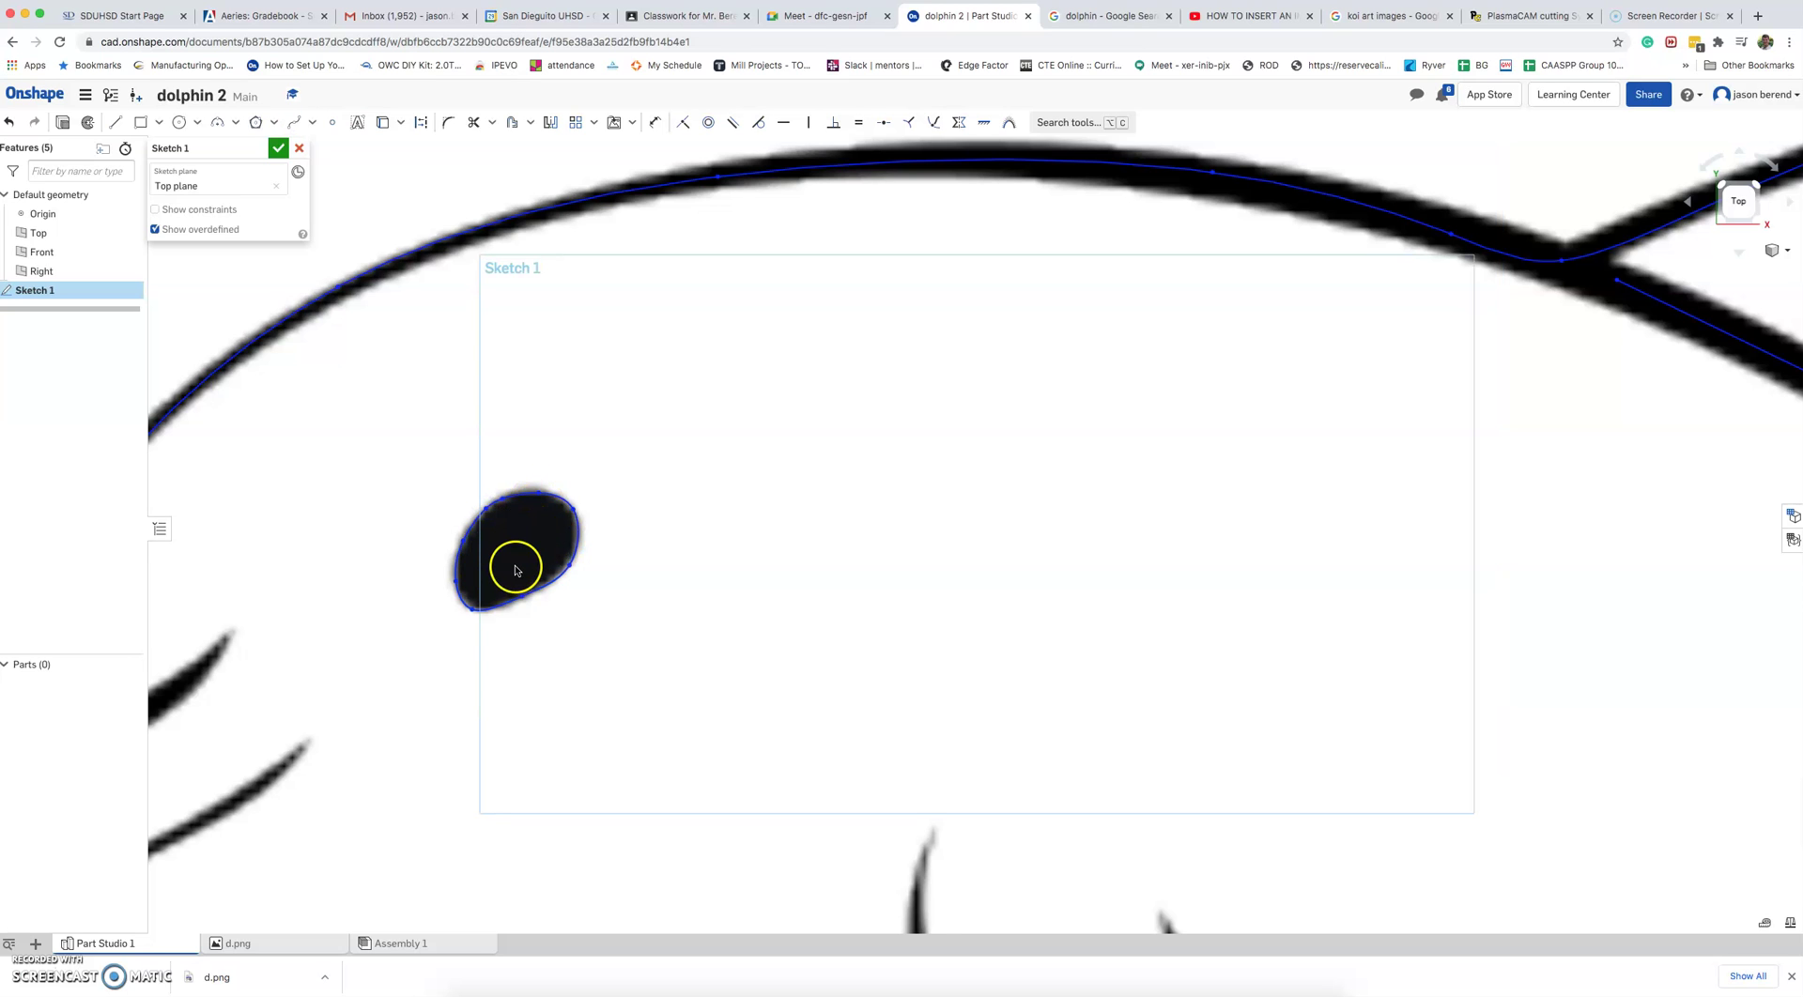
scroll(516, 567, "down", 5)
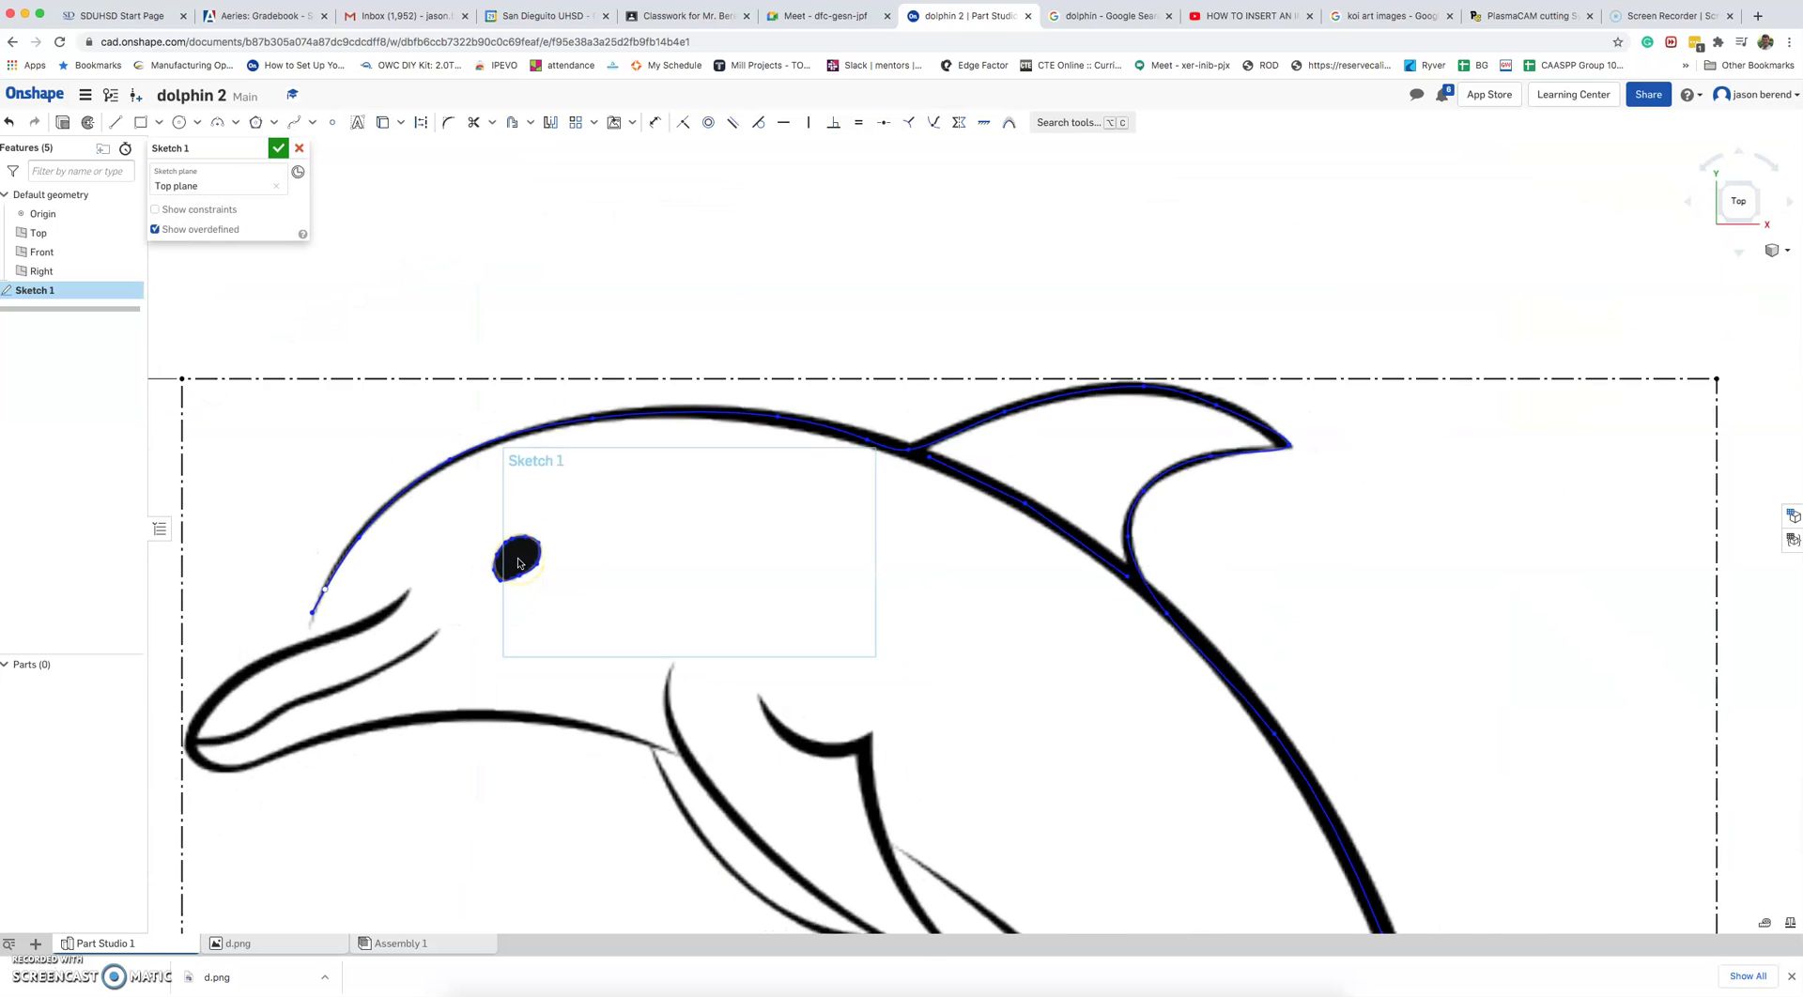
scroll(588, 552, "down", 2)
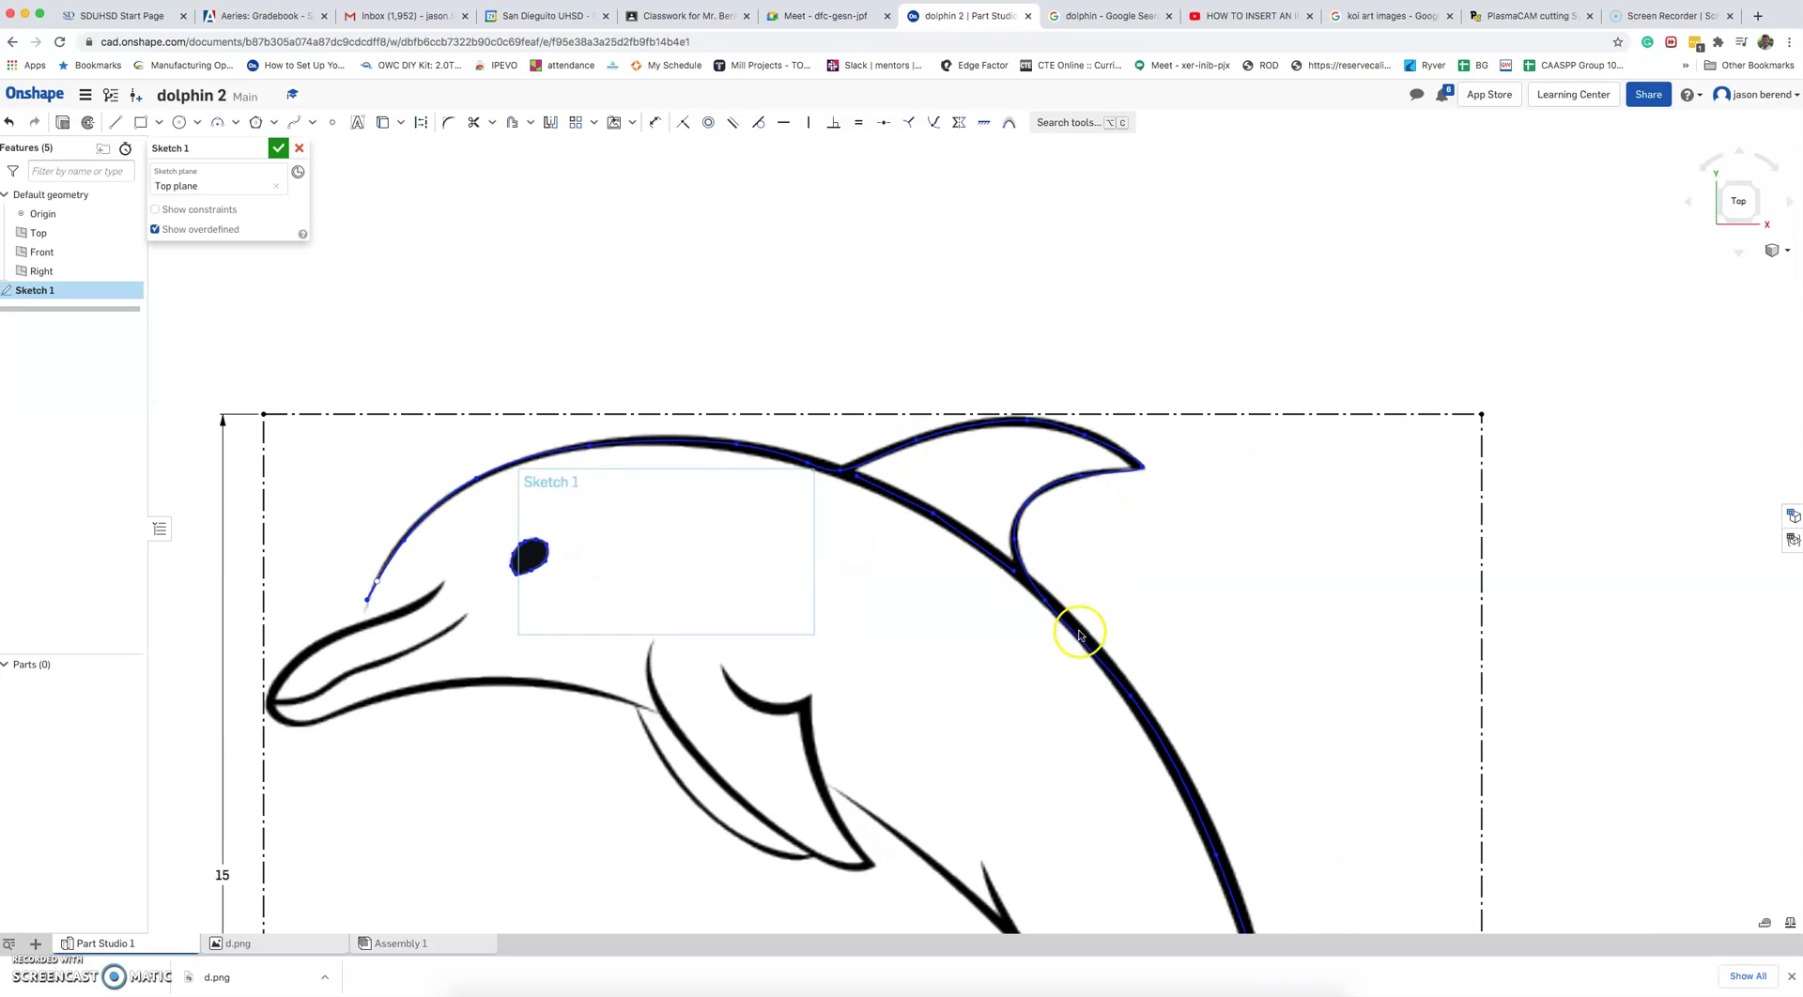
scroll(1105, 496, "down", 4)
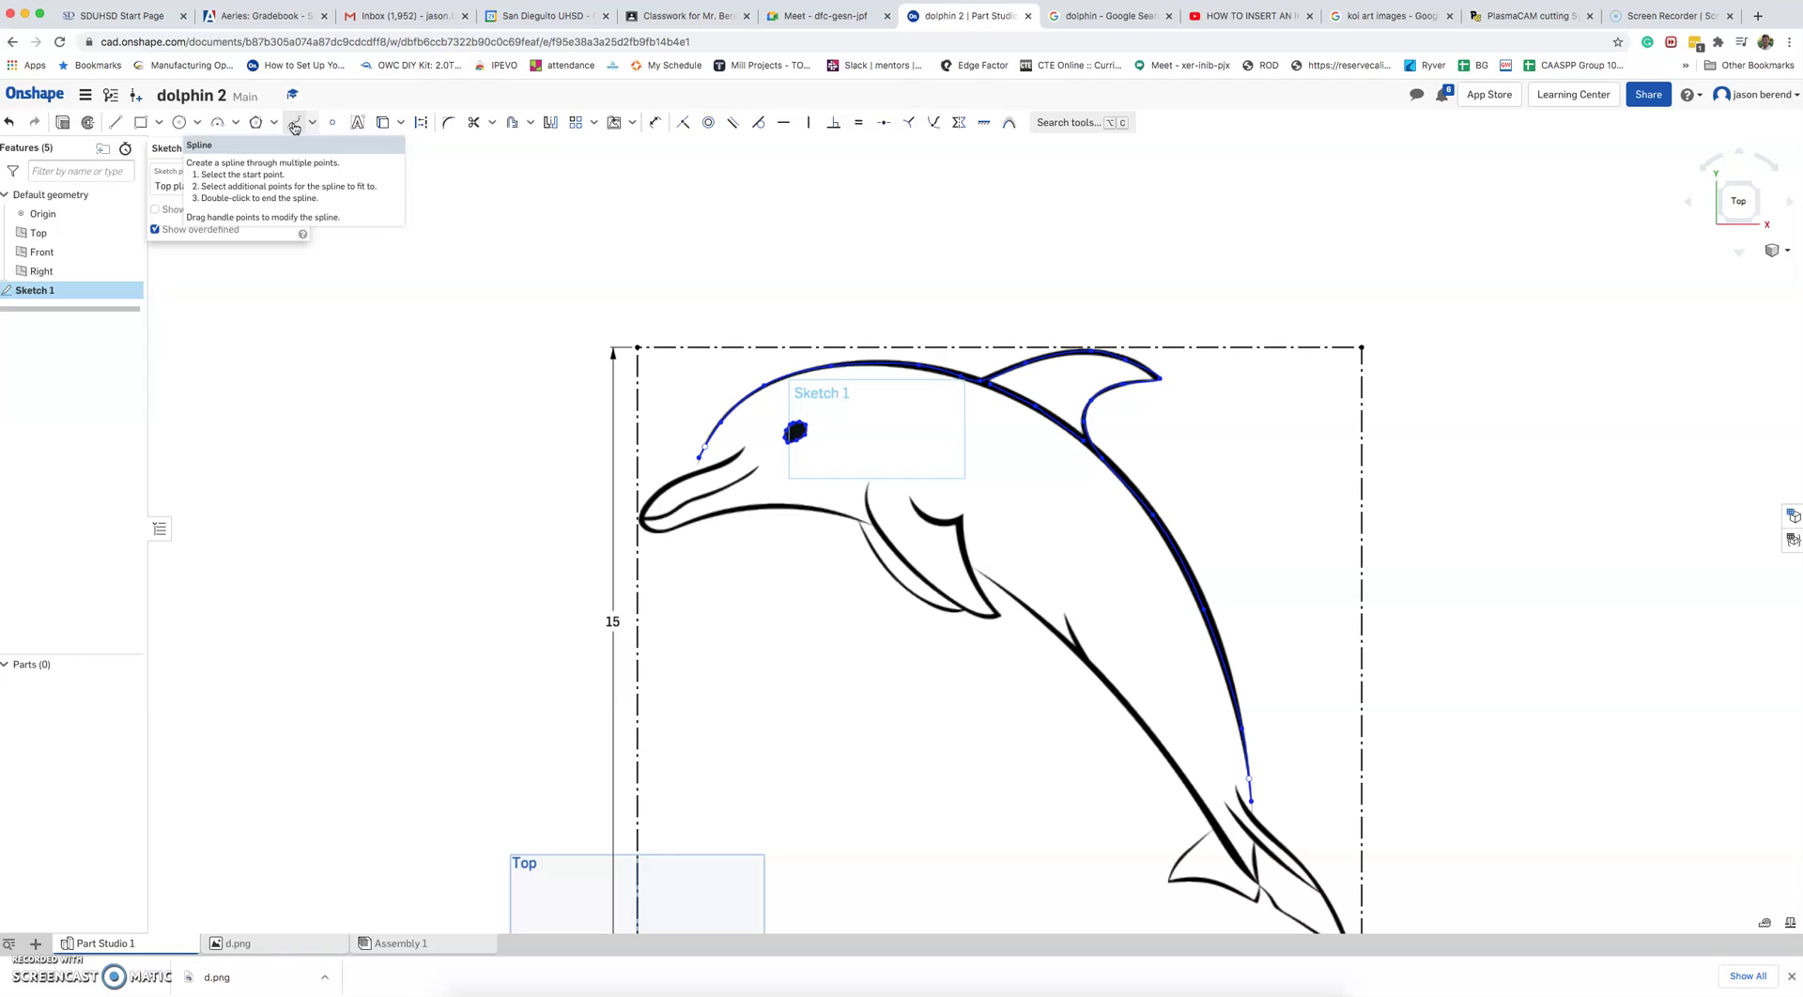
Step: Upload d.png again and place the d.png (1) copy small near the sketch's top-left
left_click(632, 125)
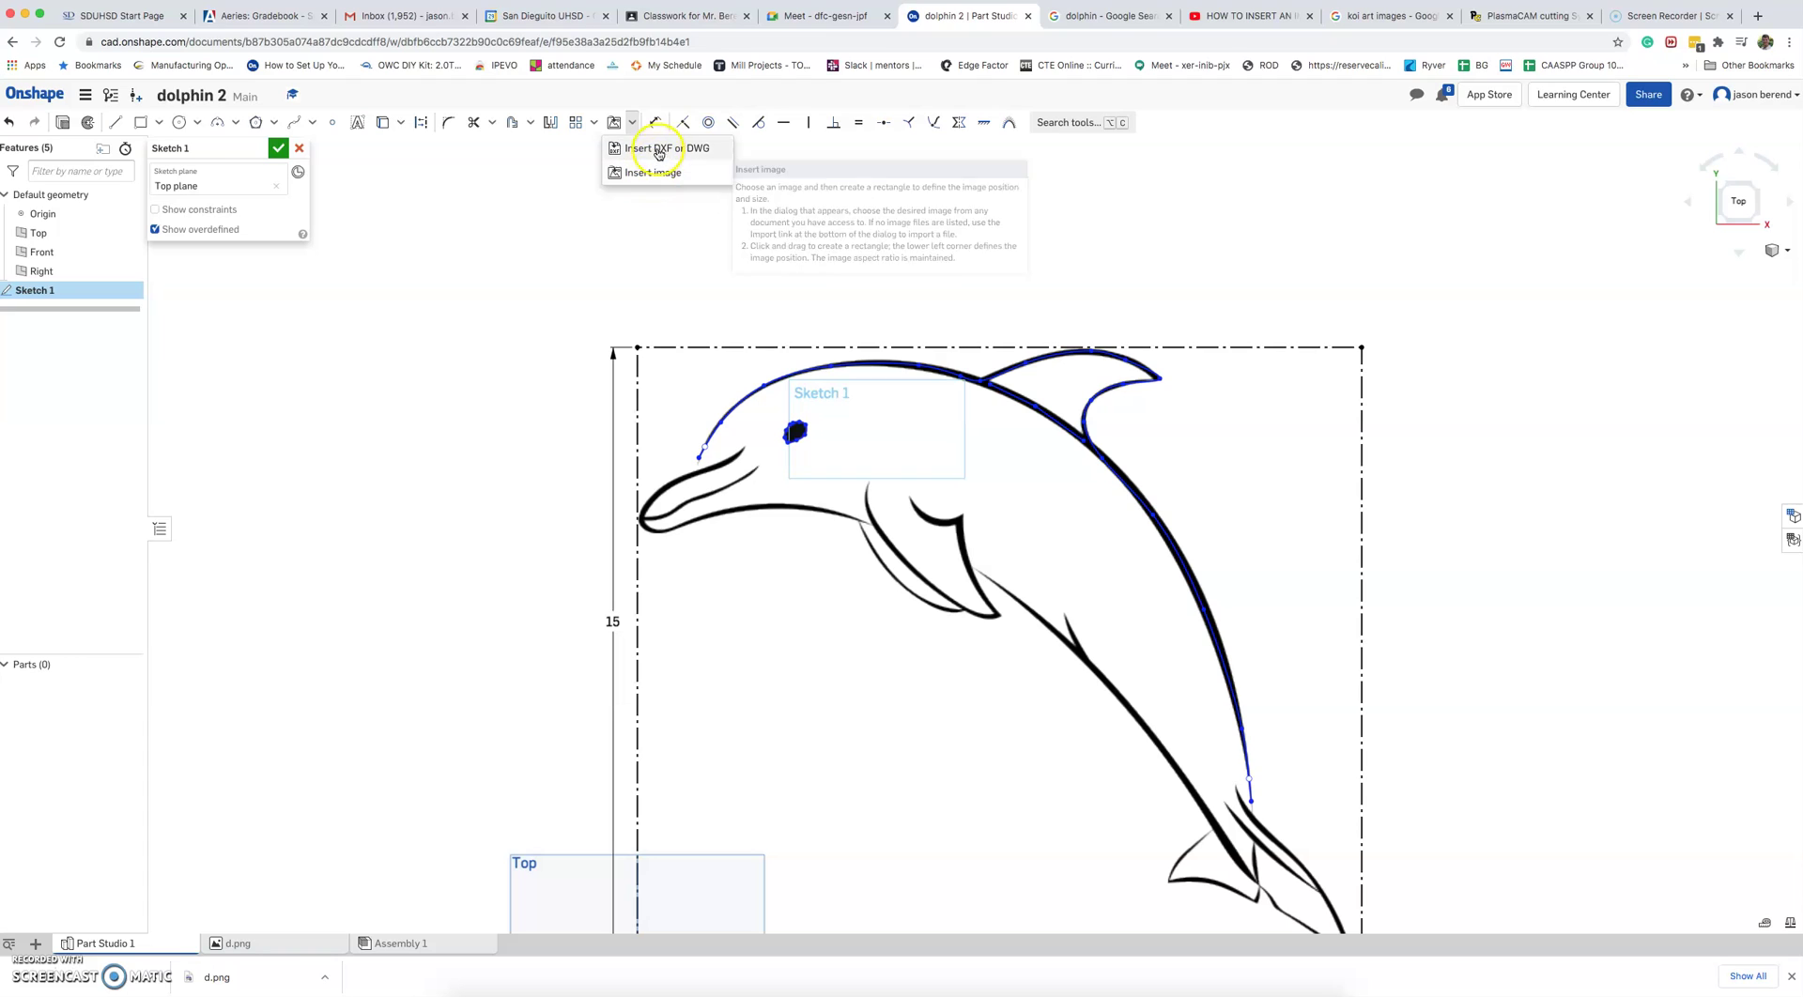
left_click(652, 178)
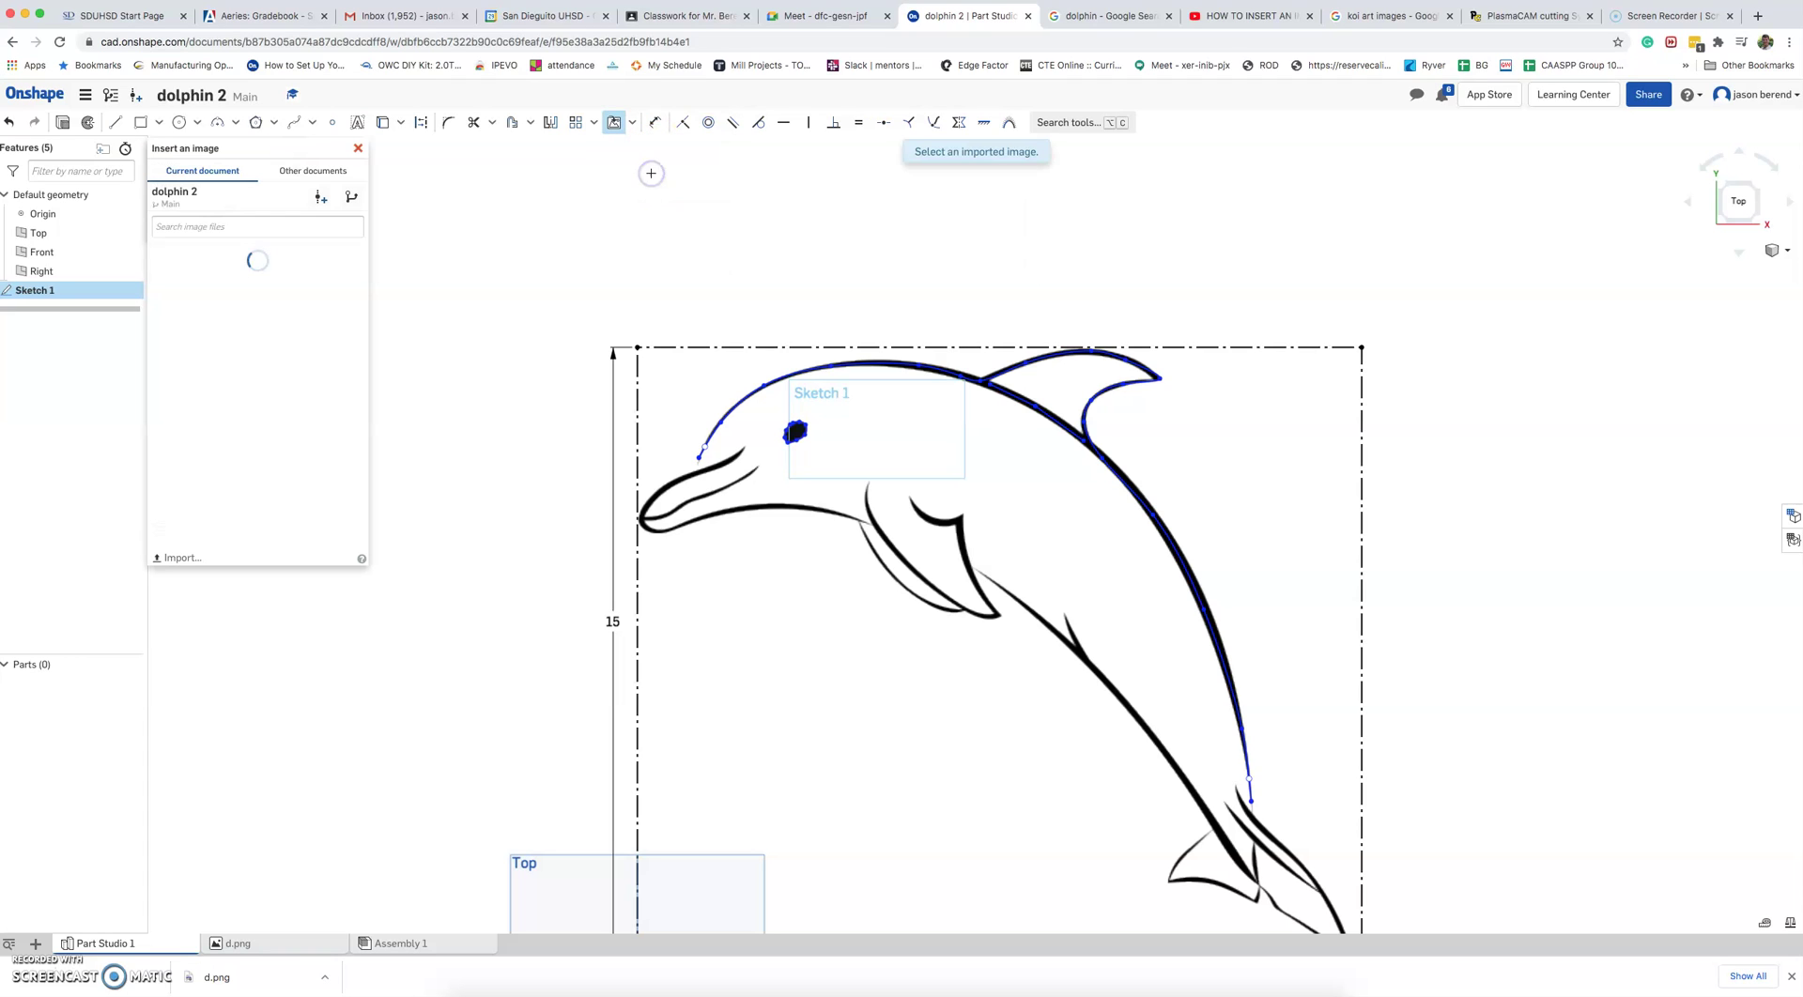
left_click(183, 559)
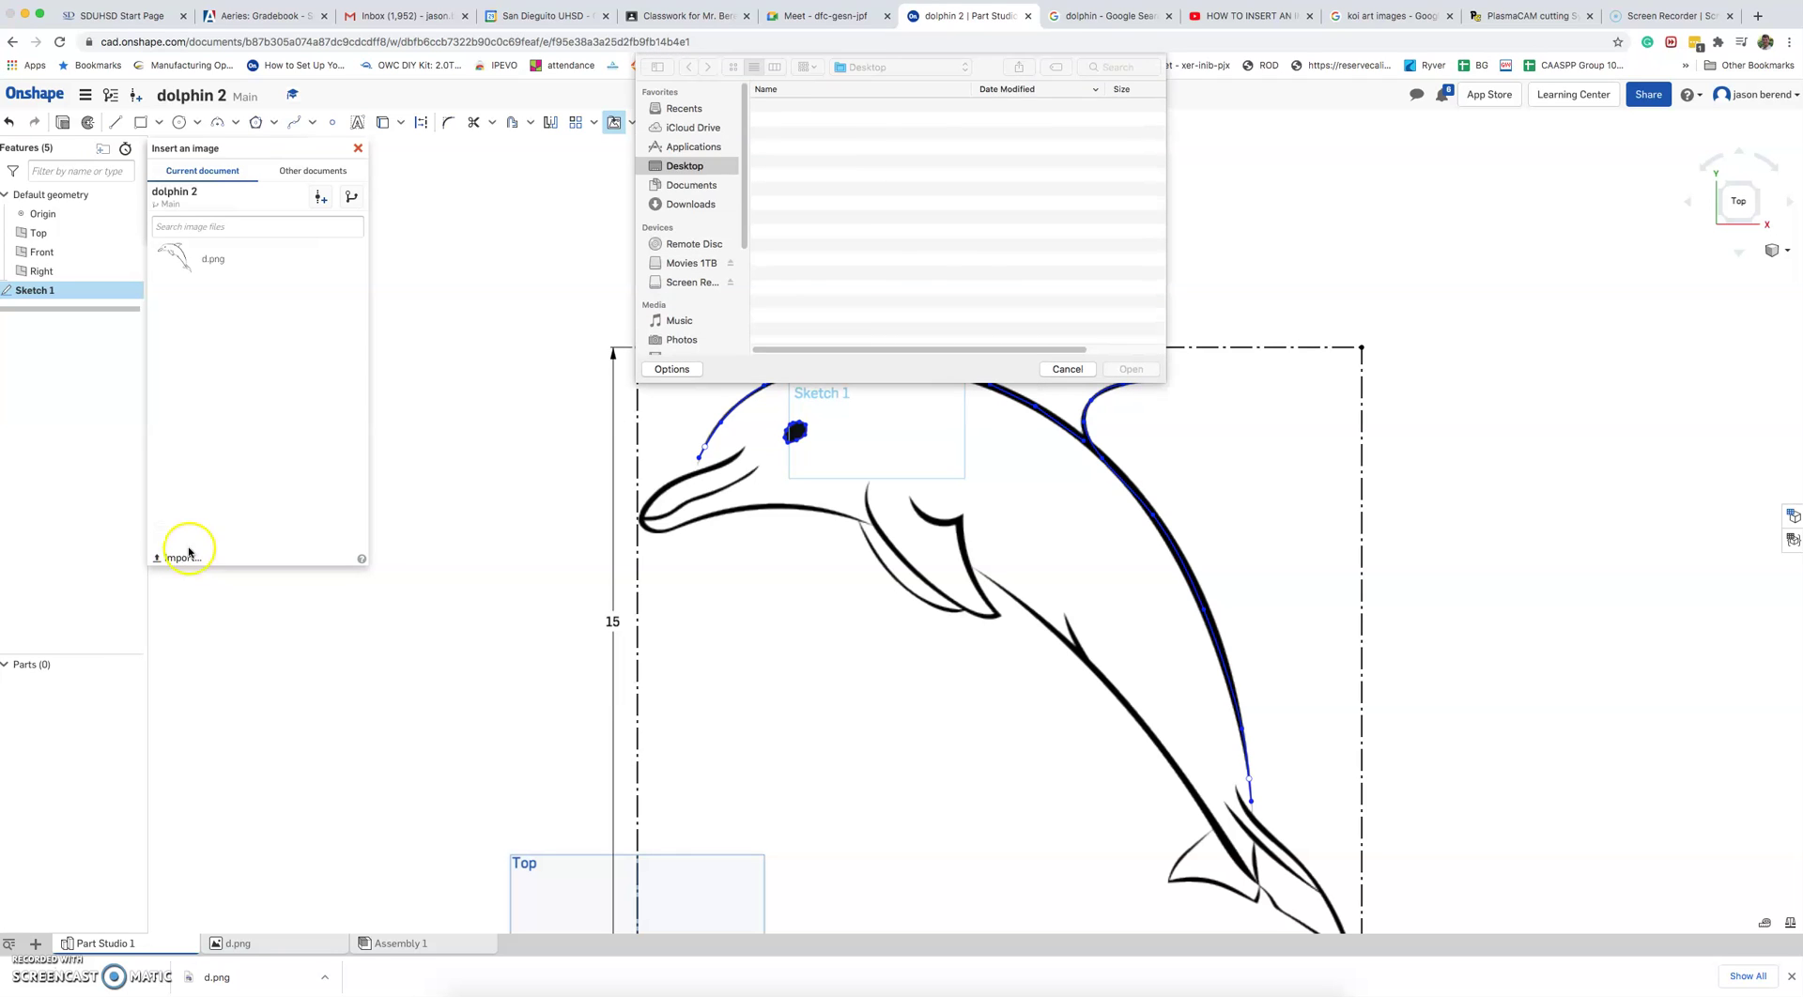
left_click(801, 136)
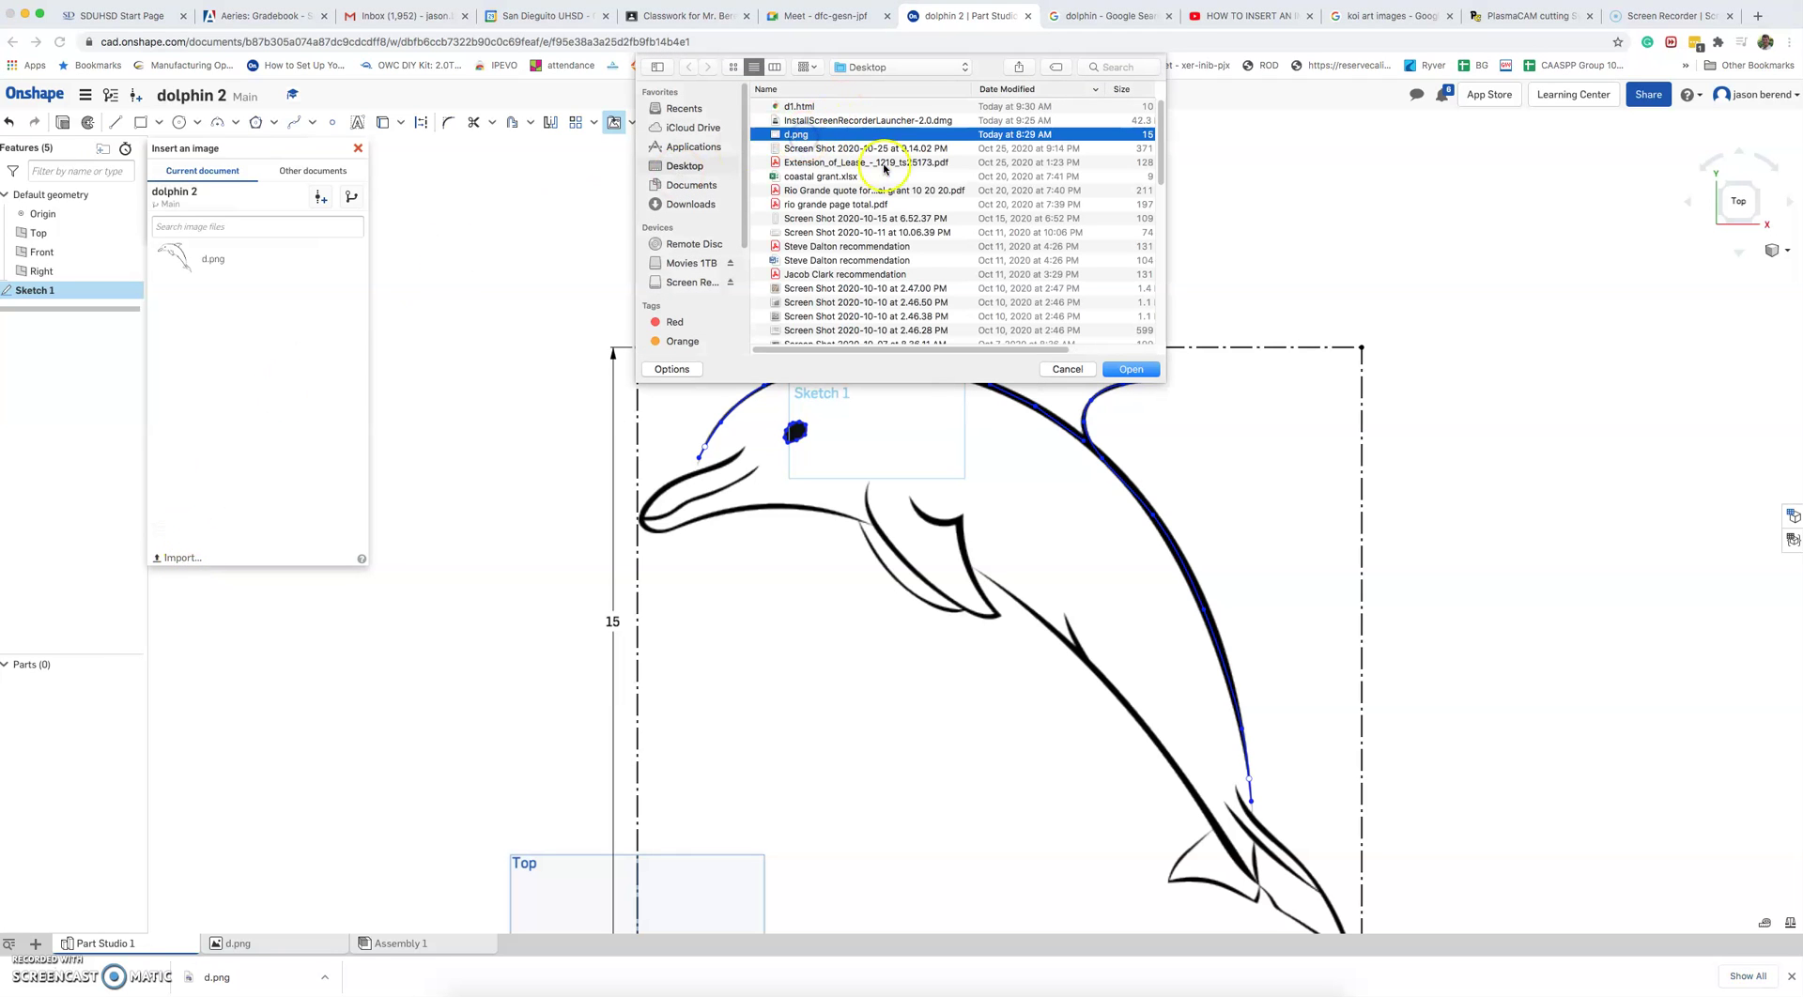
left_click(1130, 370)
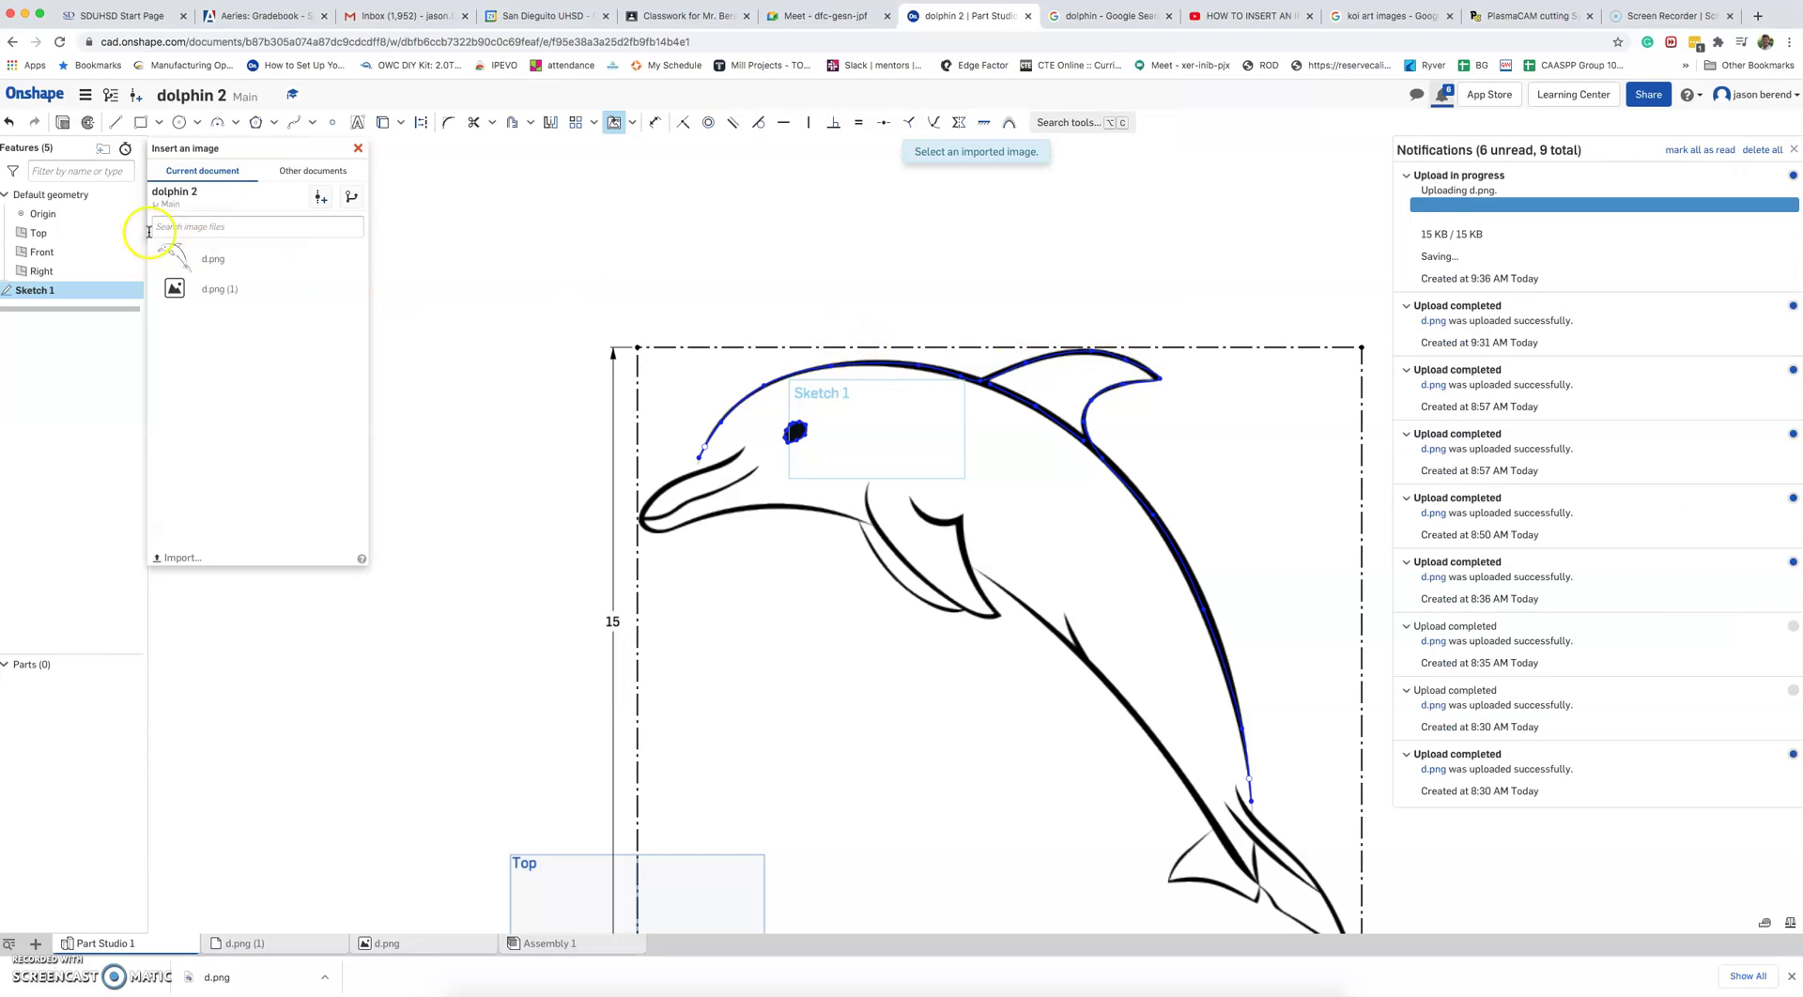
left_click(196, 291)
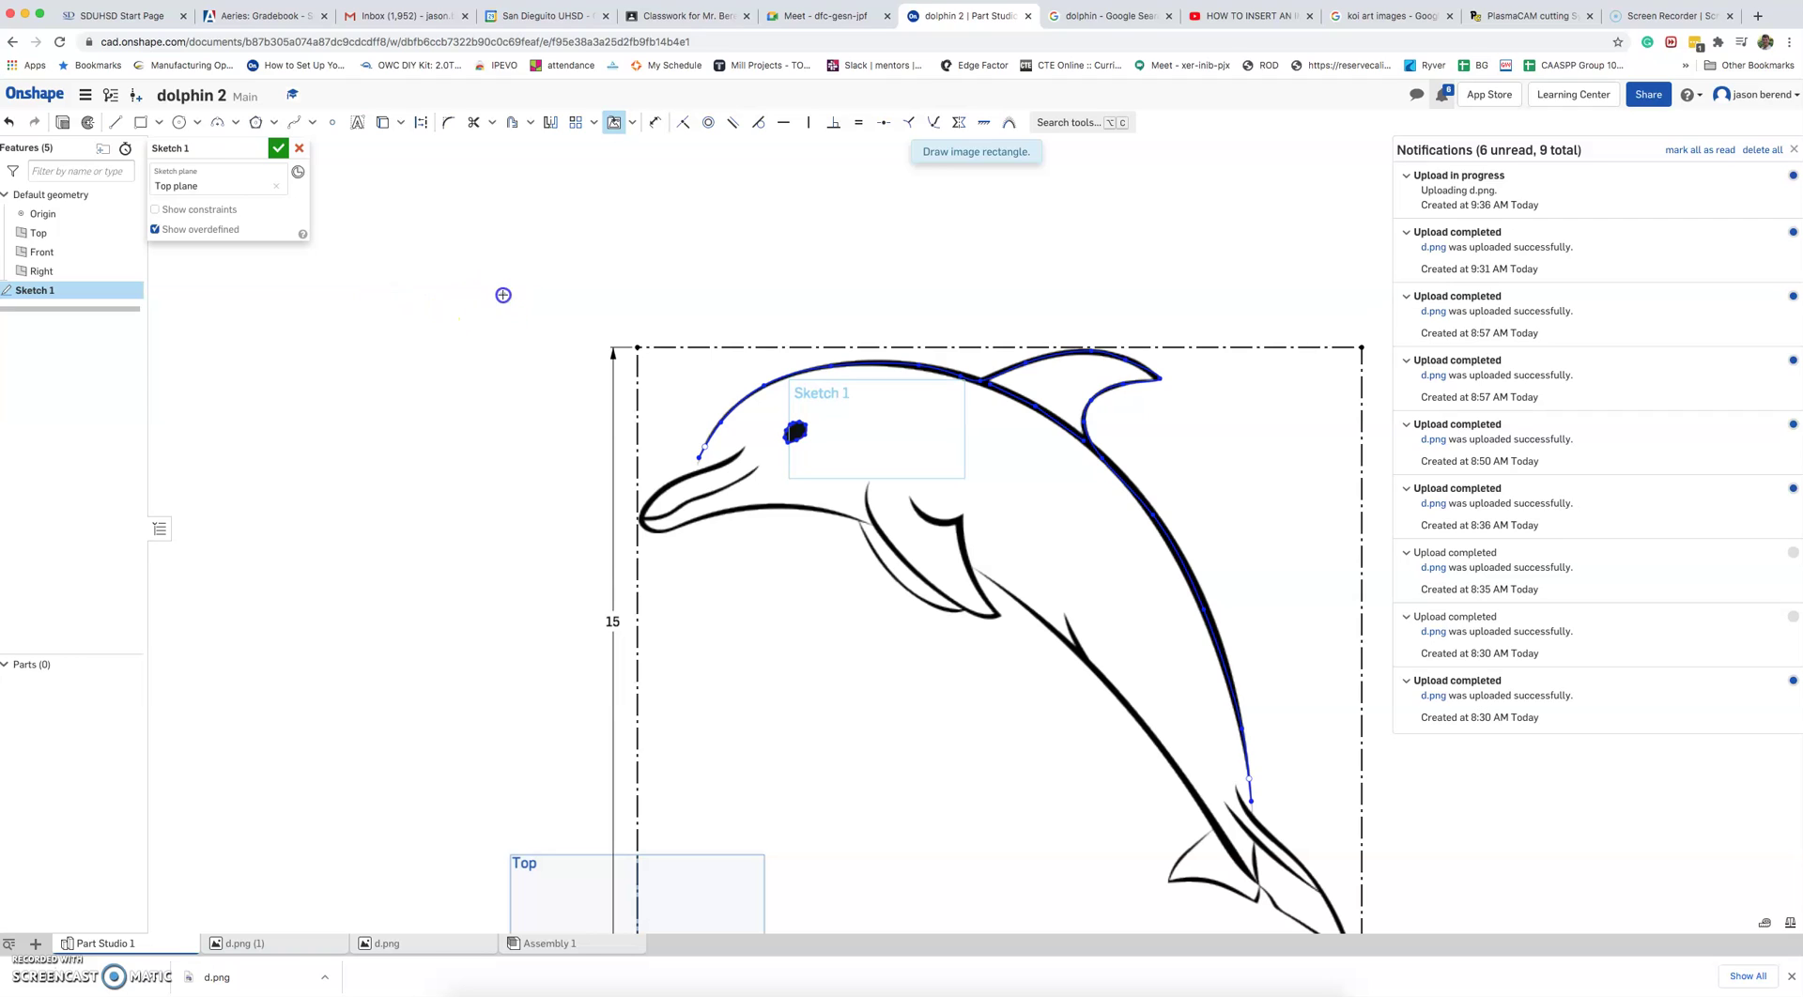
left_click_drag(504, 295, 644, 214)
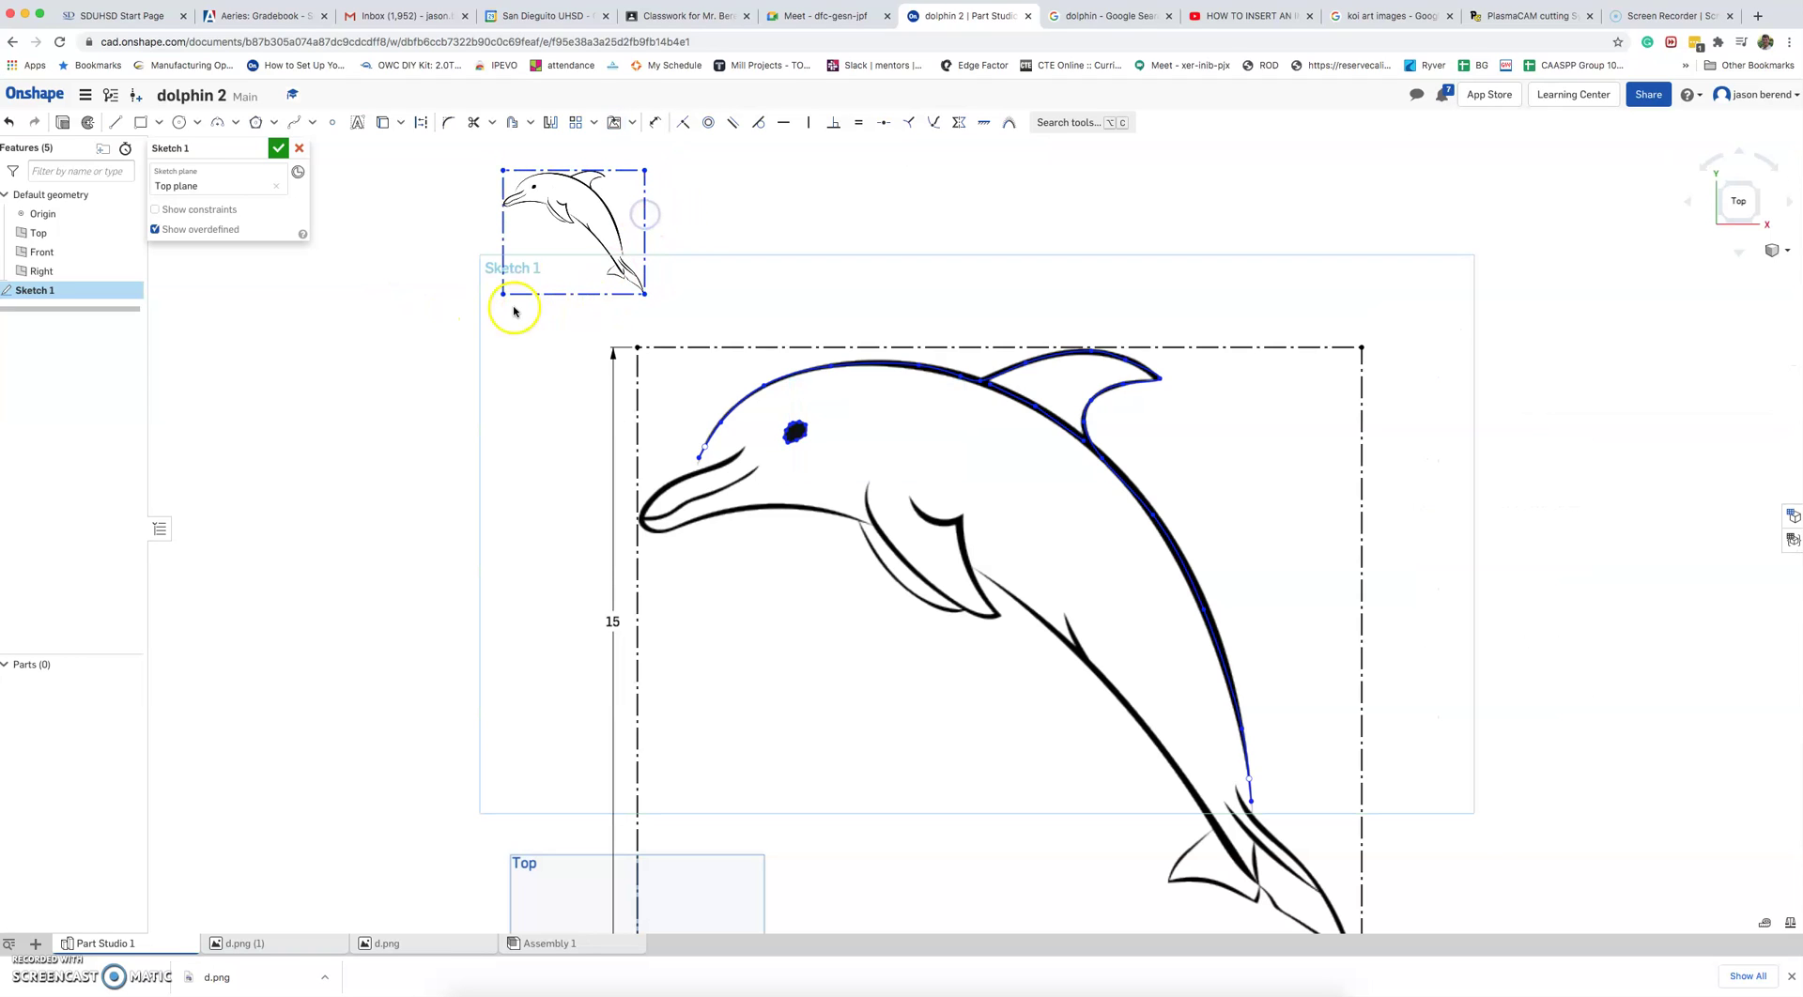
left_click(422, 318)
left_click(292, 126)
left_click(690, 433)
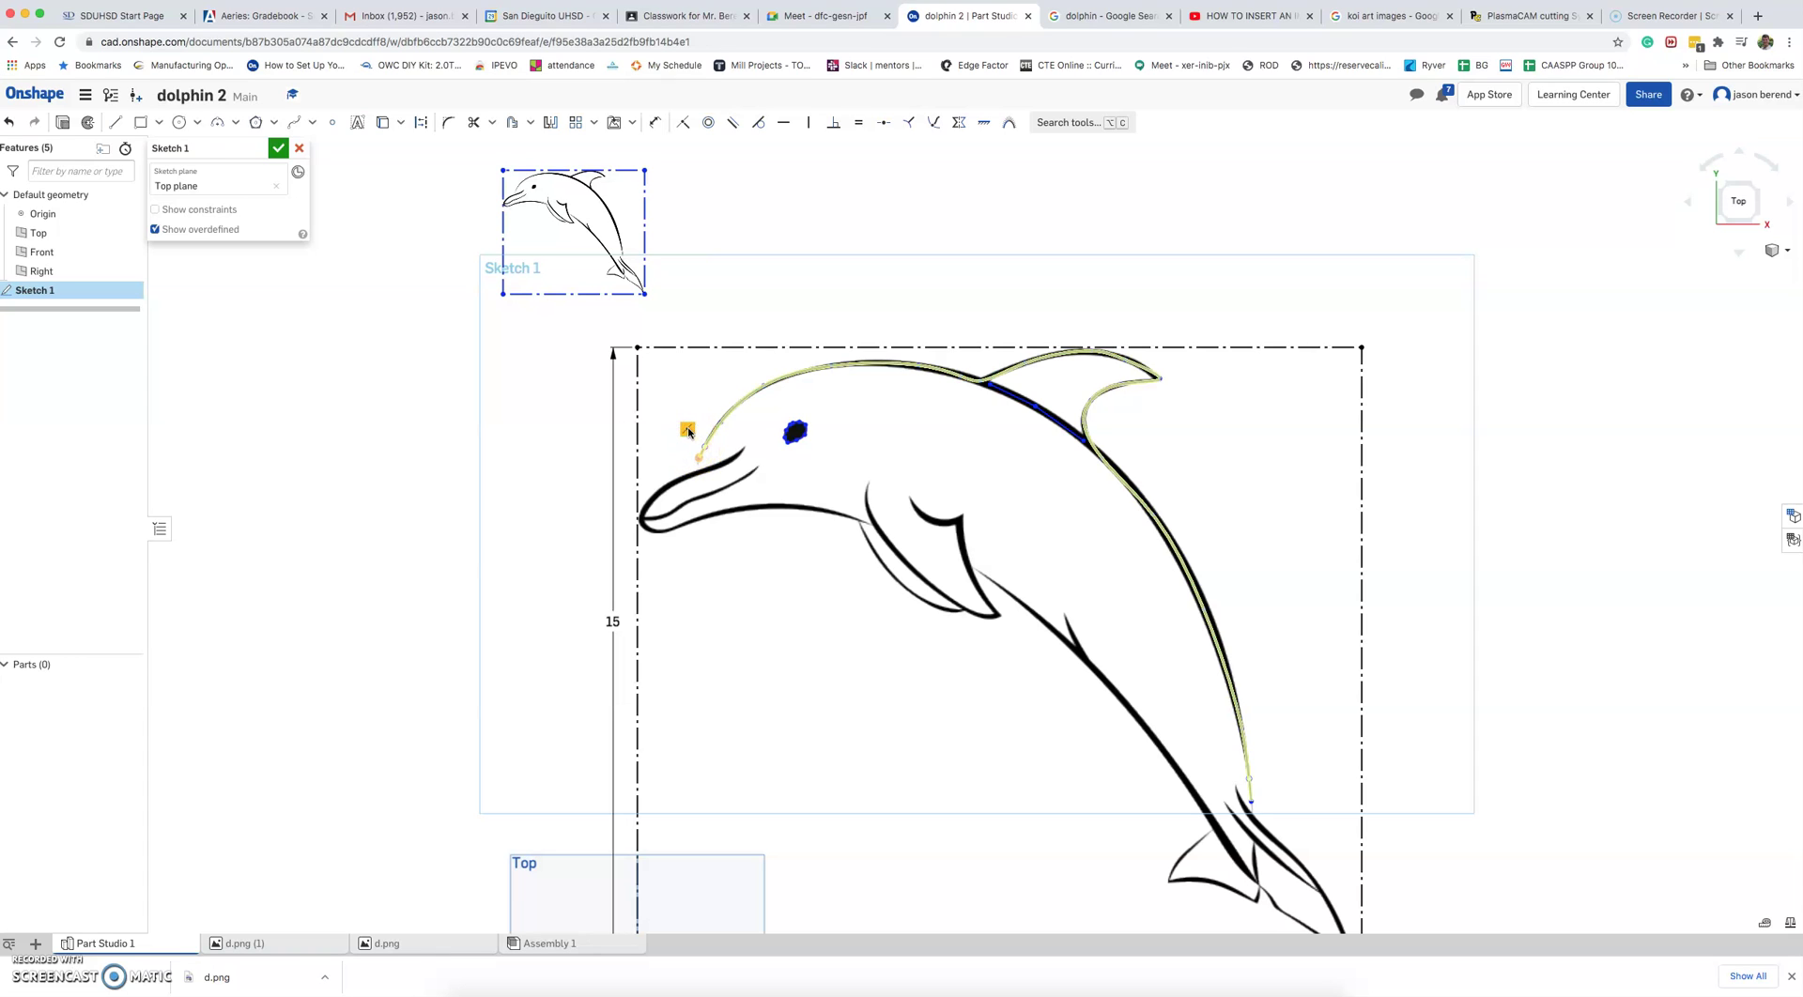
left_click(689, 434)
left_click(691, 437)
left_click(694, 445)
left_click(686, 438)
left_click(686, 437)
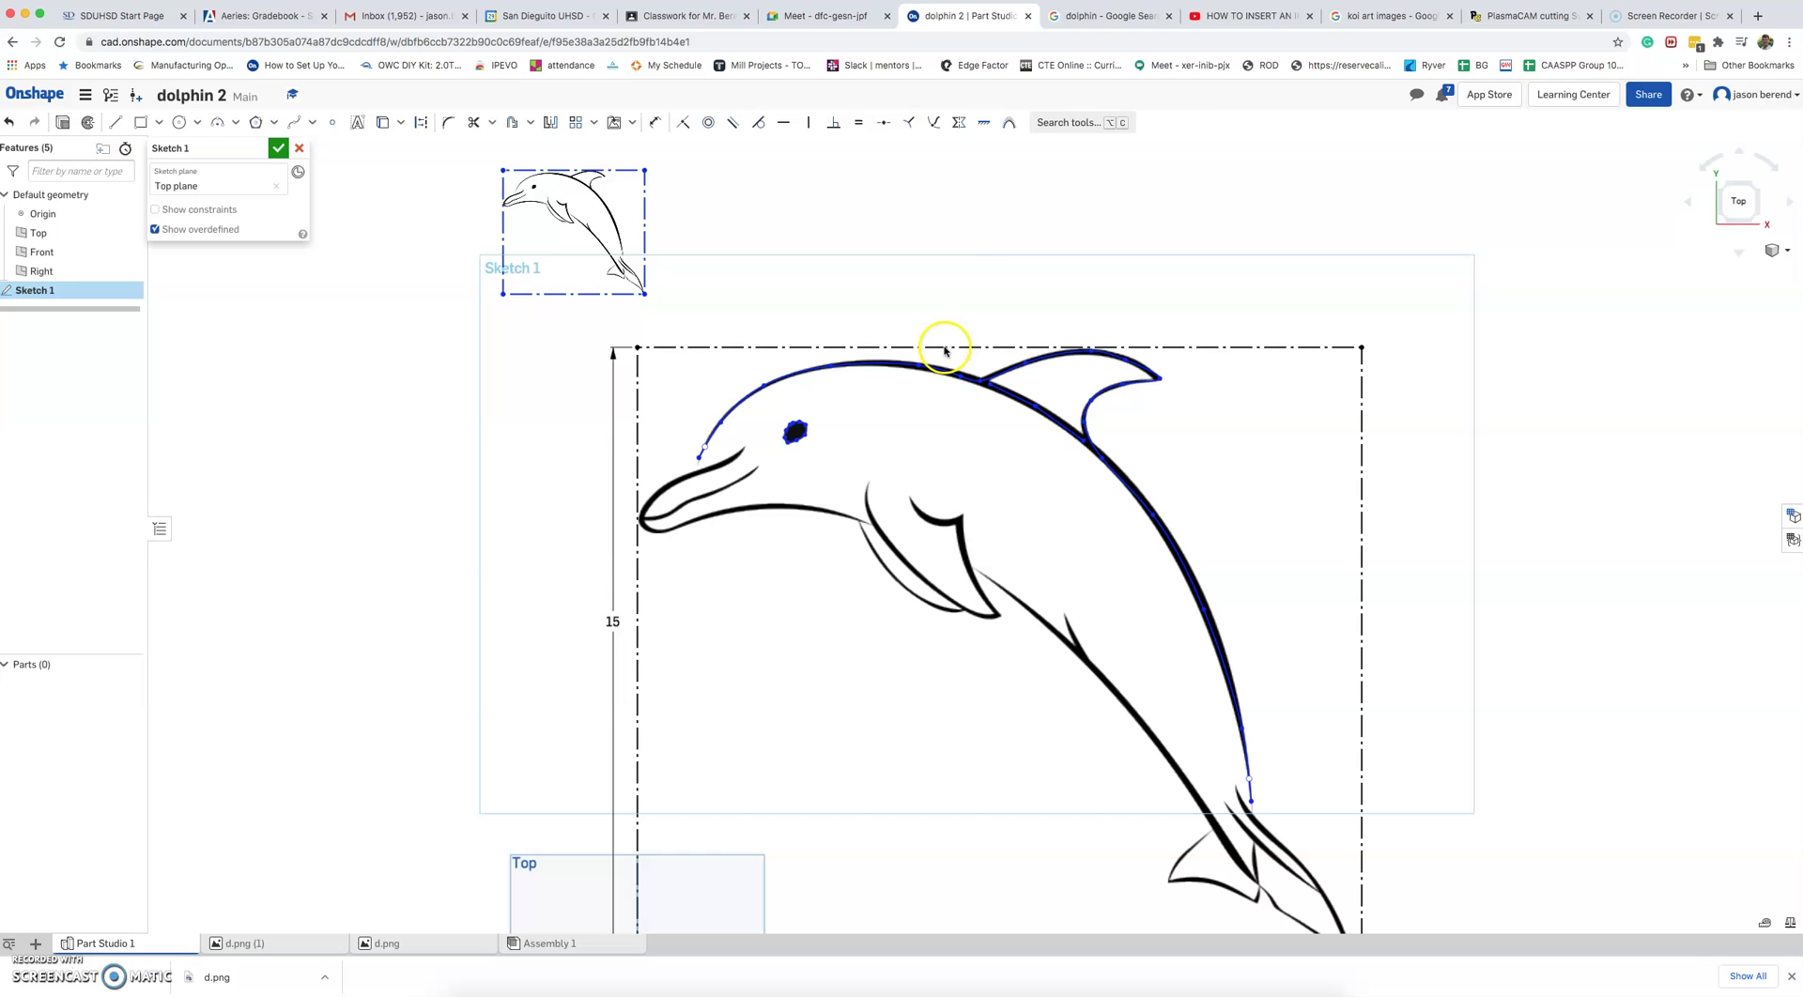
left_click(1108, 18)
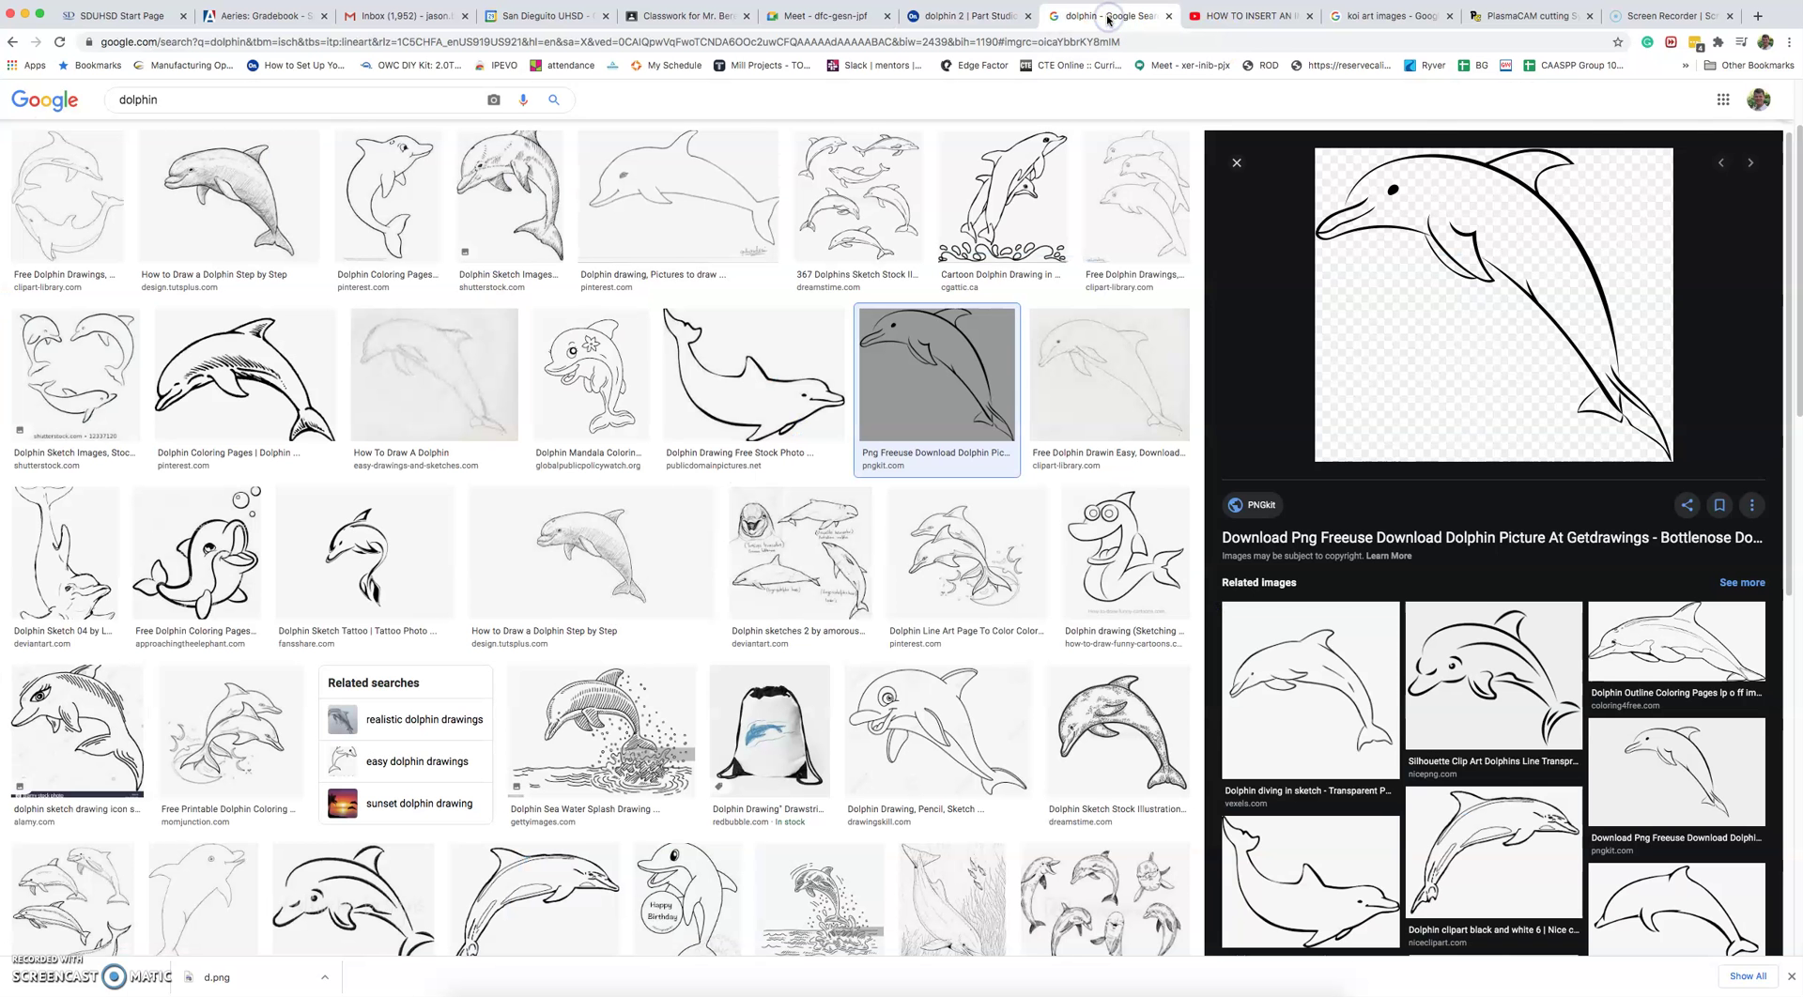
left_click(977, 16)
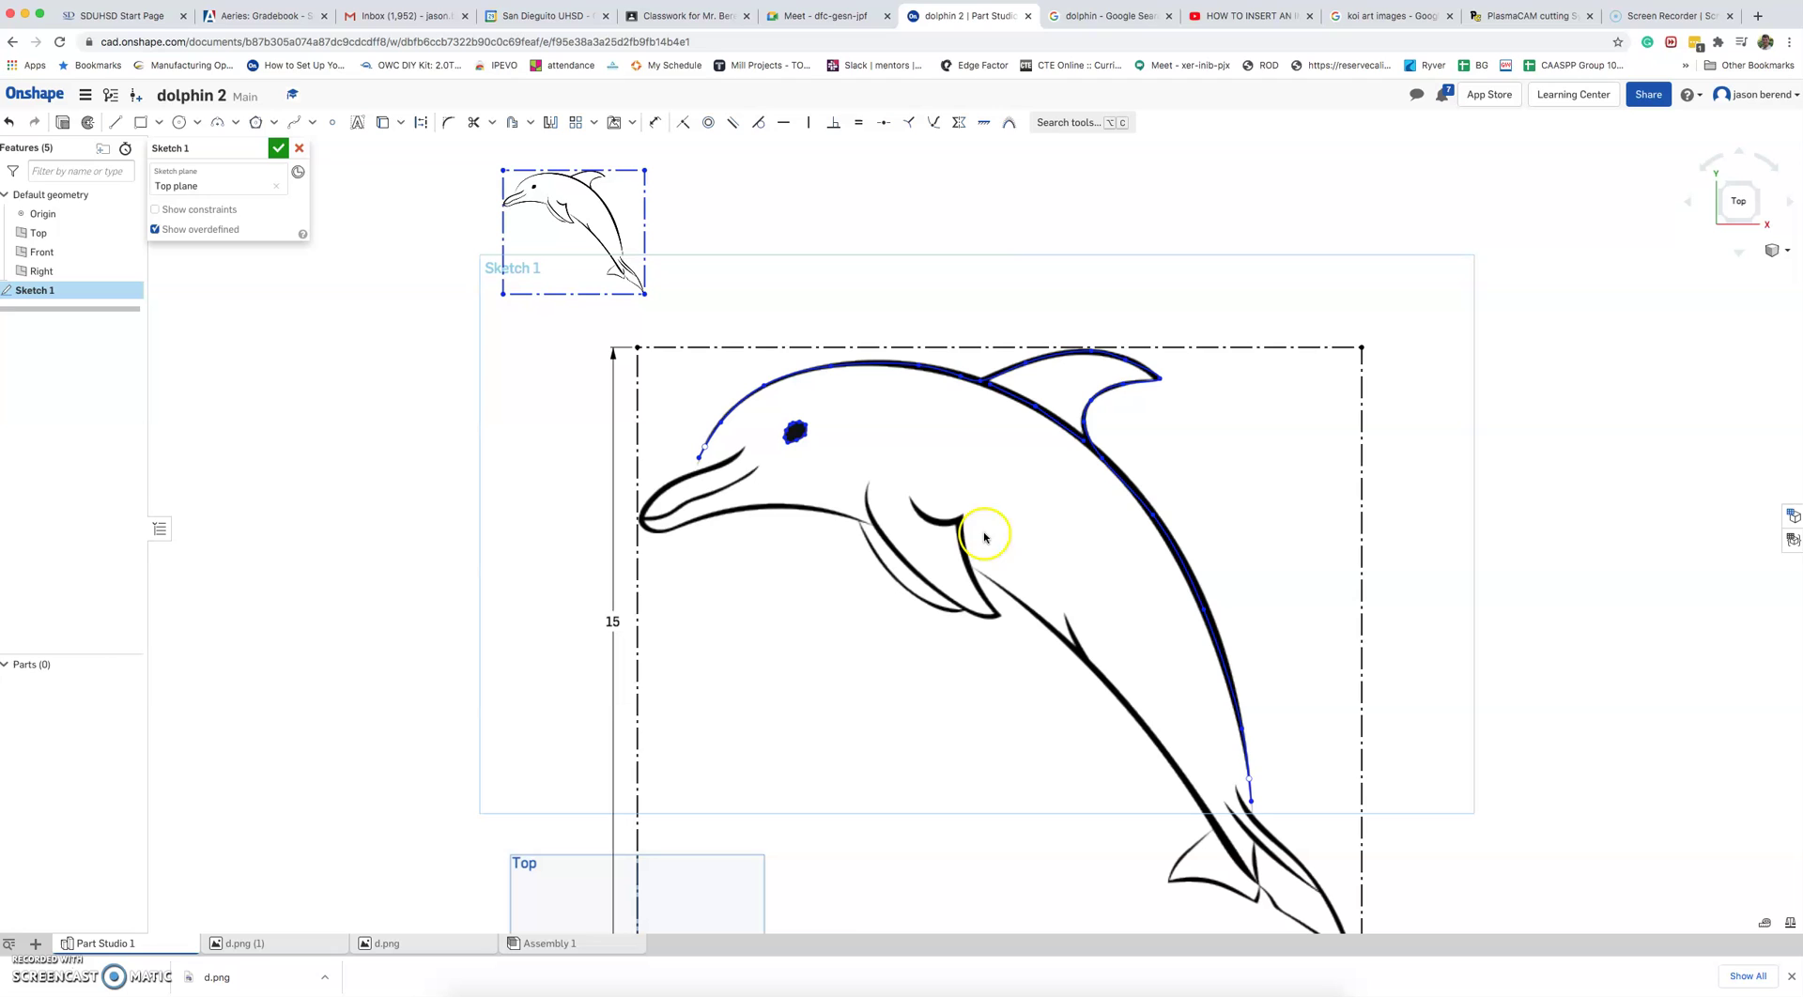
Step: Finish the current spline and add a new one from the fin endpoint to the fin tip
double_click(1091, 401)
left_click(1104, 402)
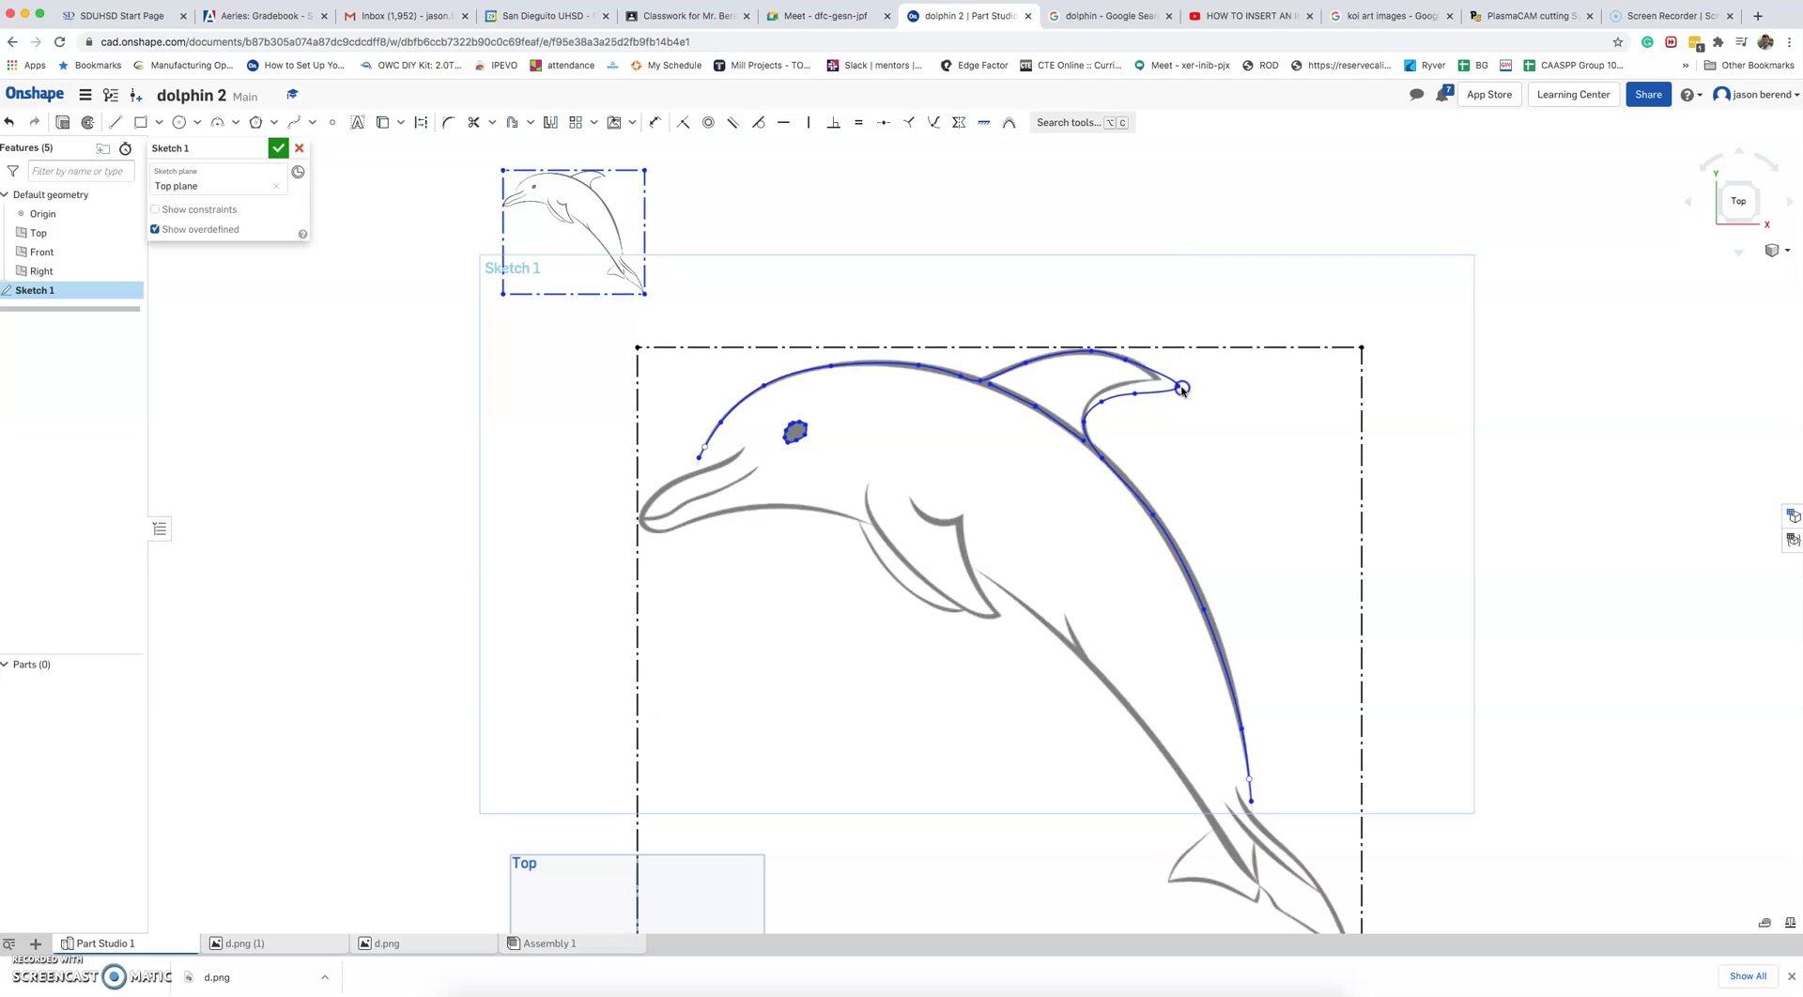
double_click(1185, 389)
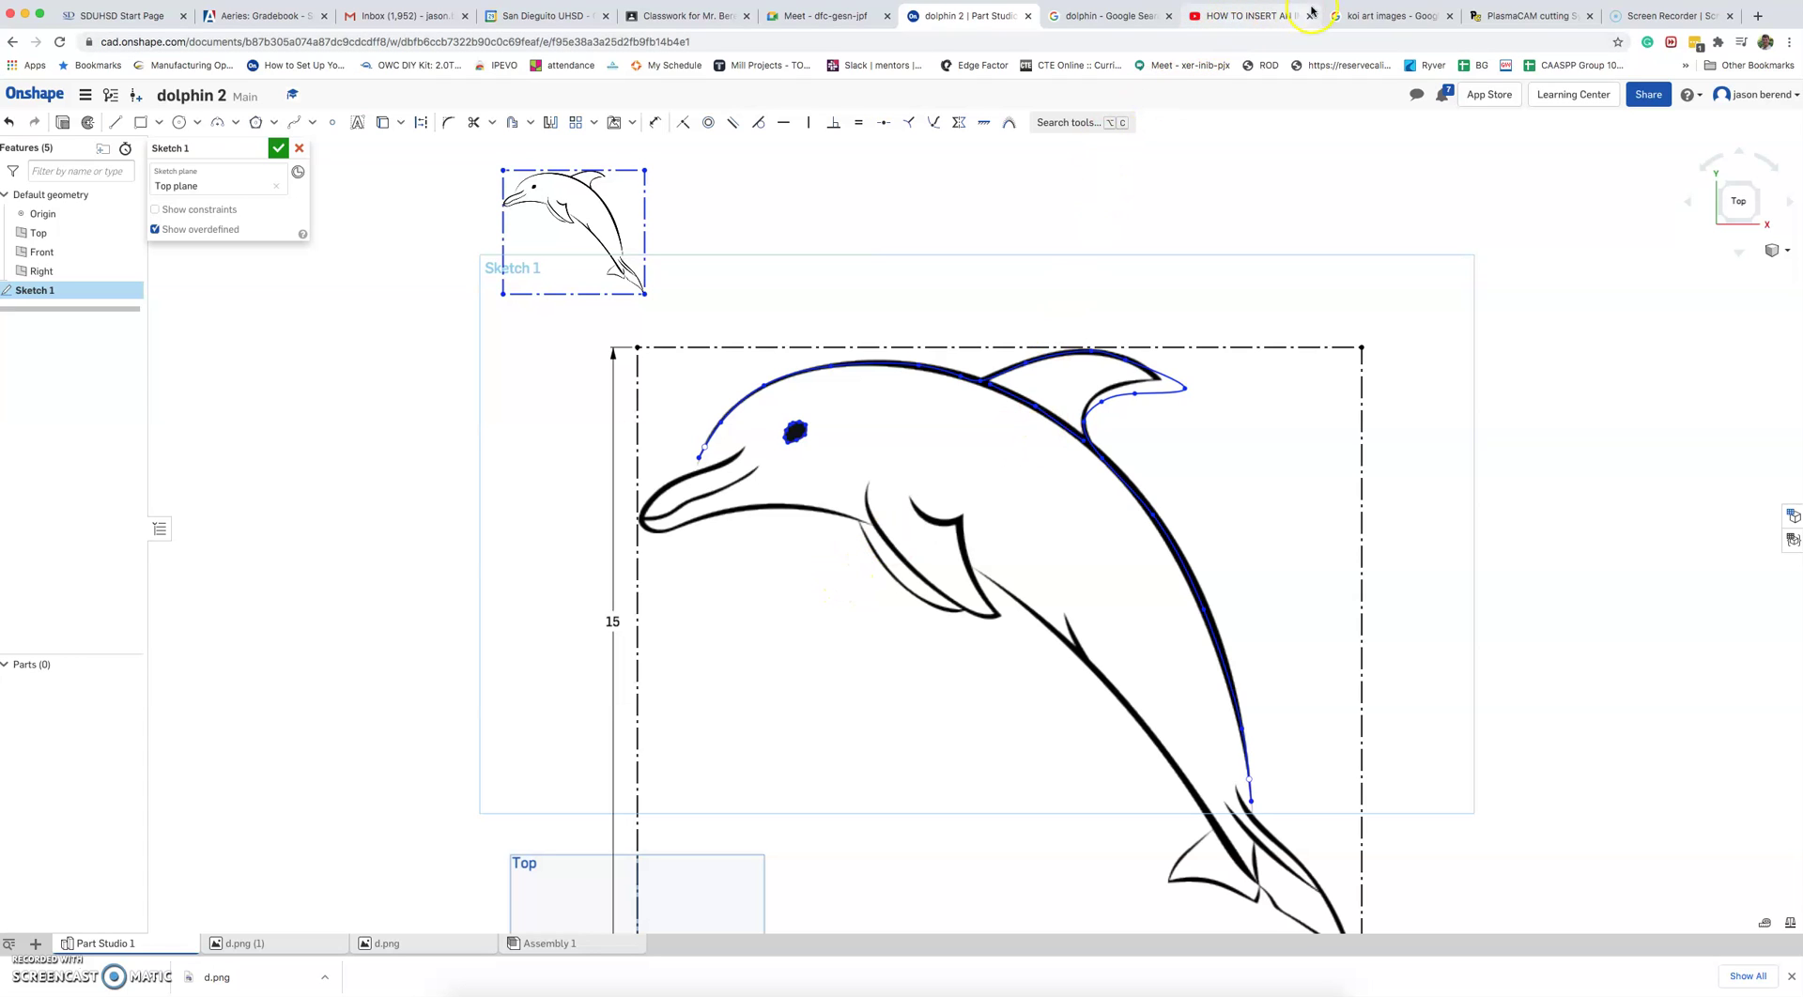
Step: Switch to the PlasmaCAM Art Discs page and view the hummingbird example enlarged, then close it
left_click(1514, 18)
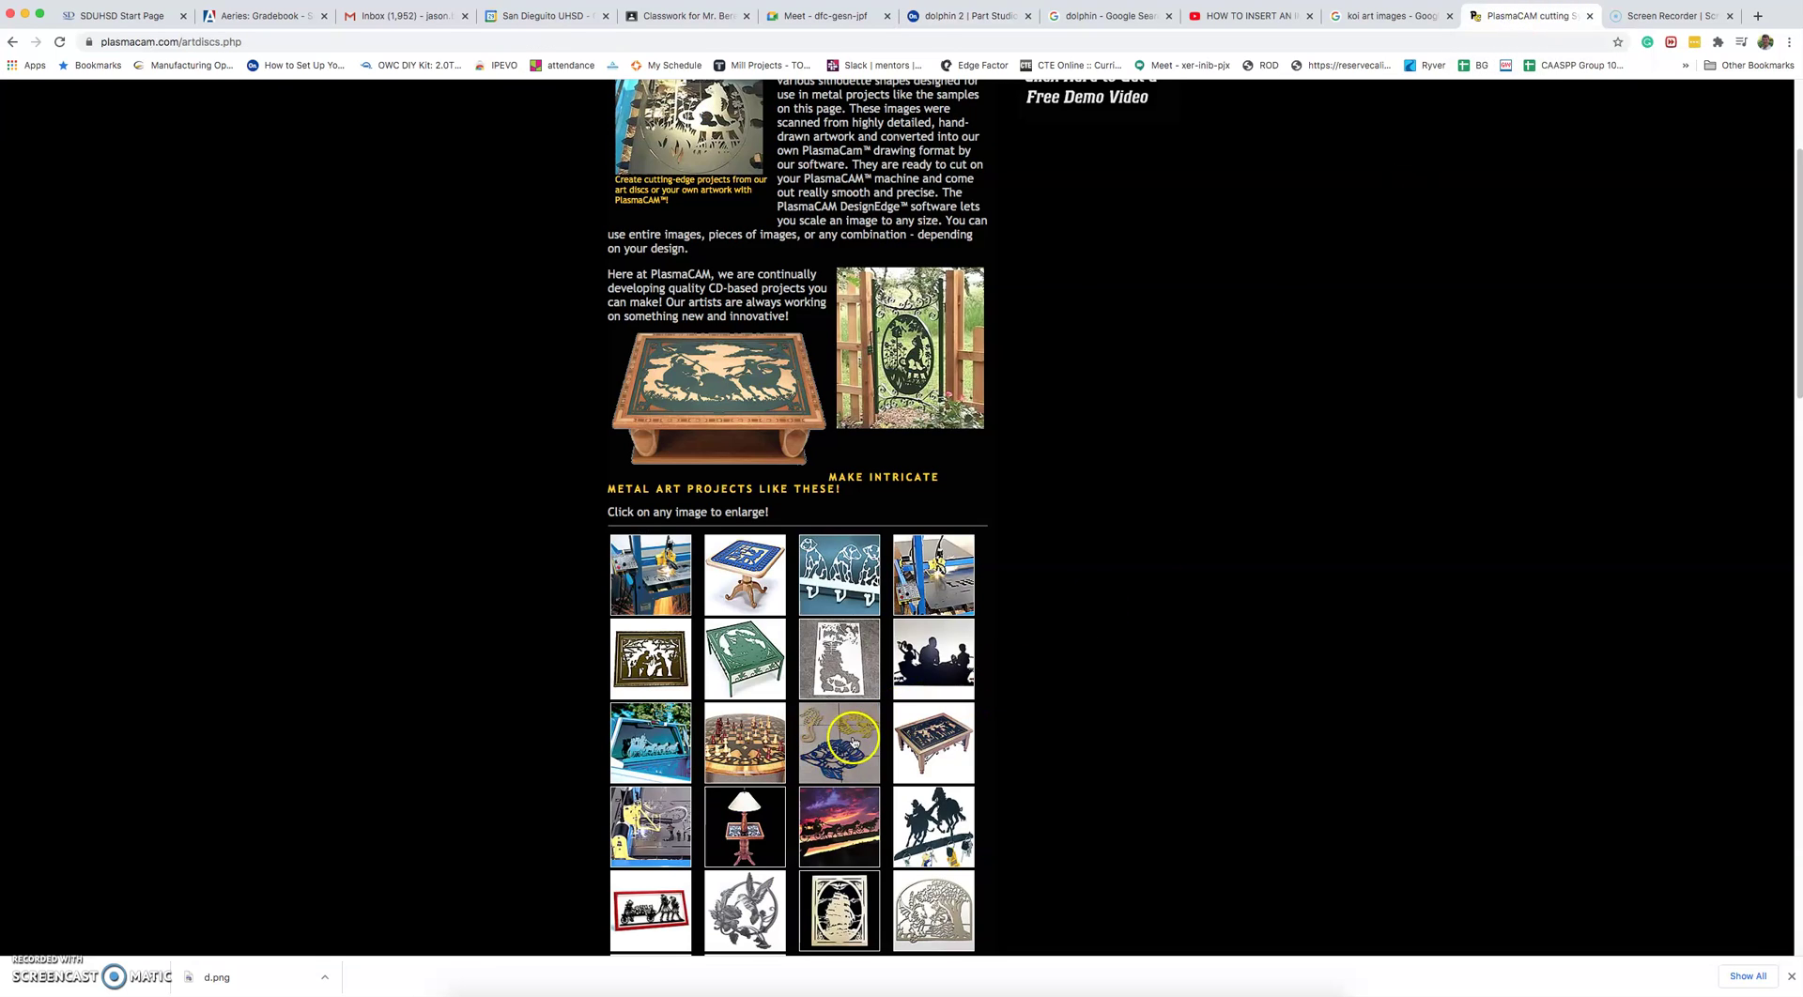
scroll(844, 776, "down", 5)
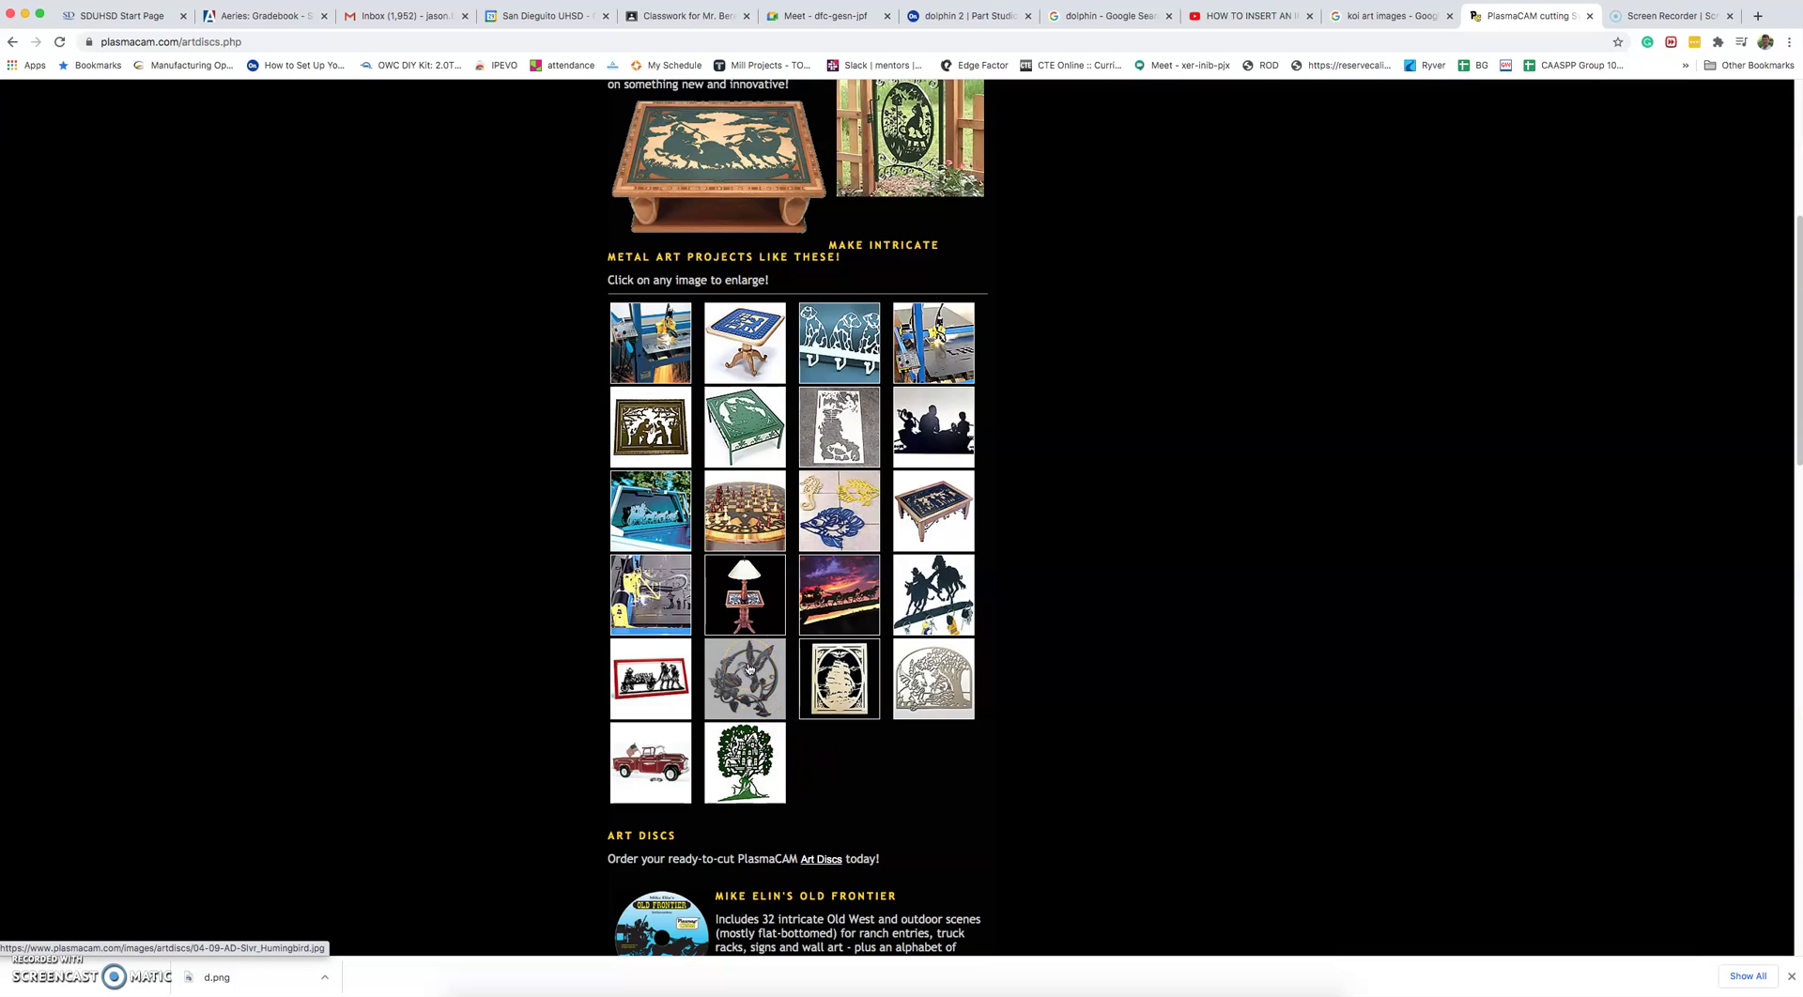
left_click(749, 670)
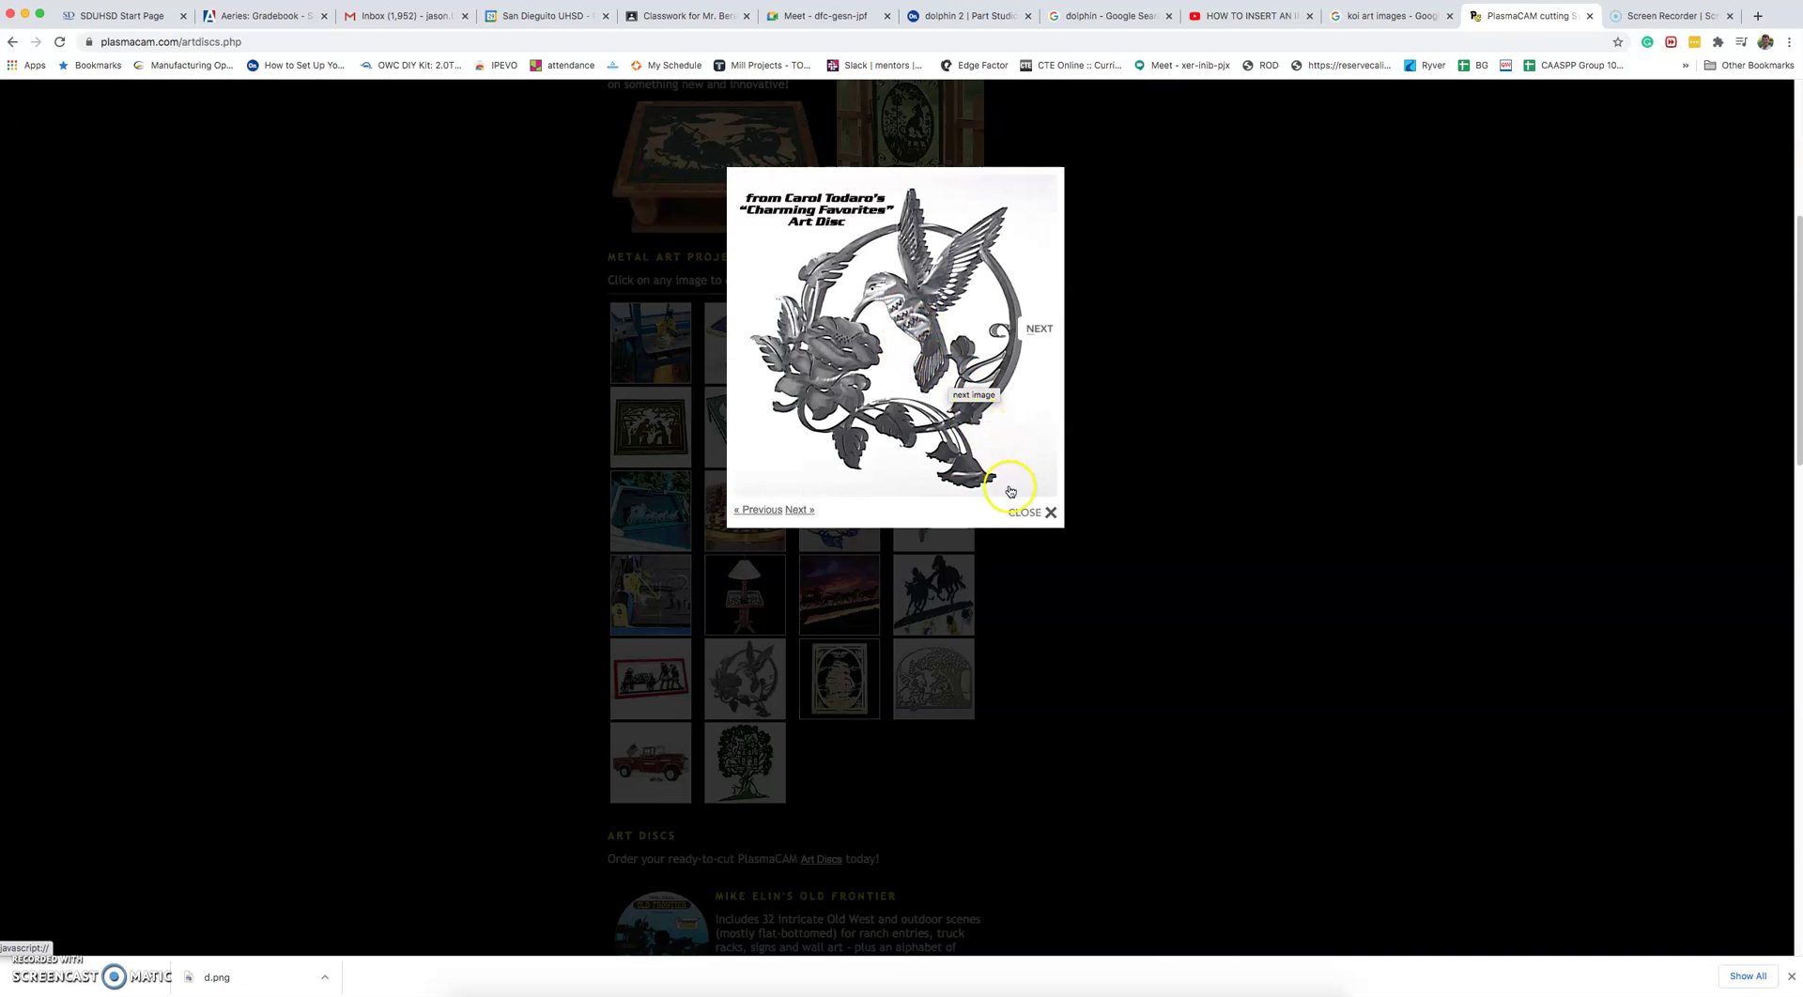
left_click(1029, 512)
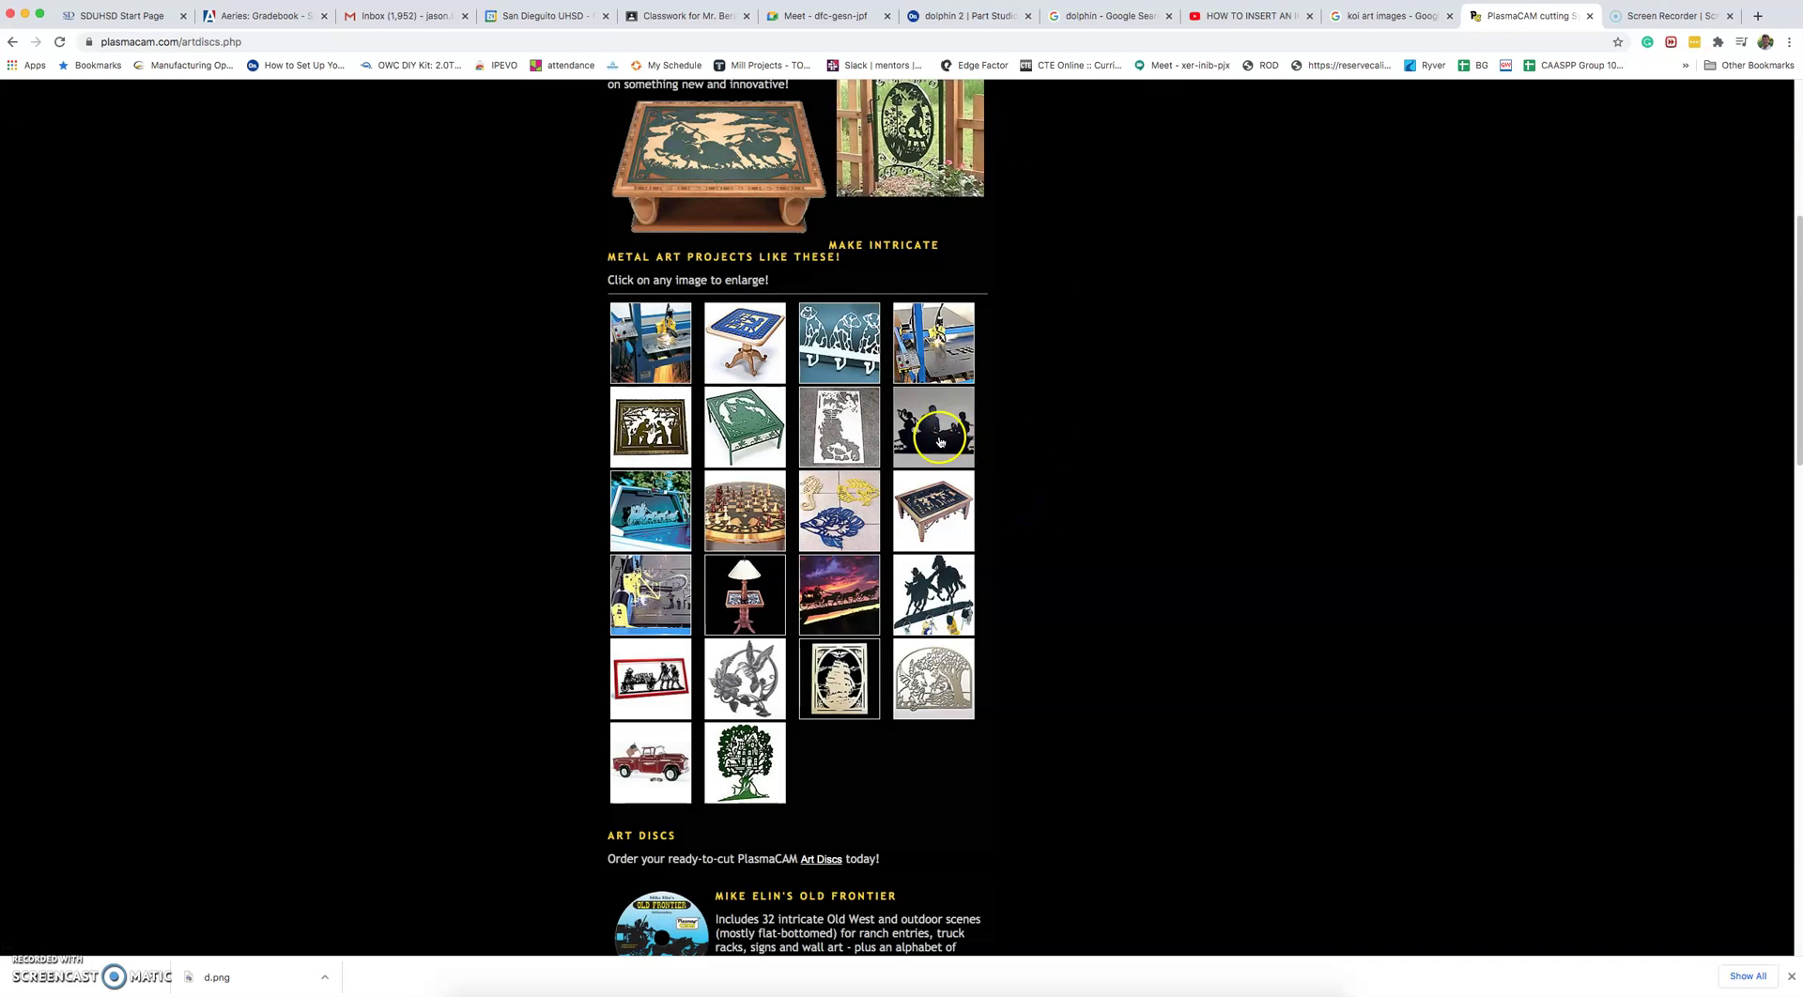
Step: View the dogs and plasma cutting machine photos enlarged, closing each one
left_click(831, 350)
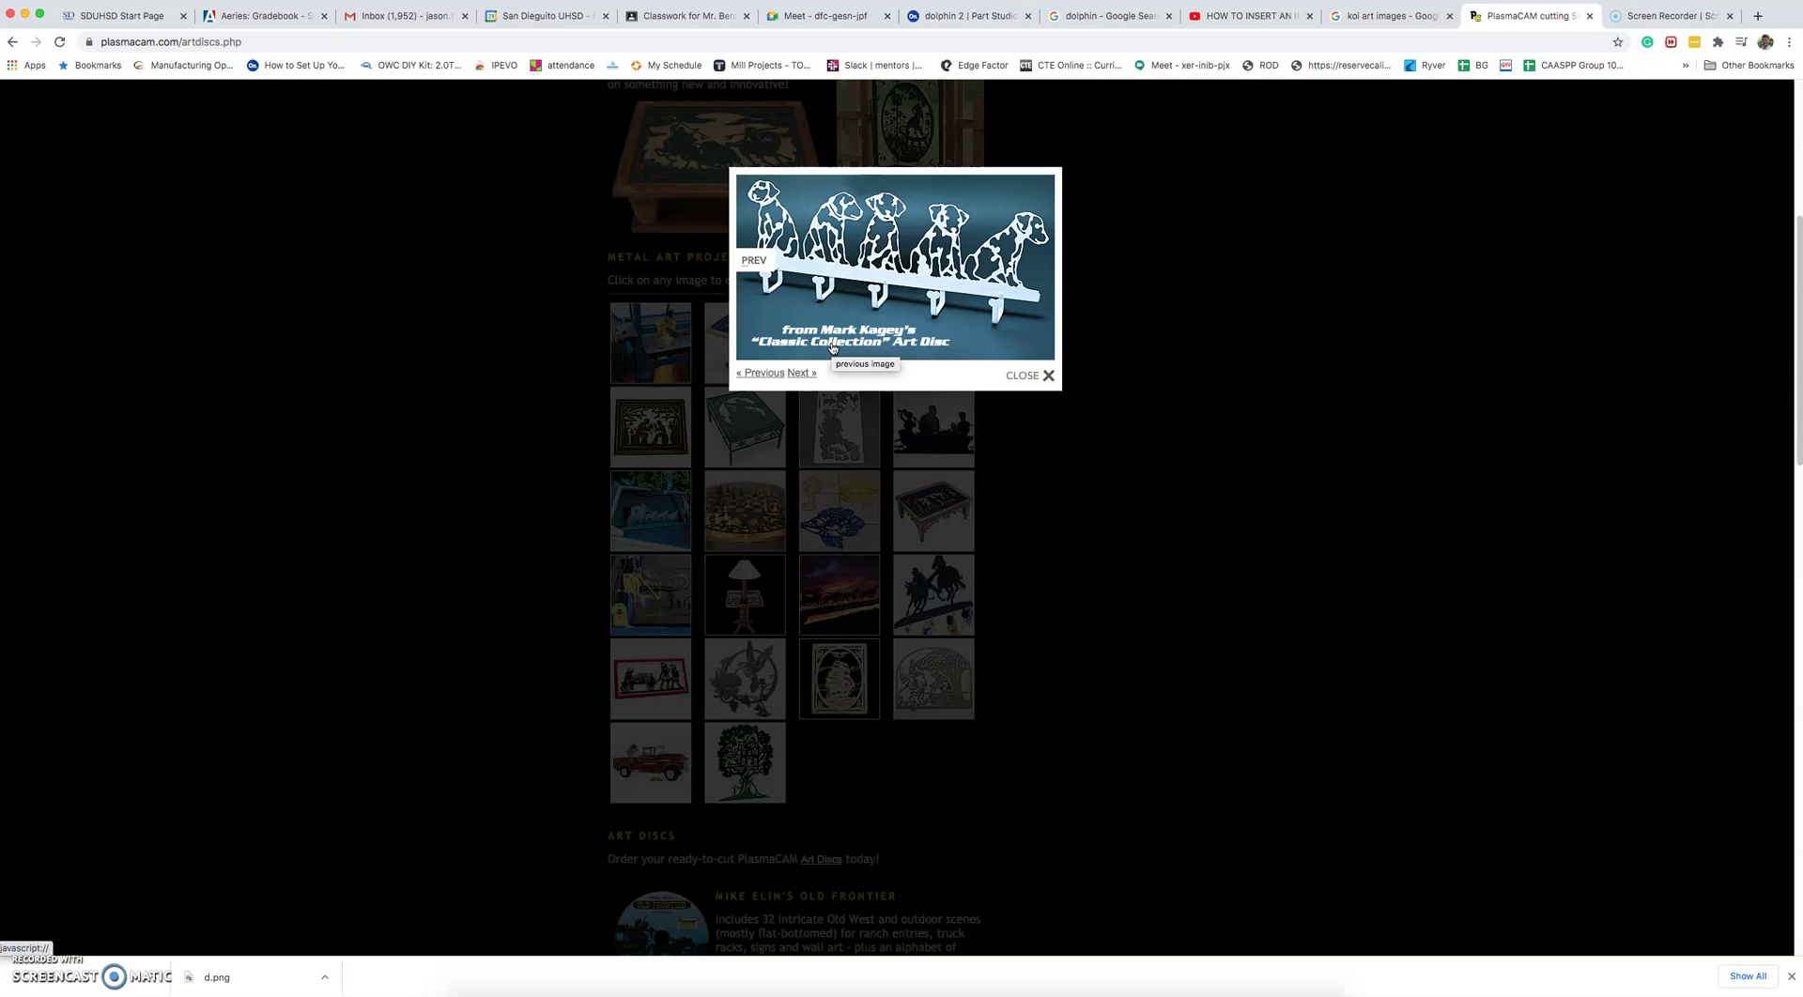
left_click(1014, 378)
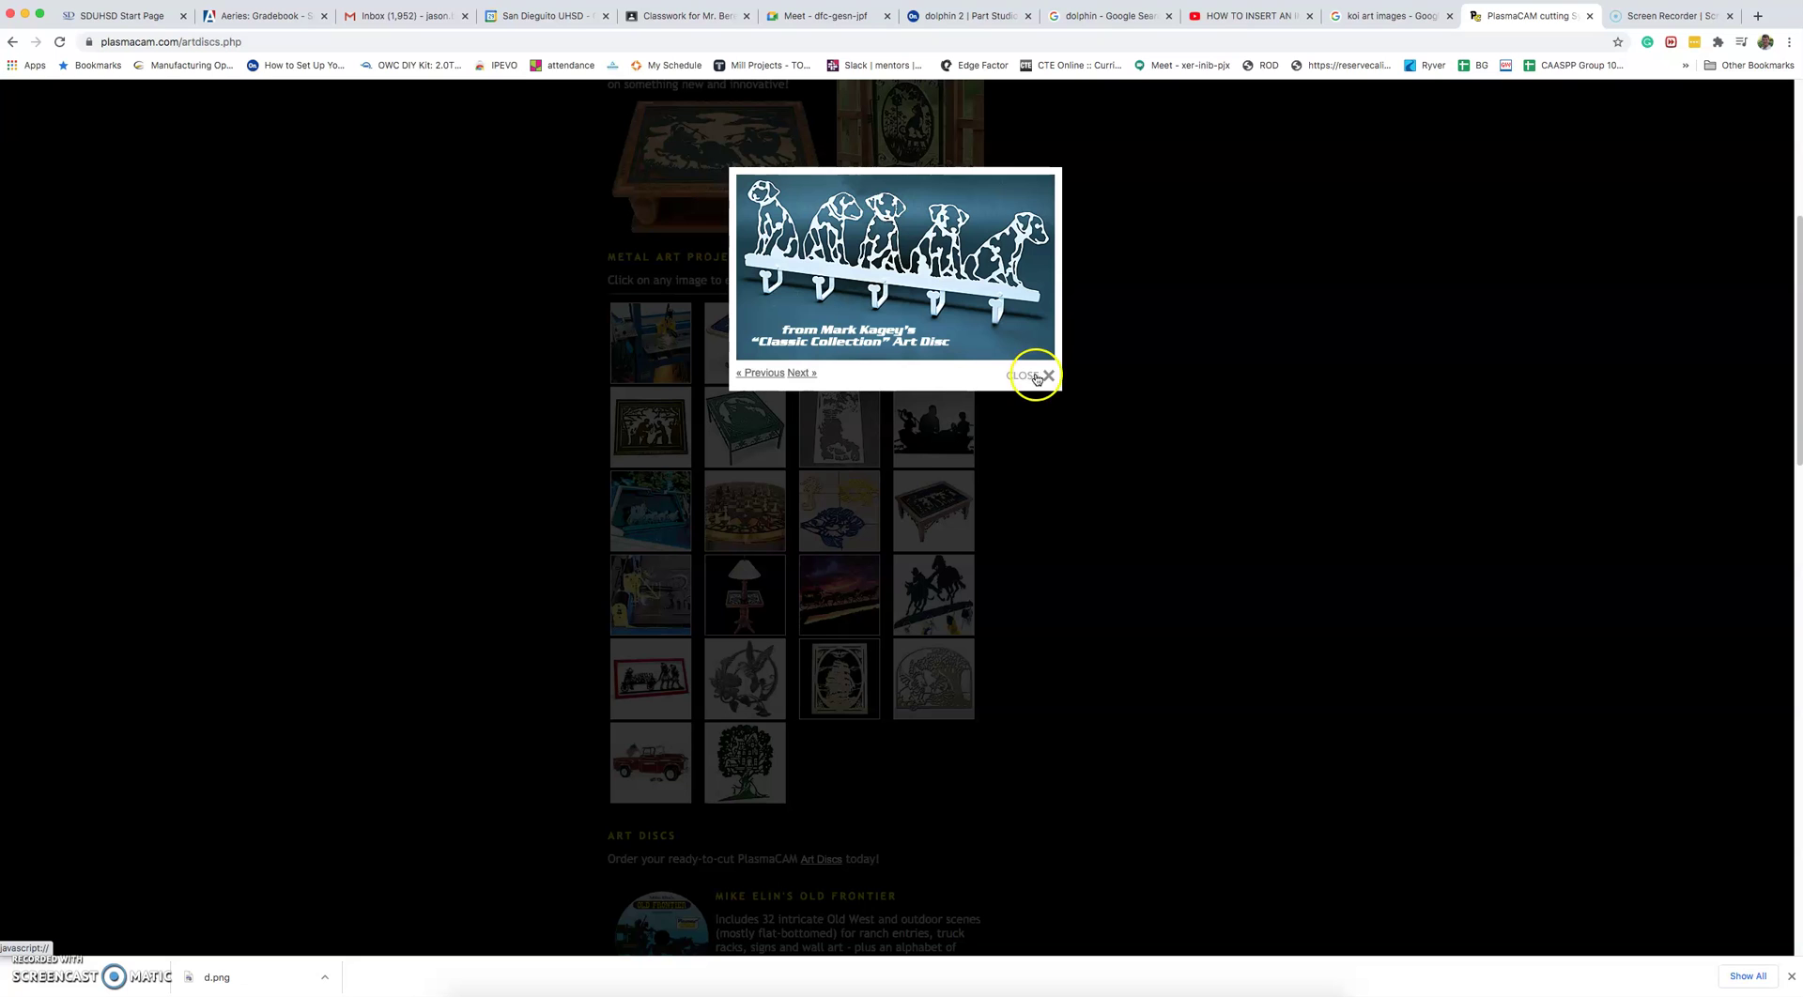
left_click(1032, 377)
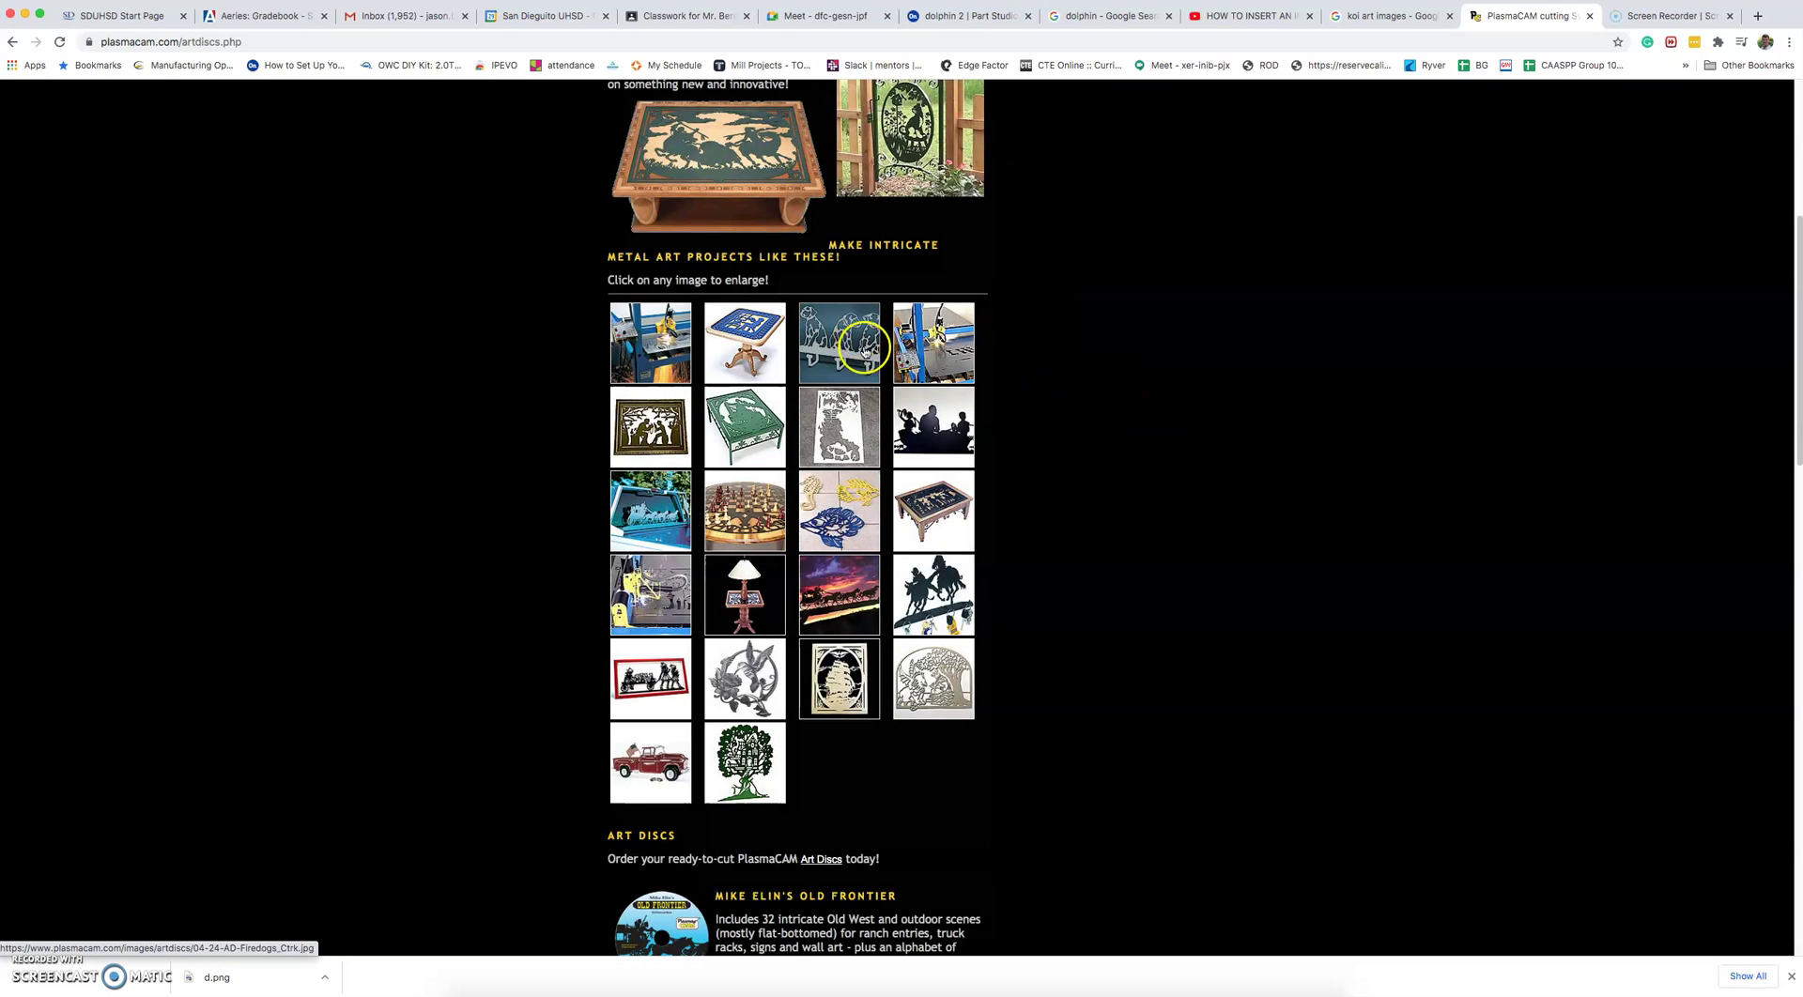
left_click(933, 351)
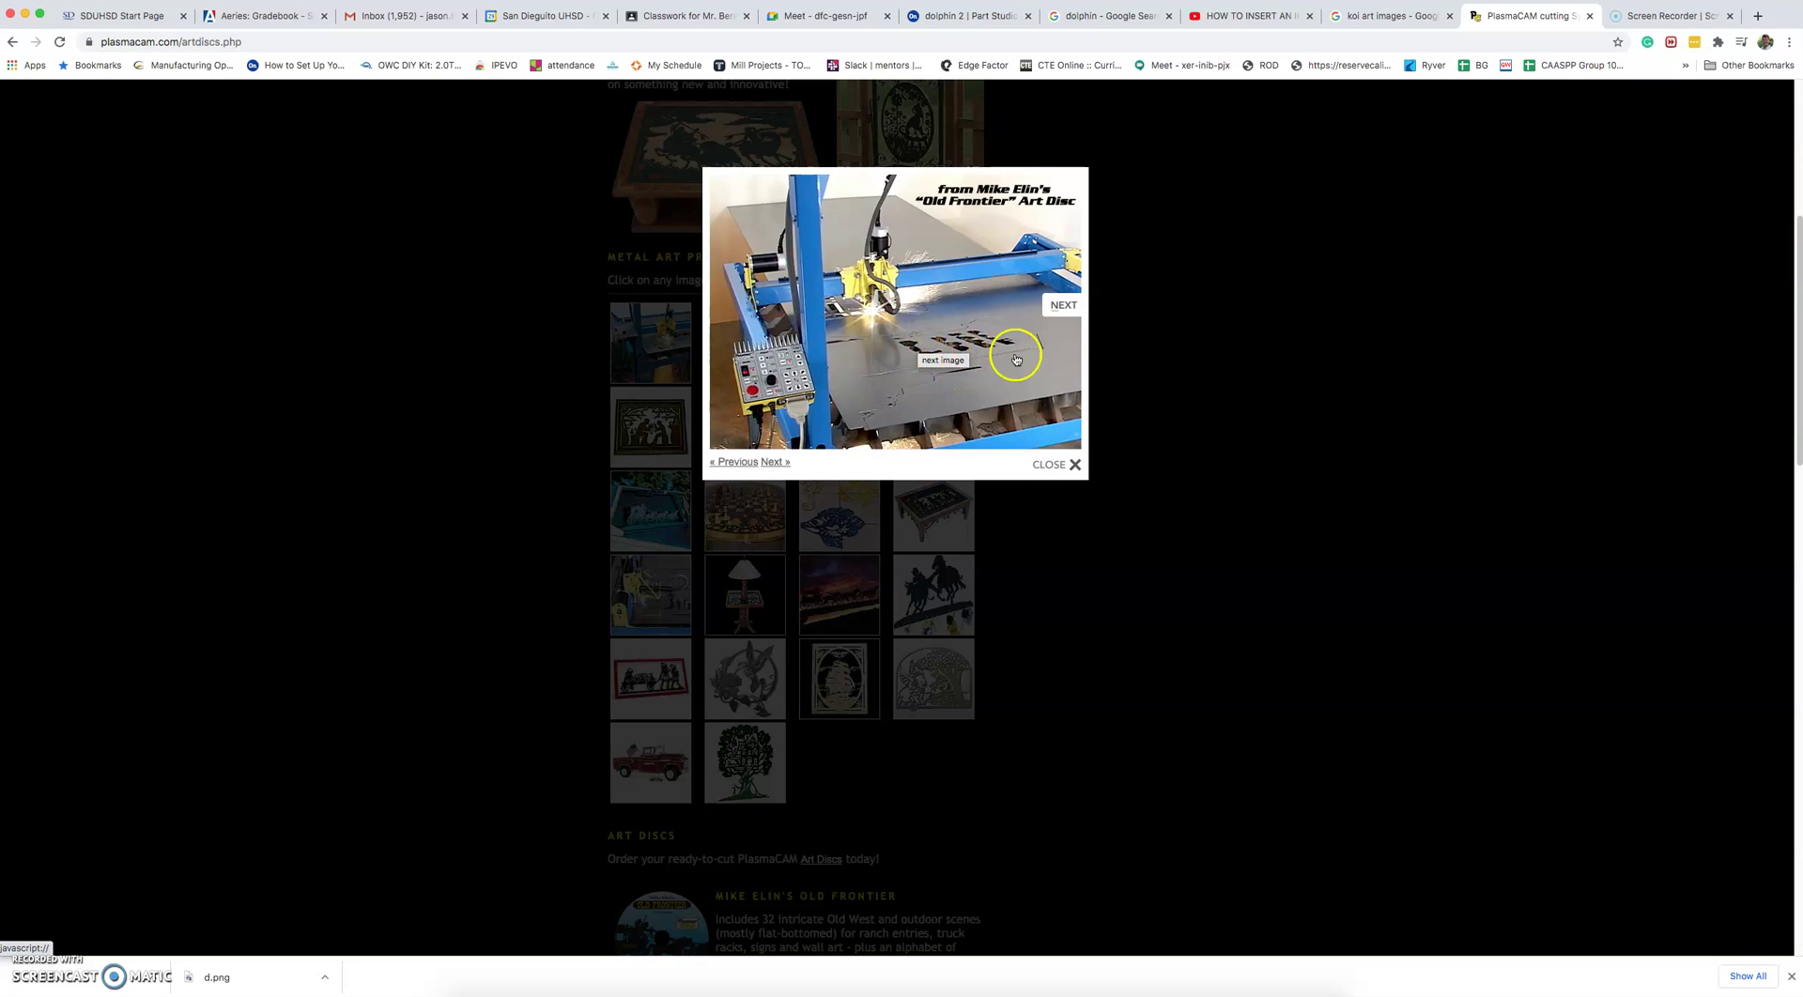
left_click(1071, 465)
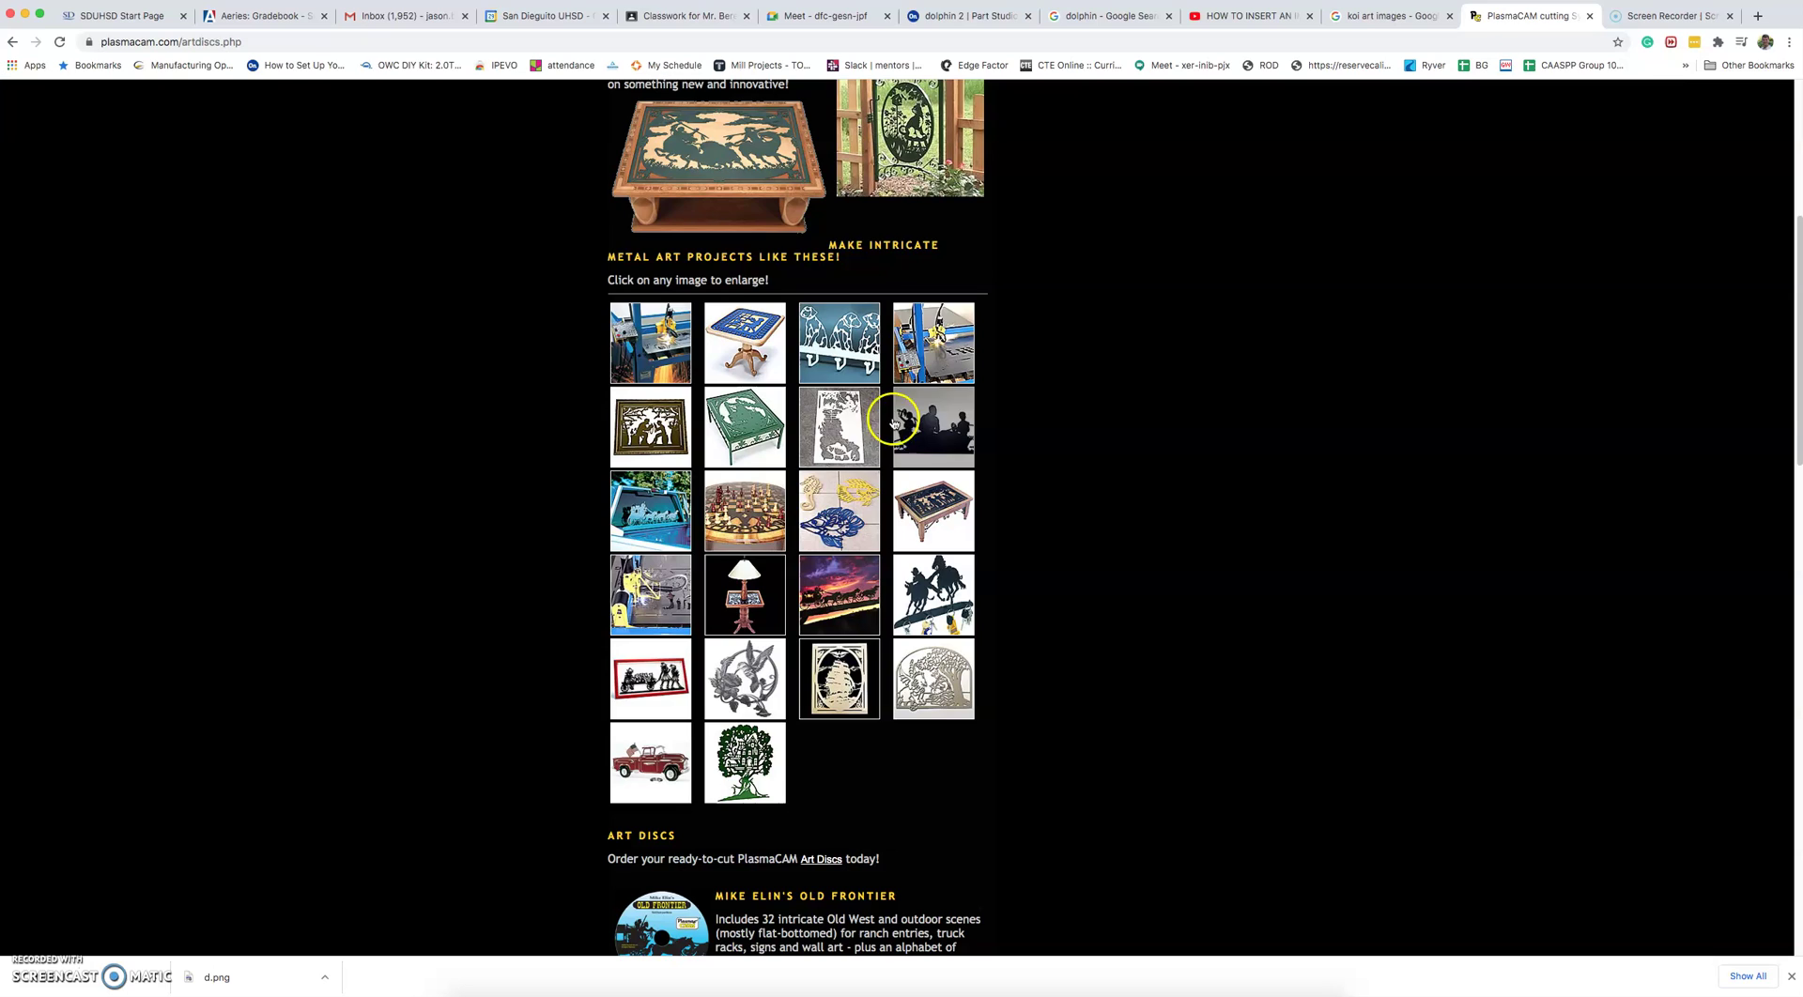